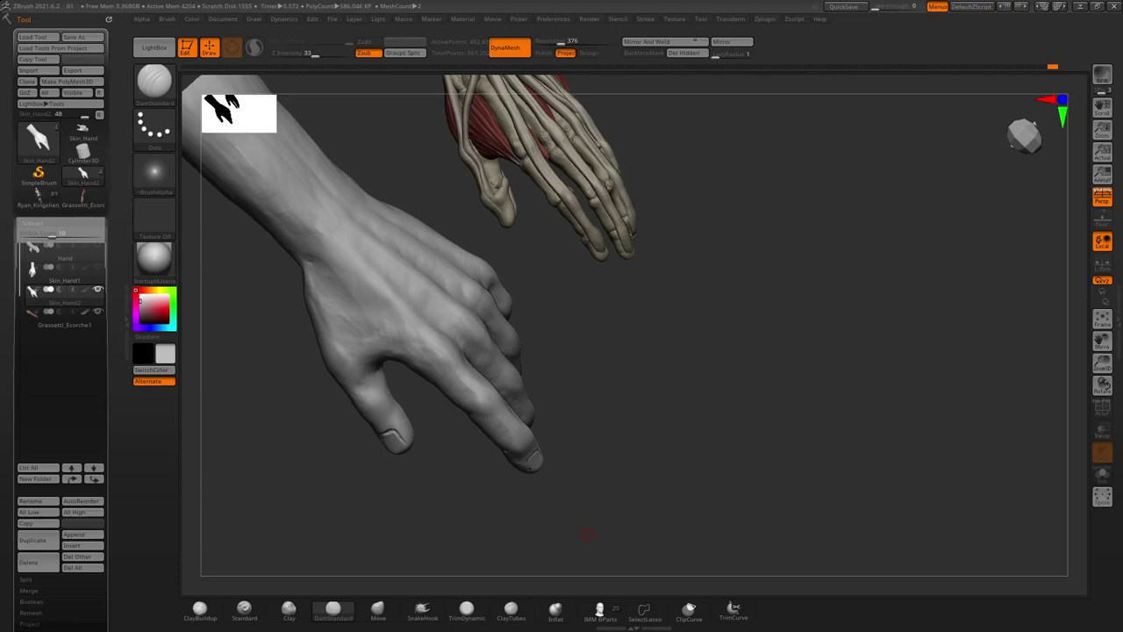
Collapse Subtool and add Untitled Layer 1 to the hand in Tool > Layers
drag(579, 416, 645, 400)
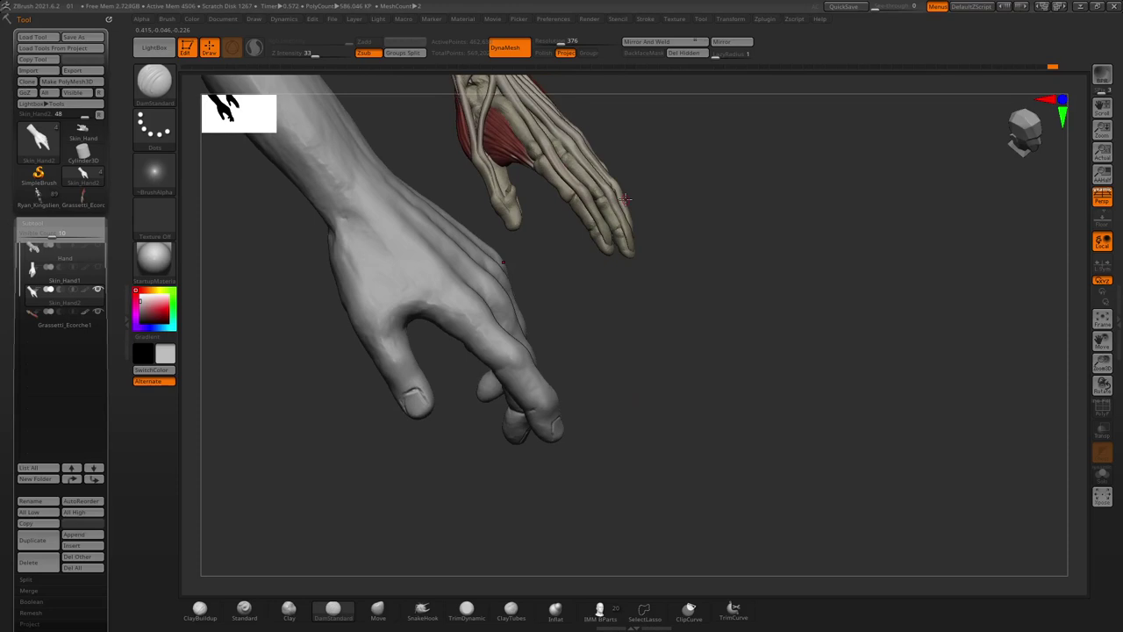
click(32, 224)
click(31, 292)
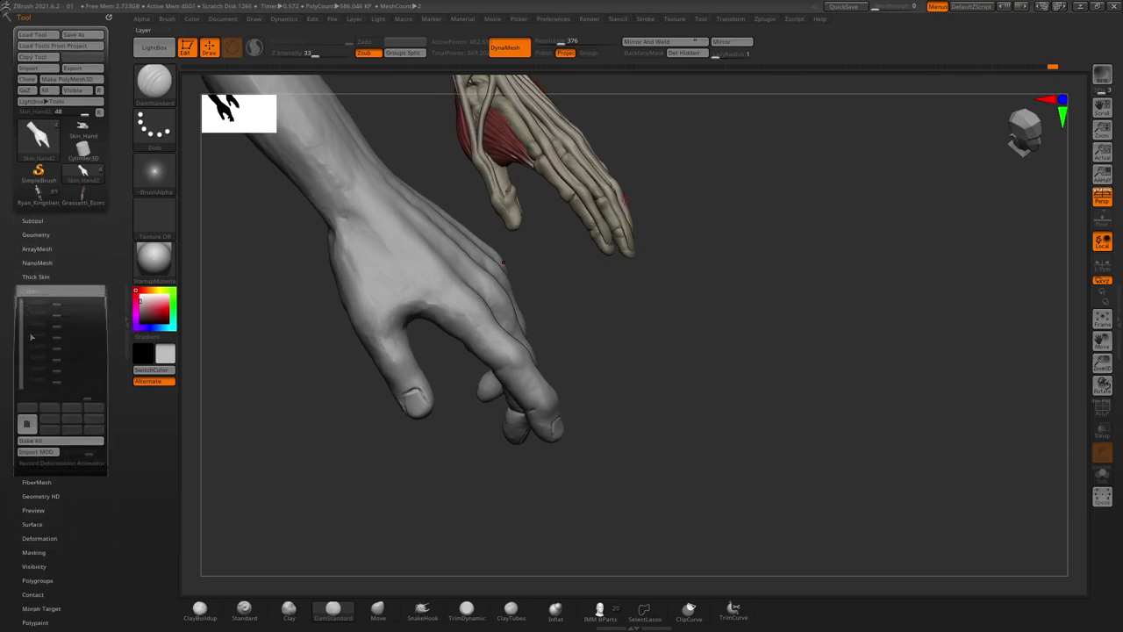
mouse_move(211, 432)
mouse_down()
mouse_move(325, 434)
mouse_move(334, 358)
mouse_move(351, 406)
mouse_move(338, 351)
mouse_move(412, 380)
mouse_move(413, 356)
mouse_move(444, 376)
mouse_move(457, 339)
mouse_move(478, 369)
mouse_move(487, 351)
mouse_move(482, 360)
mouse_up()
key(space)
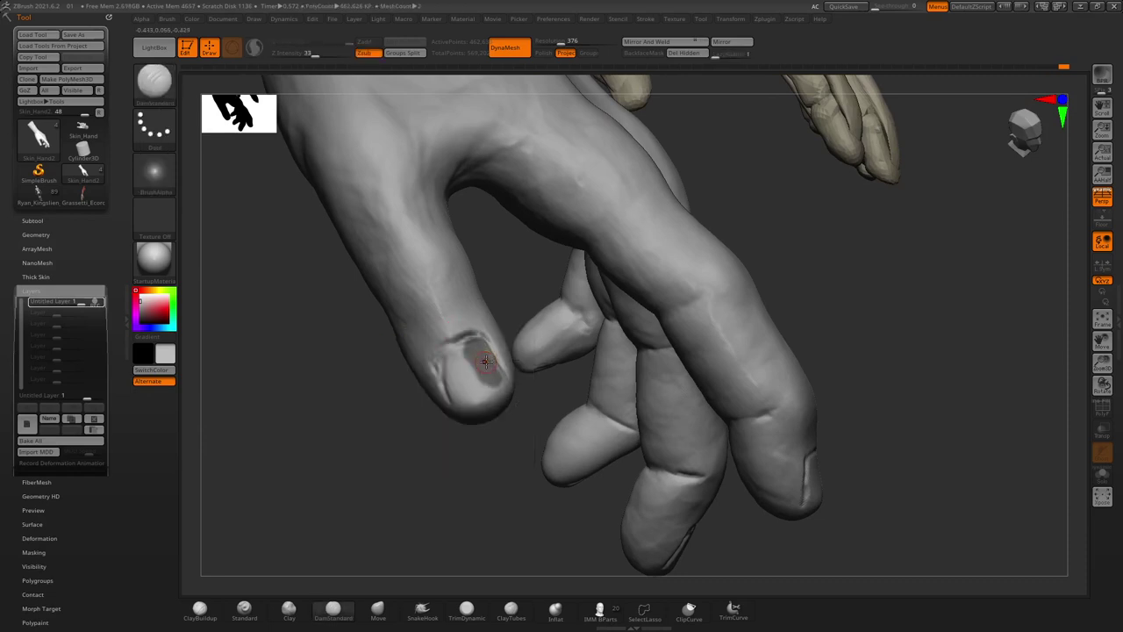
Mask the thumbnail and the index fingernail with MaskPen
ctrl+drag(454, 356, 464, 366)
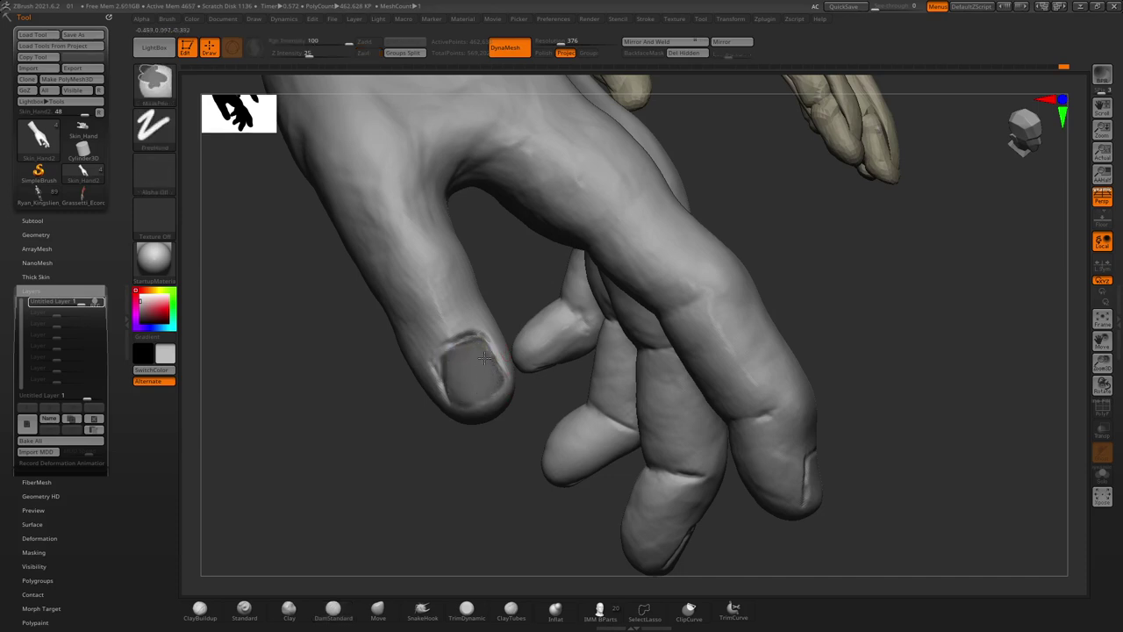
mouse_move(399, 413)
mouse_down()
mouse_move(369, 401)
mouse_move(501, 326)
mouse_move(509, 354)
mouse_move(489, 384)
mouse_up()
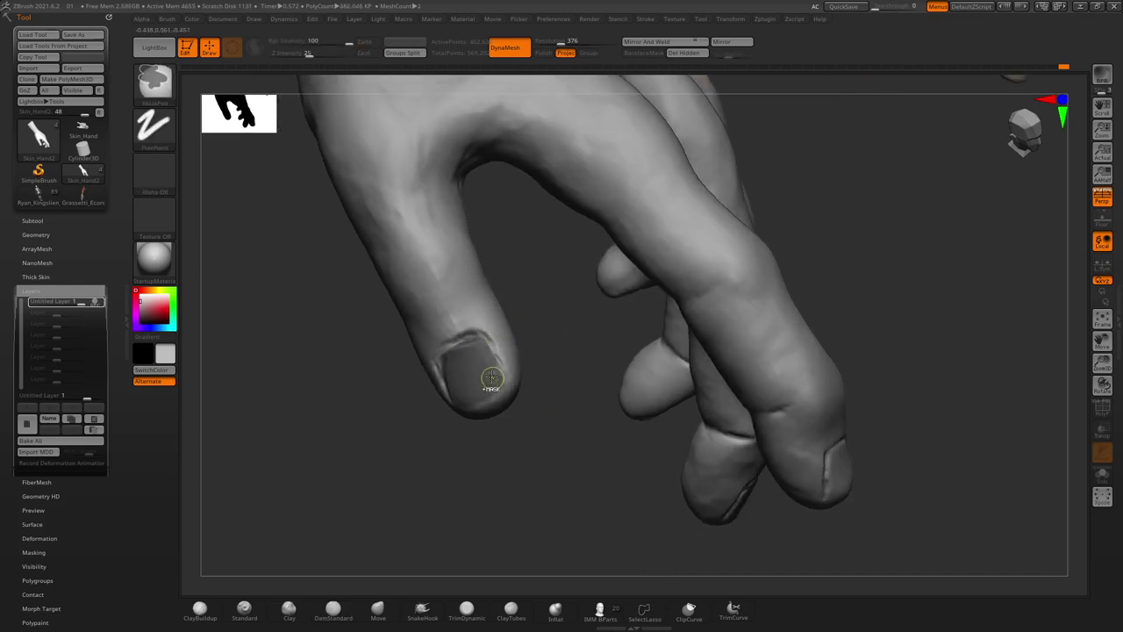
mouse_move(420, 435)
mouse_down()
mouse_move(501, 472)
mouse_move(529, 459)
mouse_up()
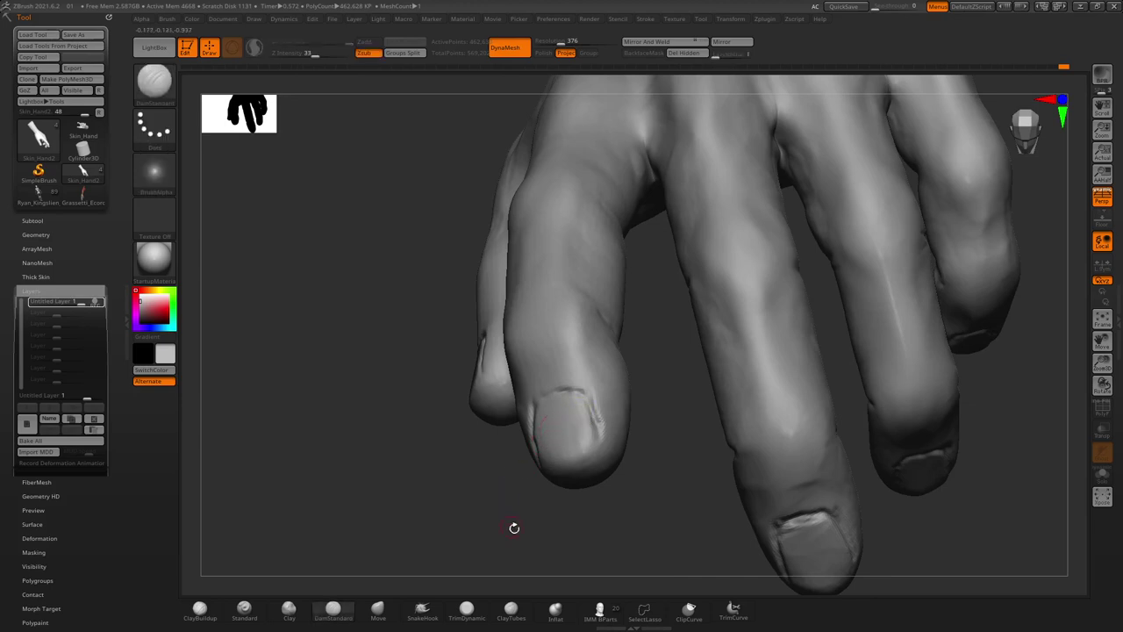
drag(514, 526, 595, 474)
mouse_move(561, 514)
mouse_down()
mouse_move(624, 424)
mouse_move(642, 438)
mouse_up()
mouse_move(538, 454)
mouse_down()
mouse_move(612, 411)
mouse_move(599, 452)
mouse_move(628, 442)
mouse_up()
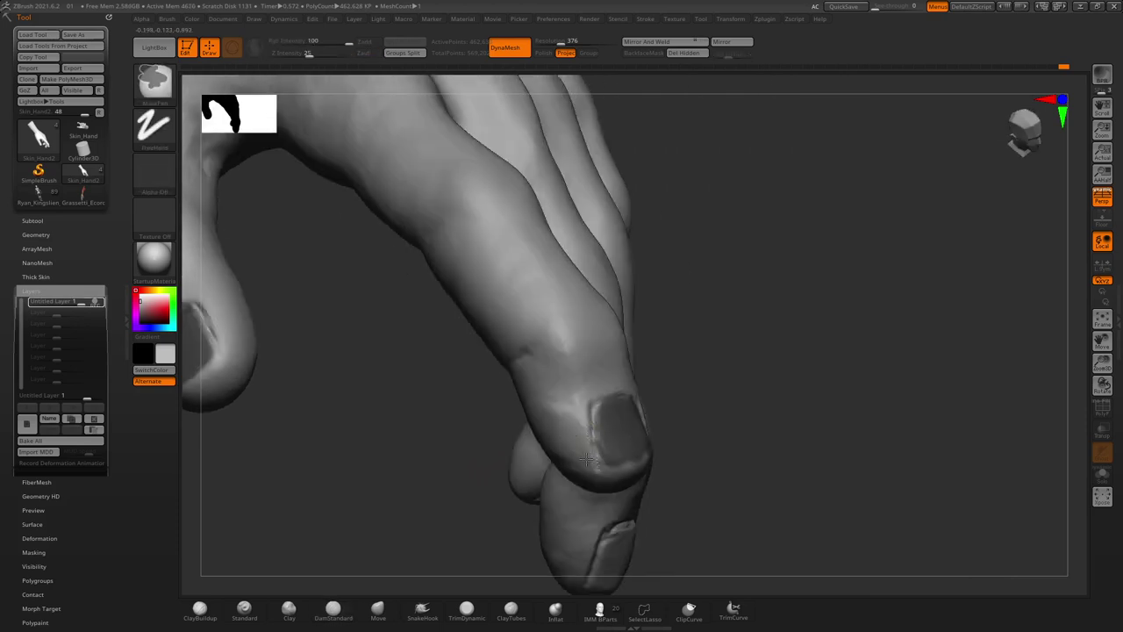
Mask the lower fingernail and the middle fingernail
key(ctrl)
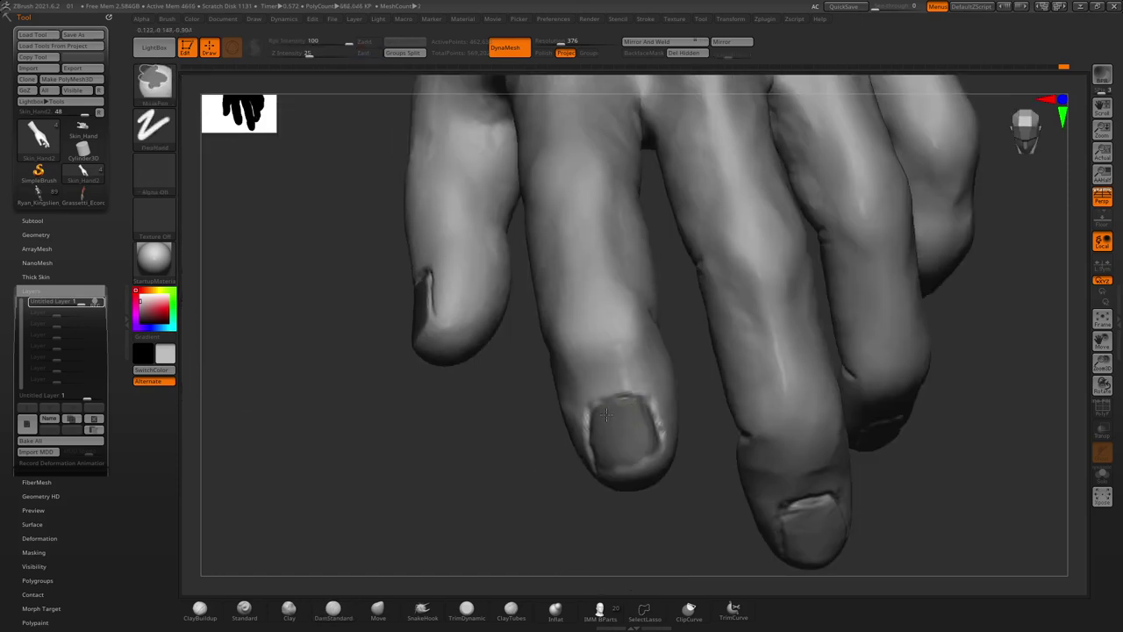
mouse_move(609, 458)
ctrl+mouse_down()
mouse_move(631, 519)
mouse_move(629, 469)
mouse_move(592, 391)
mouse_move(576, 434)
mouse_move(682, 381)
mouse_move(706, 421)
ctrl+mouse_up()
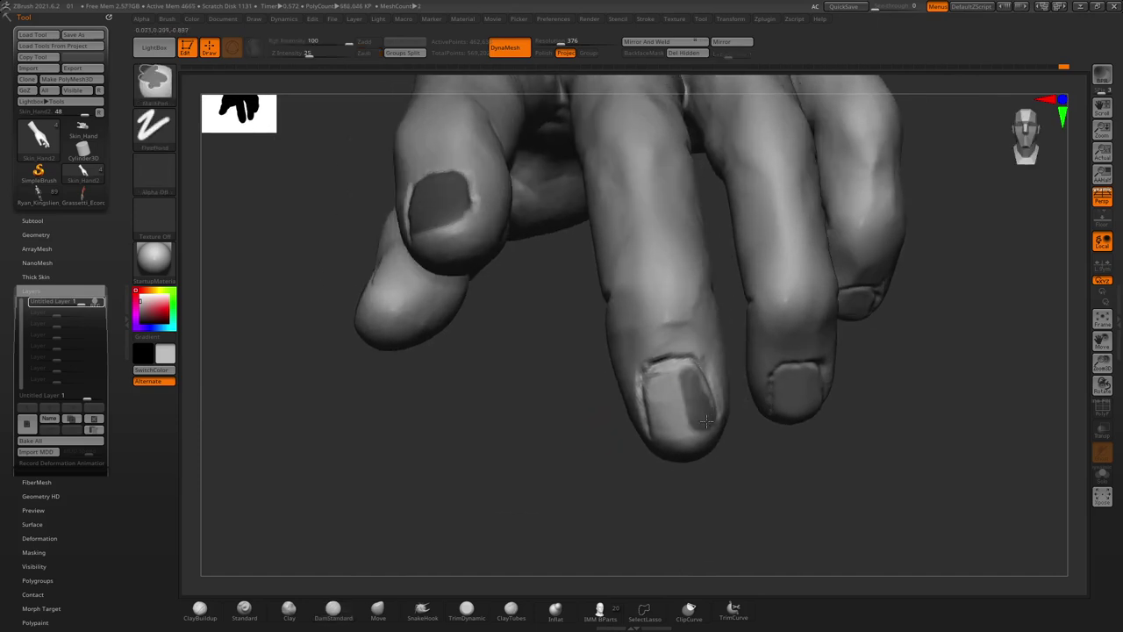
ctrl+drag(696, 379, 662, 375)
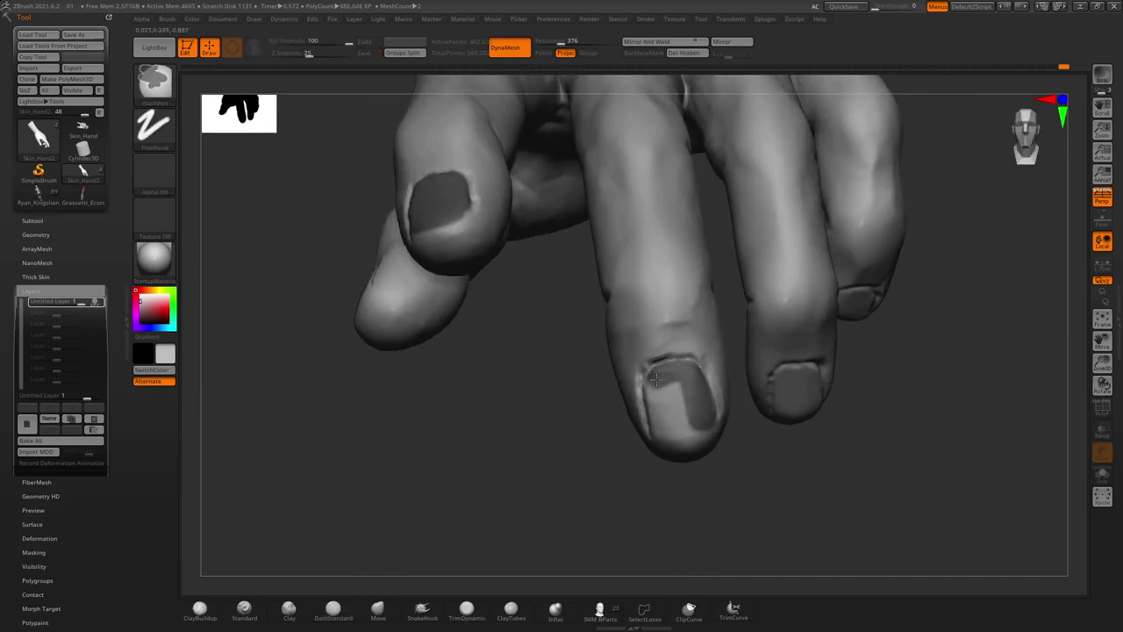
mouse_move(630, 411)
mouse_down()
mouse_move(614, 426)
mouse_move(619, 412)
mouse_up()
mouse_move(654, 396)
ctrl+mouse_down()
mouse_move(663, 425)
mouse_move(653, 386)
mouse_move(656, 423)
mouse_move(683, 395)
ctrl+mouse_up()
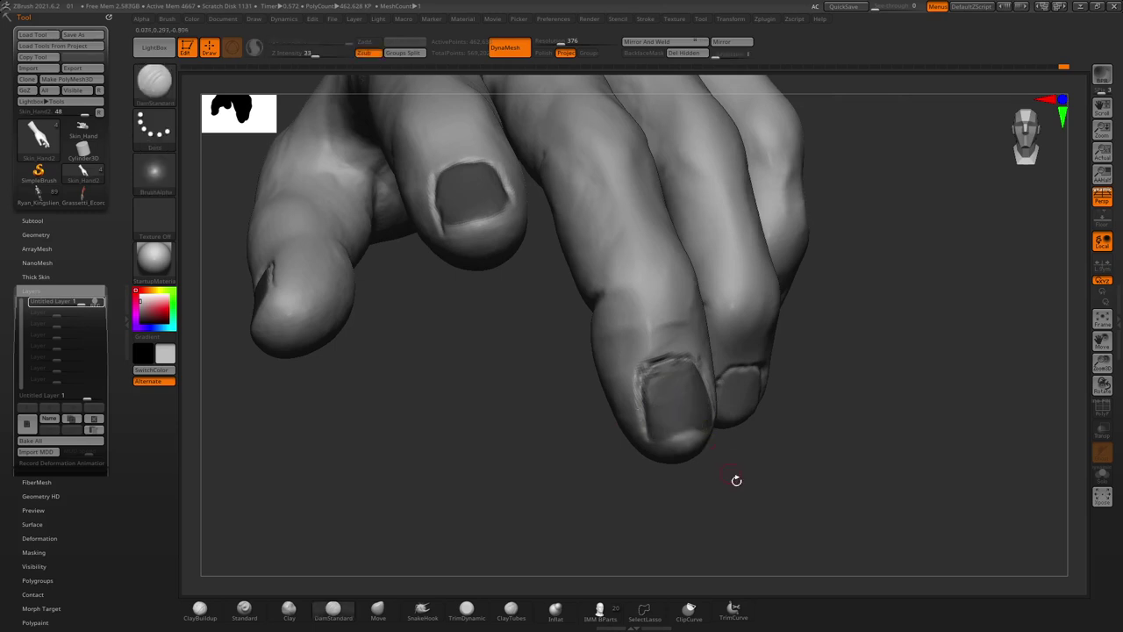
mouse_move(734, 477)
mouse_down()
mouse_move(699, 419)
mouse_move(518, 446)
mouse_move(552, 351)
mouse_move(665, 427)
mouse_move(515, 447)
mouse_up()
Mask the ring fingernail, then orbit to check the masked nails
drag(721, 485, 676, 380)
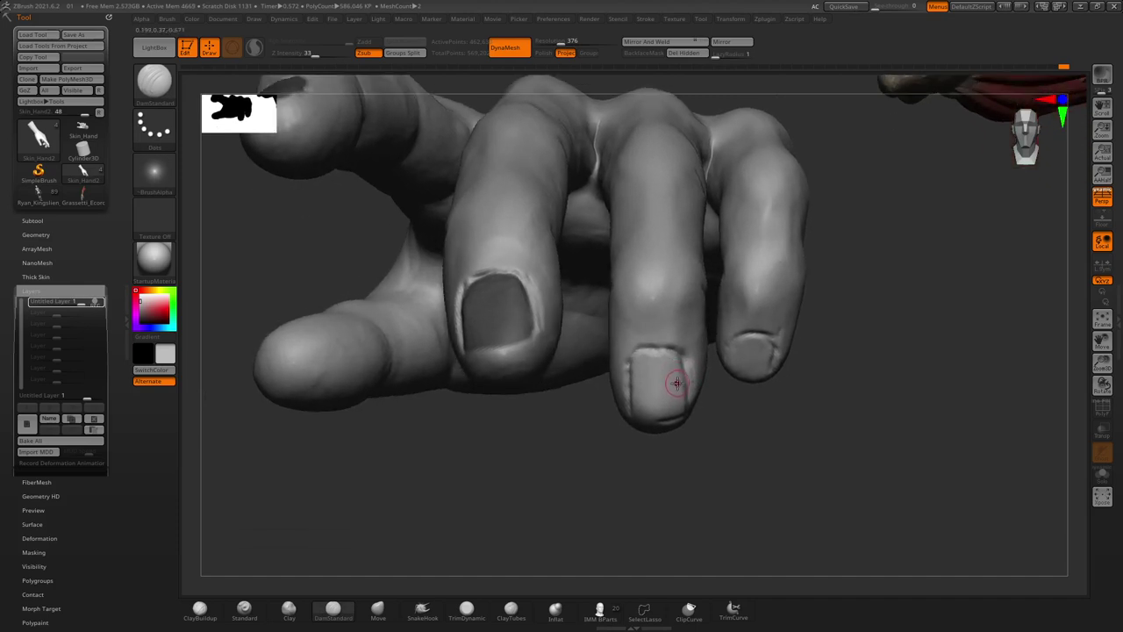
key(ctrl)
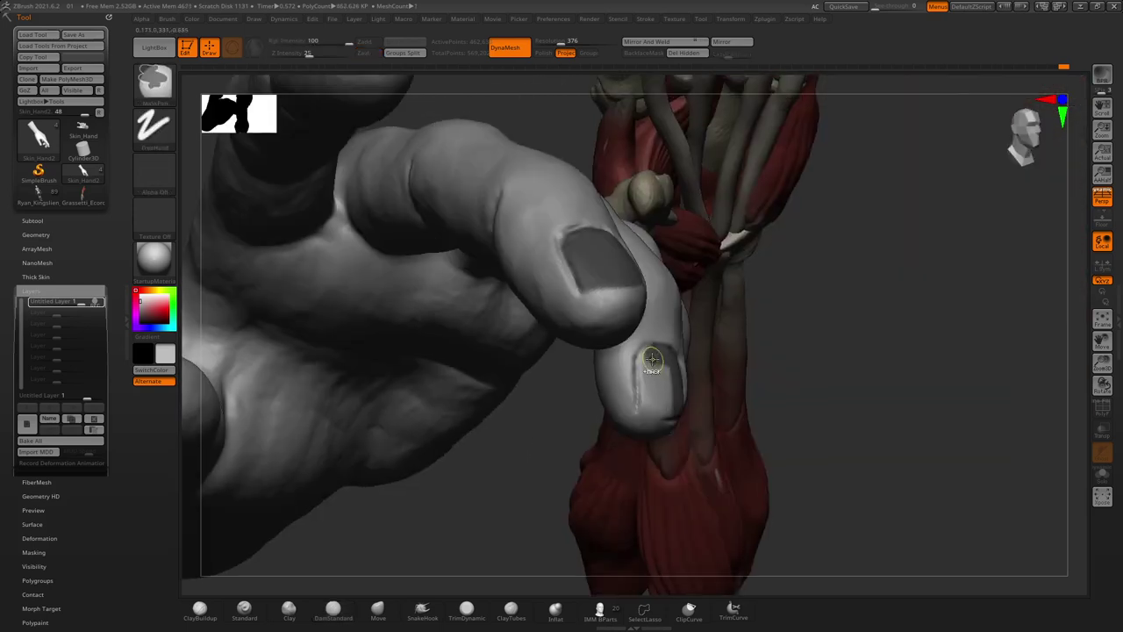
ctrl+drag(653, 351, 647, 405)
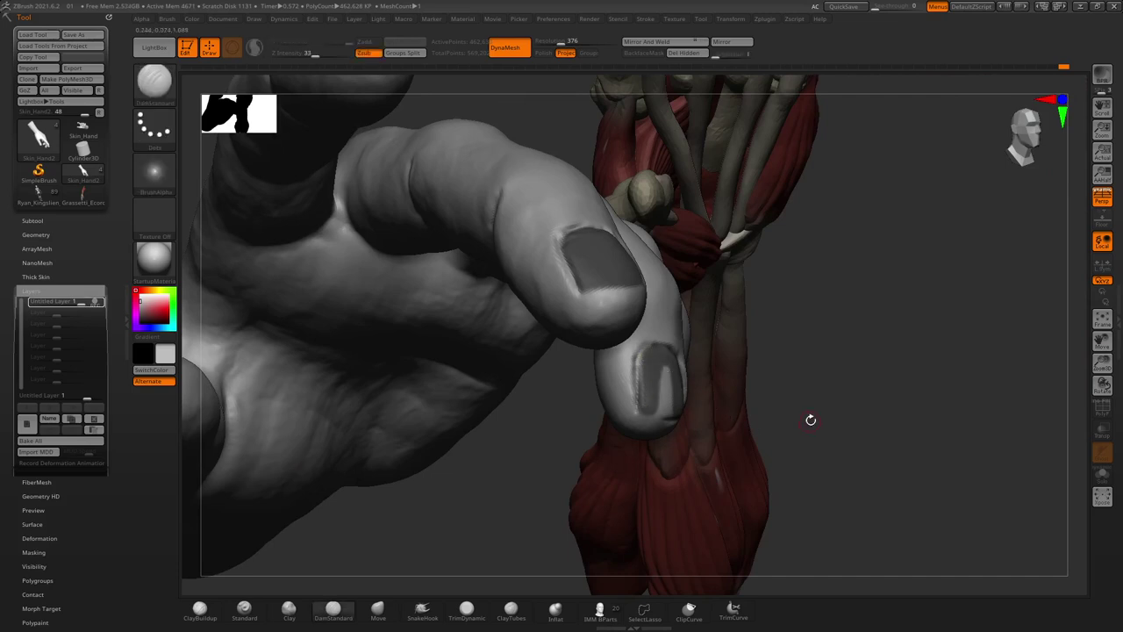
drag(810, 419, 647, 413)
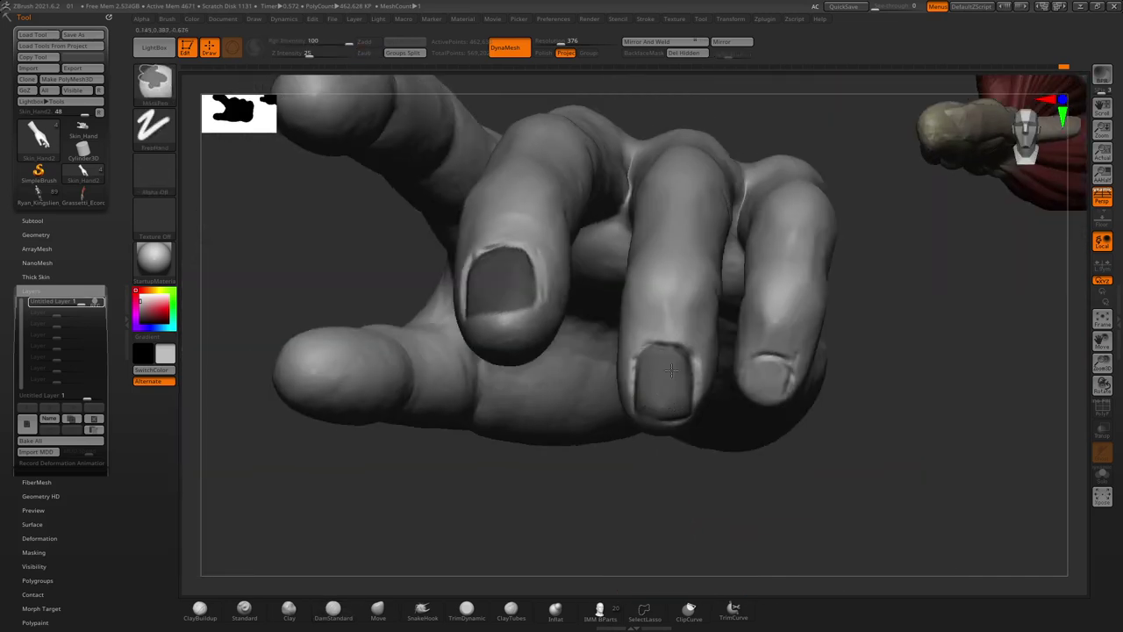
mouse_move(831, 450)
mouse_down()
mouse_move(817, 443)
mouse_move(790, 456)
mouse_move(751, 428)
mouse_up()
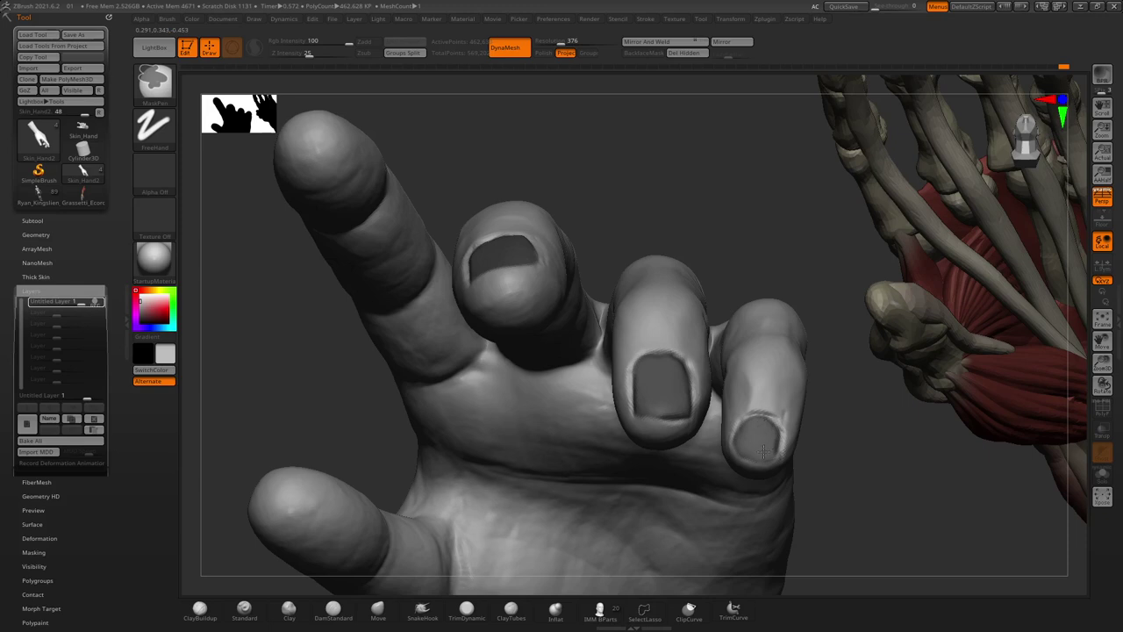
Invert the mask so only the nails stay editable, then reframe the hand
ctrl+click(746, 251)
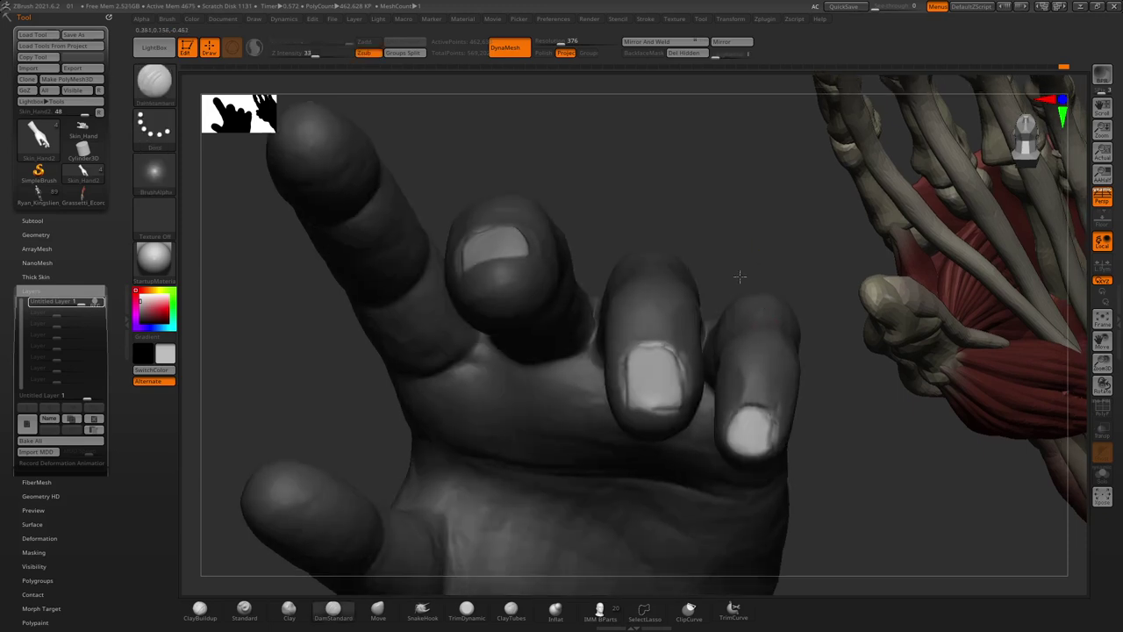
key(f)
mouse_move(669, 202)
alt+mouse_down()
mouse_move(752, 514)
mouse_move(735, 458)
alt+mouse_up()
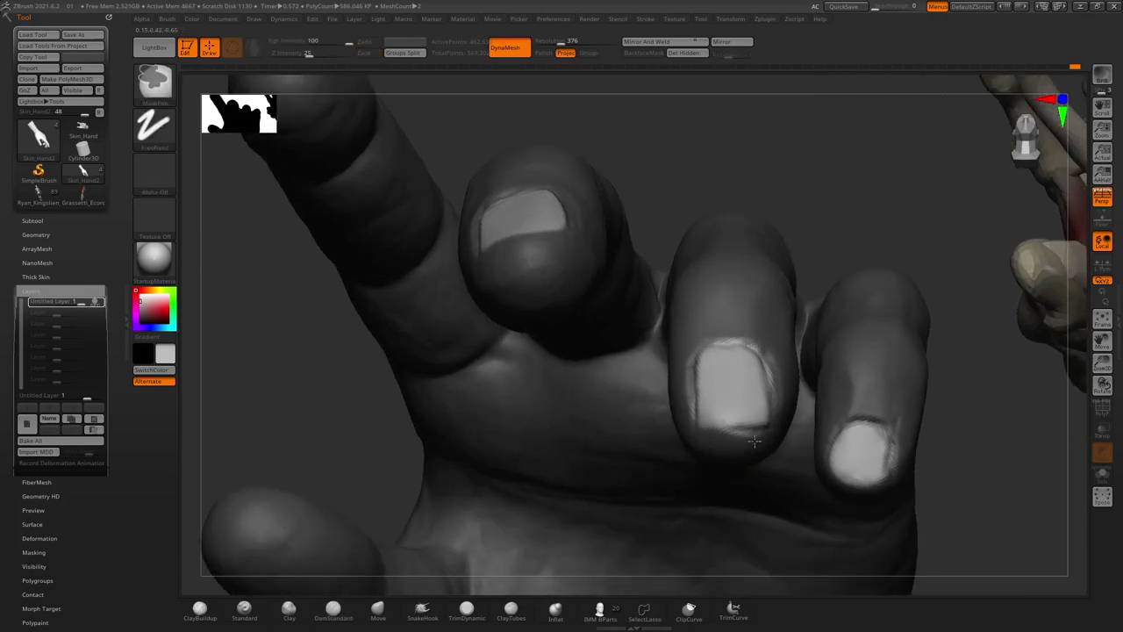
mouse_move(693, 437)
ctrl+right_down()
mouse_move(709, 328)
mouse_move(547, 170)
mouse_move(580, 229)
mouse_move(601, 351)
ctrl+right_up()
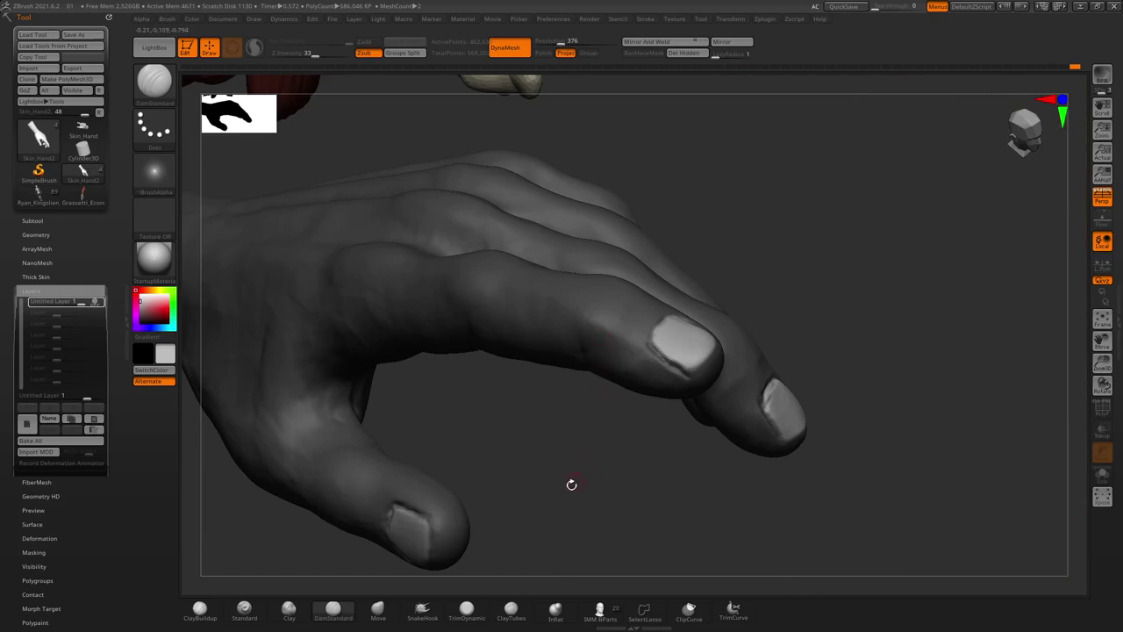
With the Move brush at lower Focal Shift, pull the thumbnail's shape up and left
click(377, 608)
right_drag(541, 389, 551, 366)
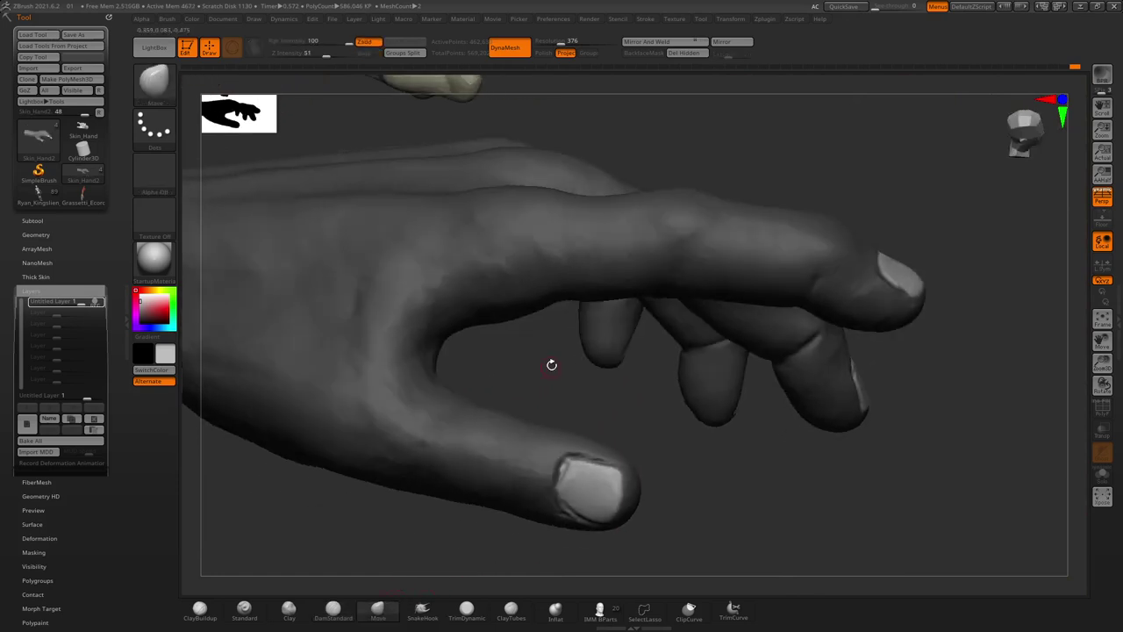
key(space)
key(space)
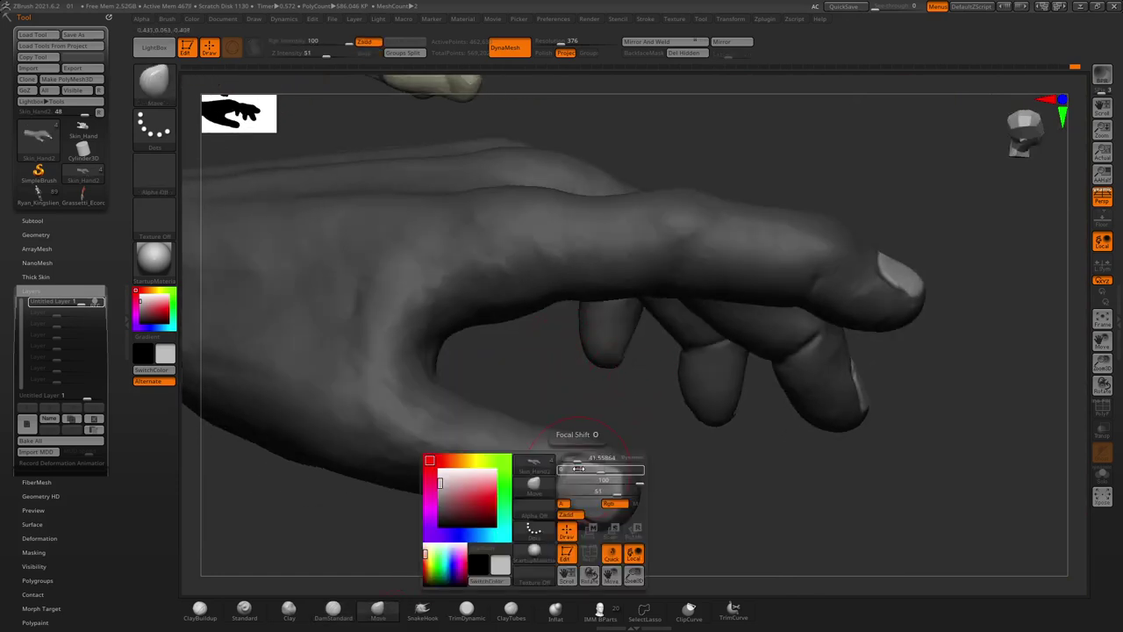
key(space)
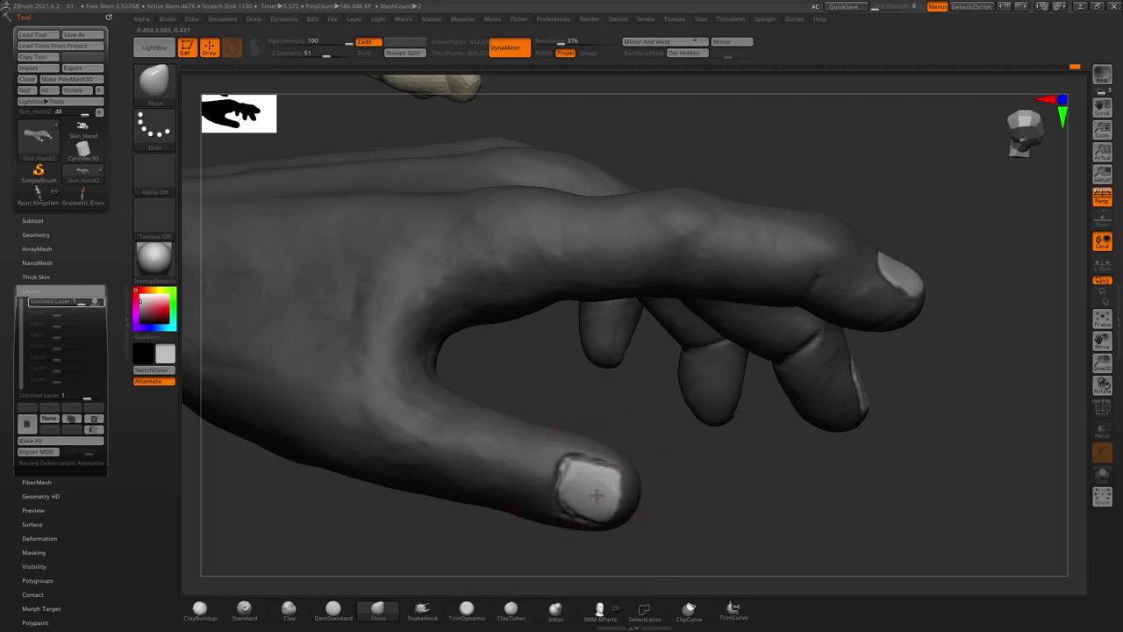
right_drag(591, 562, 614, 463)
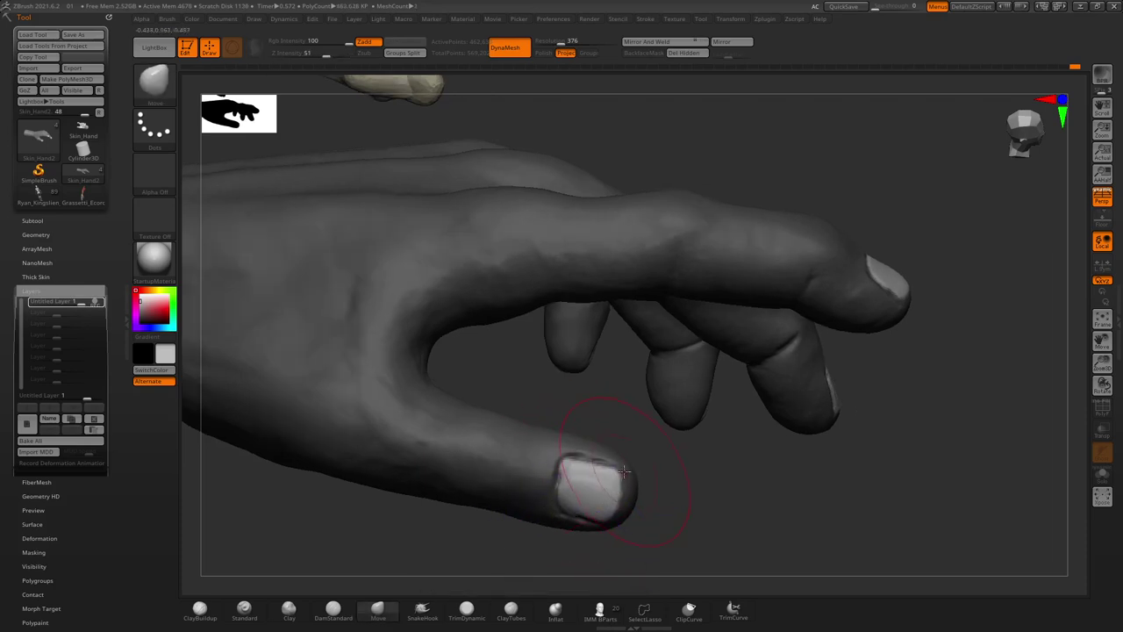
key(space)
mouse_move(634, 471)
mouse_down()
mouse_move(654, 470)
mouse_move(606, 525)
mouse_up()
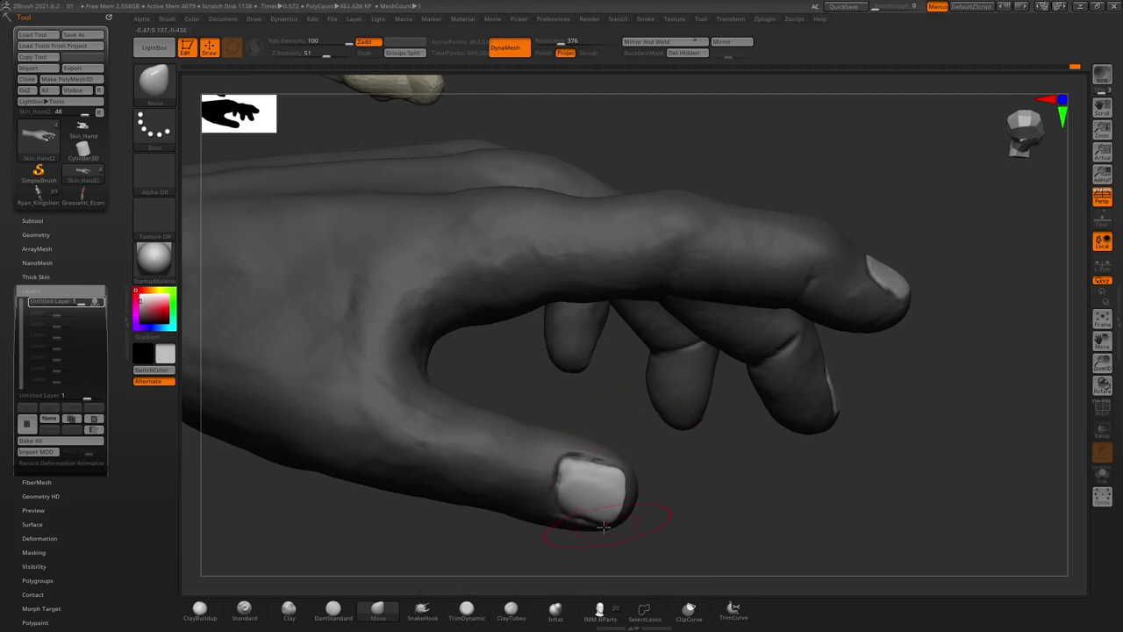
mouse_move(604, 525)
right_down()
mouse_move(587, 415)
mouse_move(570, 476)
right_up()
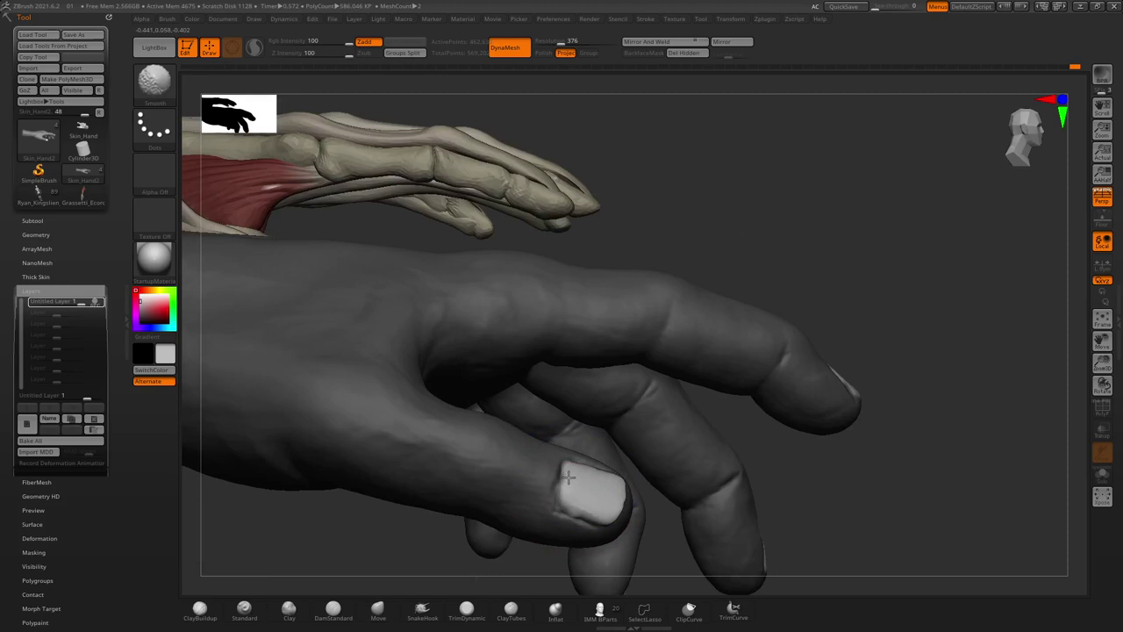
right_drag(537, 566, 603, 476)
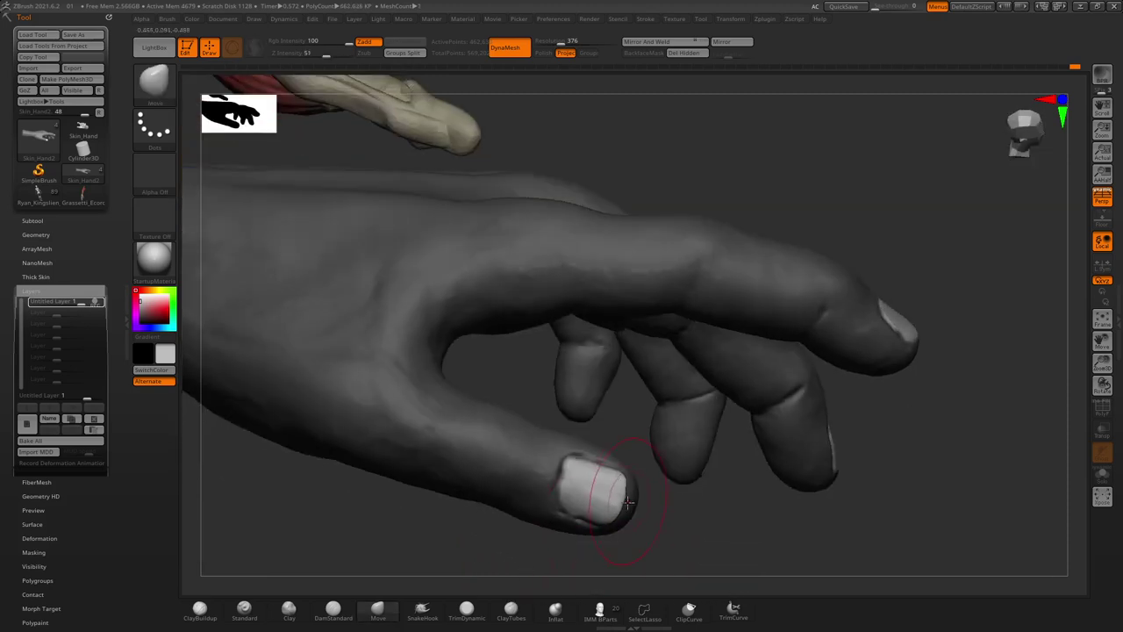
drag(607, 474, 602, 465)
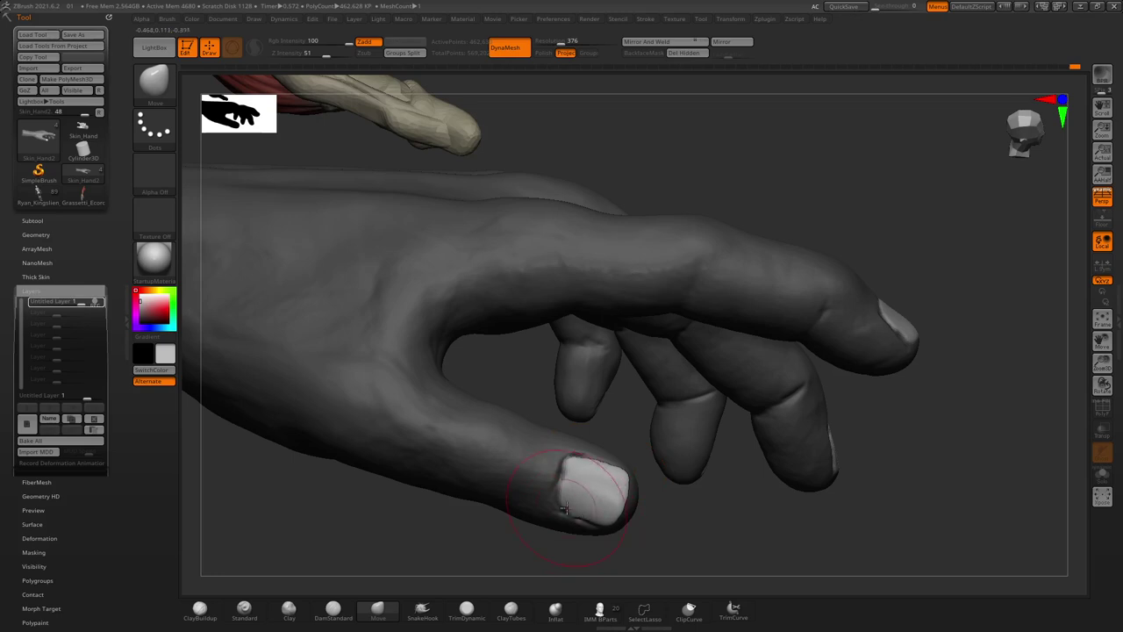
Shift-smooth the fingernail surface at the fingertips
mouse_move(671, 499)
right_down()
mouse_move(657, 459)
mouse_move(602, 471)
mouse_move(631, 453)
mouse_move(641, 507)
mouse_move(672, 430)
right_up()
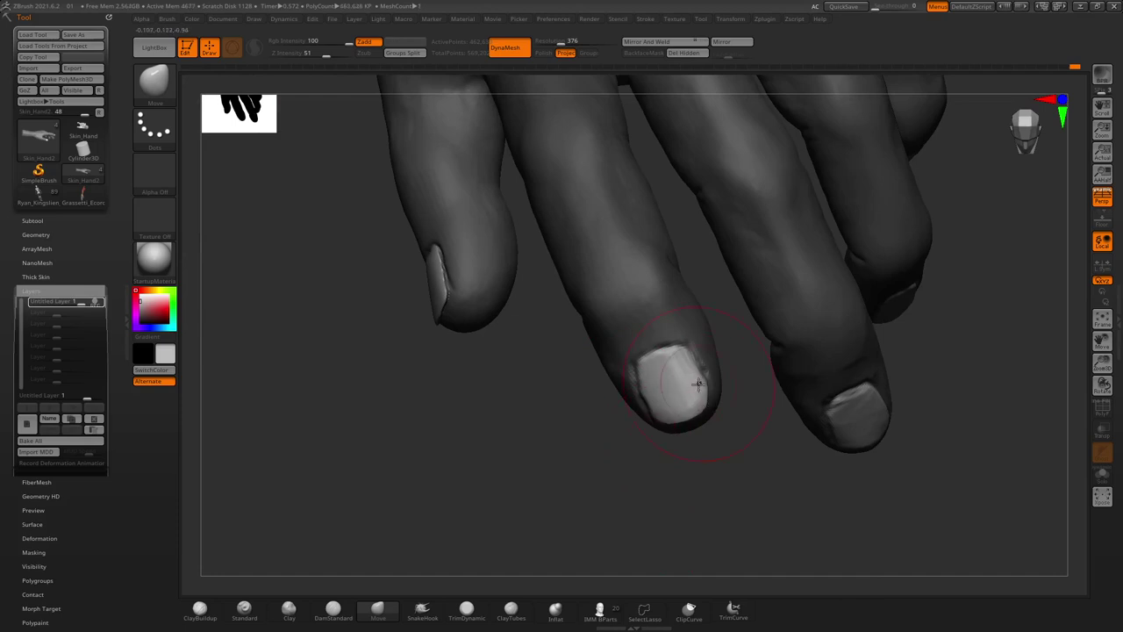
key(space)
mouse_move(627, 386)
right_down()
mouse_move(607, 409)
mouse_move(651, 404)
right_up()
right_drag(714, 440, 706, 384)
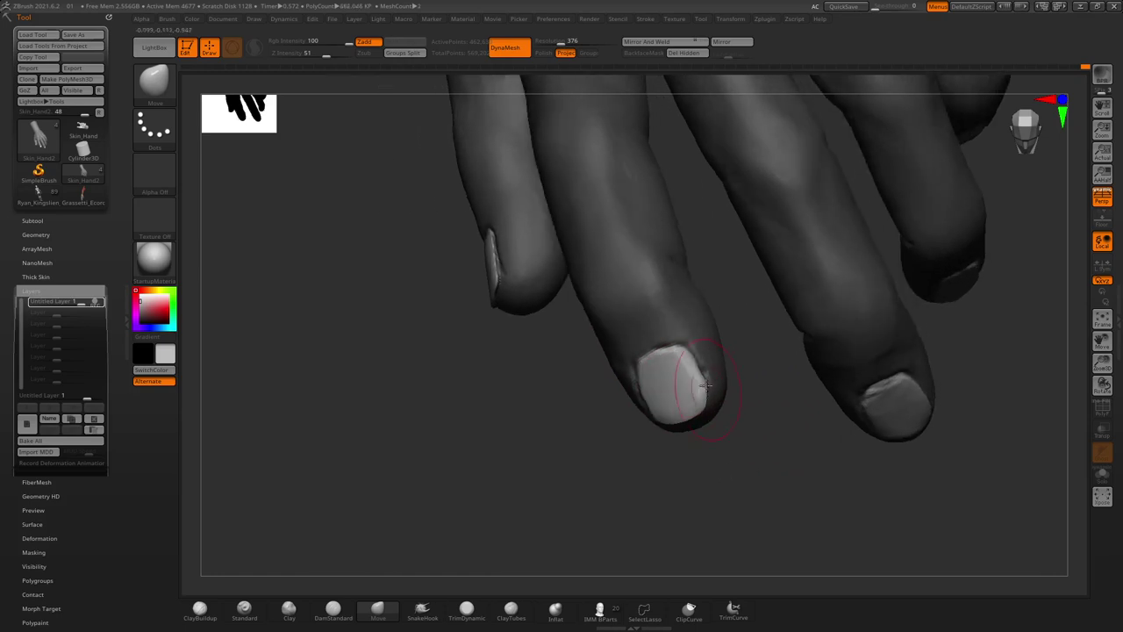
shift+drag(702, 368, 672, 350)
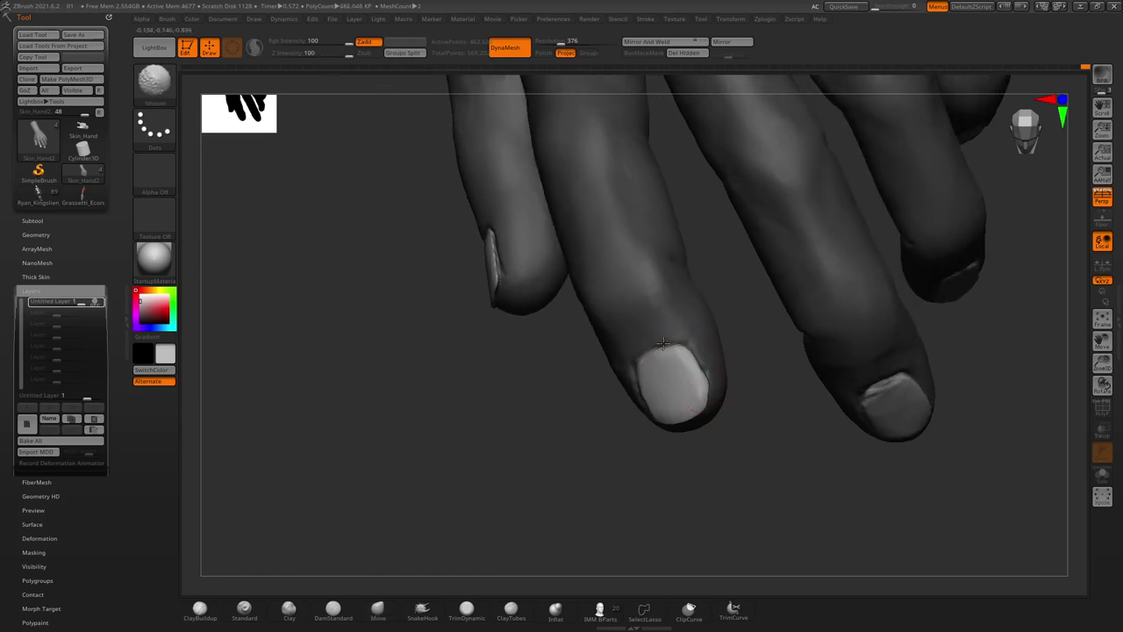
mouse_move(735, 483)
right_down()
mouse_move(737, 451)
mouse_move(693, 454)
mouse_move(708, 453)
right_up()
right_click(702, 443)
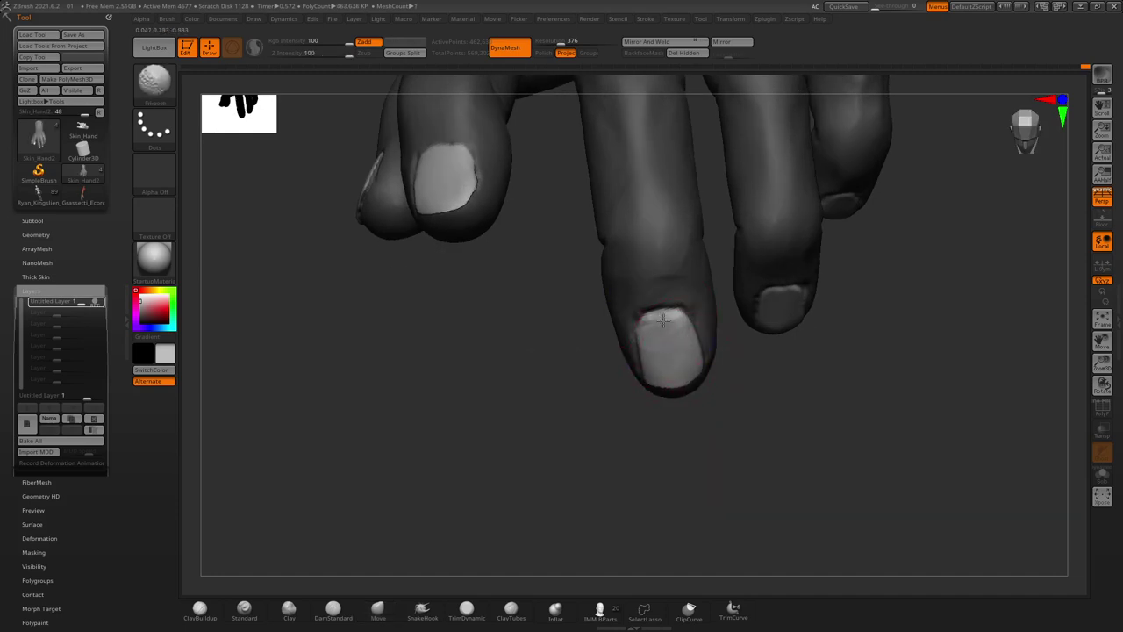
Reshape the fingernail at the fingertip with the Move brush
right_drag(654, 371, 722, 366)
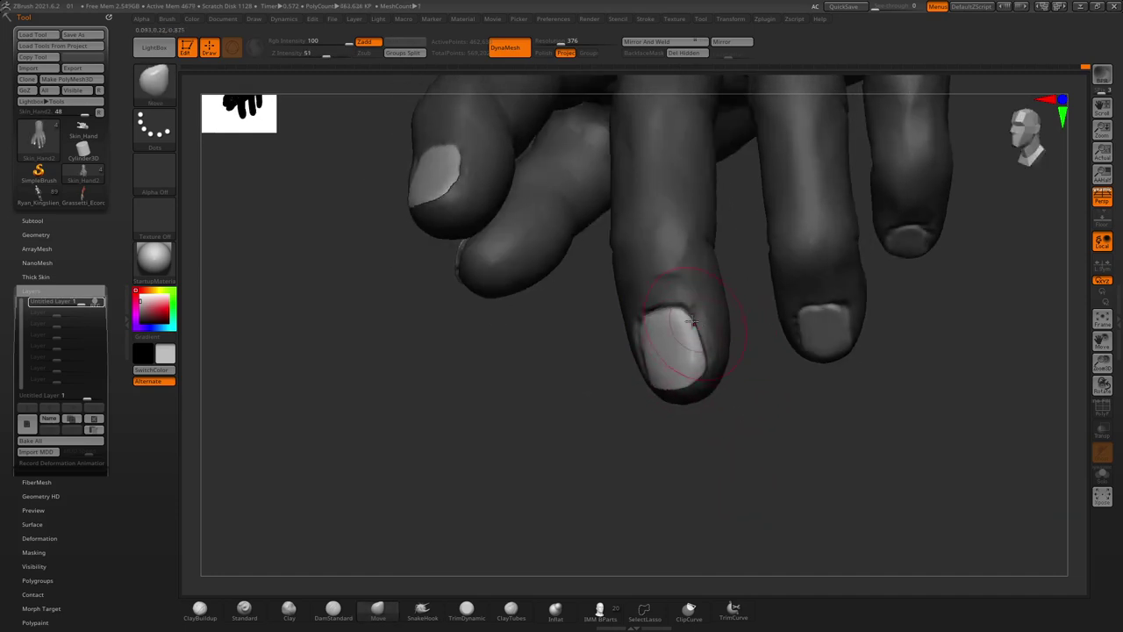
mouse_move(682, 312)
right_down()
mouse_move(654, 334)
mouse_move(679, 444)
mouse_move(654, 347)
right_up()
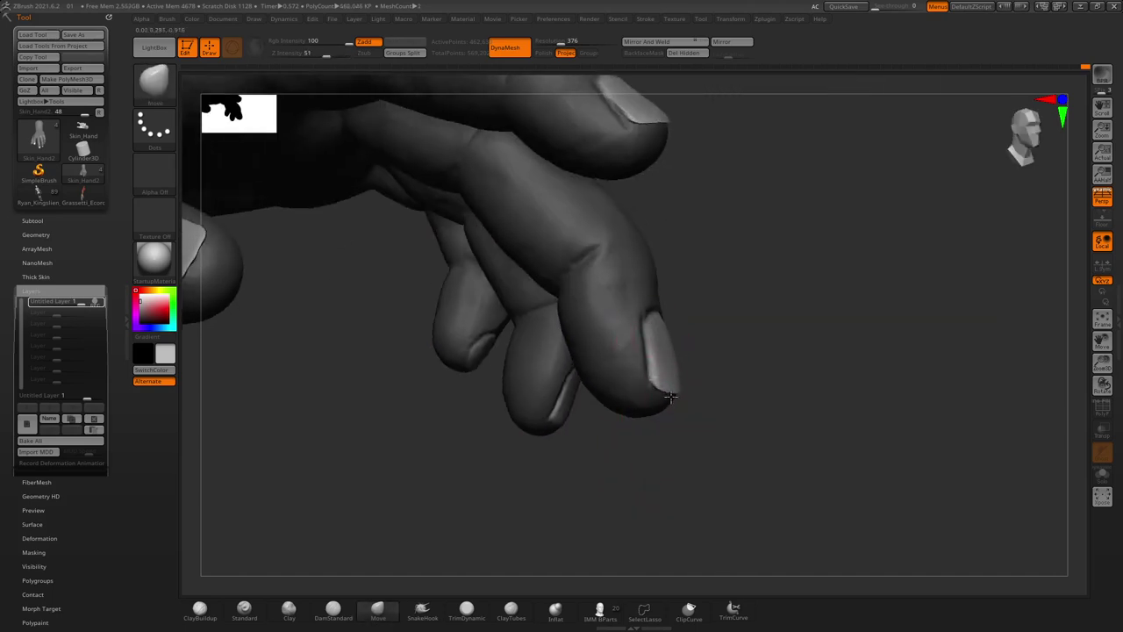
mouse_move(670, 397)
right_down()
mouse_move(699, 383)
mouse_move(564, 381)
mouse_move(662, 418)
mouse_move(677, 323)
mouse_move(672, 303)
mouse_move(662, 334)
mouse_move(659, 313)
right_up()
mouse_move(480, 230)
right_down()
mouse_move(484, 320)
mouse_move(685, 422)
mouse_move(650, 411)
right_up()
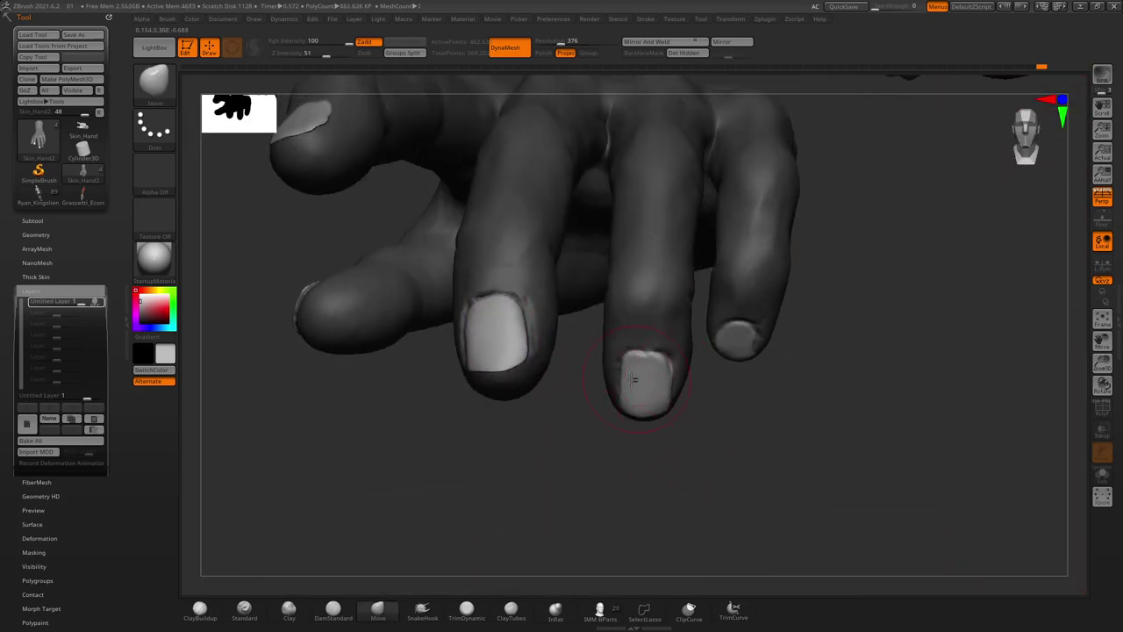
key(shift)
mouse_move(648, 366)
right_down()
mouse_move(652, 293)
mouse_move(732, 397)
right_up()
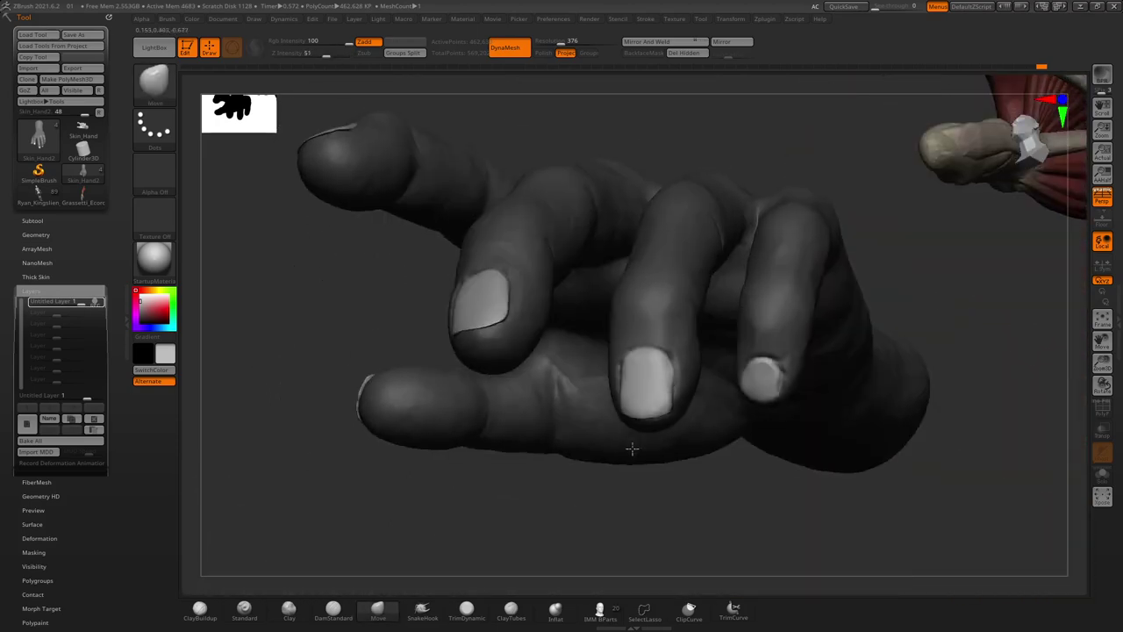
drag(733, 397, 720, 394)
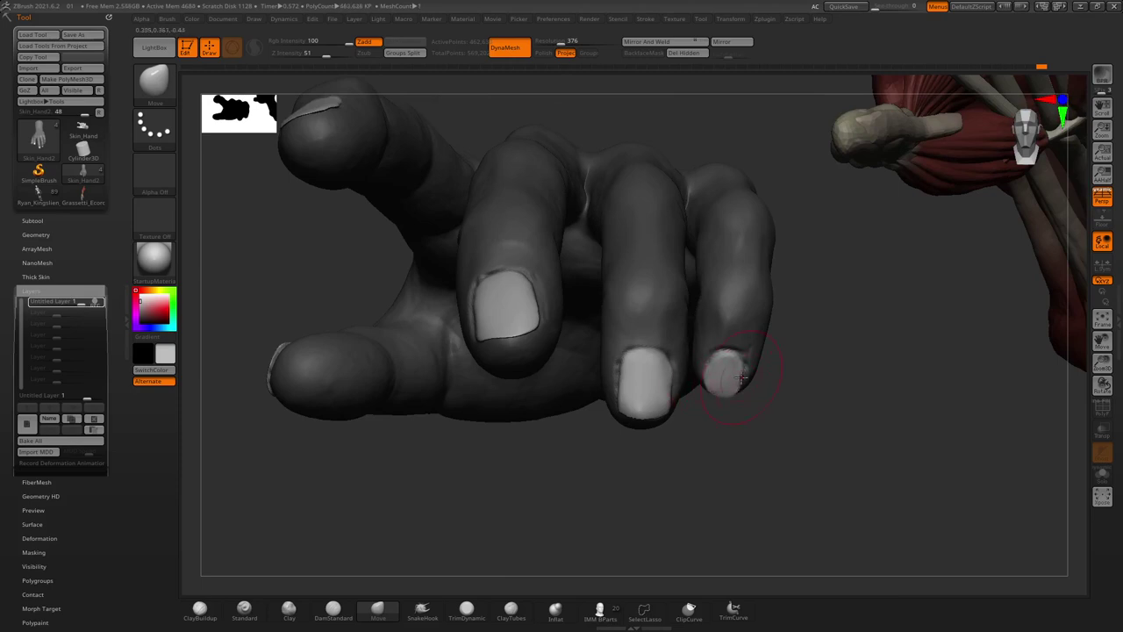
key(shift)
Shift-smooth the index fingernail's lower edge and surface
mouse_move(725, 353)
right_down()
mouse_move(743, 301)
mouse_move(724, 338)
mouse_move(732, 354)
right_up()
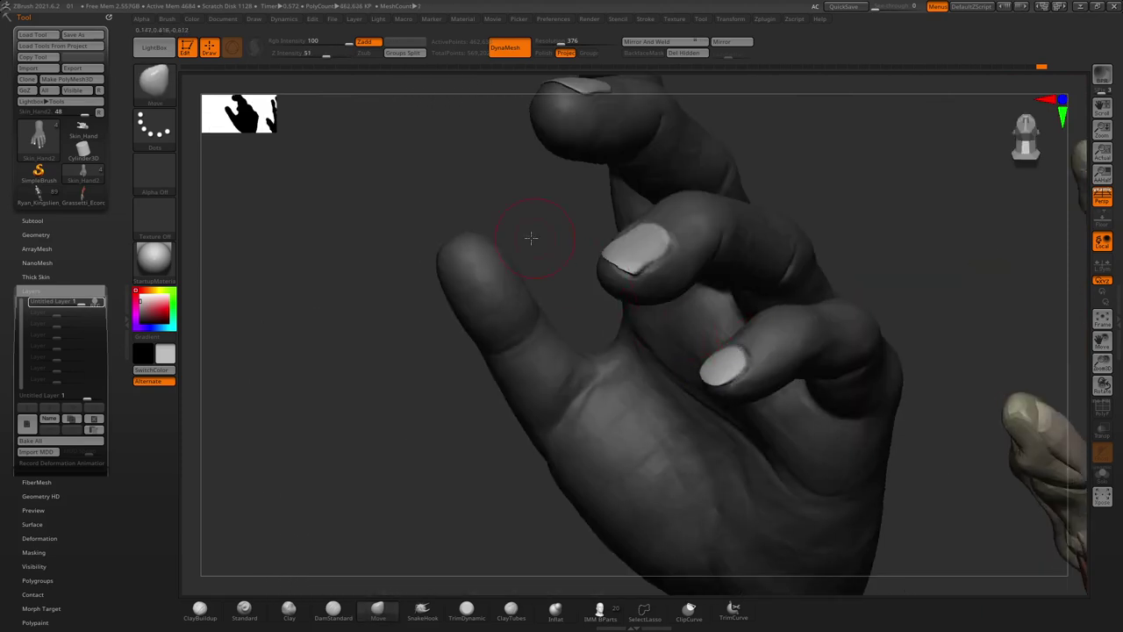
right_drag(532, 246, 664, 376)
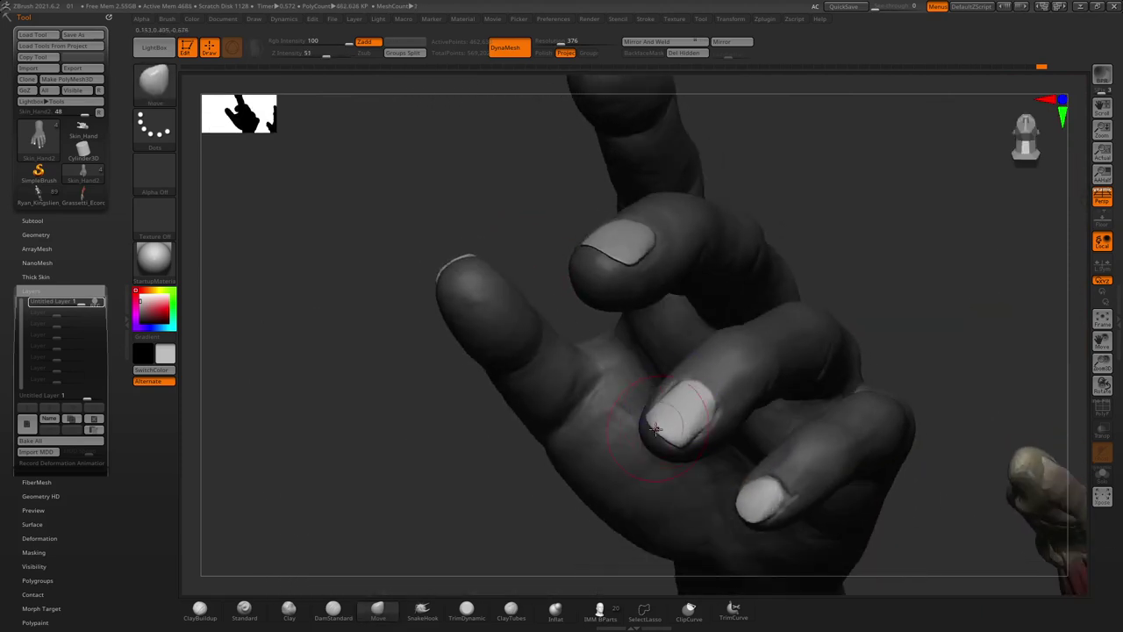
mouse_move(531, 183)
right_down()
mouse_move(527, 283)
mouse_move(583, 386)
mouse_move(609, 351)
right_up()
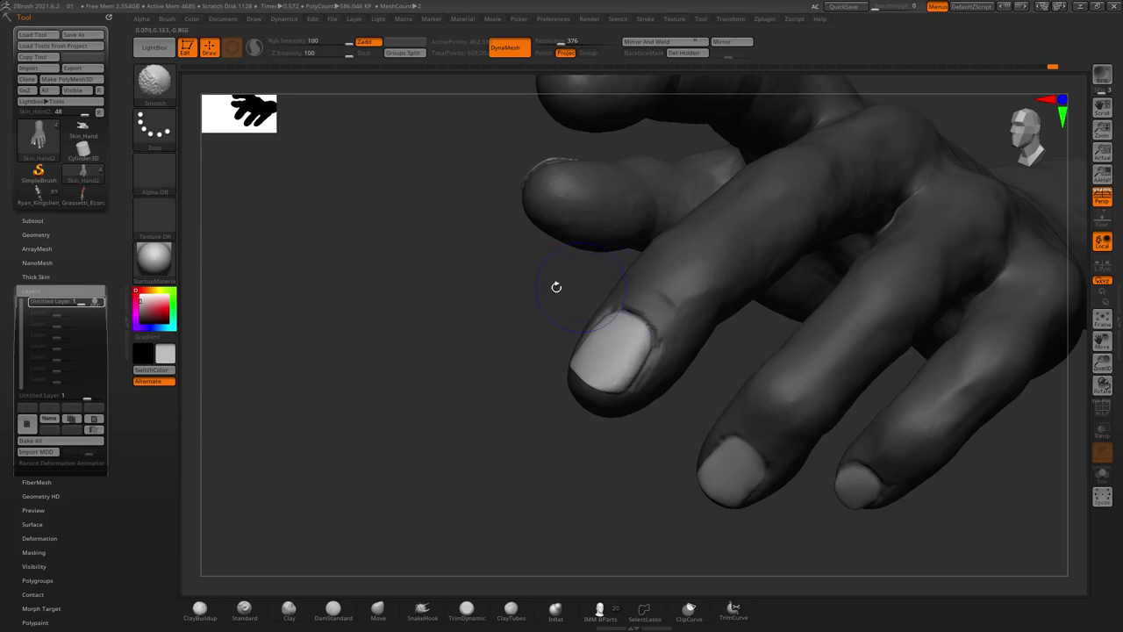
mouse_move(557, 287)
right_down()
mouse_move(521, 296)
mouse_move(483, 221)
mouse_move(456, 283)
mouse_move(526, 307)
right_up()
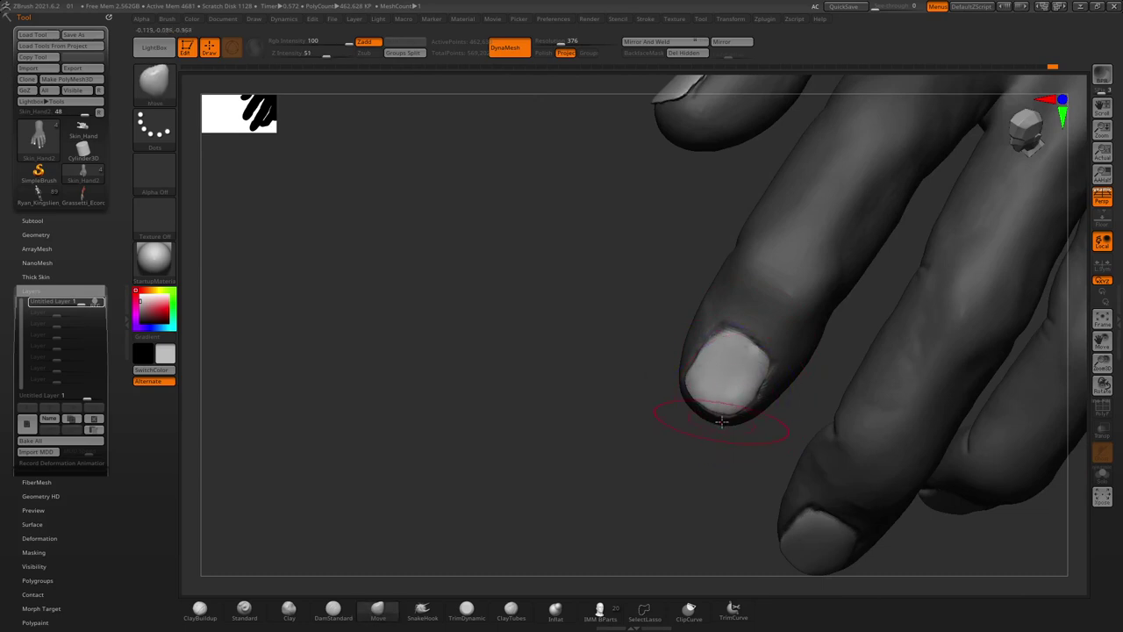
shift+drag(726, 411, 720, 420)
key(space)
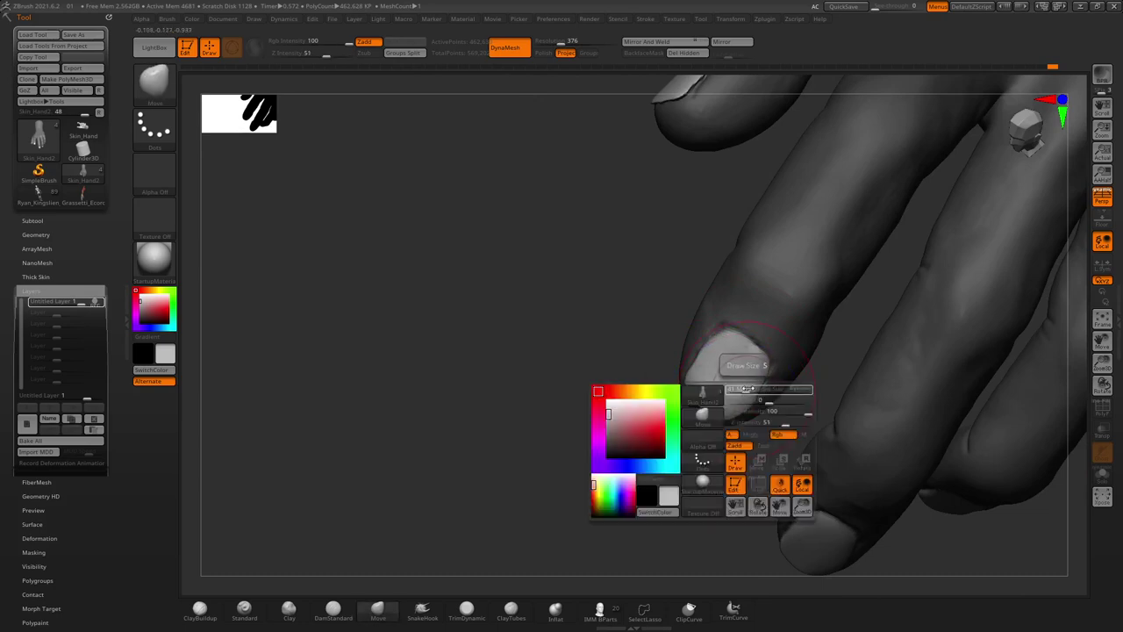
shift+drag(746, 404, 750, 413)
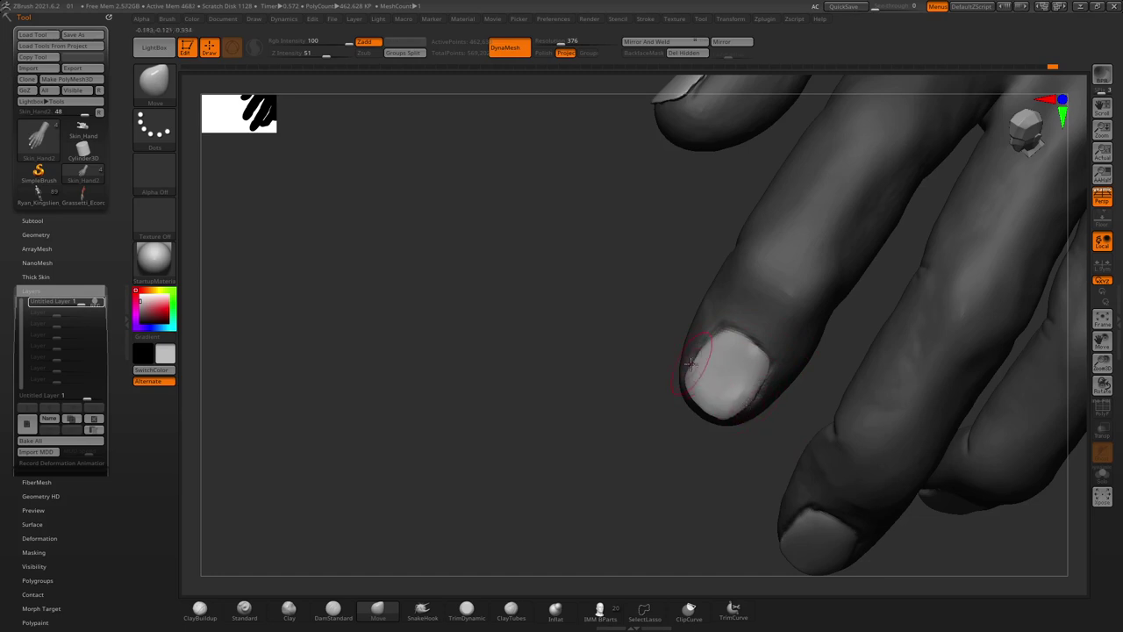
mouse_move(682, 371)
mouse_down()
mouse_move(632, 267)
mouse_move(614, 283)
mouse_move(605, 241)
mouse_move(676, 394)
mouse_move(609, 255)
mouse_move(658, 321)
mouse_move(684, 318)
mouse_move(600, 320)
mouse_up()
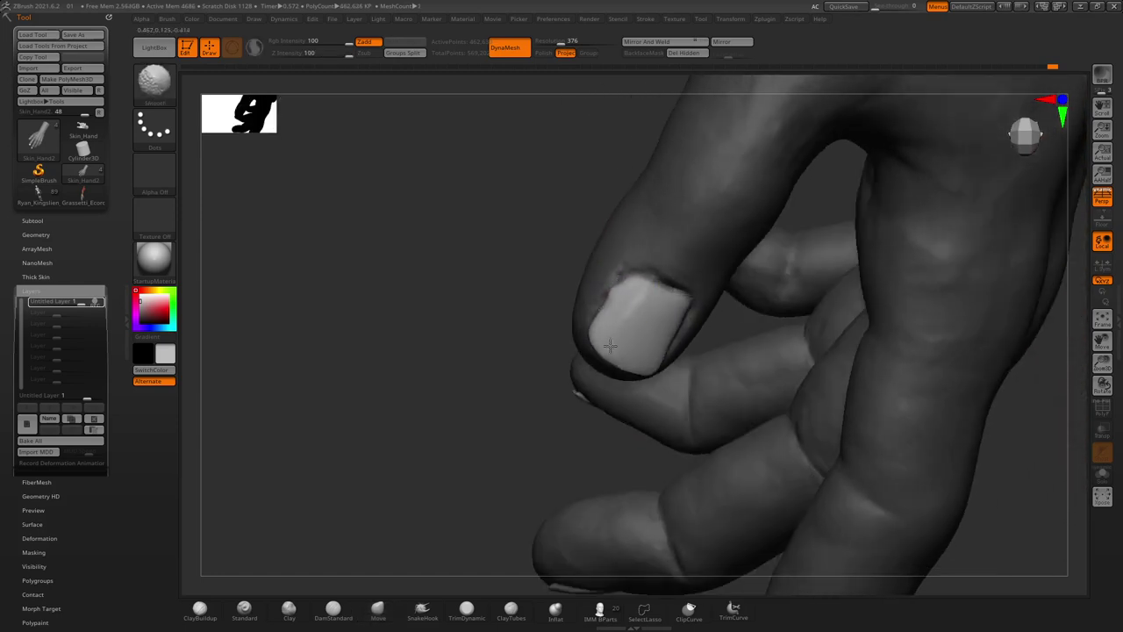
mouse_move(542, 276)
mouse_down()
mouse_move(641, 316)
mouse_move(566, 323)
mouse_up()
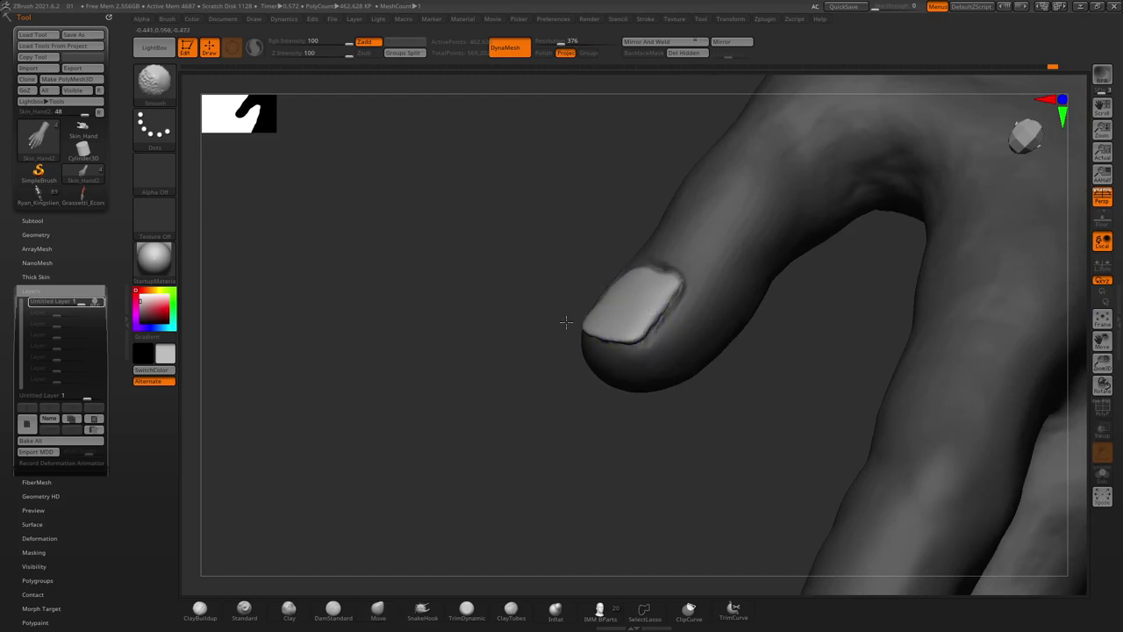
Reframe the whole hand and set up smoothing on the next fingertip
drag(664, 381, 537, 206)
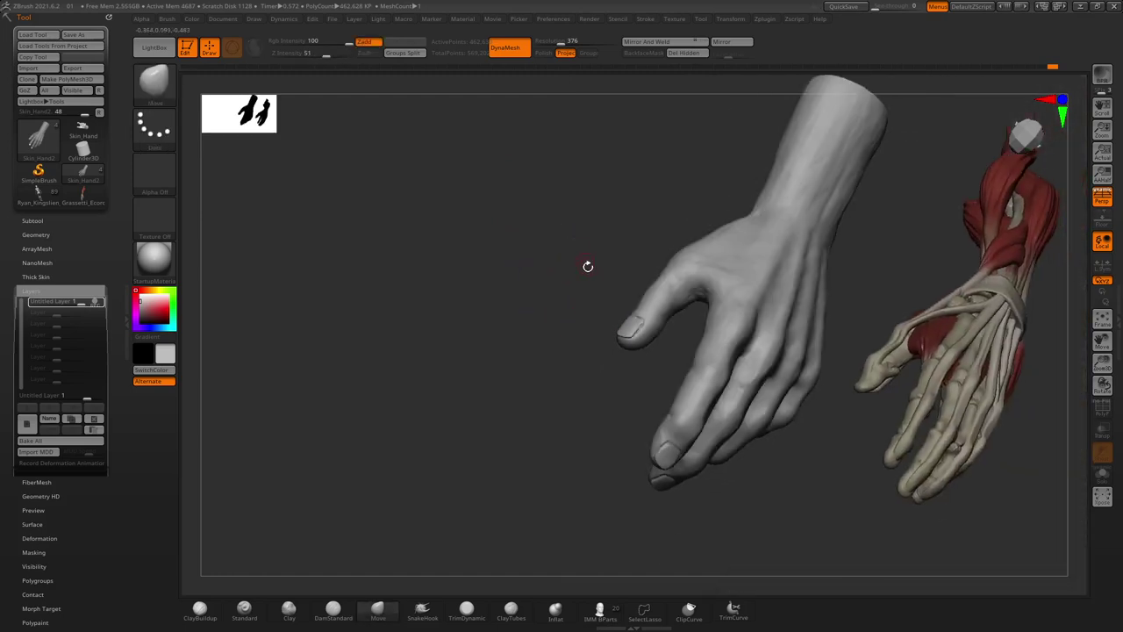
mouse_move(587, 263)
mouse_down()
mouse_move(568, 228)
mouse_move(587, 258)
mouse_move(649, 289)
mouse_up()
scroll(597, 267, up, 5)
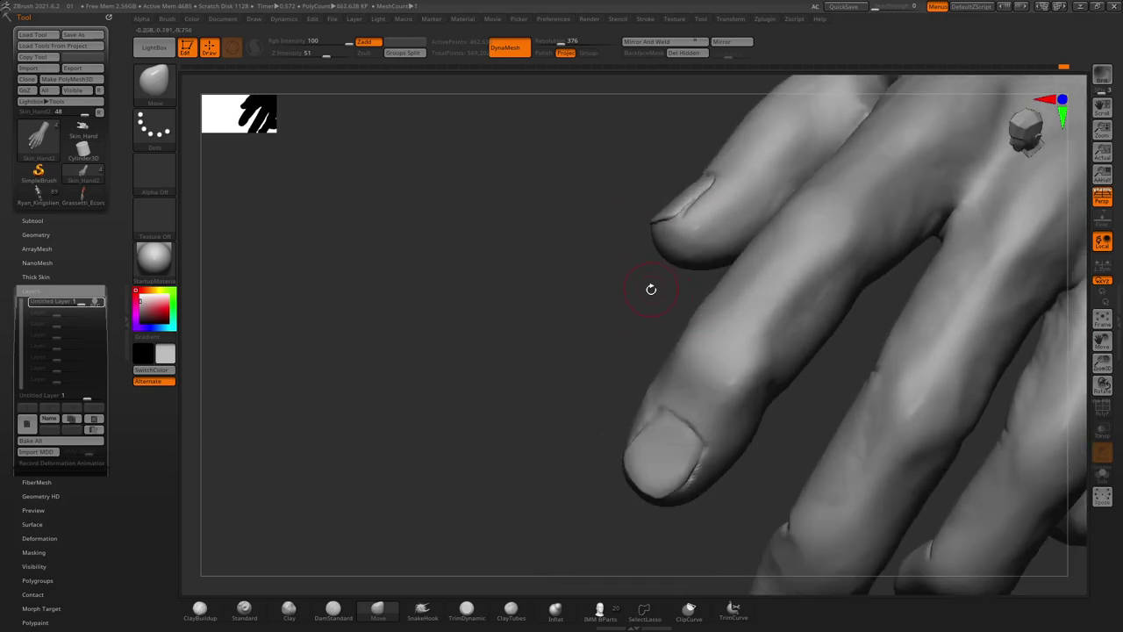
key(space)
drag(604, 337, 632, 387)
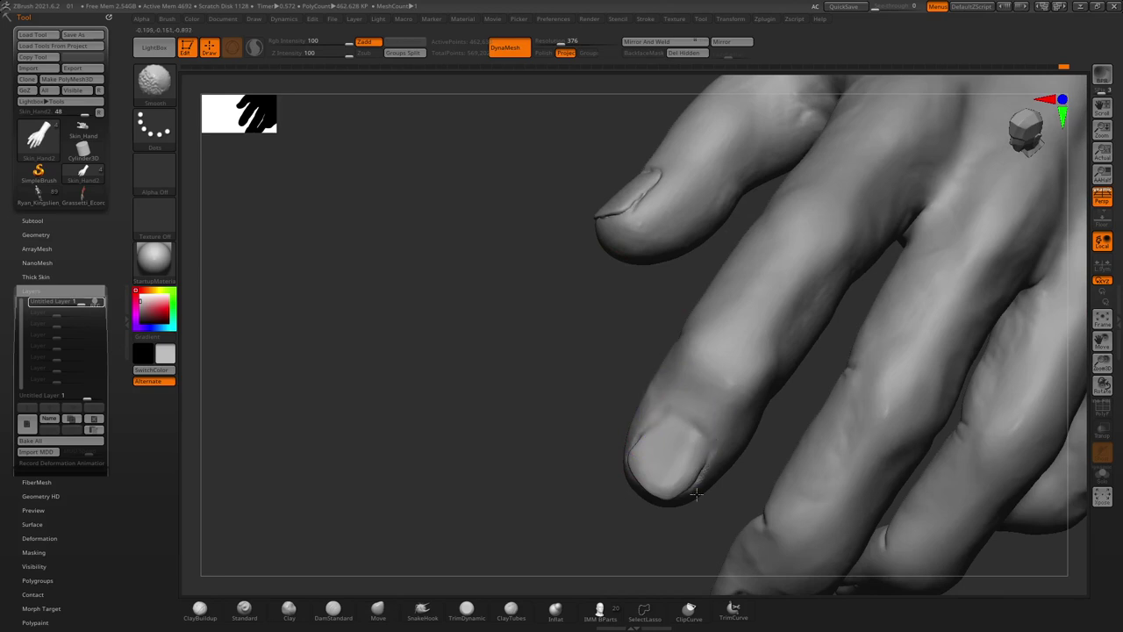
mouse_move(569, 253)
mouse_down()
mouse_move(597, 255)
mouse_move(561, 239)
mouse_up()
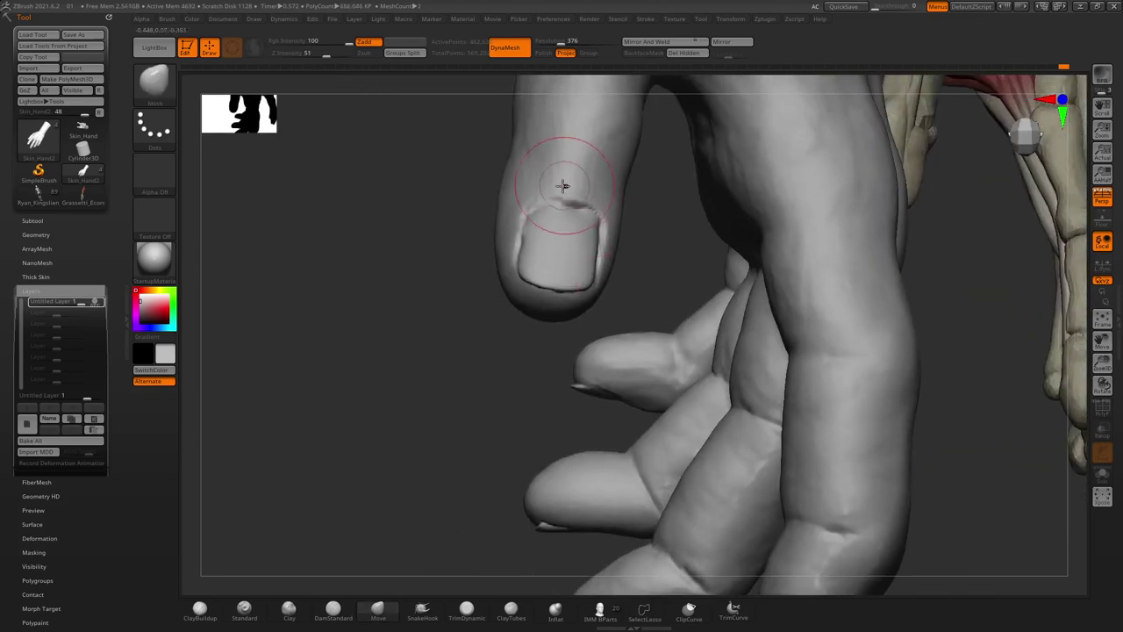
key(space)
key(shift)
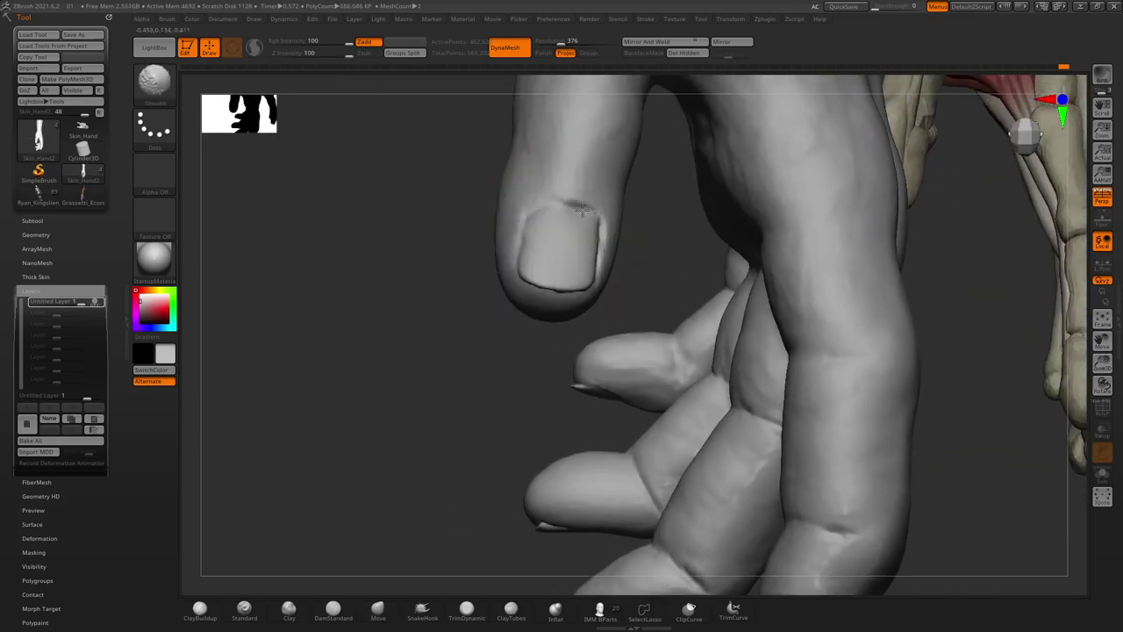
Orbit around the hand to inspect the smoothed nails from above and behind
mouse_move(412, 202)
mouse_down()
mouse_move(416, 156)
mouse_move(421, 167)
mouse_up()
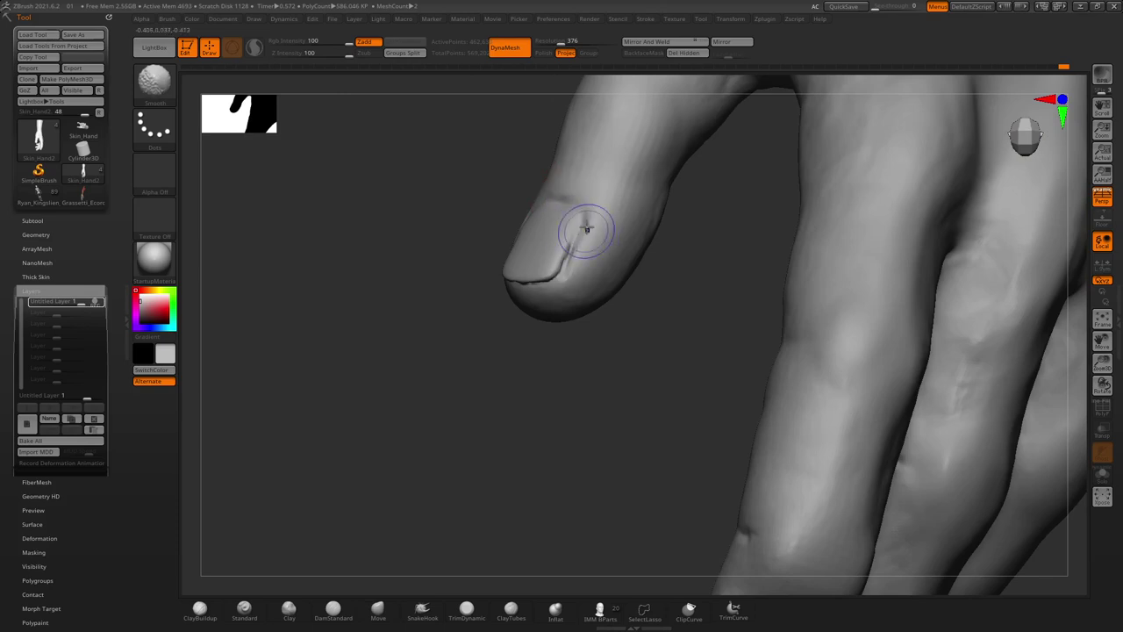
mouse_move(626, 358)
mouse_down()
mouse_move(605, 491)
mouse_move(612, 431)
mouse_up()
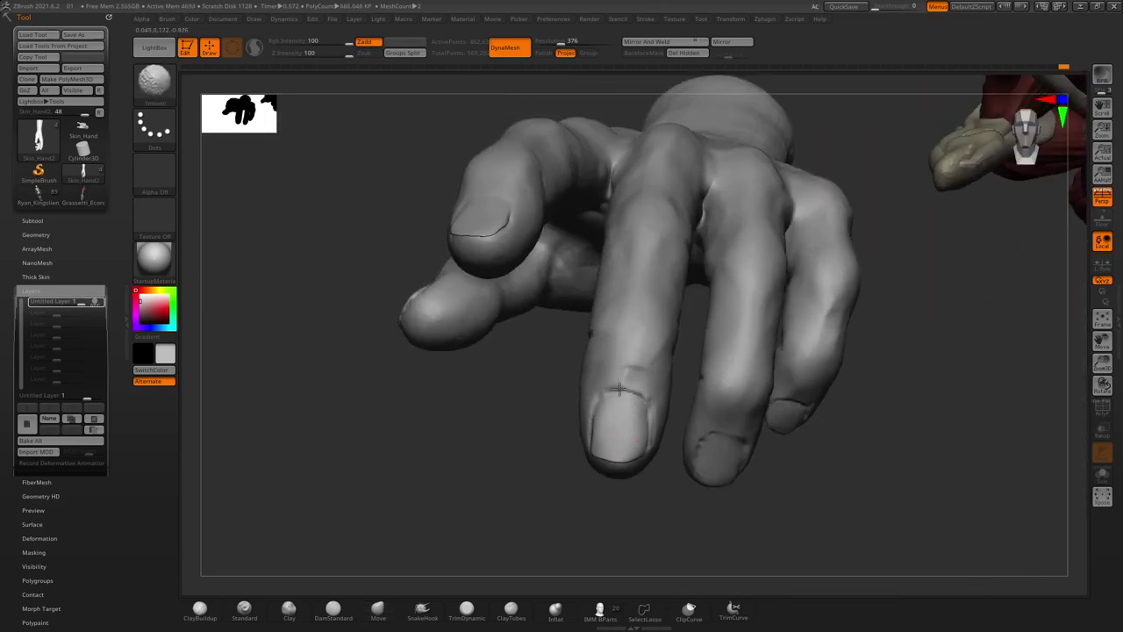
mouse_move(549, 359)
mouse_down()
mouse_move(737, 474)
mouse_move(677, 367)
mouse_up()
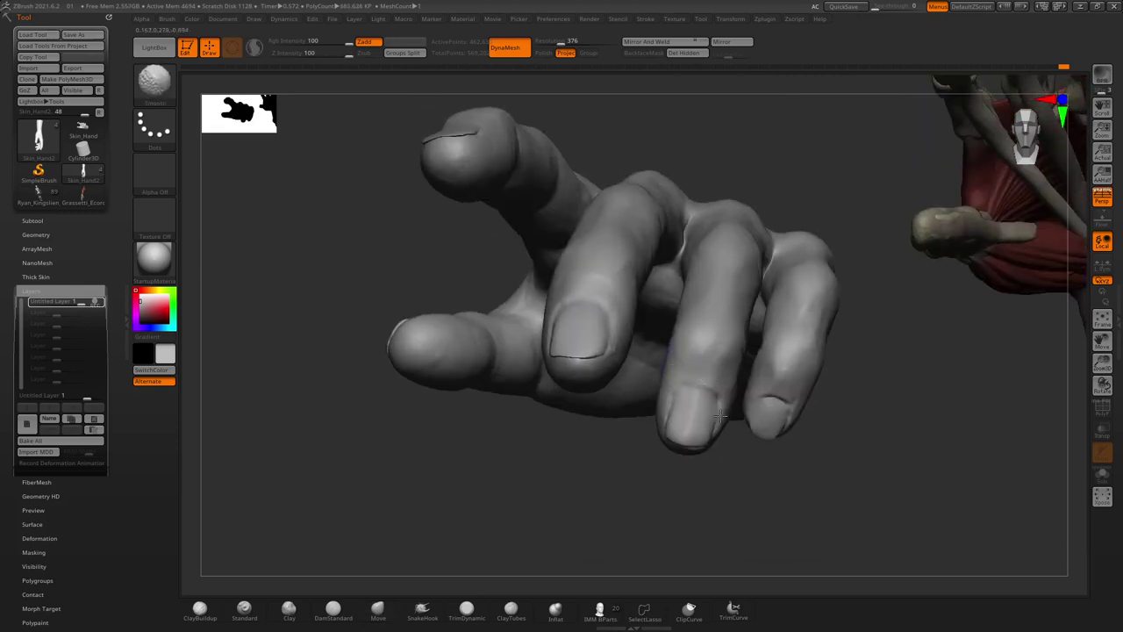
drag(769, 462, 769, 401)
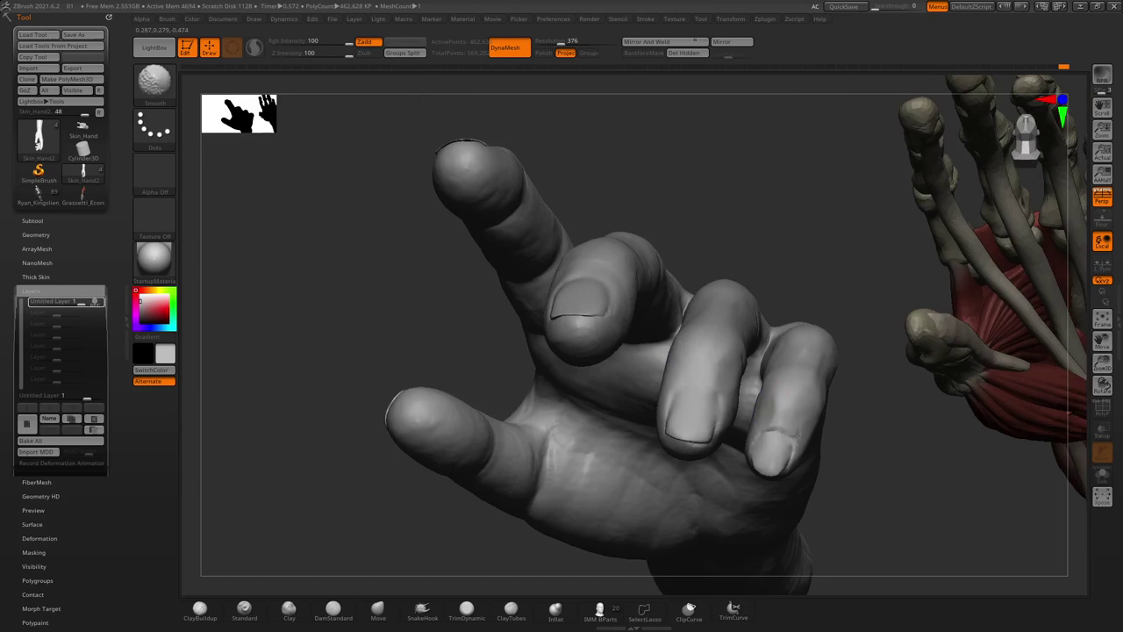
drag(403, 219, 688, 401)
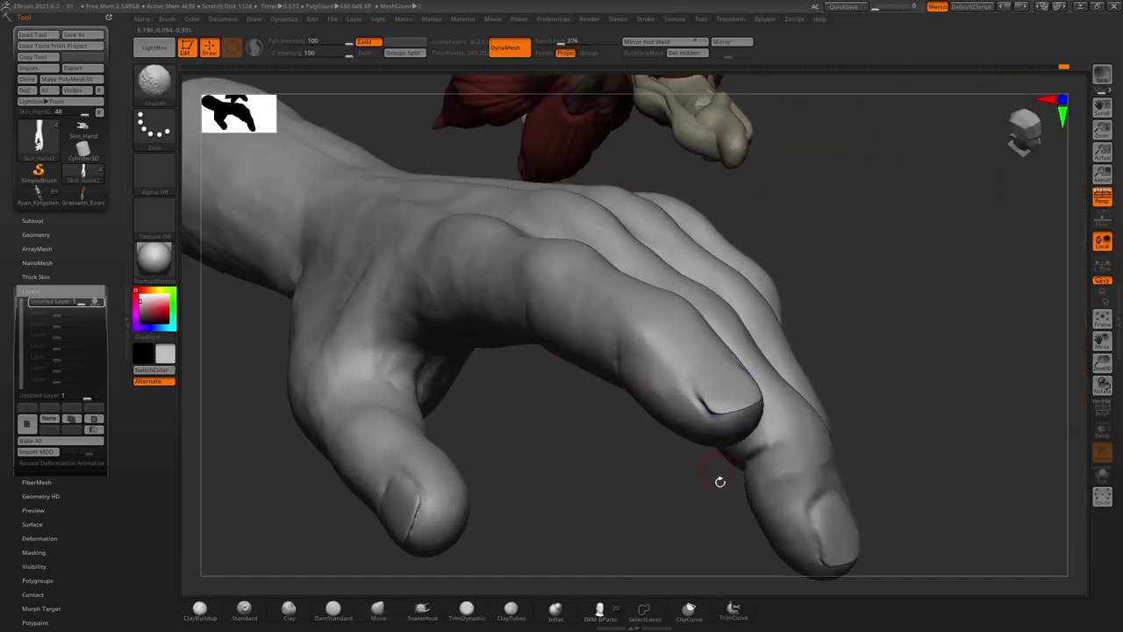
mouse_move(720, 480)
alt+mouse_down()
mouse_move(520, 253)
mouse_move(519, 233)
mouse_move(549, 365)
mouse_move(582, 371)
mouse_move(572, 313)
mouse_move(582, 287)
mouse_move(637, 395)
mouse_move(605, 358)
alt+mouse_up()
Carve a DamStandard groove along the fingernail's cuticle and down its left side
click(334, 611)
key(space)
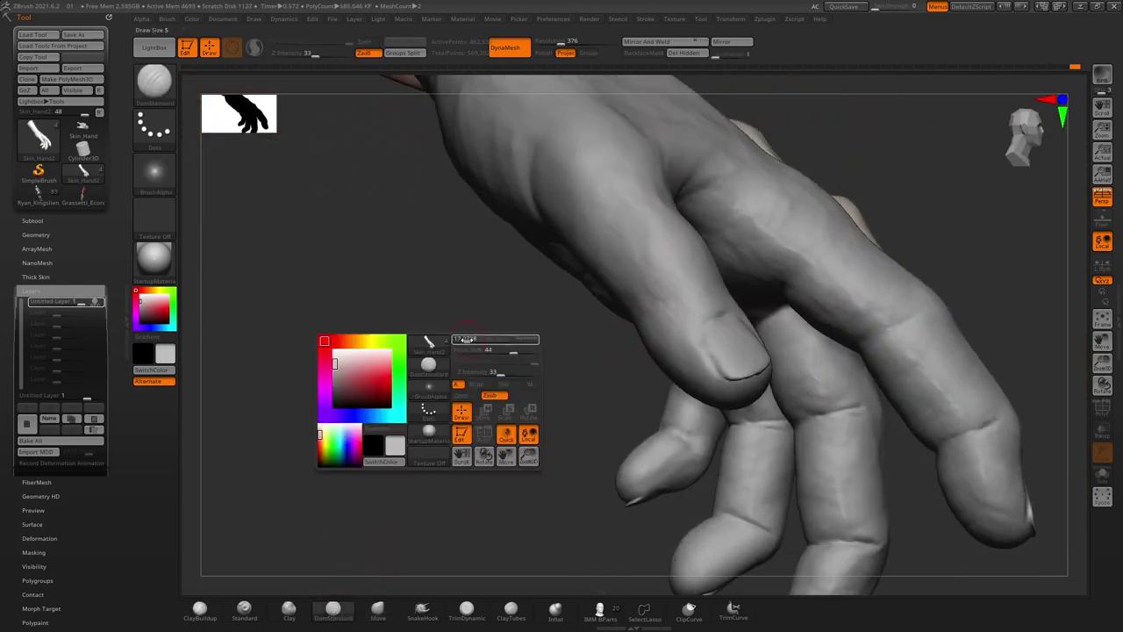
mouse_move(491, 329)
alt+mouse_down()
mouse_move(499, 429)
mouse_move(509, 429)
mouse_move(485, 356)
mouse_move(652, 381)
mouse_move(728, 431)
alt+mouse_up()
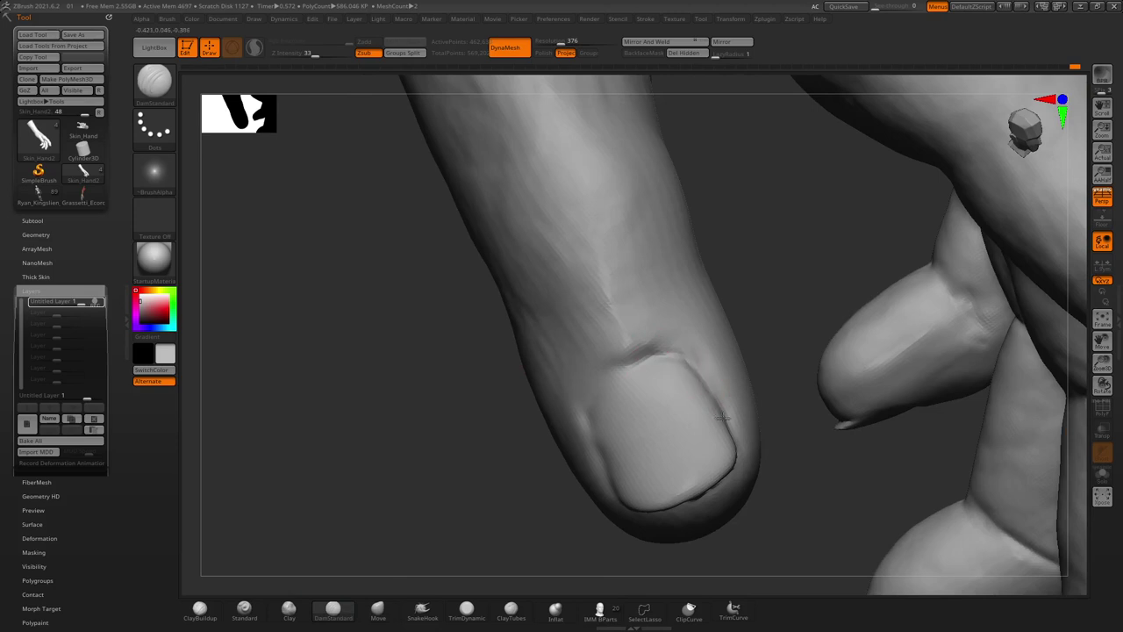
right_drag(598, 358, 660, 358)
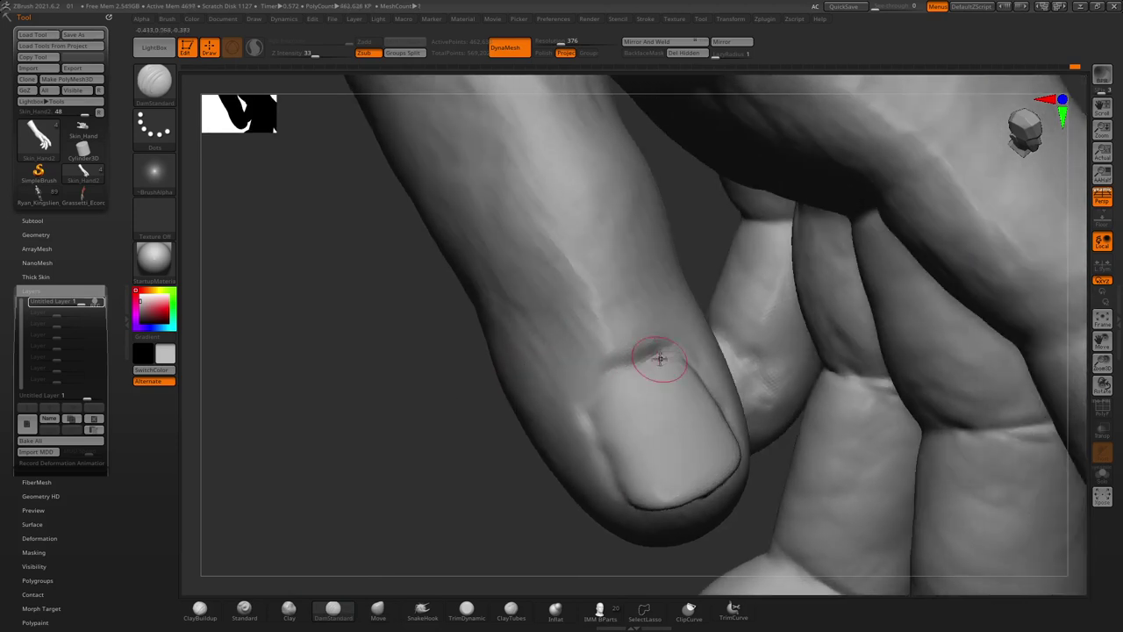
drag(644, 357, 597, 386)
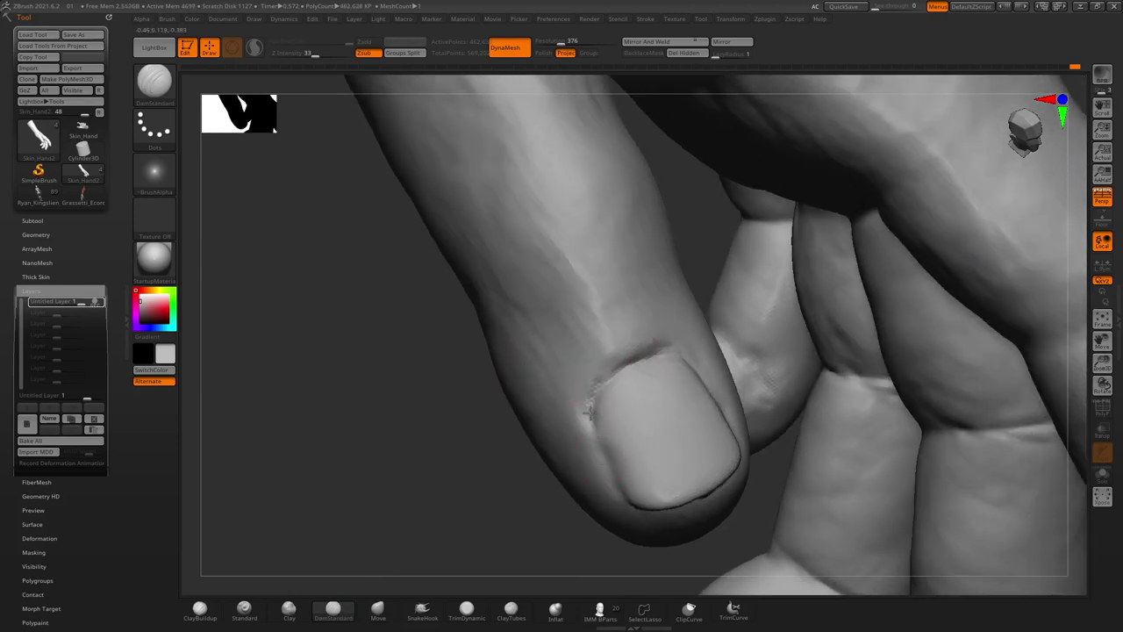
drag(606, 469, 625, 500)
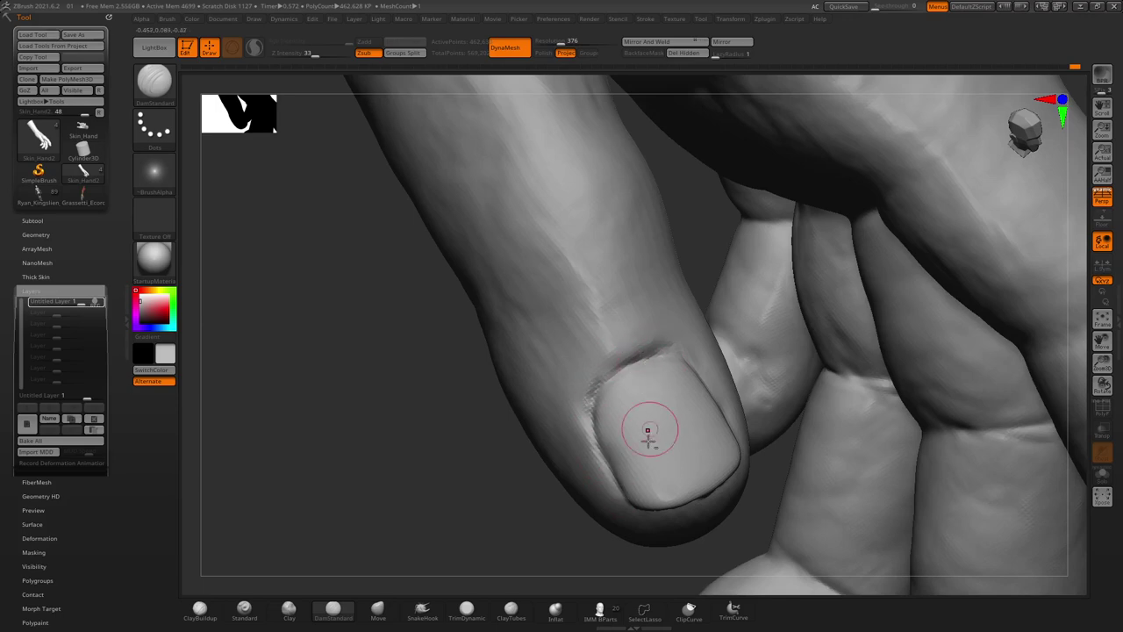
mouse_move(646, 431)
right_down()
mouse_move(568, 506)
mouse_move(516, 331)
mouse_move(597, 384)
mouse_move(597, 336)
mouse_move(574, 391)
mouse_move(614, 416)
mouse_move(623, 451)
mouse_move(649, 442)
right_up()
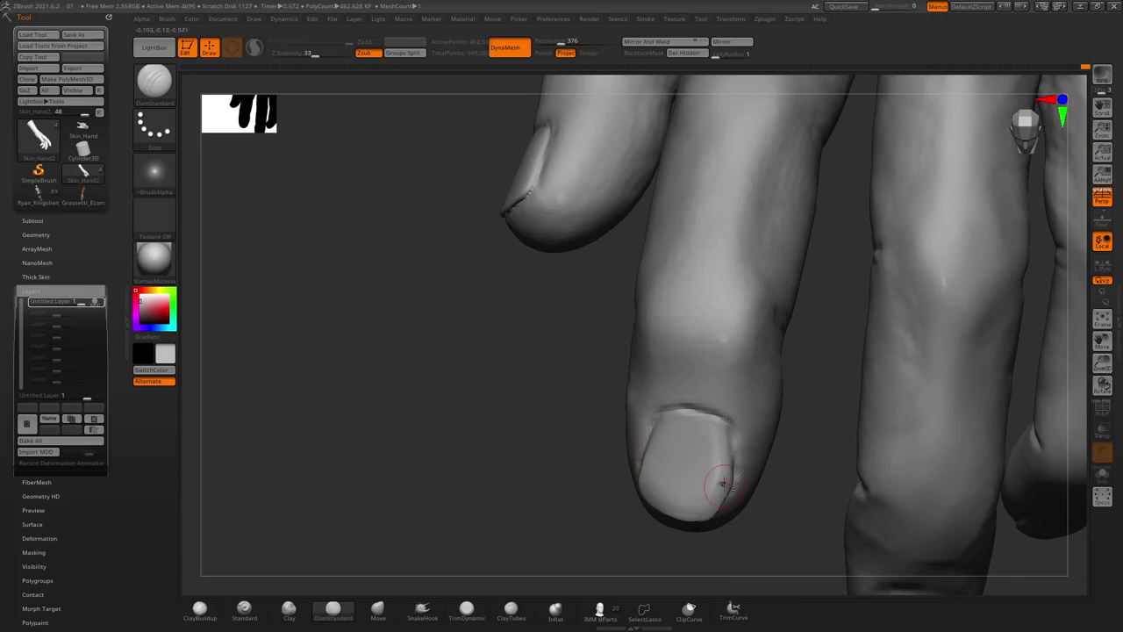
right_drag(723, 484, 569, 501)
click(378, 609)
Enlarge the brush and zoom out to view the whole hand
key(space)
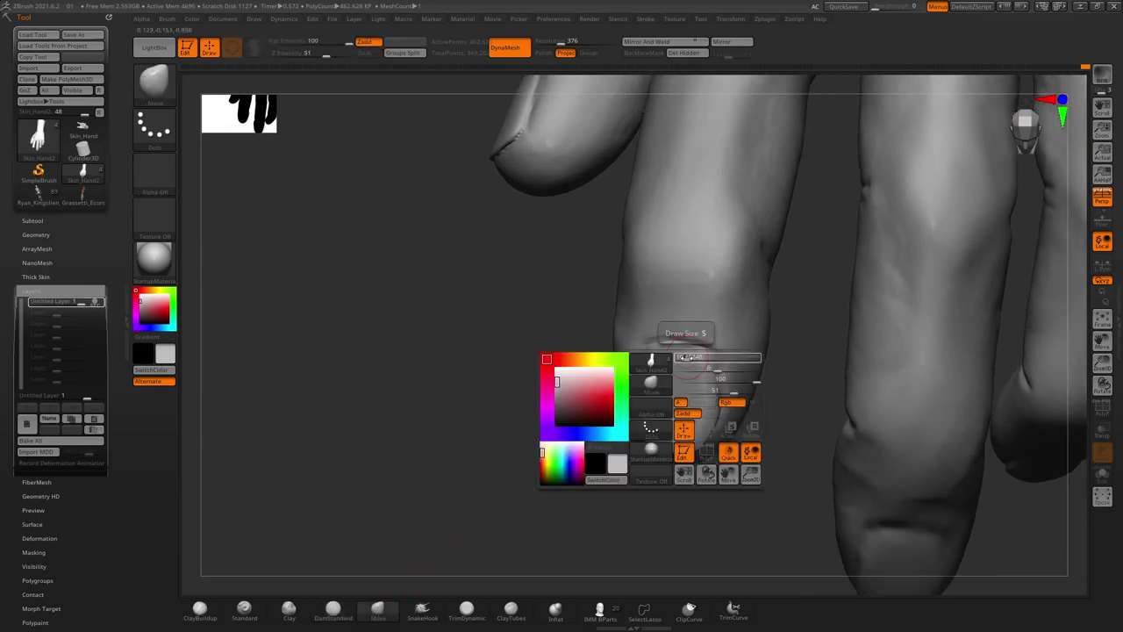
drag(689, 357, 702, 358)
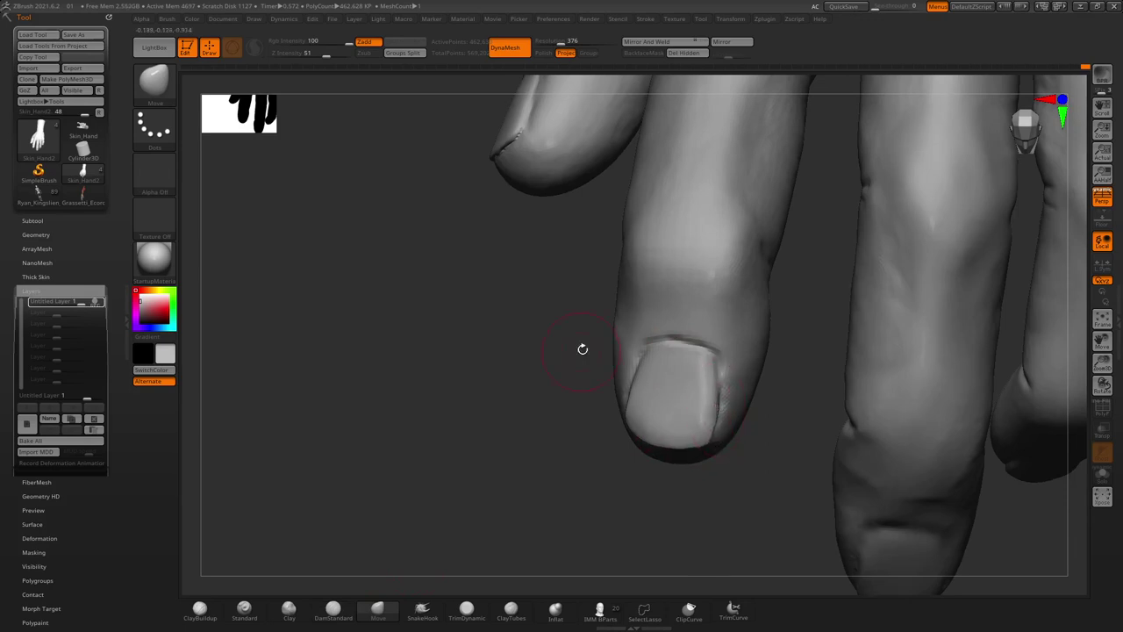
right_drag(583, 349, 633, 427)
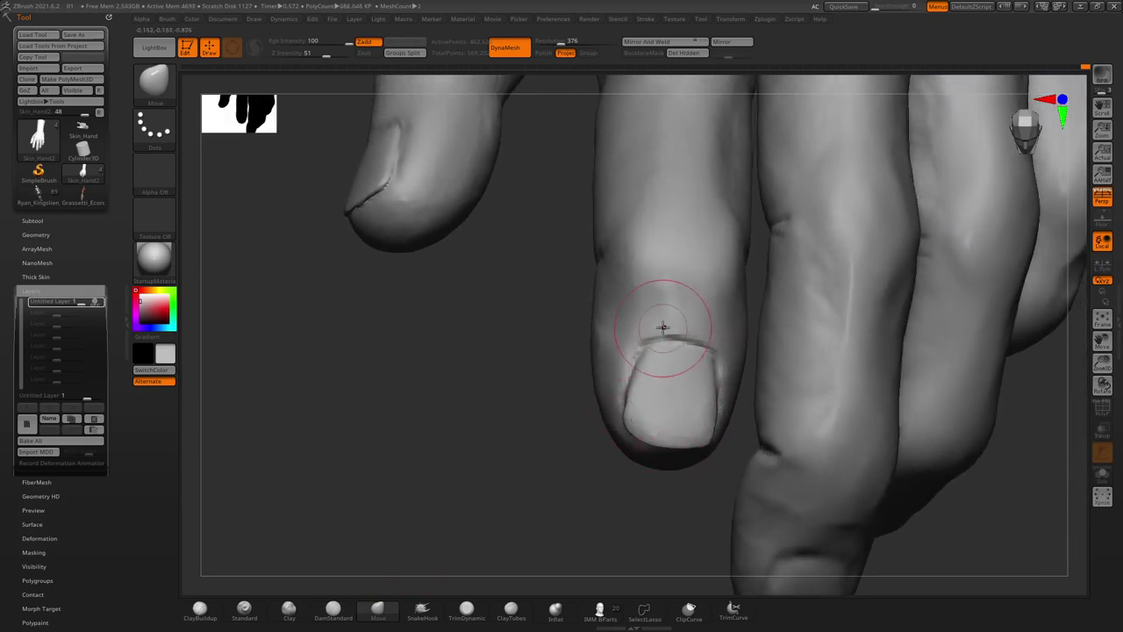
mouse_move(662, 325)
right_down()
mouse_move(667, 497)
mouse_move(707, 470)
mouse_move(652, 328)
mouse_move(672, 471)
mouse_move(594, 361)
mouse_move(356, 588)
right_up()
Carve DamStandard creases around the thumb tip and neighbouring fingertips
click(333, 608)
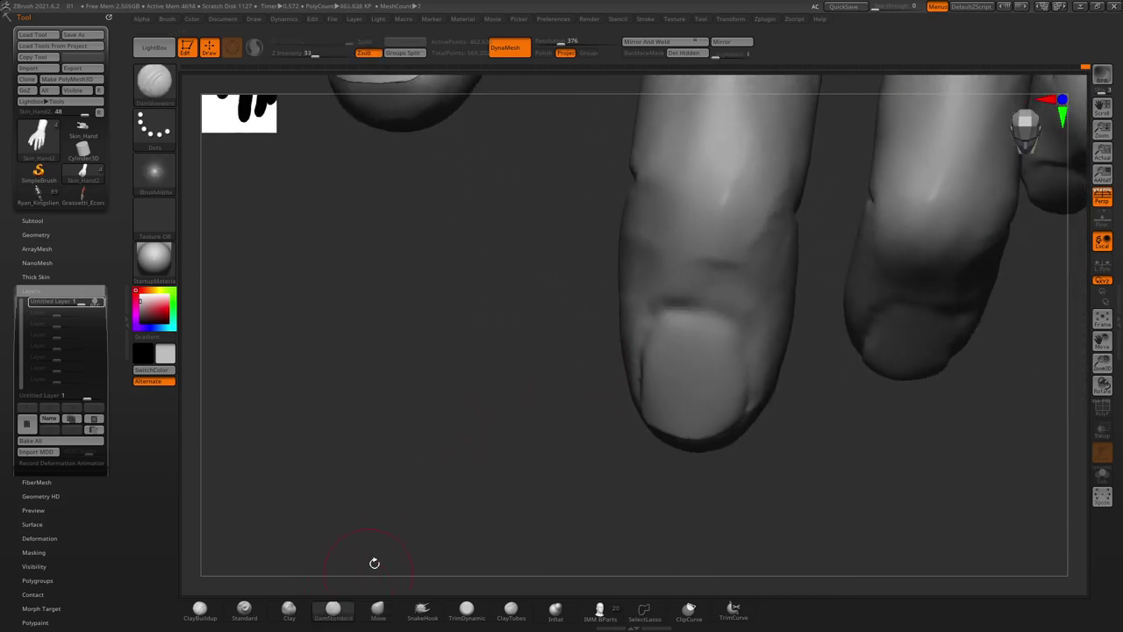
right_click(544, 315)
right_drag(761, 447, 728, 339)
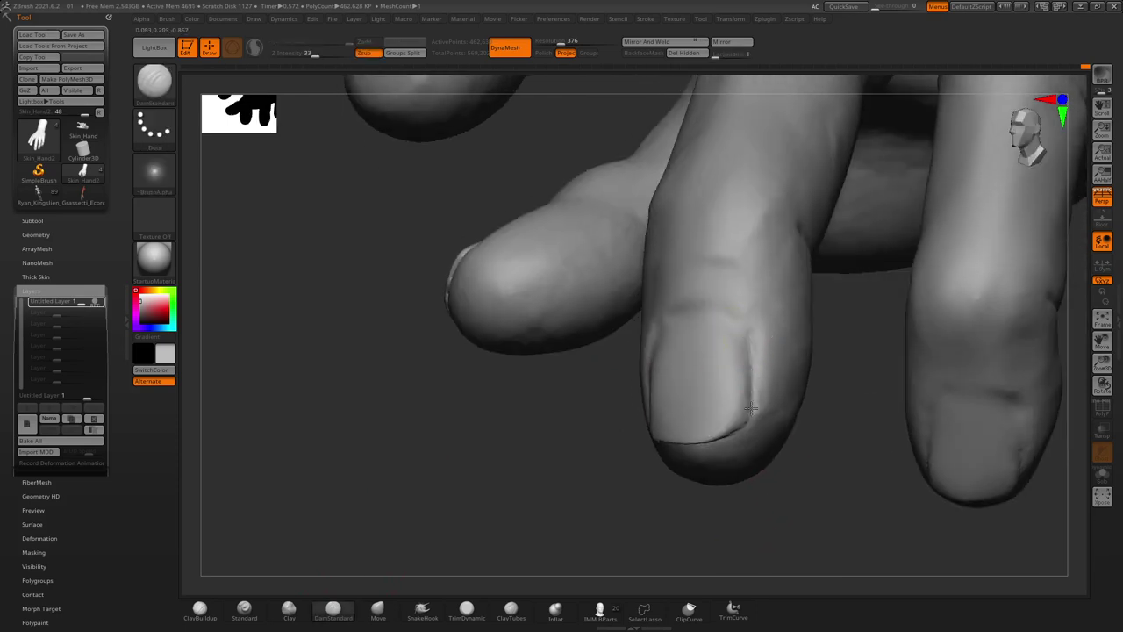
right_drag(576, 400, 682, 368)
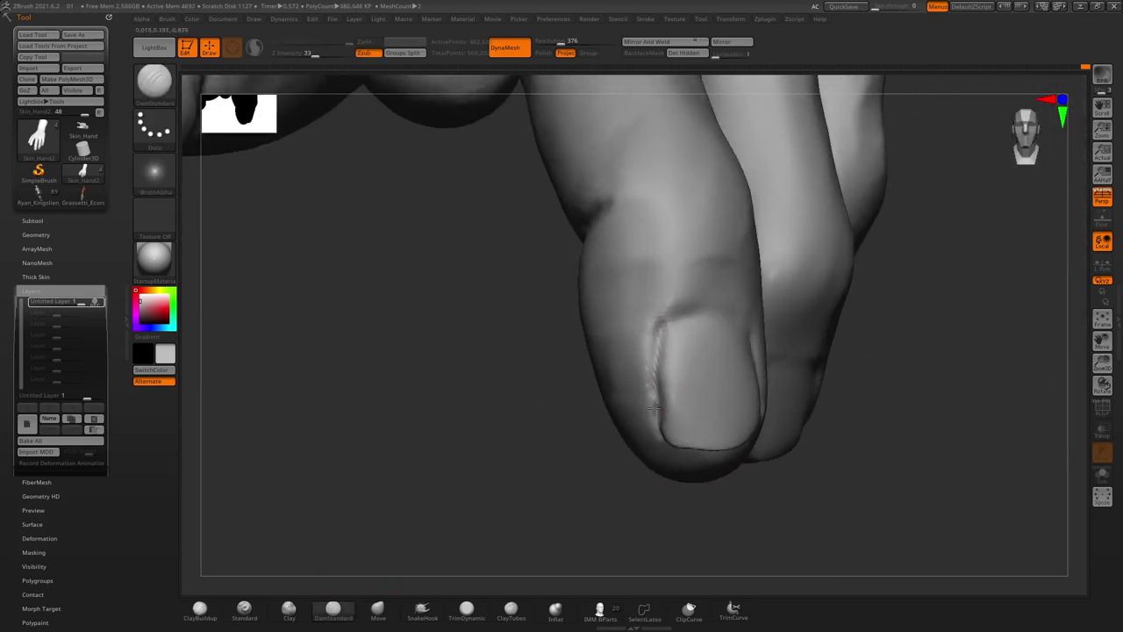
mouse_move(653, 408)
right_down()
mouse_move(557, 431)
mouse_move(699, 345)
right_up()
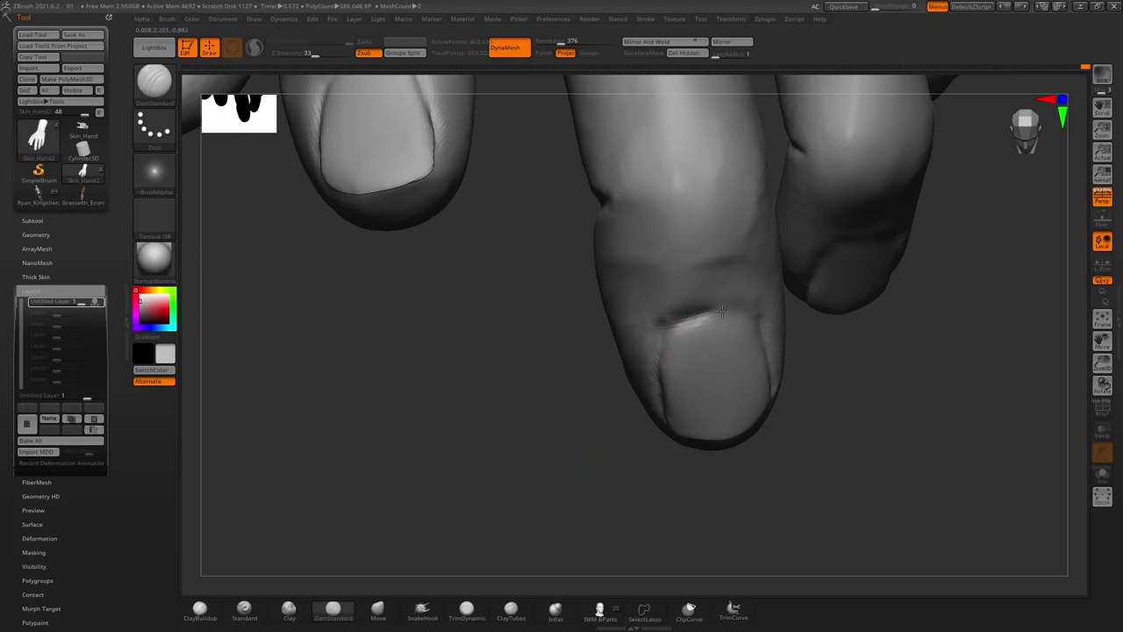
right_drag(817, 400, 709, 313)
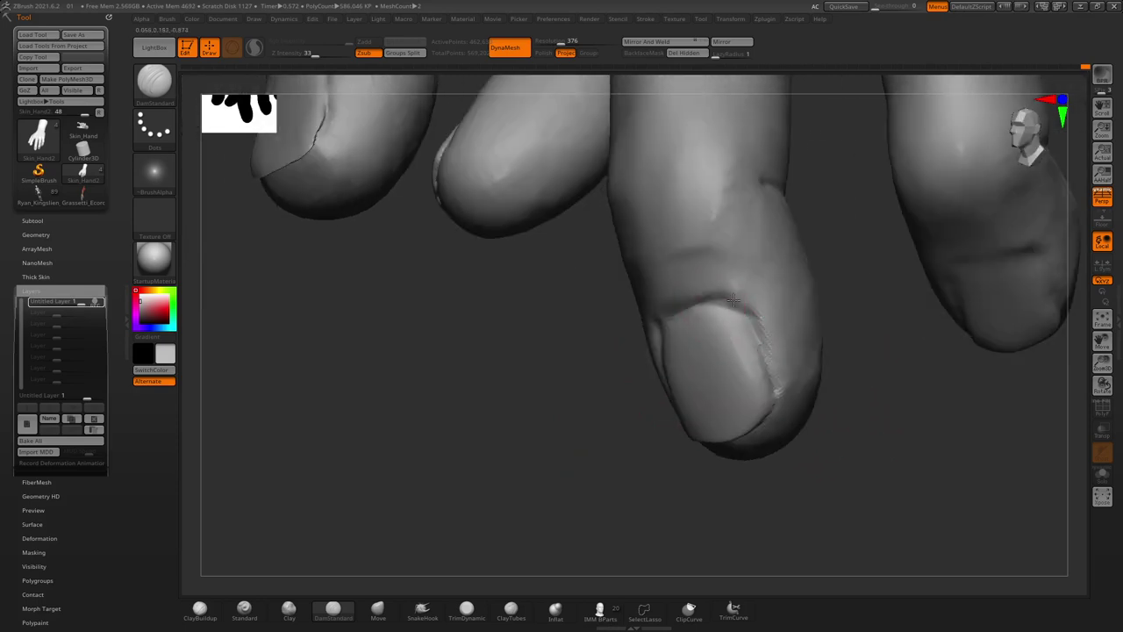
mouse_move(776, 527)
right_down()
mouse_move(582, 293)
mouse_move(661, 469)
mouse_move(584, 318)
mouse_move(725, 398)
mouse_move(782, 501)
mouse_move(509, 469)
mouse_move(567, 431)
mouse_move(575, 474)
mouse_move(560, 312)
right_up()
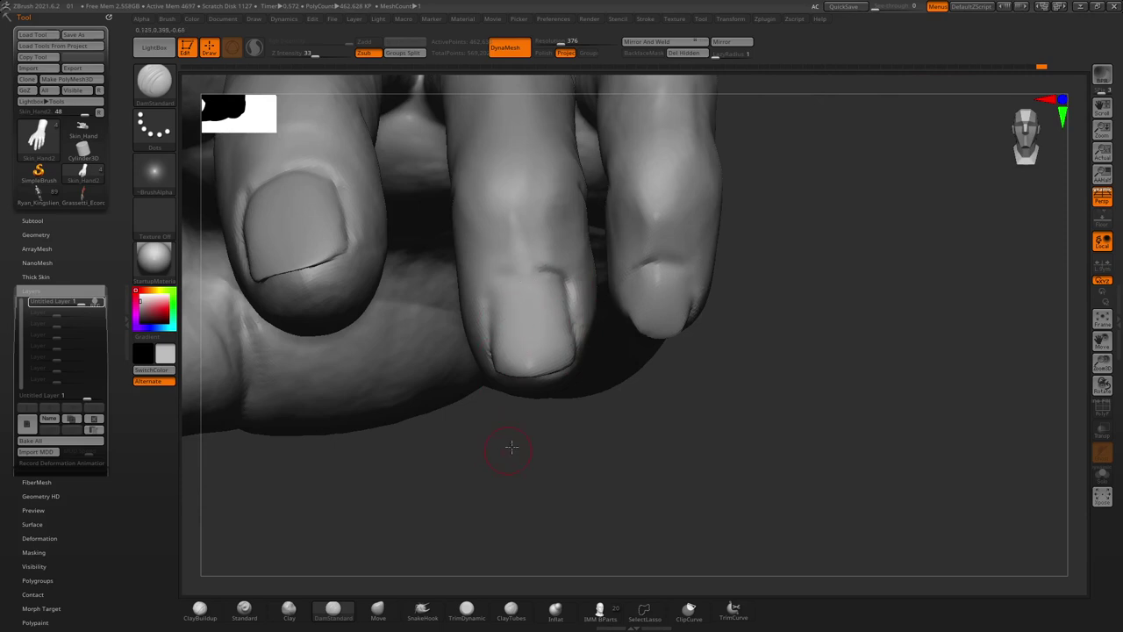
Carve cuticle lines on the remaining fingernails, then fit the whole hand in view
right_drag(512, 448, 500, 293)
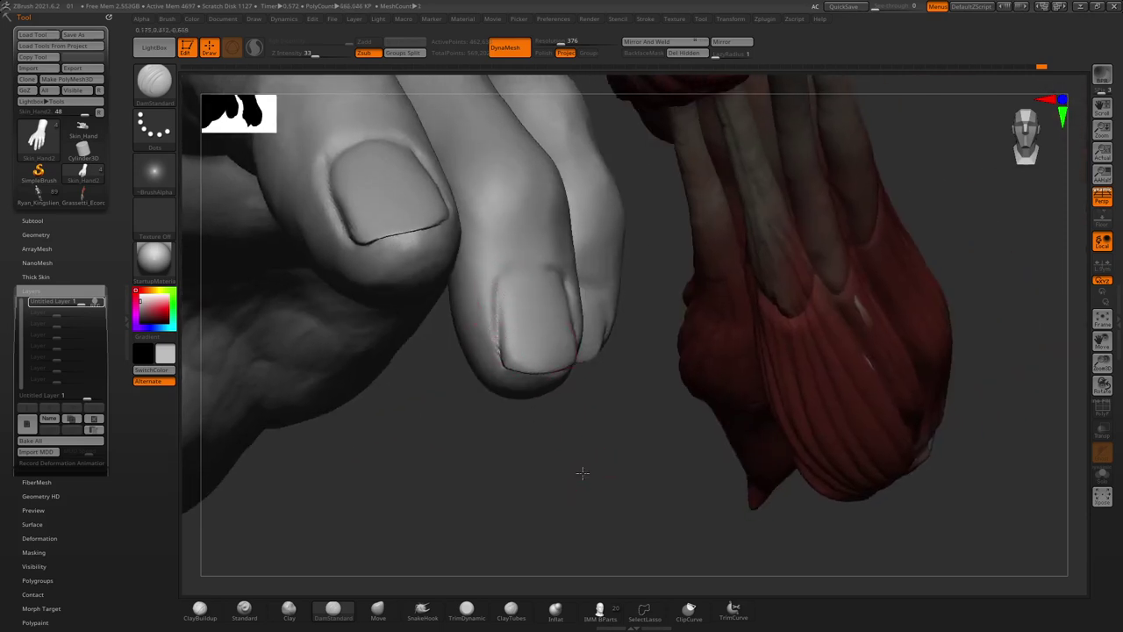
right_drag(582, 469, 505, 268)
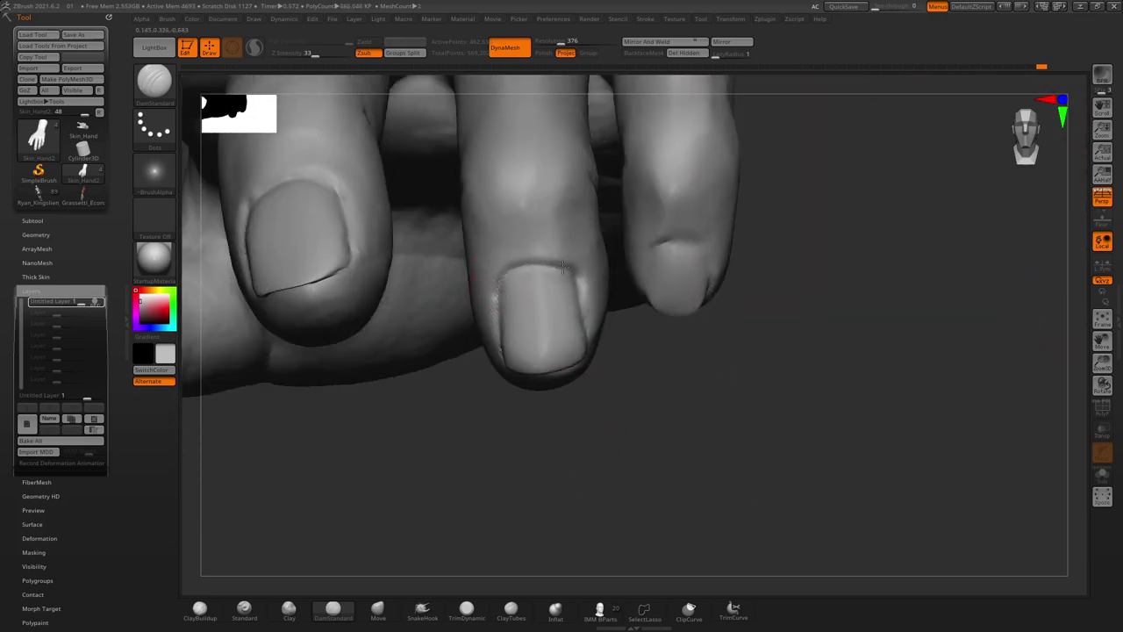
mouse_move(726, 369)
right_down()
mouse_move(702, 468)
mouse_move(646, 413)
right_up()
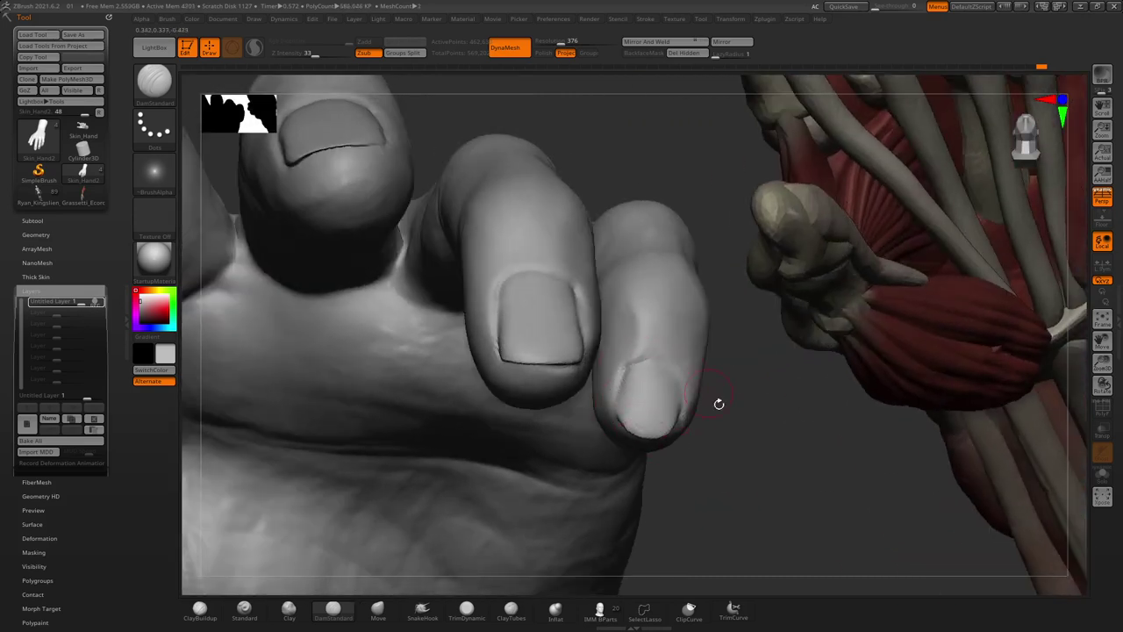
right_drag(718, 404, 638, 365)
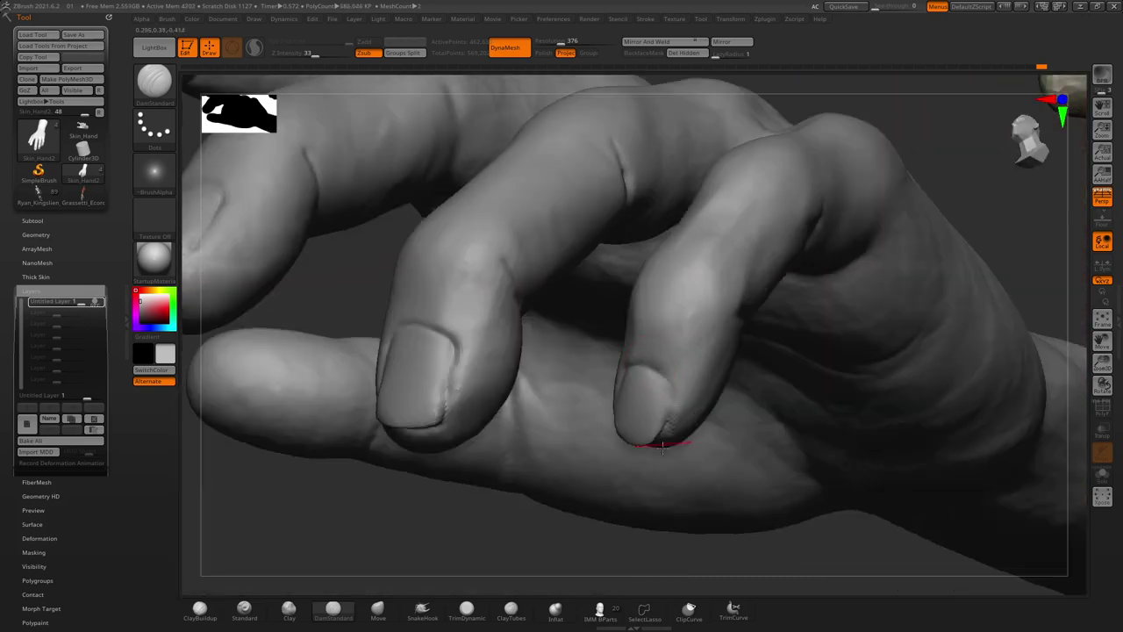
right_drag(662, 446, 562, 316)
key(f)
mouse_move(459, 191)
right_down()
mouse_move(469, 258)
mouse_move(527, 394)
right_up()
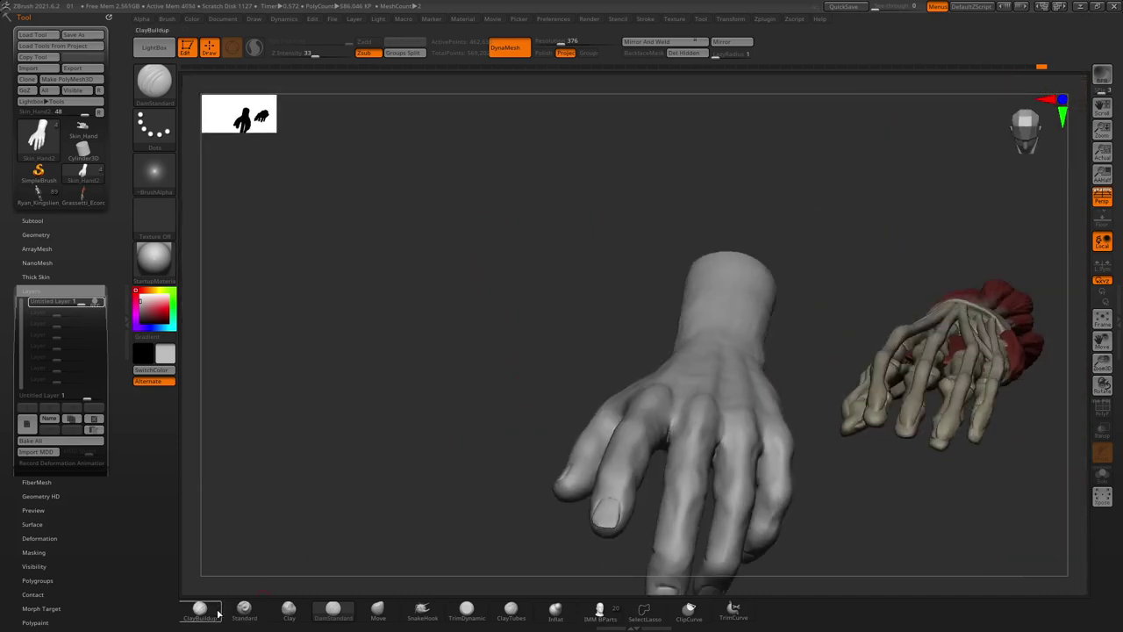
Build up the nail-fold skin beside the cuticle with the Standard brush
click(244, 608)
mouse_move(301, 564)
right_down()
mouse_move(601, 277)
mouse_move(619, 421)
mouse_move(569, 334)
mouse_move(539, 429)
mouse_move(558, 453)
mouse_move(562, 339)
mouse_move(602, 350)
right_up()
key(space)
key(space)
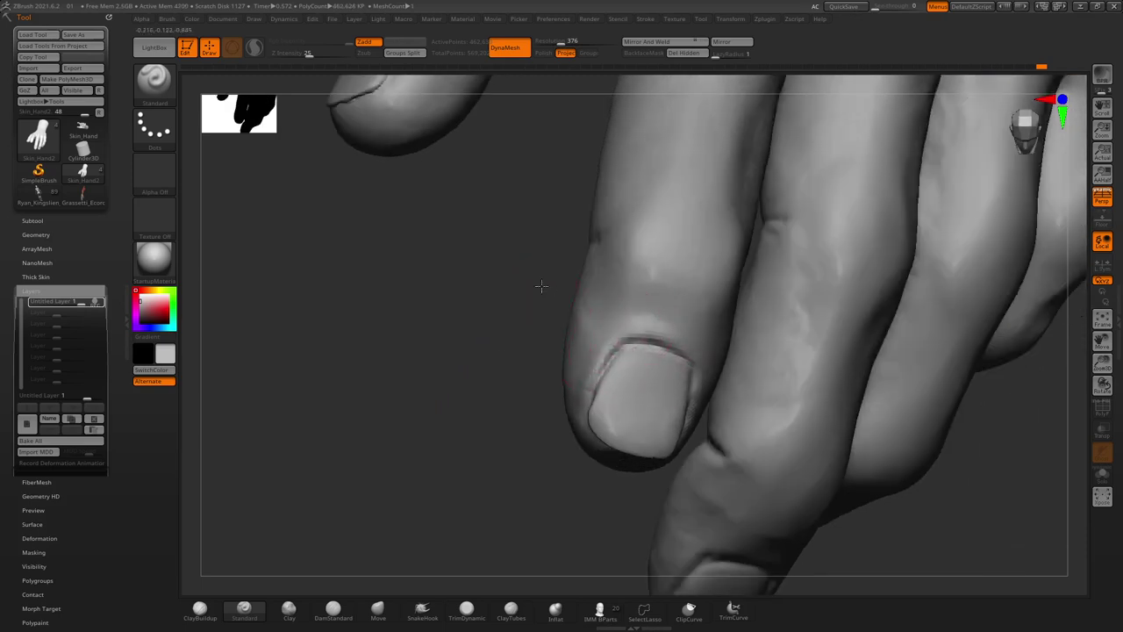
right_drag(542, 286, 657, 347)
mouse_move(673, 335)
mouse_down()
mouse_move(695, 373)
mouse_move(693, 333)
mouse_up()
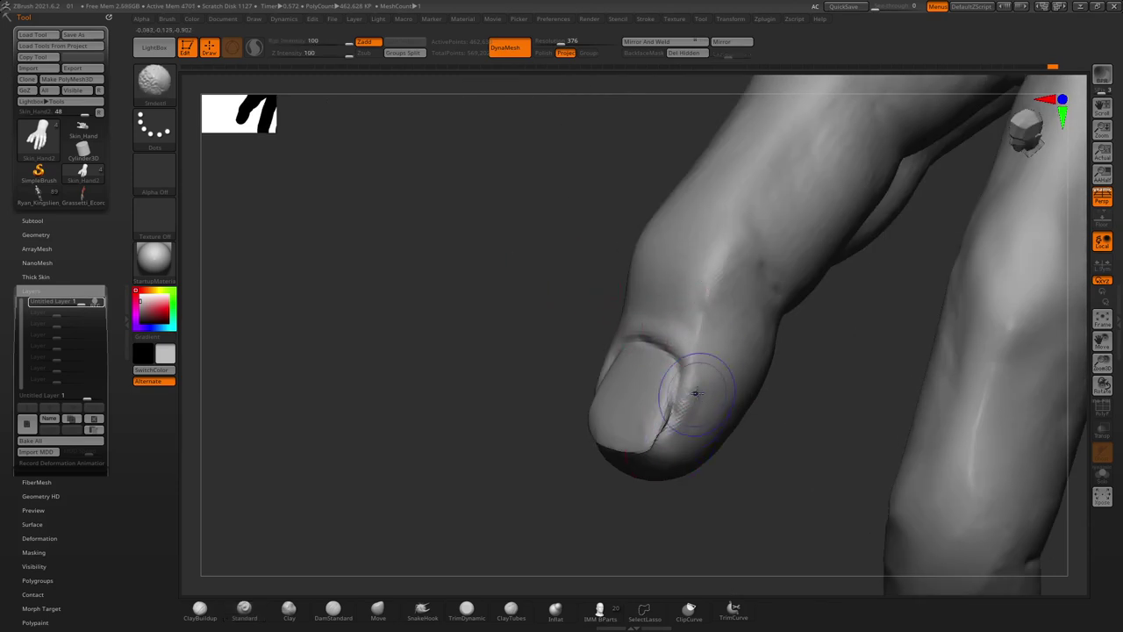
drag(536, 243, 597, 350)
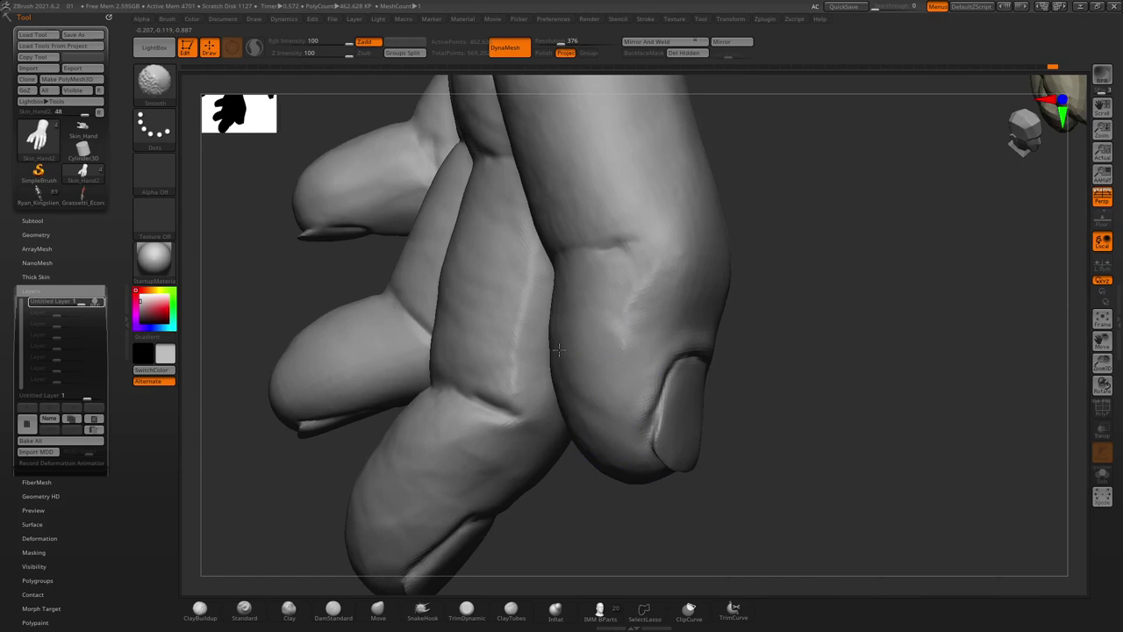
Reshape the cuticle crease above the thumbnail
mouse_move(628, 424)
right_down()
mouse_move(512, 295)
mouse_move(536, 384)
mouse_move(573, 413)
right_up()
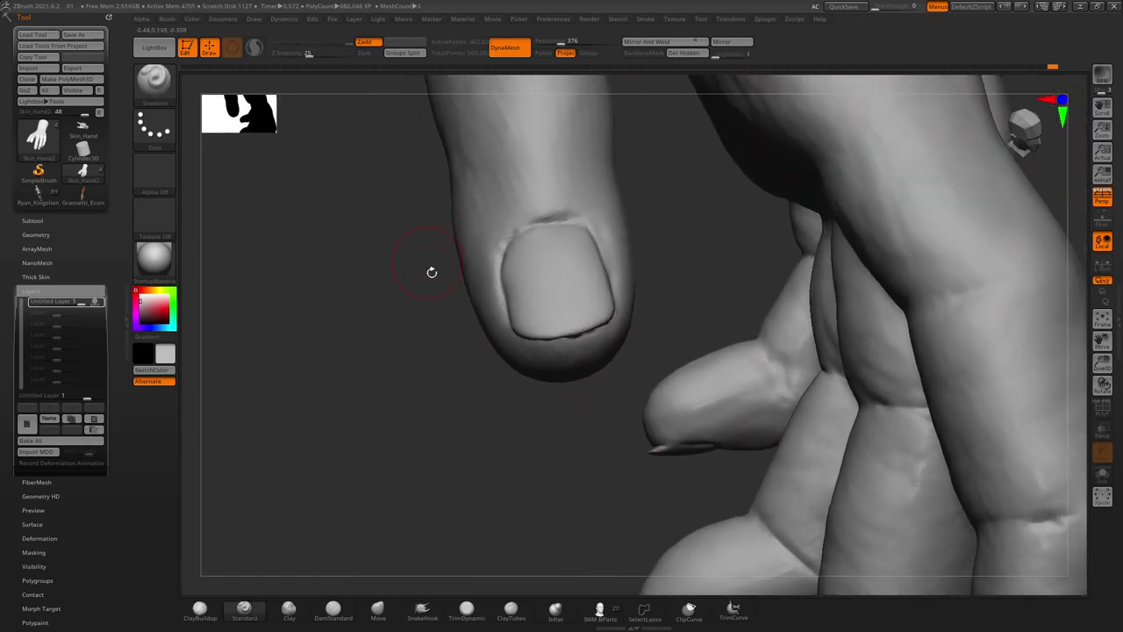
right_drag(431, 272, 505, 249)
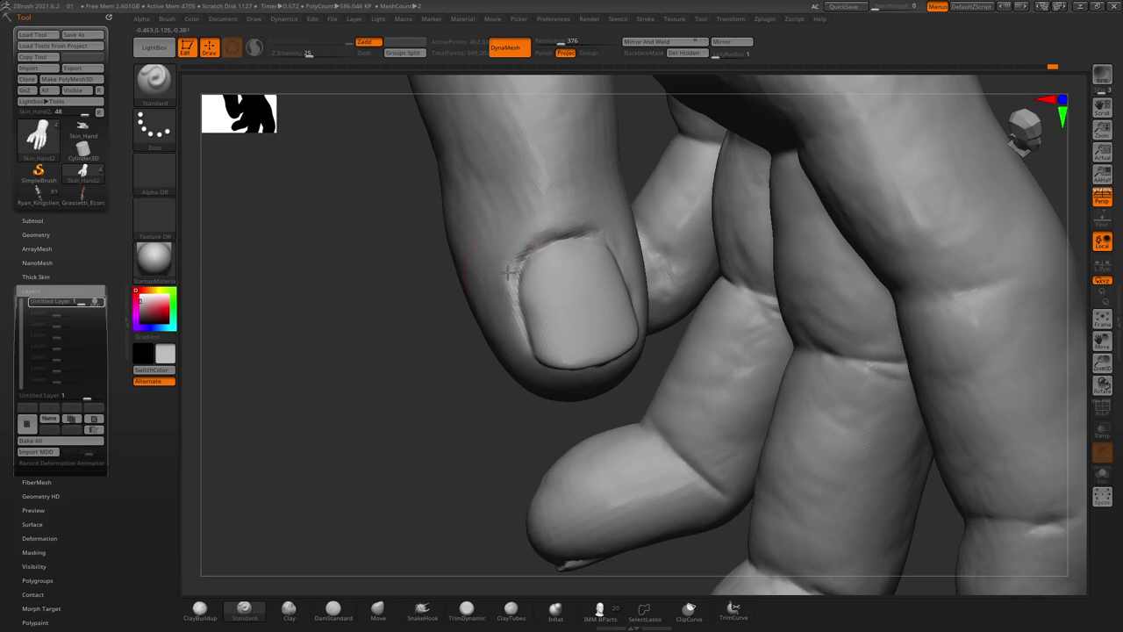
mouse_move(516, 346)
right_down()
mouse_move(394, 243)
mouse_move(564, 233)
right_up()
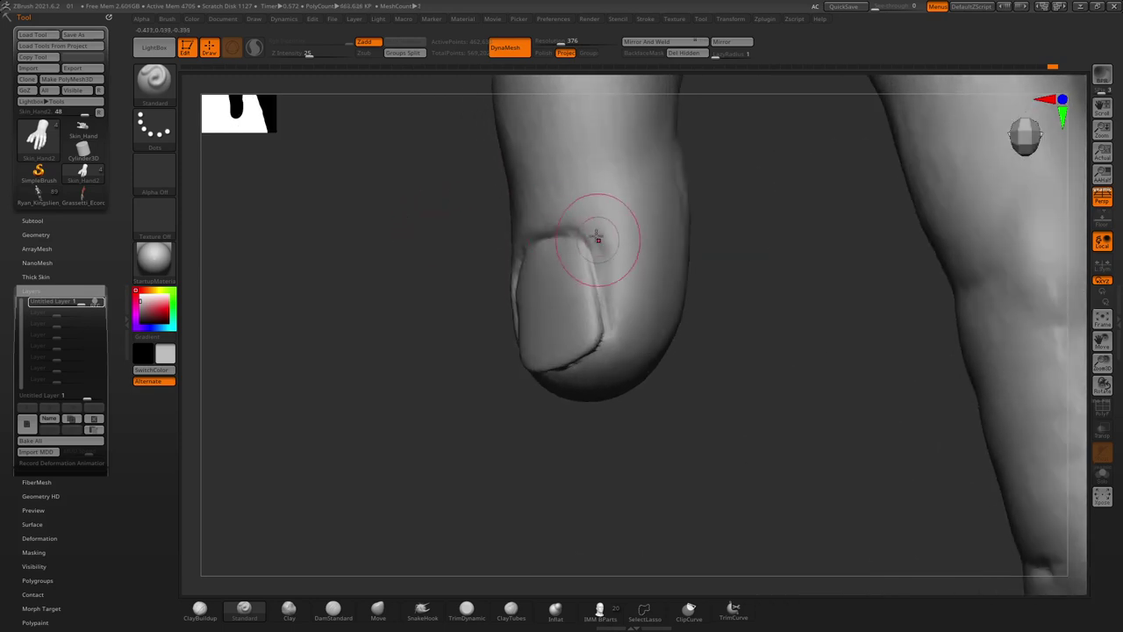
drag(586, 218, 587, 227)
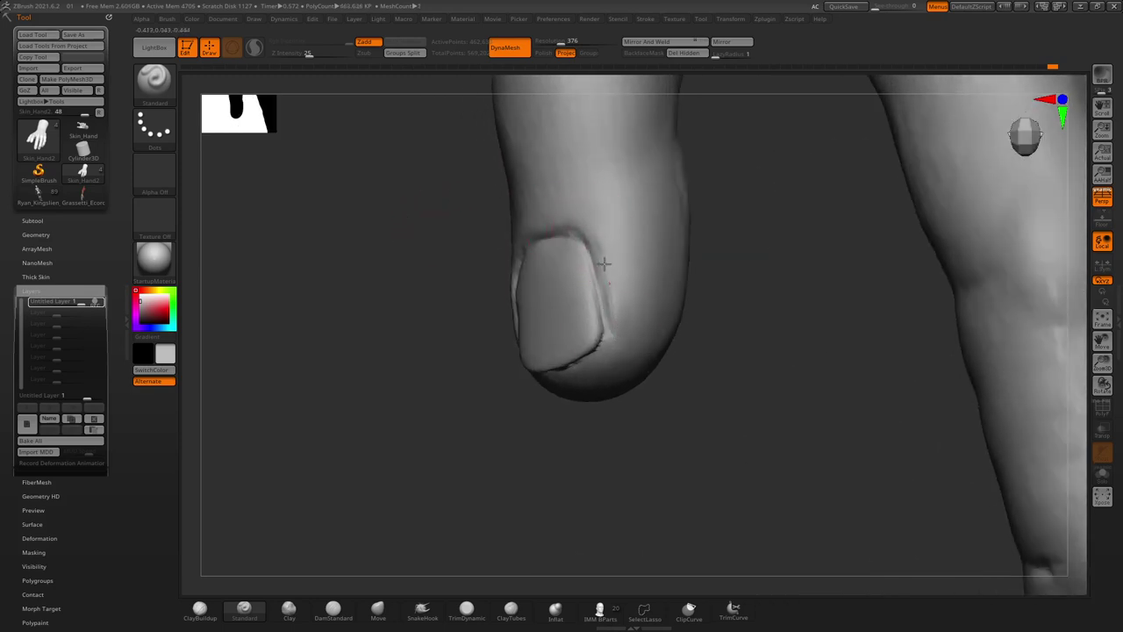
right_drag(604, 262, 490, 246)
Sharpen the crease above the fingernail and inspect the finger tops
mouse_move(504, 384)
right_down()
mouse_move(556, 328)
mouse_move(474, 333)
mouse_move(546, 372)
mouse_move(533, 321)
mouse_move(619, 512)
mouse_move(515, 311)
mouse_move(629, 400)
right_up()
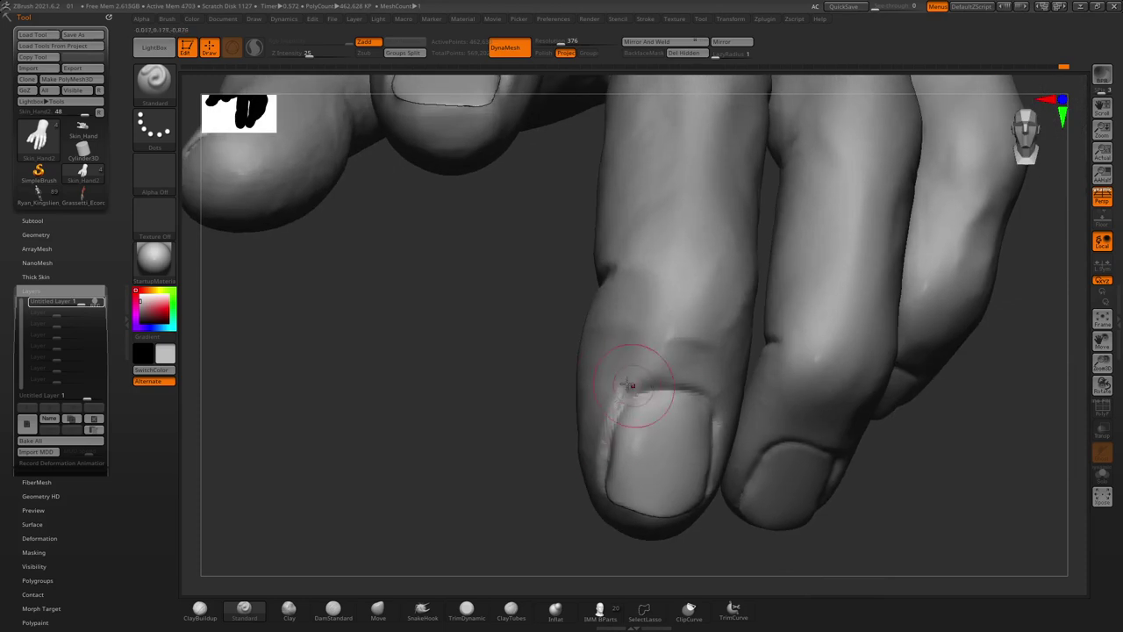
mouse_move(653, 377)
right_down()
mouse_move(526, 328)
mouse_move(675, 379)
right_up()
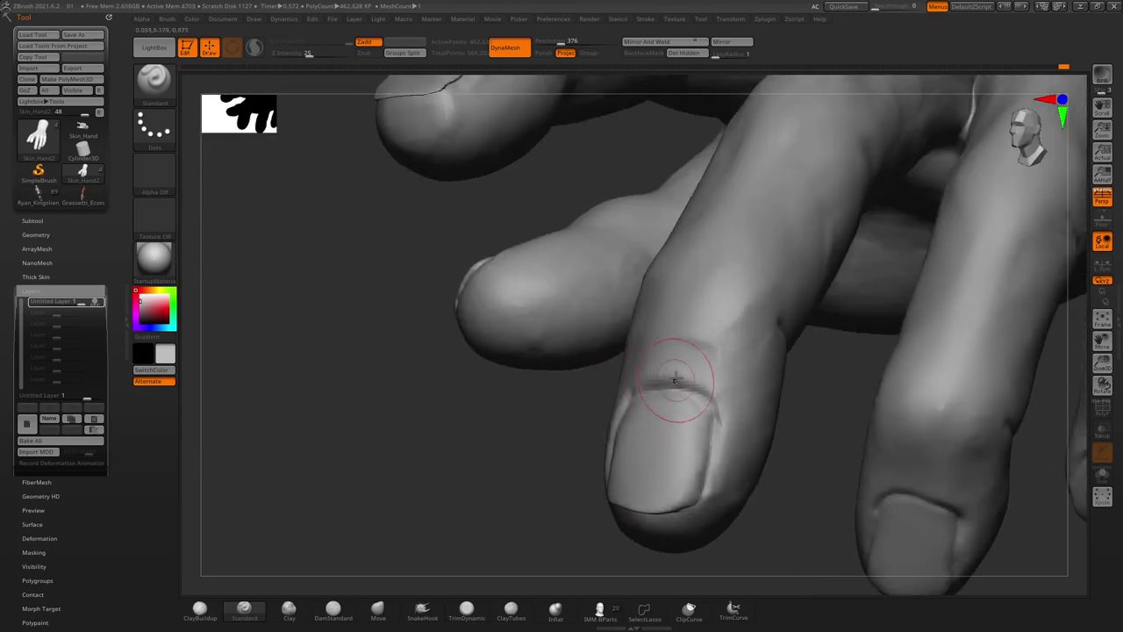
drag(676, 379, 685, 381)
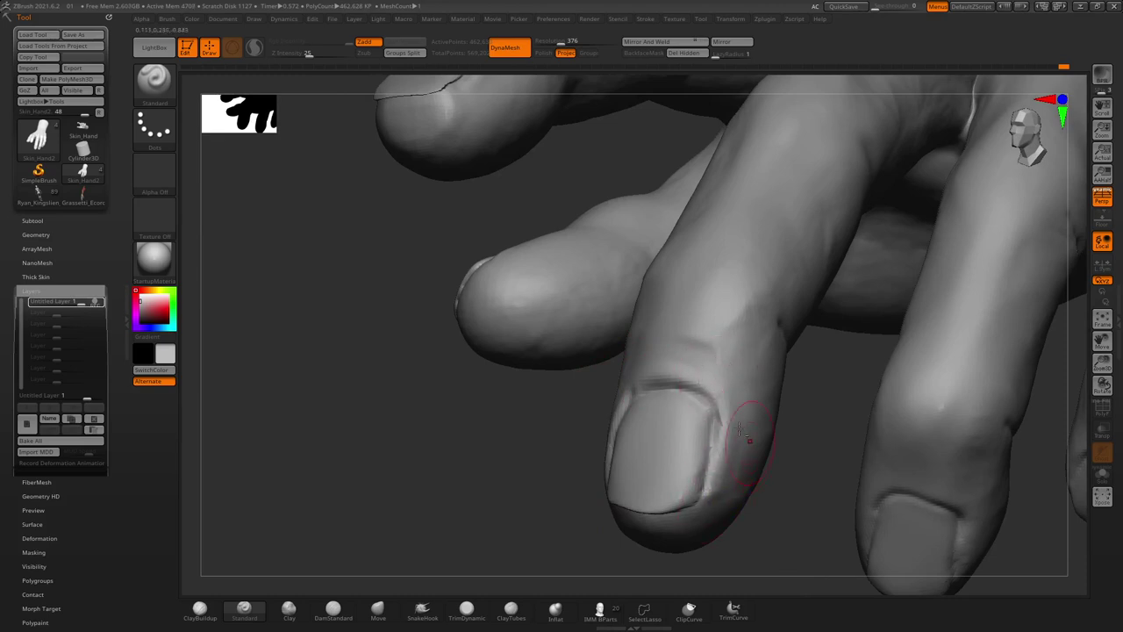
mouse_move(746, 417)
right_down()
mouse_move(644, 492)
mouse_move(663, 411)
right_up()
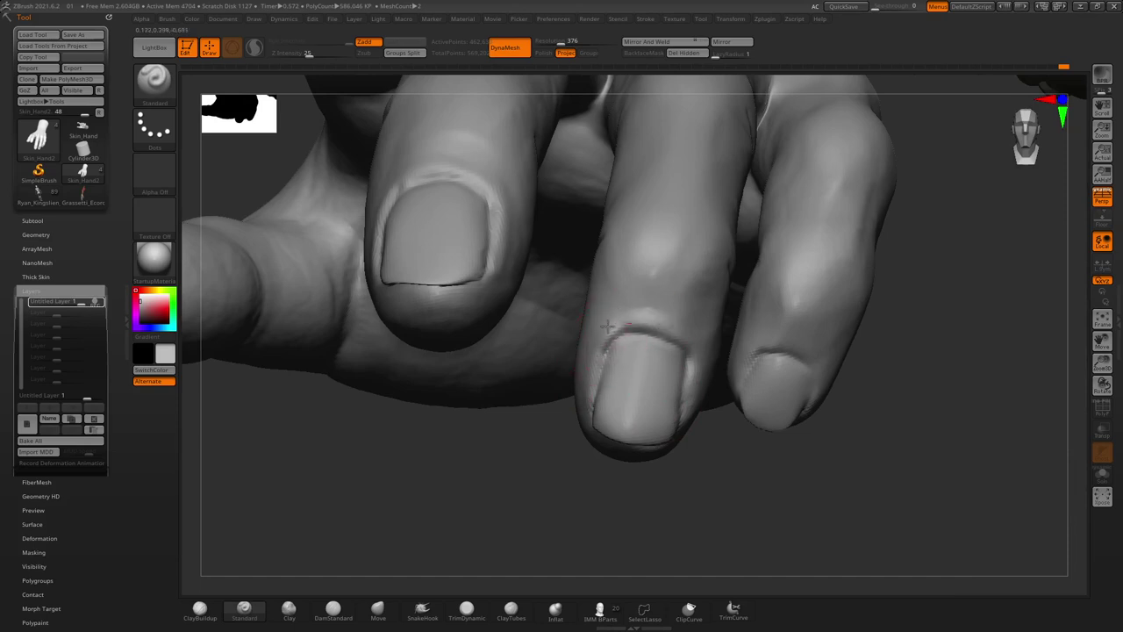
mouse_move(624, 321)
right_down()
mouse_move(677, 521)
mouse_move(669, 344)
right_up()
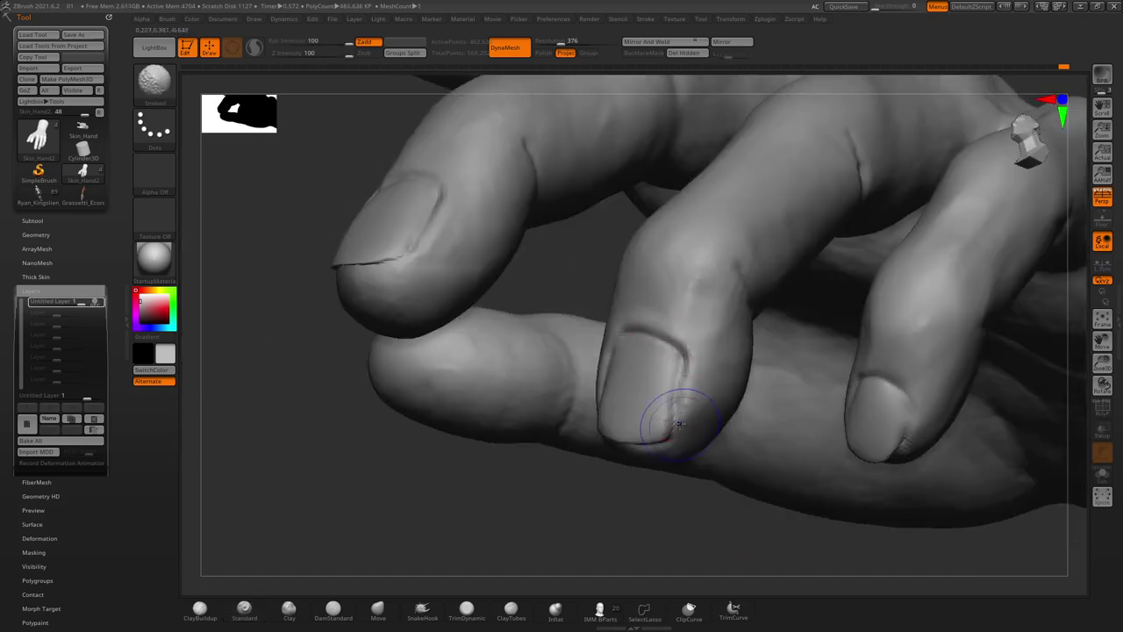
mouse_move(684, 369)
right_down()
mouse_move(615, 522)
mouse_move(724, 333)
right_up()
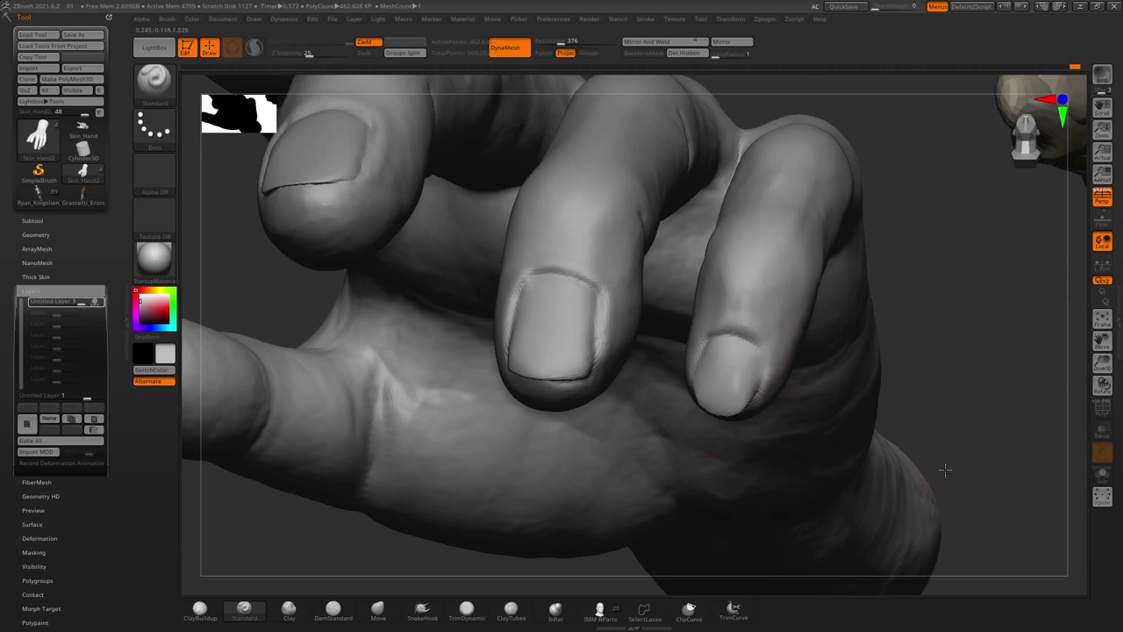
mouse_move(945, 469)
right_down()
mouse_move(971, 434)
mouse_move(971, 406)
right_up()
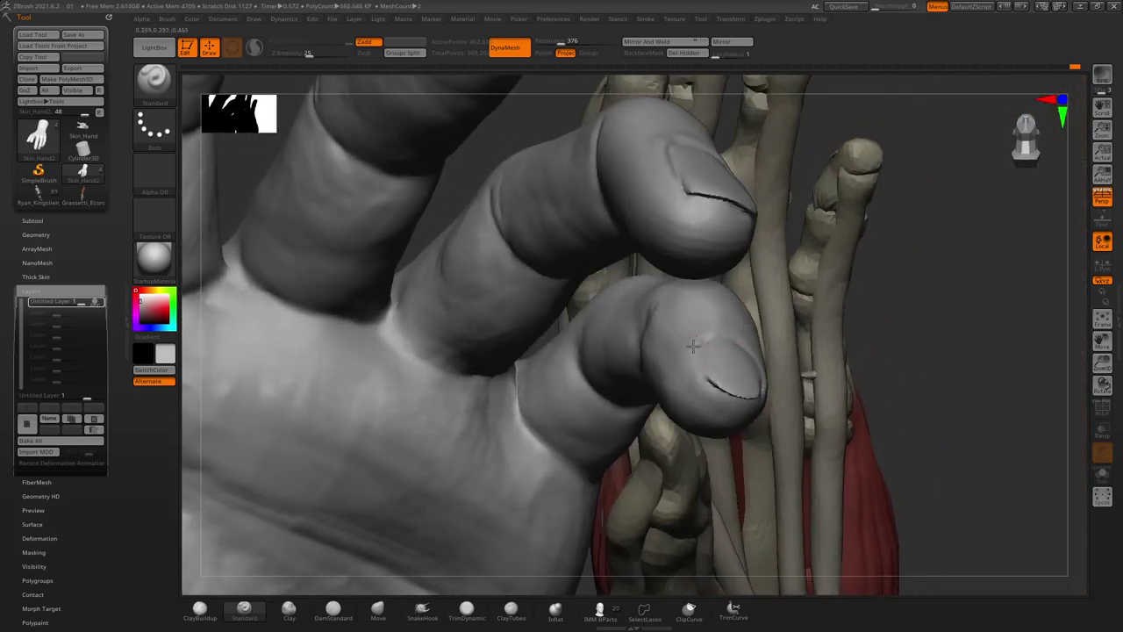
click(328, 619)
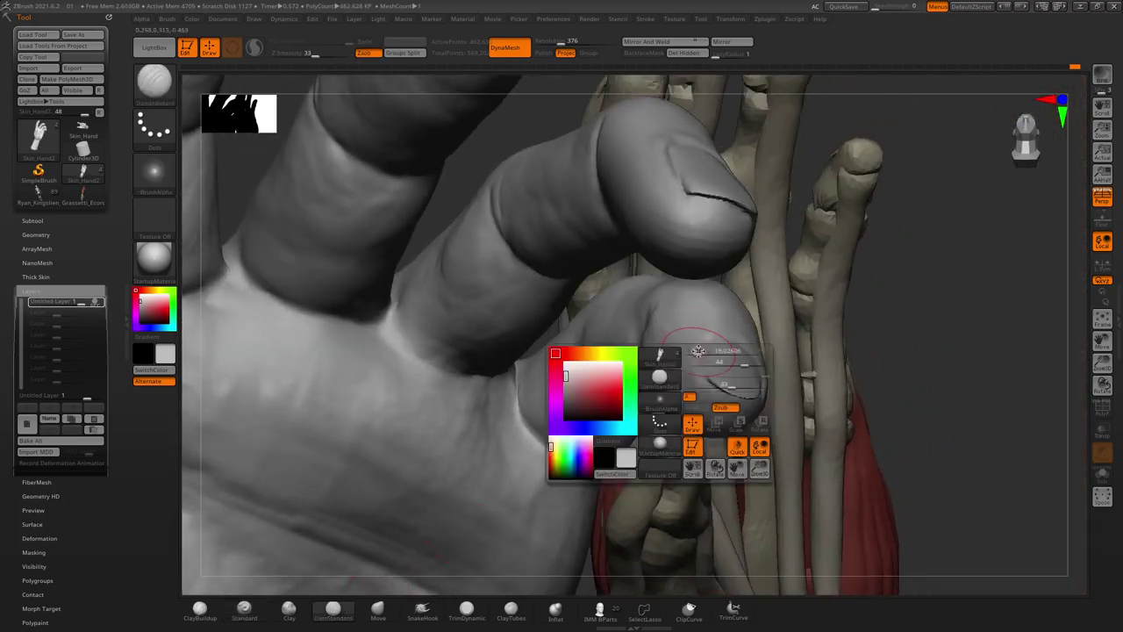
key(space)
right_drag(950, 466, 686, 359)
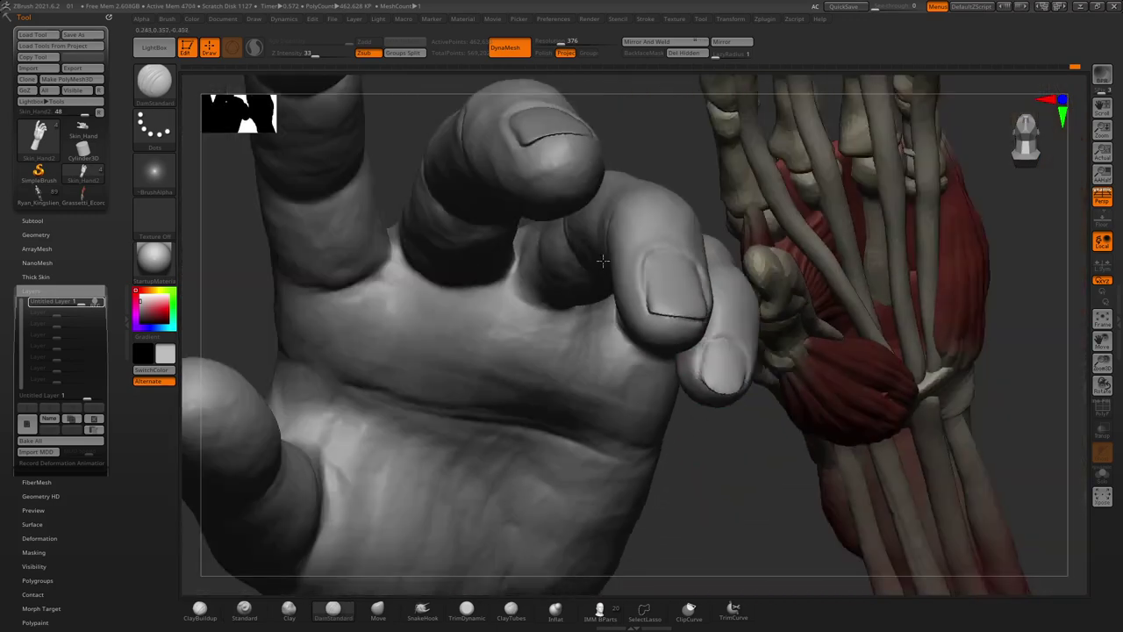
mouse_move(602, 251)
alt+right_down()
mouse_move(661, 195)
mouse_move(617, 321)
alt+right_up()
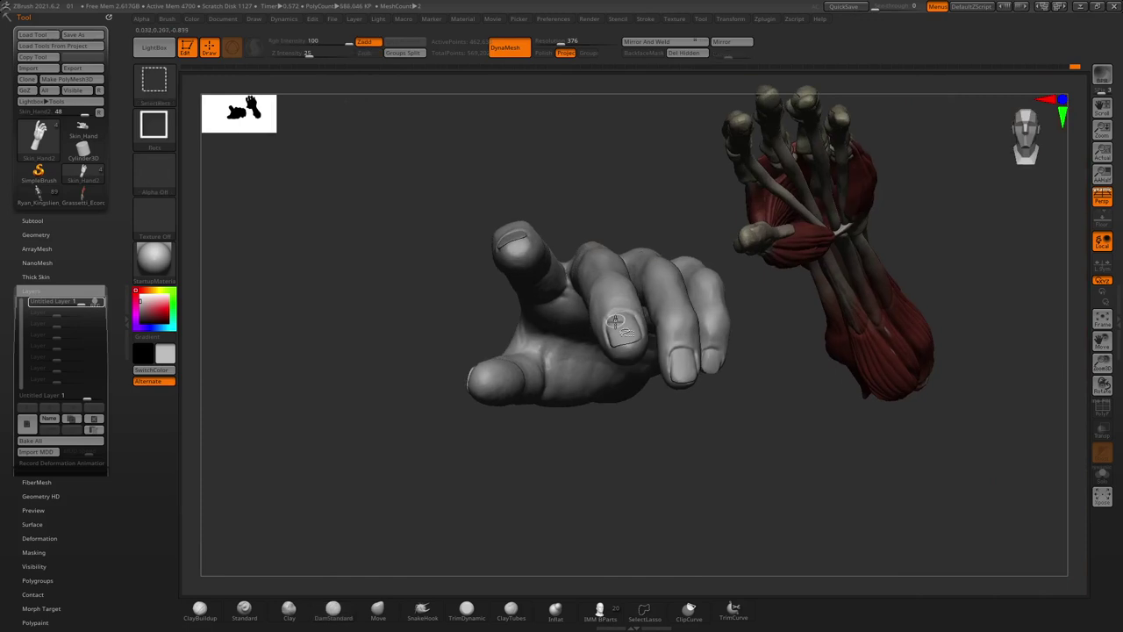
ctrl+shift+click(616, 321)
ctrl+shift+click(474, 254)
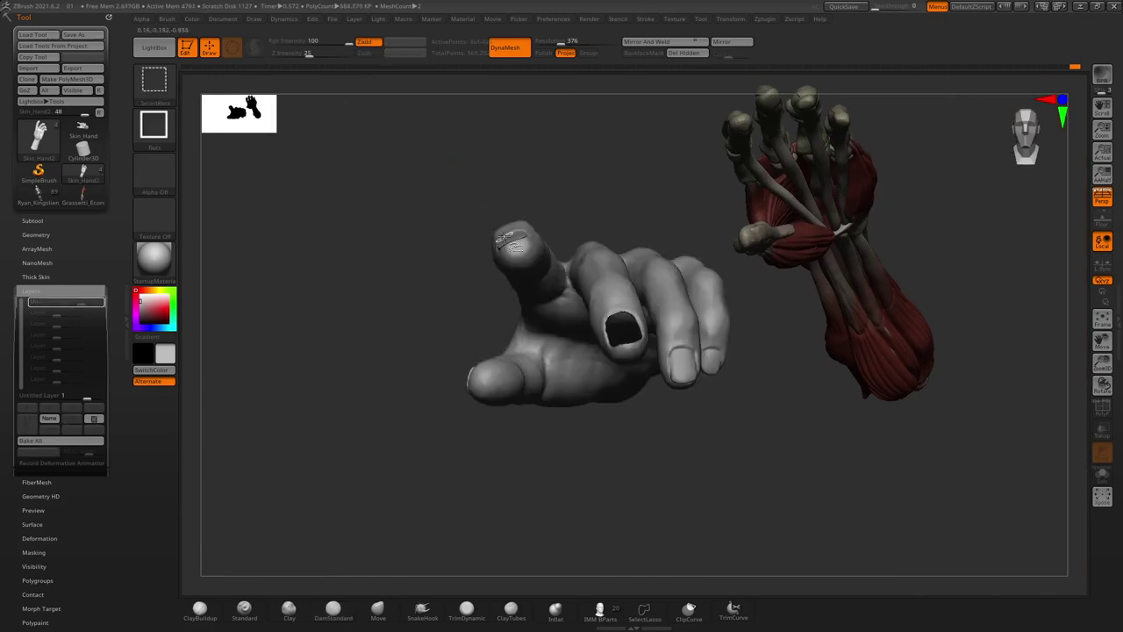
mouse_move(419, 326)
right_down()
mouse_move(600, 448)
mouse_move(518, 395)
mouse_move(593, 424)
right_up()
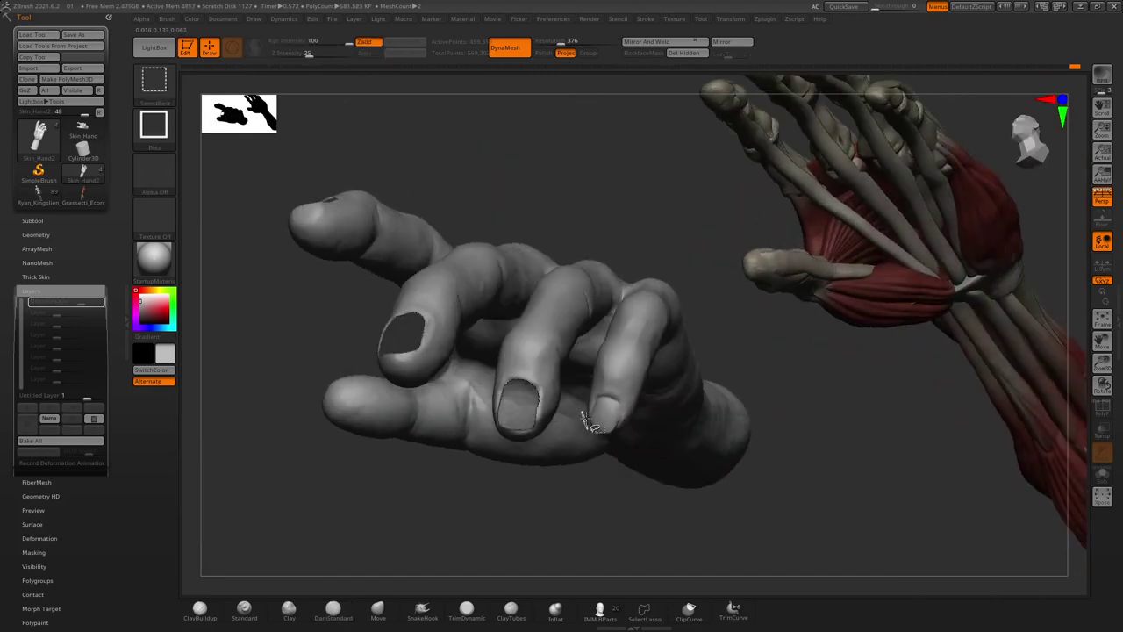
ctrl+shift+click(571, 176)
mouse_move(571, 175)
right_down()
mouse_move(369, 199)
mouse_move(325, 182)
right_up()
ctrl+shift+drag(325, 183, 702, 525)
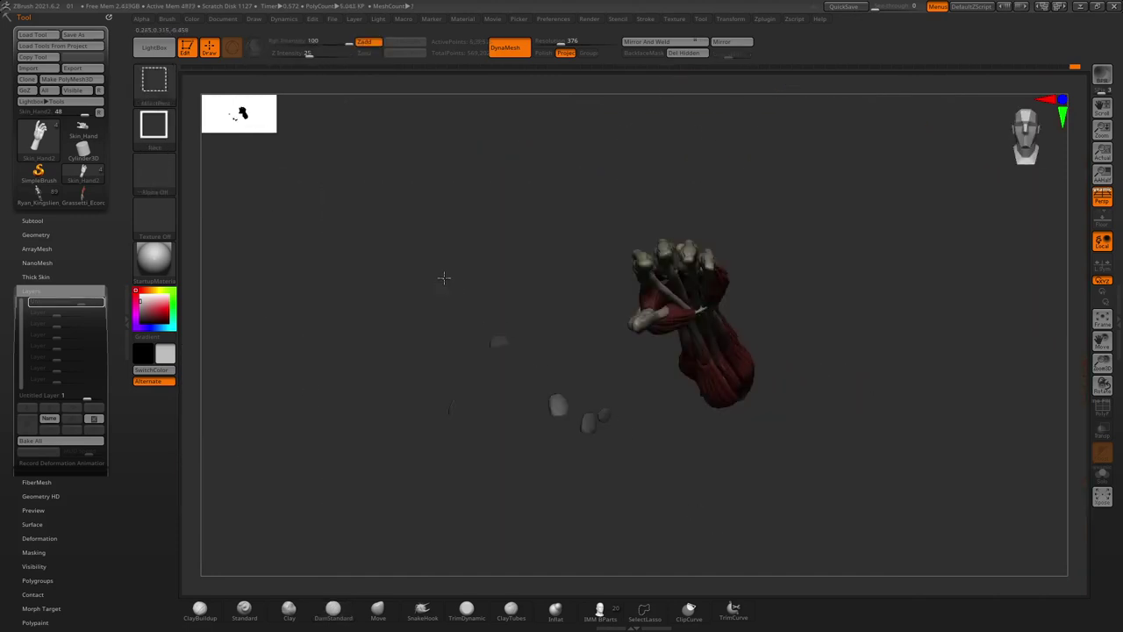
mouse_move(433, 260)
right_down()
mouse_move(419, 286)
mouse_move(449, 334)
right_up()
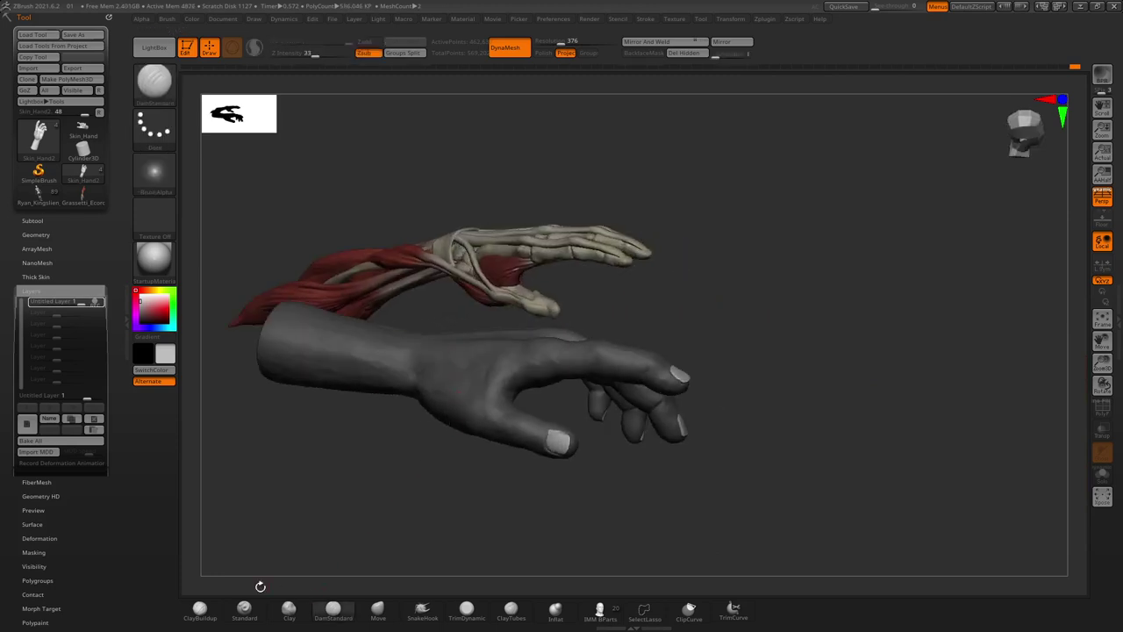
Select ClayBuildup, enable BackfaceMask and build up the nail rims
click(202, 609)
key(space)
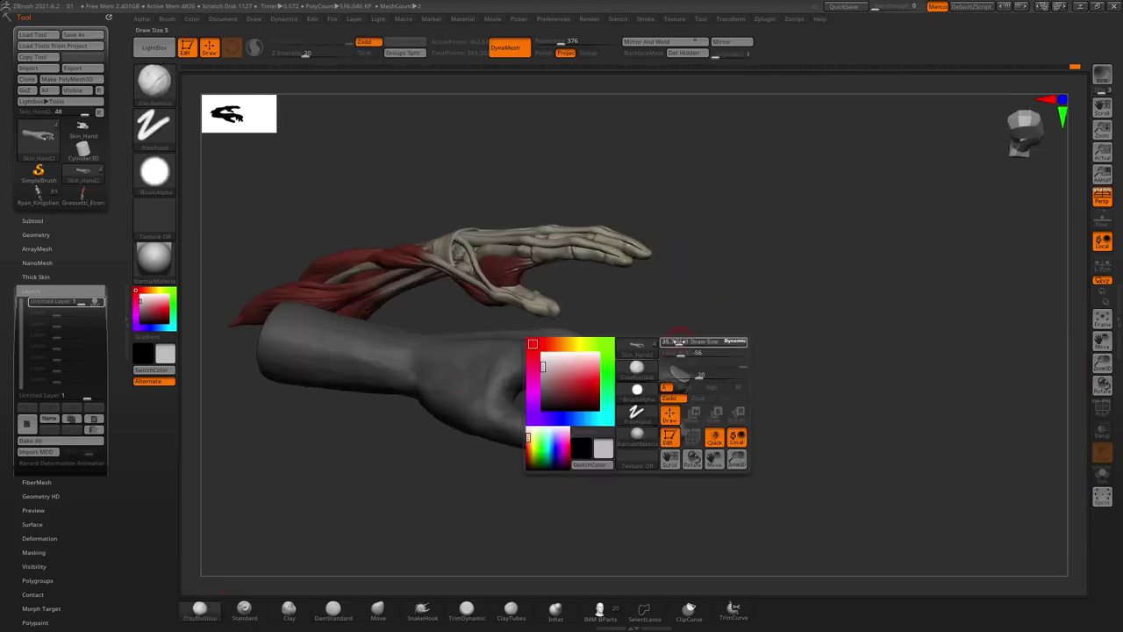
mouse_move(676, 342)
right_down()
mouse_move(756, 395)
mouse_move(413, 255)
mouse_move(459, 284)
mouse_move(494, 344)
mouse_move(497, 319)
mouse_move(602, 439)
mouse_move(620, 392)
mouse_move(620, 327)
right_up()
key(space)
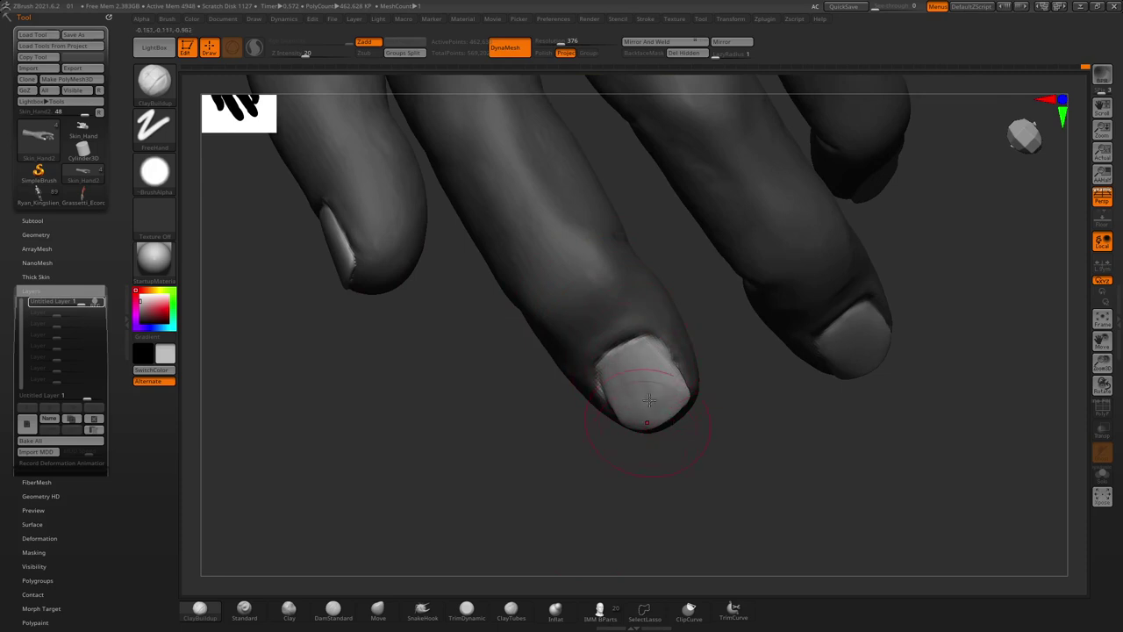
click(643, 53)
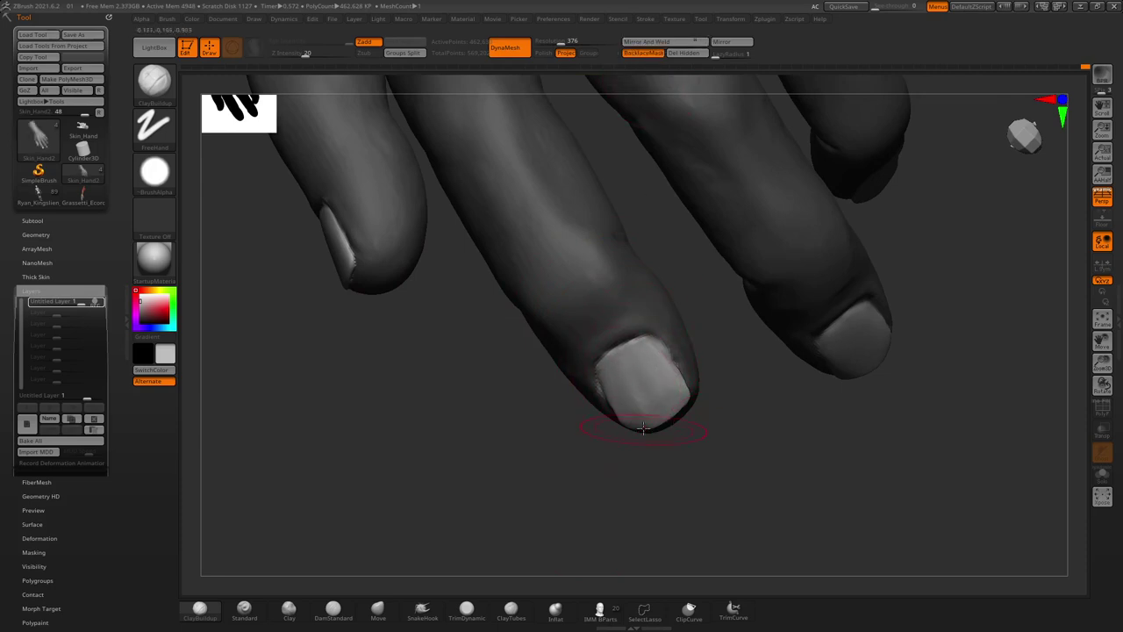
mouse_move(632, 373)
right_down()
mouse_move(677, 463)
mouse_move(690, 453)
mouse_move(672, 463)
mouse_move(624, 367)
right_up()
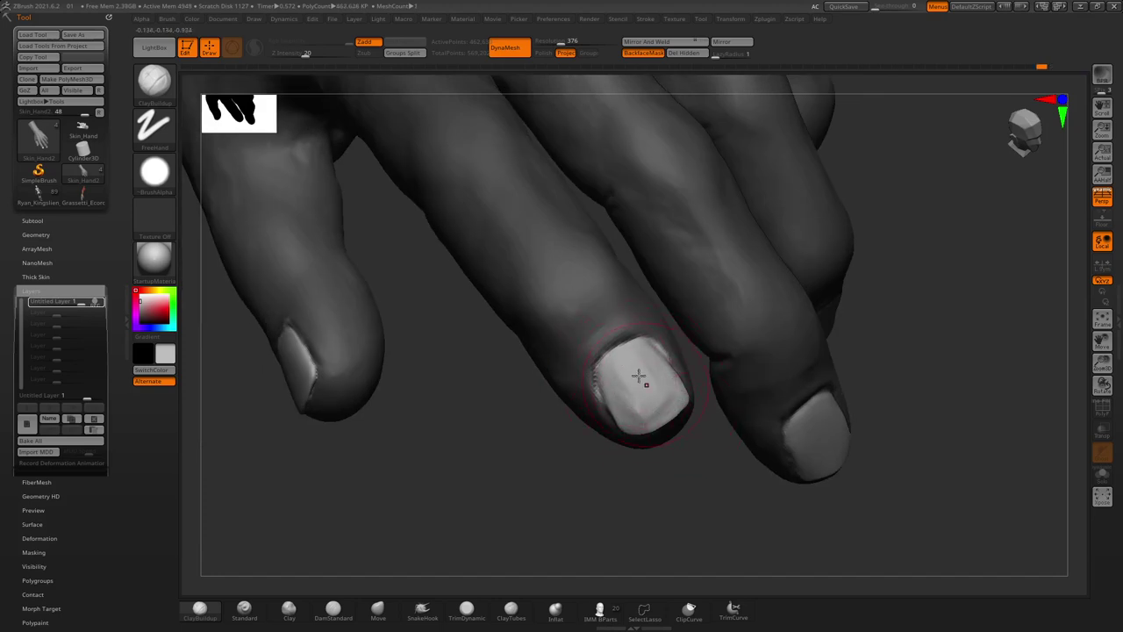
key(shift)
Shift-smooth the nail tips, including the small fingernail, across the fingers
drag(662, 421, 633, 369)
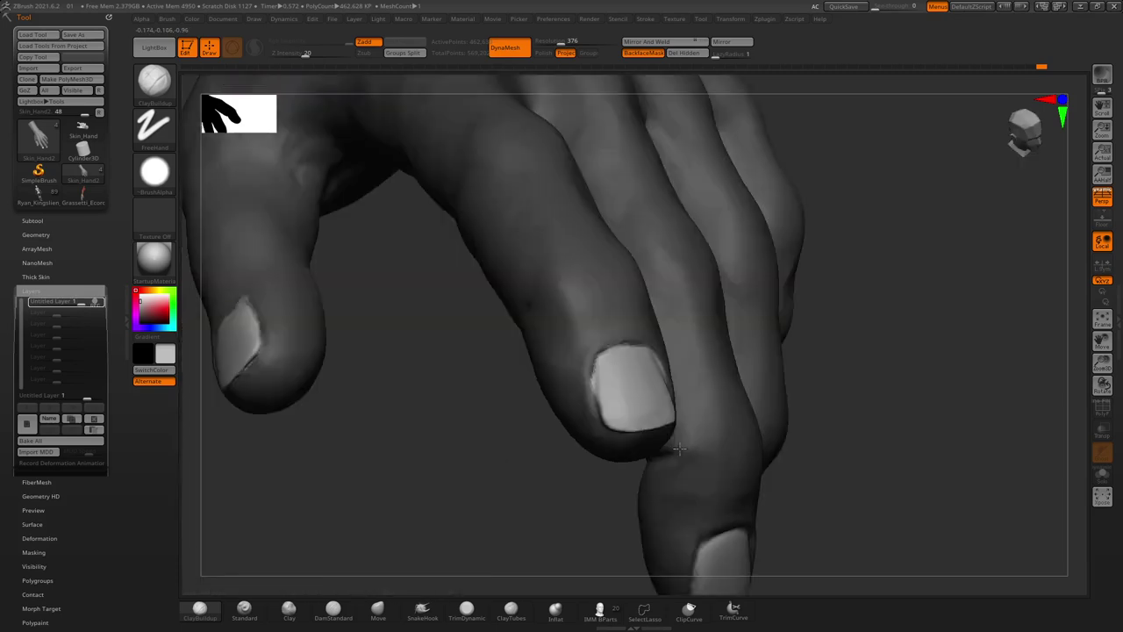
mouse_move(546, 436)
mouse_down()
mouse_move(789, 421)
mouse_move(500, 450)
mouse_move(566, 368)
mouse_up()
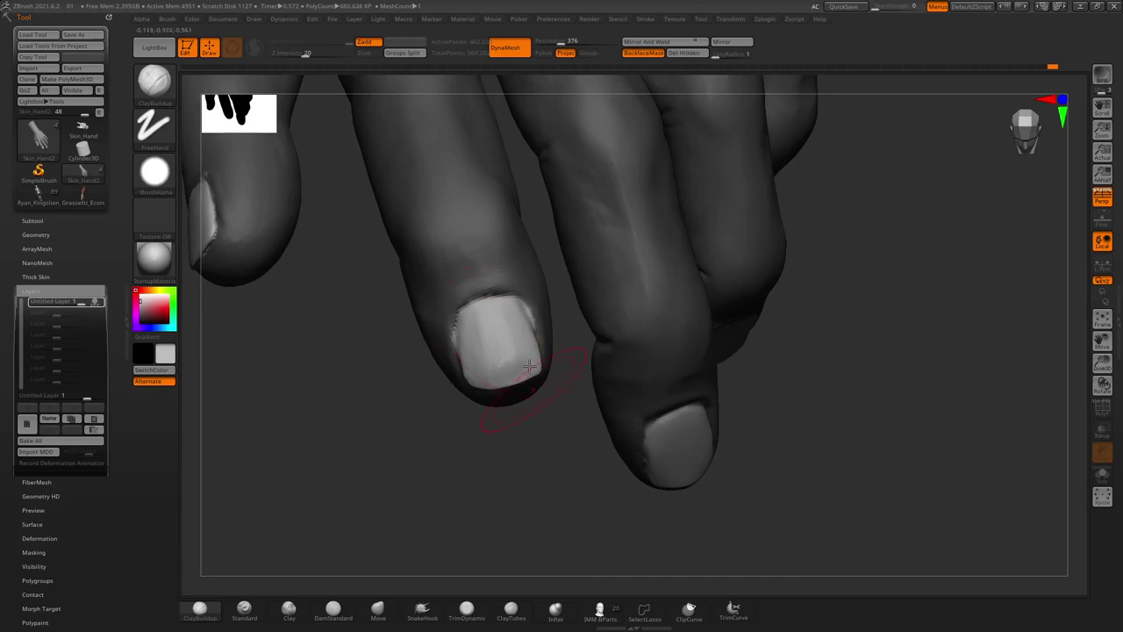
mouse_move(527, 431)
mouse_down()
mouse_move(572, 466)
mouse_move(660, 428)
mouse_move(715, 351)
mouse_move(671, 369)
mouse_up()
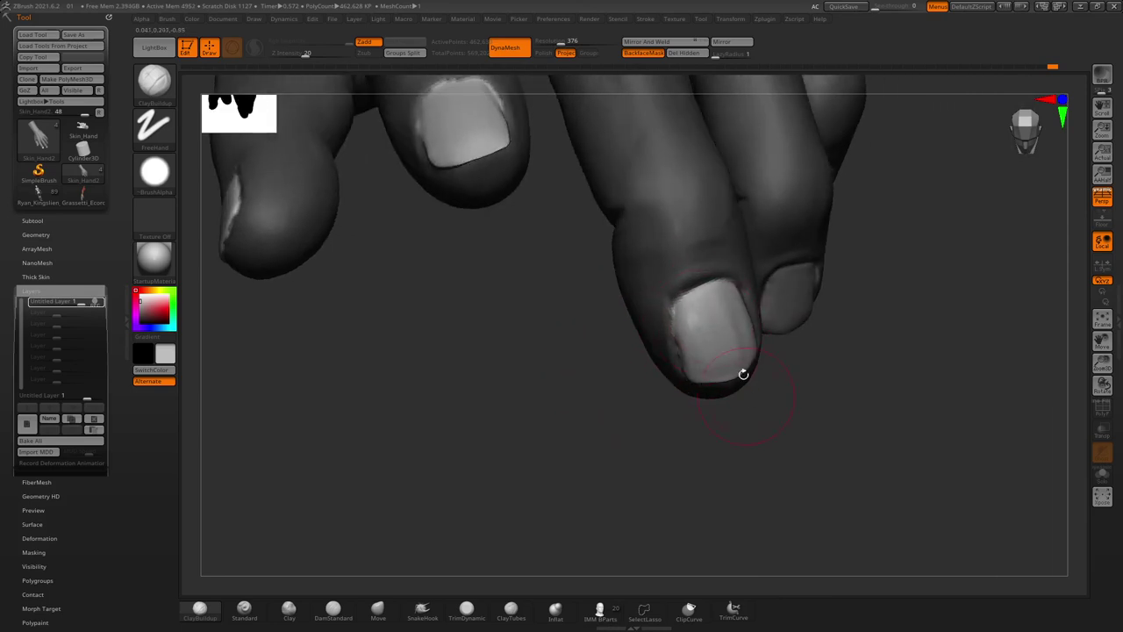
mouse_move(762, 401)
mouse_down()
mouse_move(807, 401)
mouse_move(749, 431)
mouse_up()
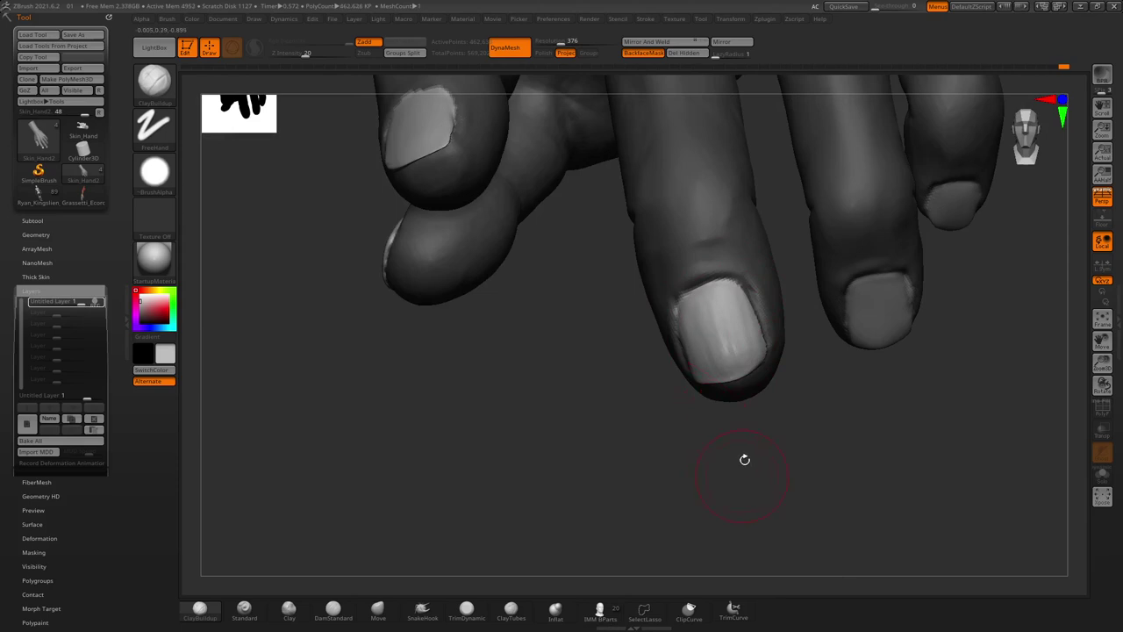
mouse_move(743, 459)
mouse_down()
mouse_move(640, 308)
mouse_move(671, 313)
mouse_up()
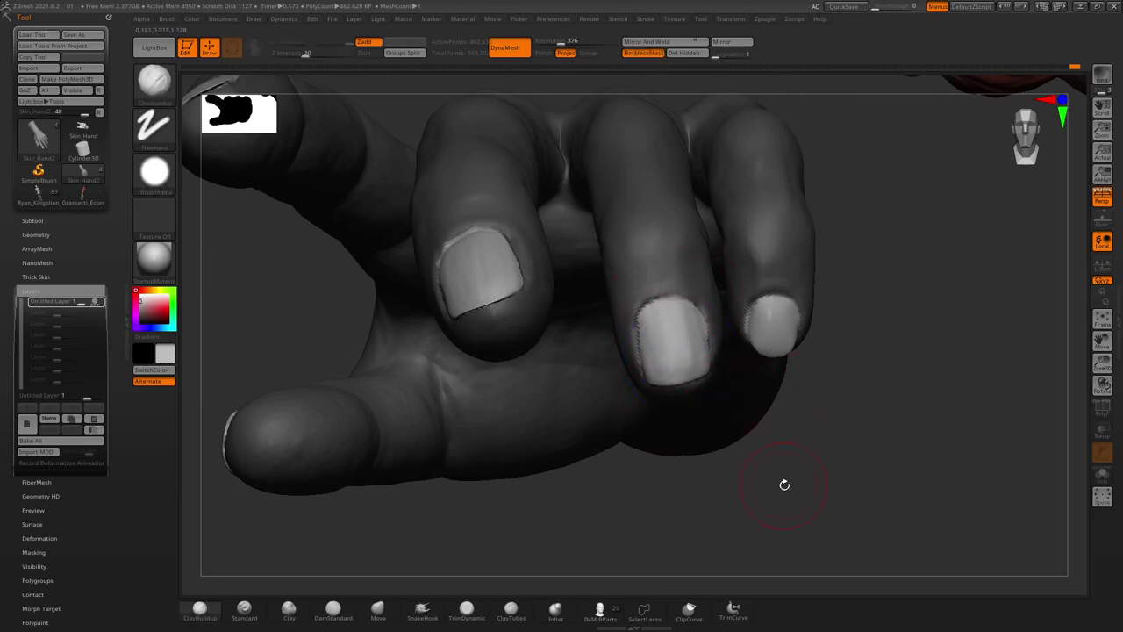
drag(785, 482, 762, 359)
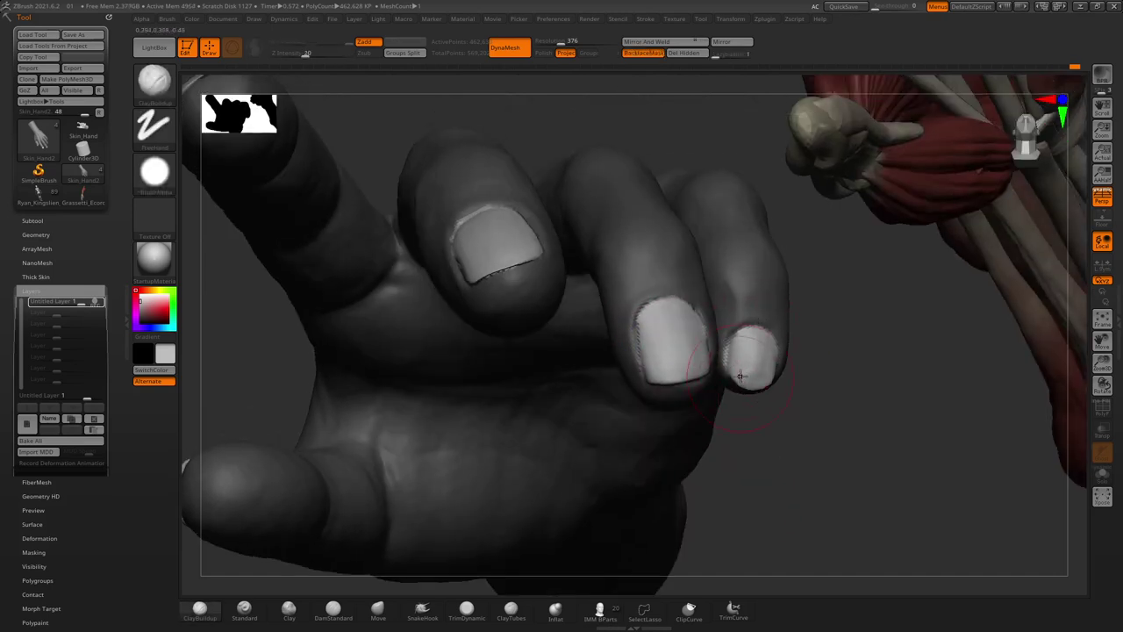
mouse_move(761, 410)
shift+mouse_down()
mouse_move(757, 387)
mouse_move(571, 409)
mouse_move(408, 290)
mouse_move(440, 259)
mouse_move(816, 459)
mouse_move(760, 428)
shift+mouse_up()
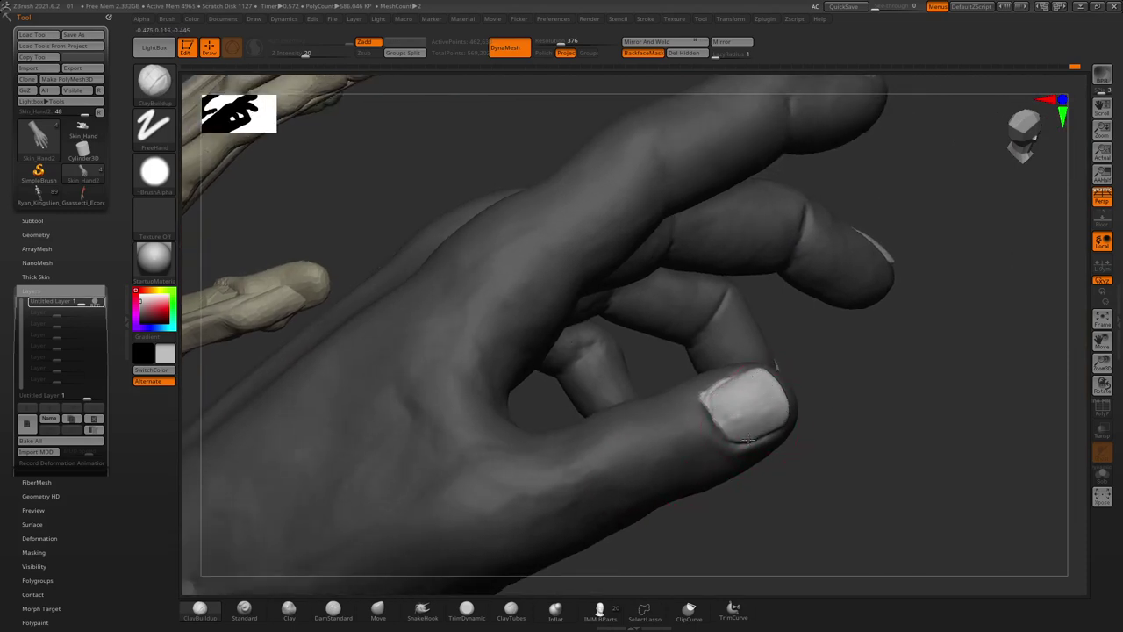
mouse_move(800, 427)
mouse_down()
mouse_move(781, 386)
mouse_move(797, 255)
mouse_move(763, 364)
mouse_move(769, 409)
mouse_move(756, 418)
mouse_move(479, 126)
mouse_move(521, 258)
mouse_move(687, 301)
mouse_move(730, 273)
mouse_move(756, 396)
mouse_move(728, 416)
mouse_up()
key(shift)
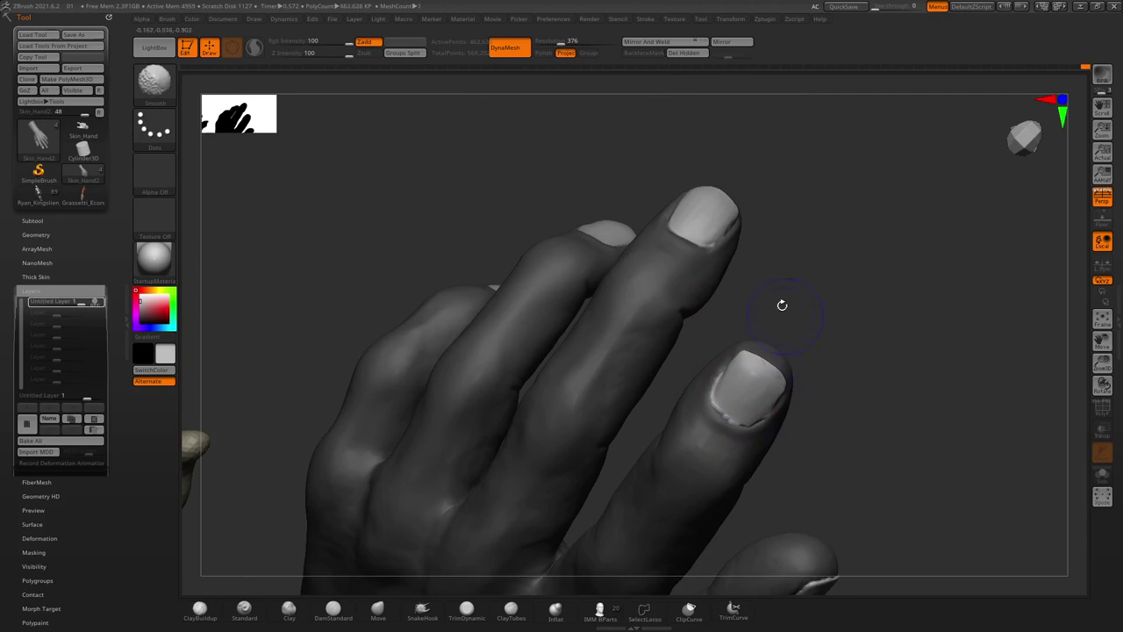
Smooth the index fingernail, then mask the middle fingernail and clear the mask
mouse_move(782, 304)
mouse_down()
mouse_move(702, 264)
mouse_move(614, 272)
mouse_up()
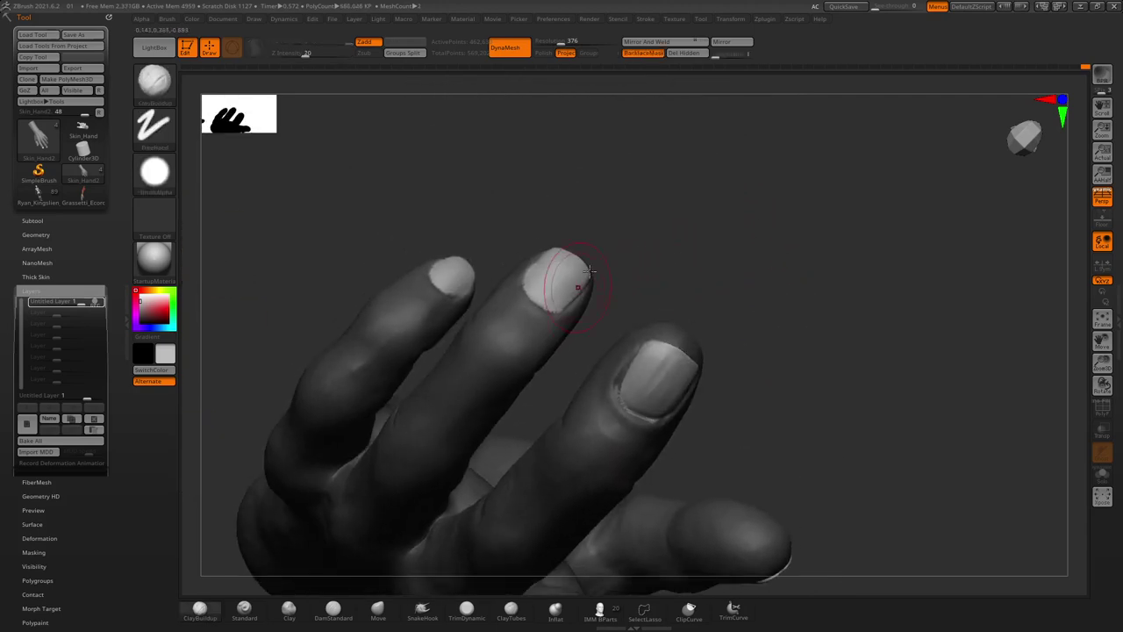
shift+drag(654, 364, 656, 386)
drag(625, 236, 552, 238)
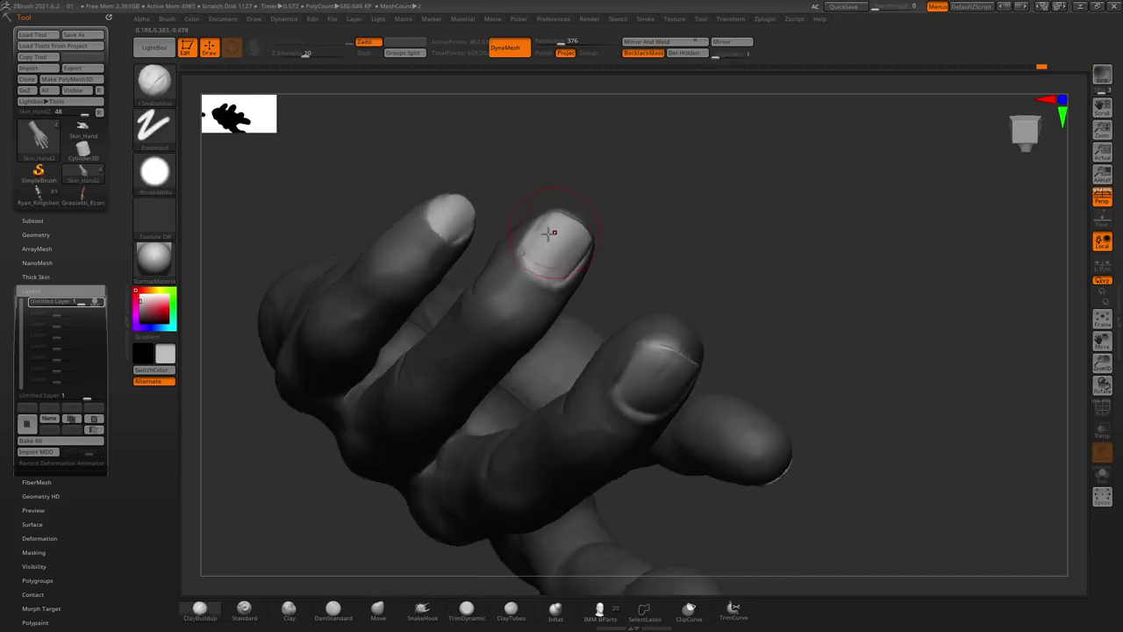
key(ctrl)
drag(422, 146, 442, 190)
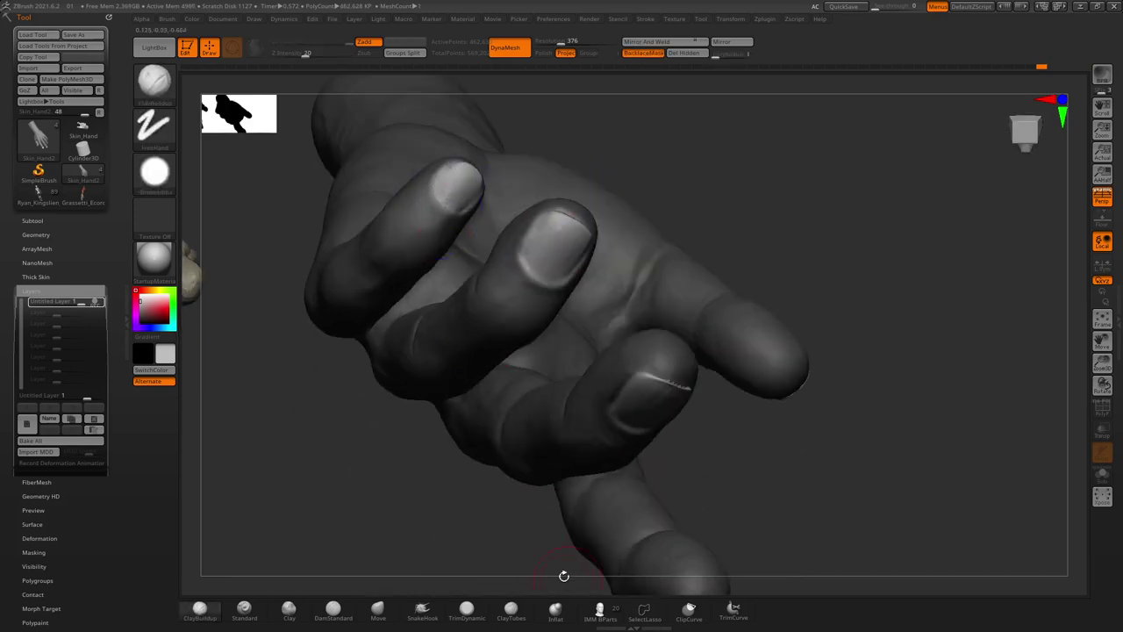
mouse_move(561, 576)
mouse_down()
mouse_move(501, 482)
mouse_move(565, 344)
mouse_up()
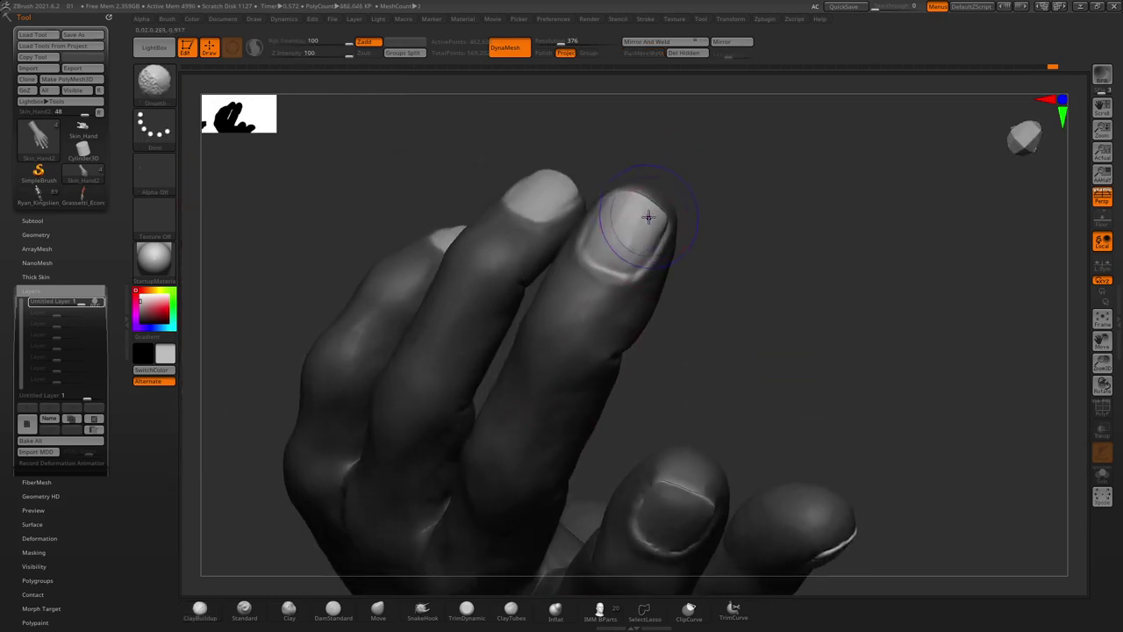
ctrl+click(676, 377)
Shift-smooth the thumbnail, then frame both hand models standing upright
mouse_move(676, 377)
mouse_down()
mouse_move(732, 306)
mouse_move(737, 245)
mouse_up()
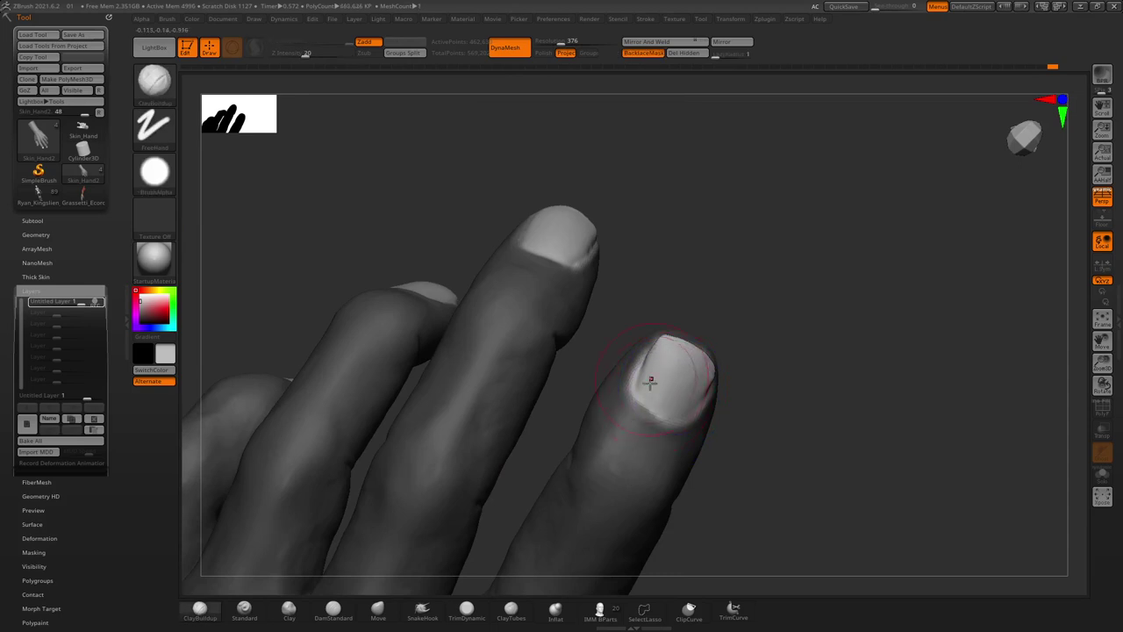
mouse_move(672, 386)
mouse_down()
mouse_move(682, 339)
mouse_move(712, 321)
mouse_move(682, 284)
mouse_move(715, 348)
mouse_move(676, 413)
mouse_move(681, 430)
mouse_up()
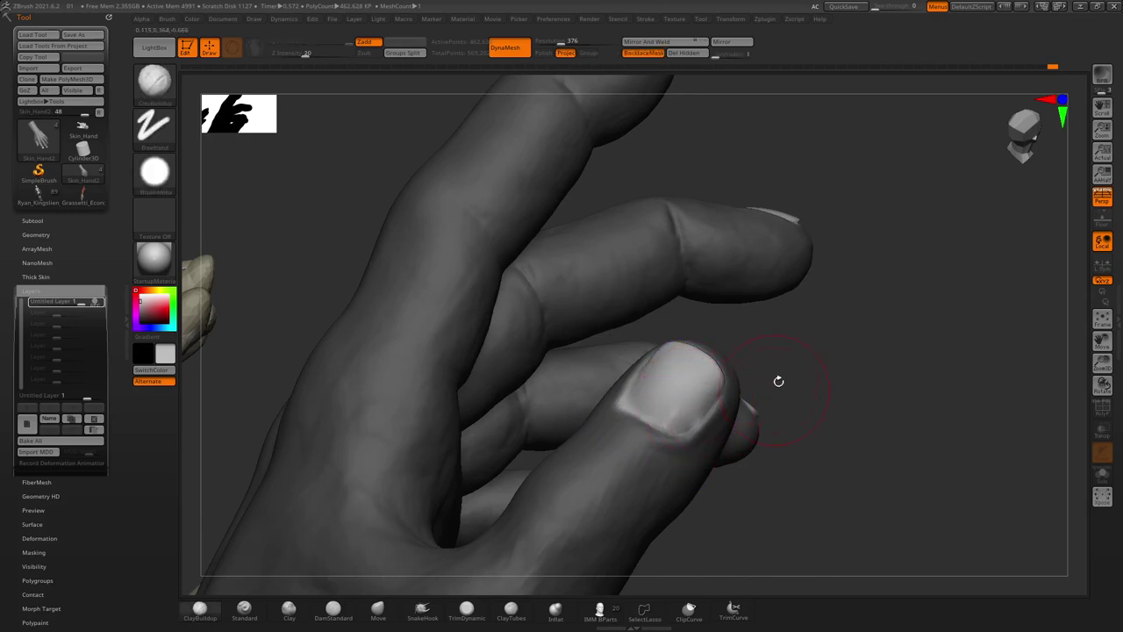
drag(779, 381, 727, 396)
key(shift)
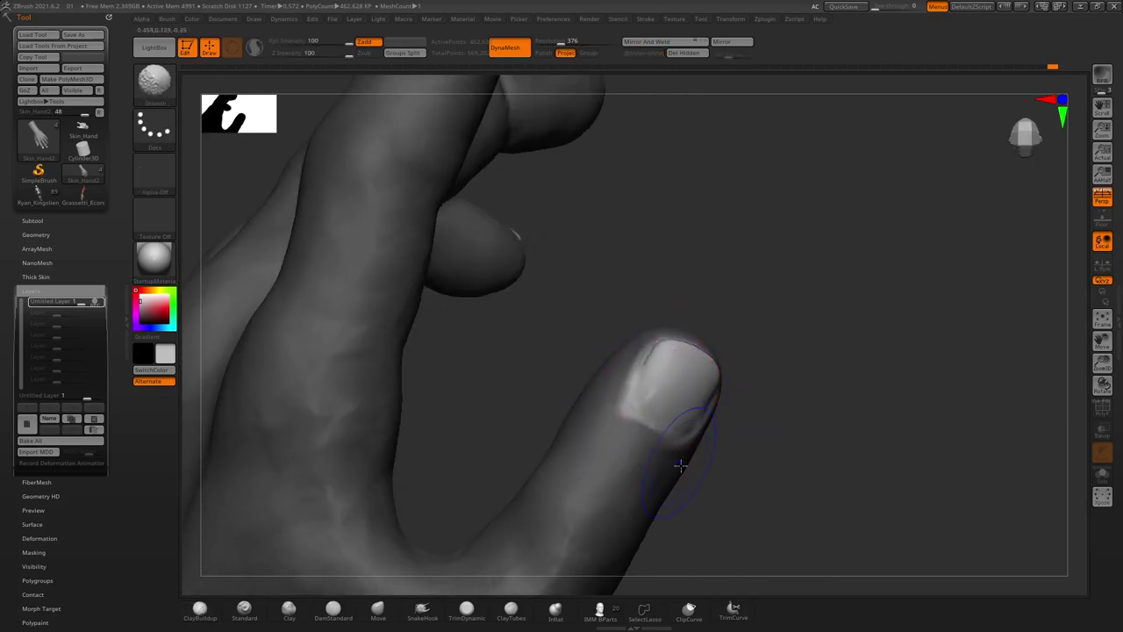
key(f)
mouse_move(617, 231)
mouse_down()
mouse_move(594, 251)
mouse_move(600, 276)
mouse_move(682, 451)
mouse_move(712, 396)
mouse_move(585, 254)
mouse_move(562, 268)
mouse_move(629, 584)
mouse_move(622, 321)
mouse_up()
Zoom in on the fingertips and select the DamStandard crease brush
key(space)
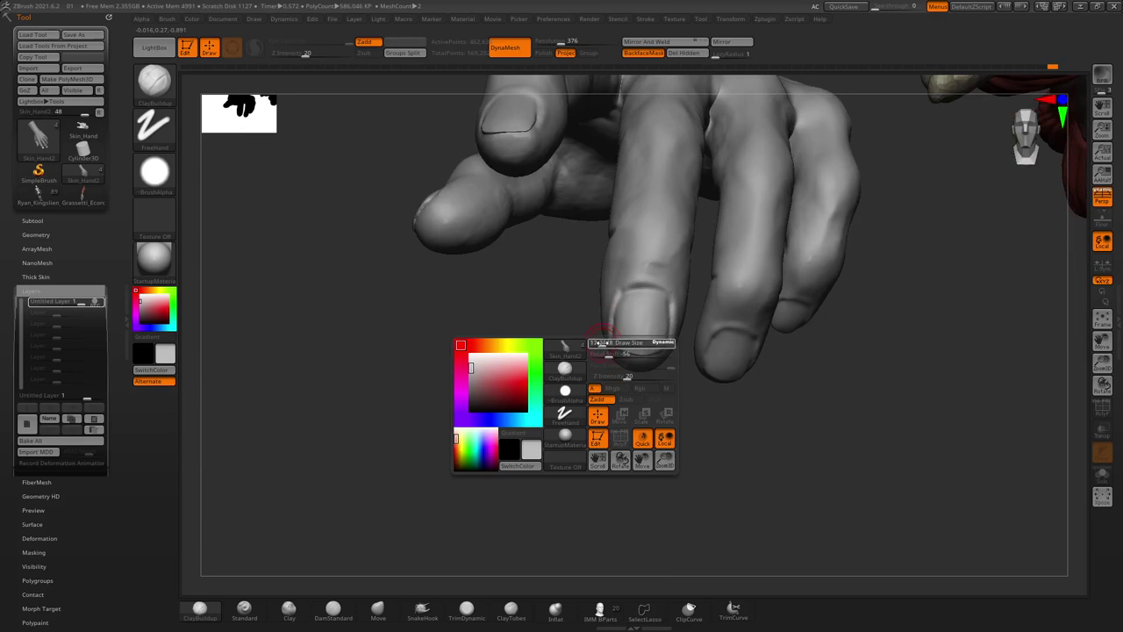
mouse_move(597, 359)
mouse_down()
mouse_move(535, 424)
mouse_move(680, 460)
mouse_up()
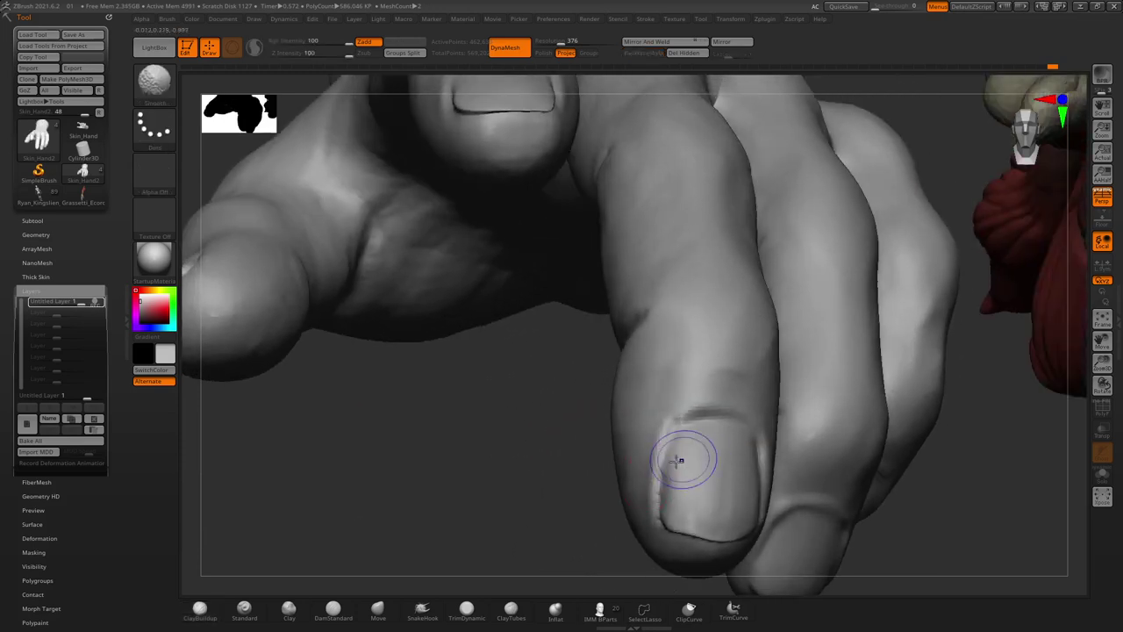
drag(570, 474, 652, 454)
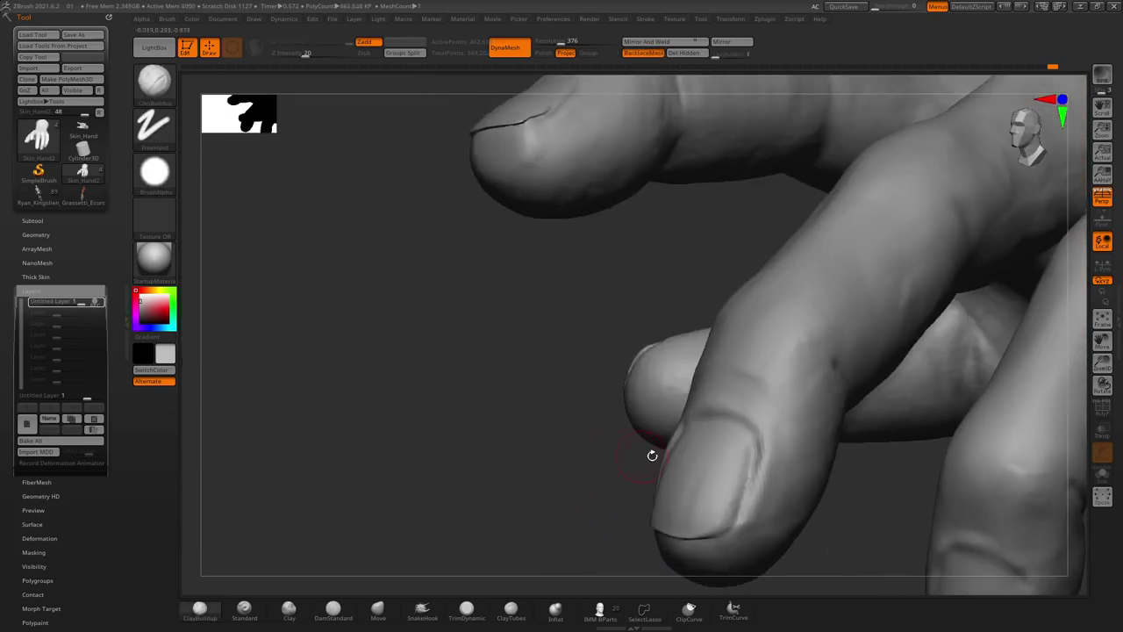
drag(733, 559, 629, 466)
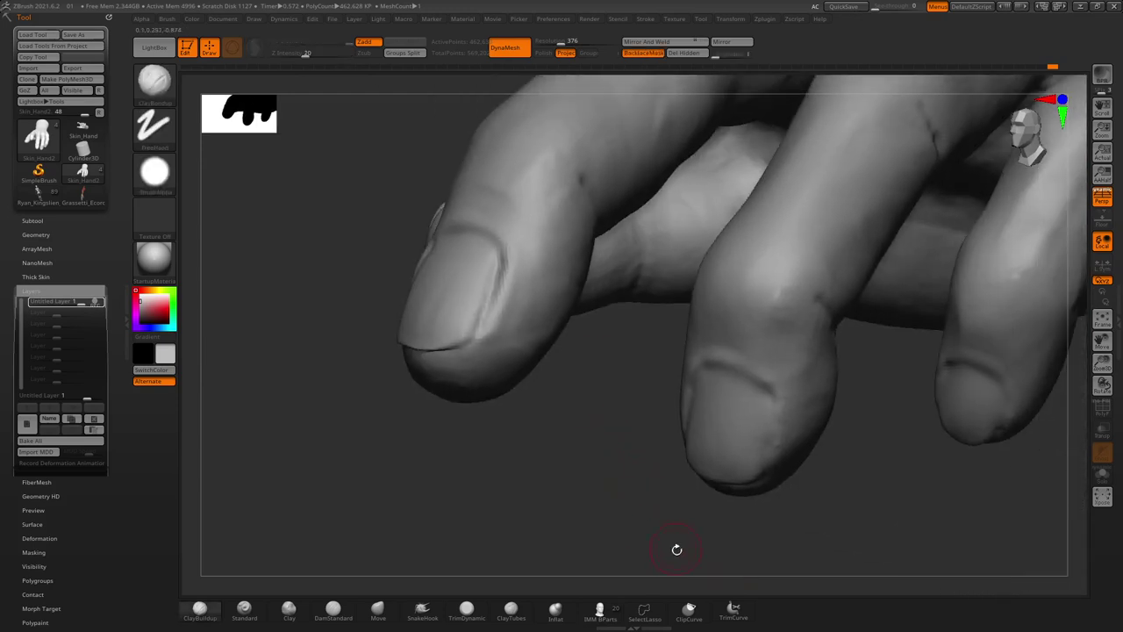
mouse_move(678, 551)
mouse_down()
mouse_move(691, 485)
mouse_move(381, 582)
mouse_move(711, 381)
mouse_move(720, 462)
mouse_move(732, 423)
mouse_up()
click(333, 607)
key(space)
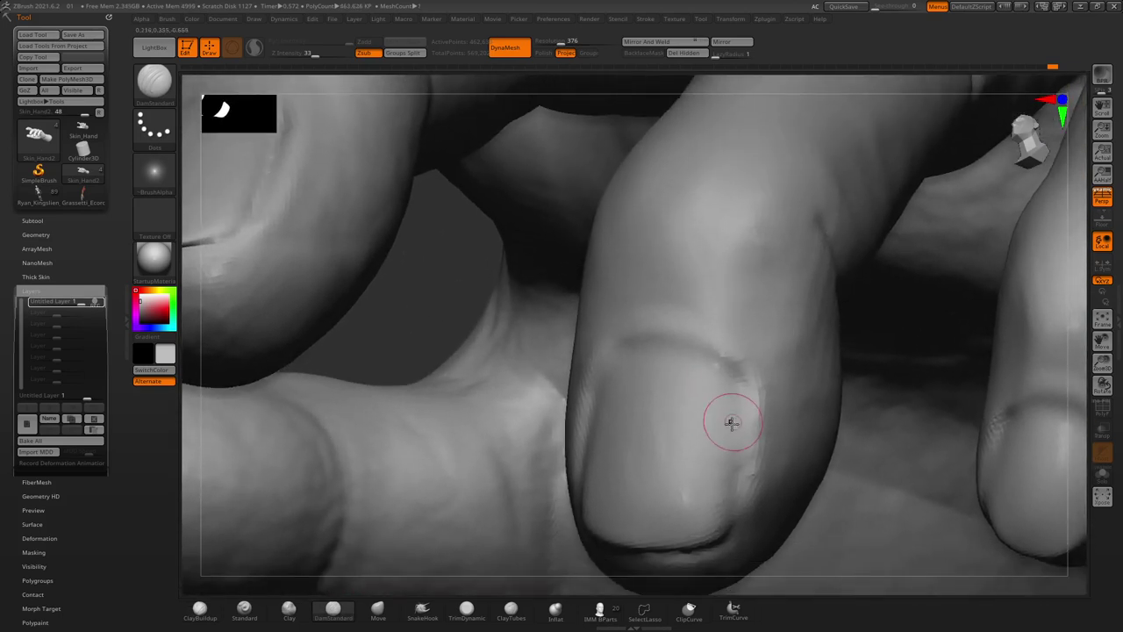
Carve and deepen crease lines around the fingernail rim, checking neighbouring fingers and thumbnail
drag(731, 381, 743, 470)
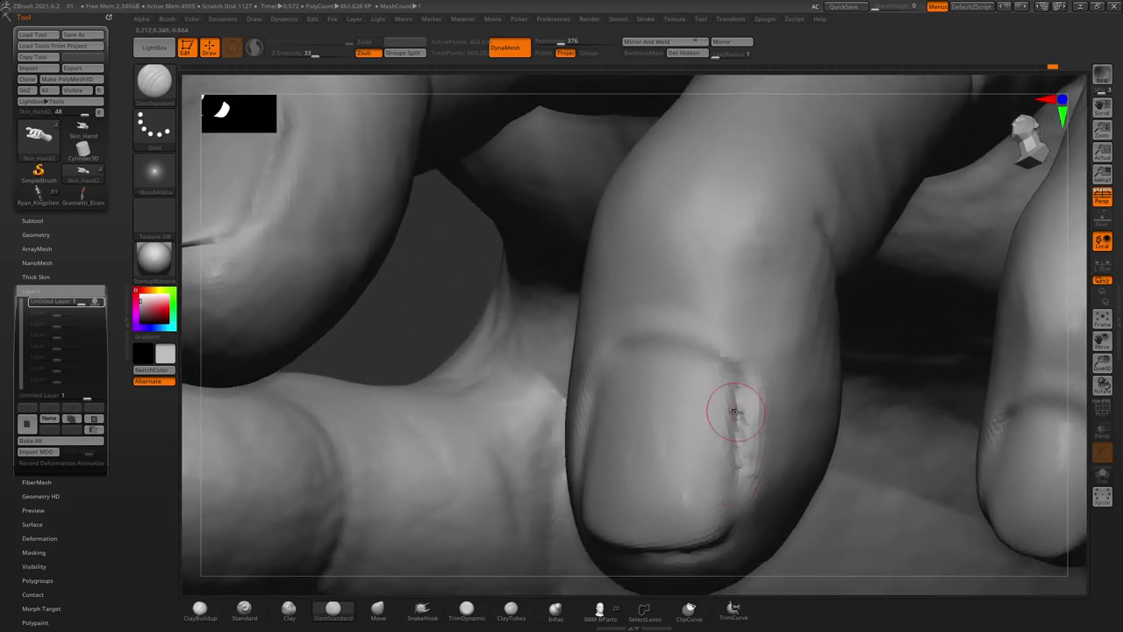
drag(735, 411, 739, 492)
drag(731, 414, 728, 383)
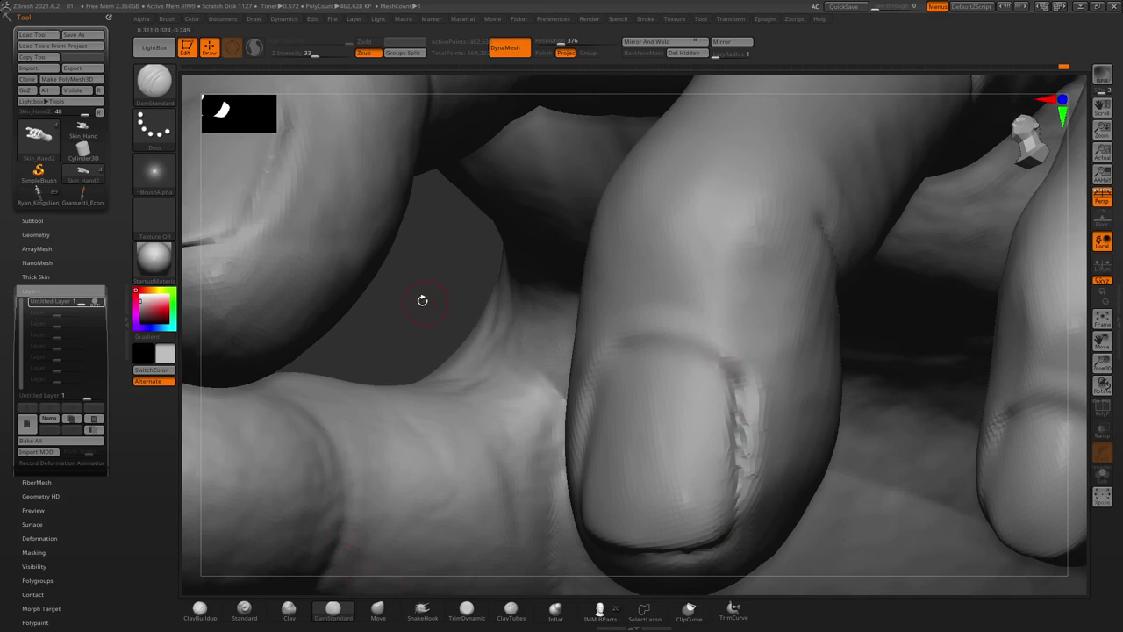
drag(422, 300, 630, 430)
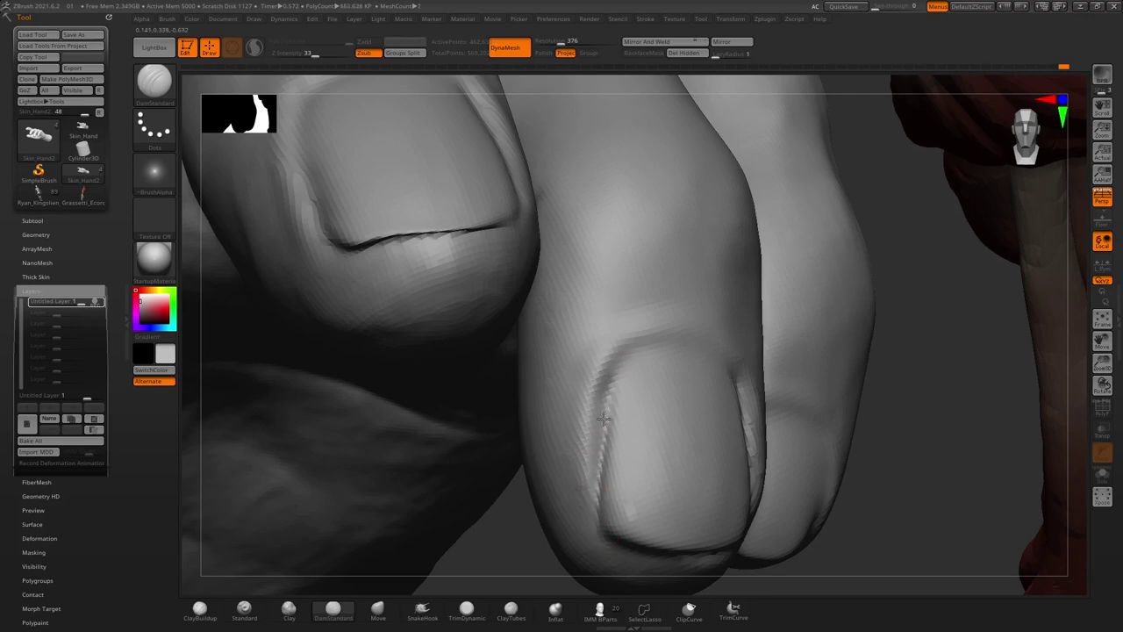
mouse_move(931, 552)
mouse_down()
mouse_move(764, 272)
mouse_move(641, 478)
mouse_up()
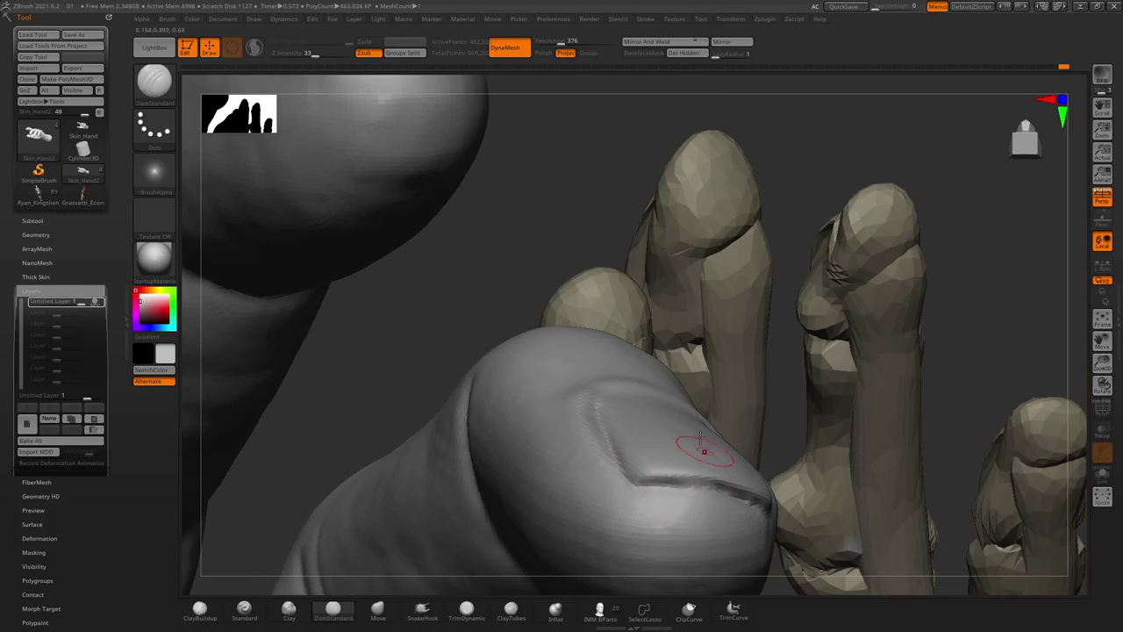
mouse_move(579, 184)
mouse_down()
mouse_move(536, 226)
mouse_move(654, 482)
mouse_up()
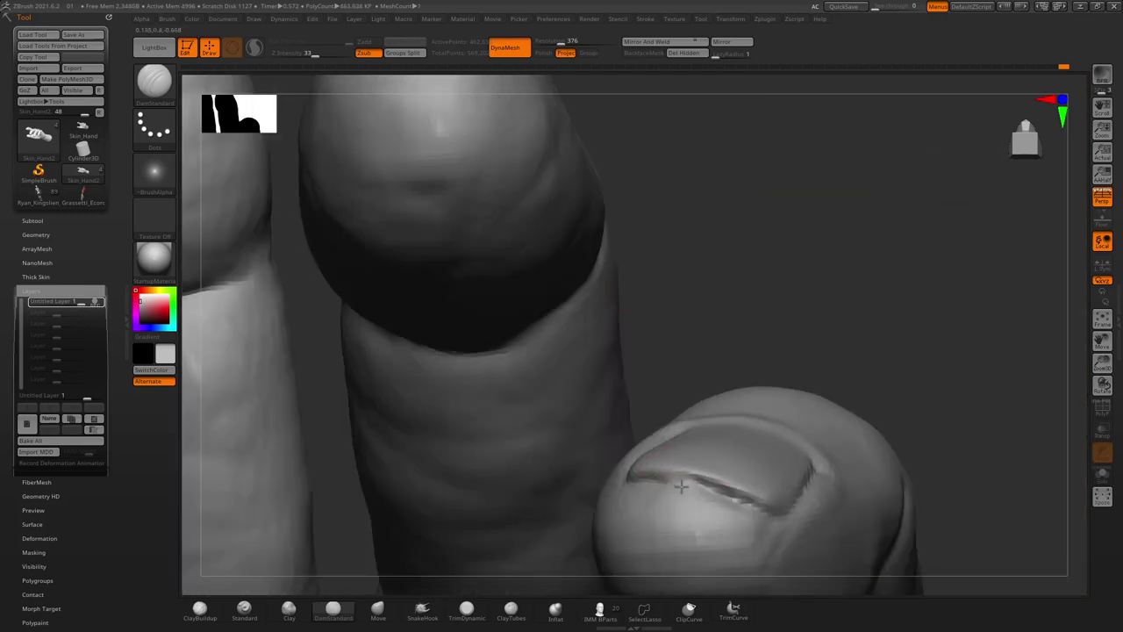
alt+drag(740, 474, 672, 324)
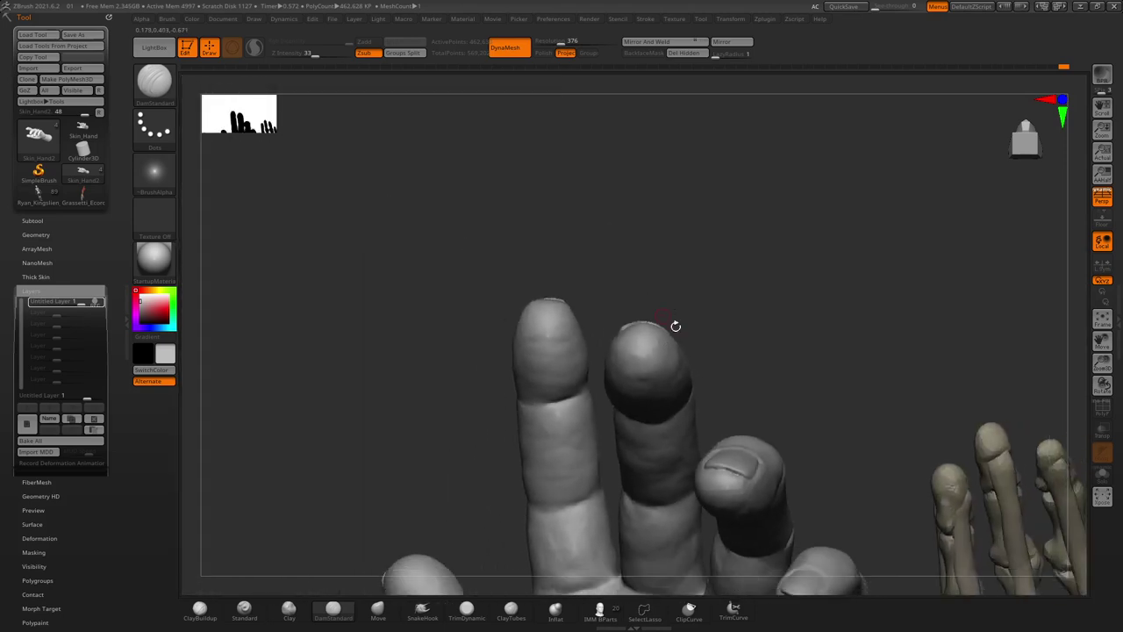
mouse_move(772, 380)
mouse_down()
mouse_move(757, 514)
mouse_move(778, 498)
mouse_move(792, 429)
mouse_move(792, 500)
mouse_move(665, 462)
mouse_move(610, 503)
mouse_up()
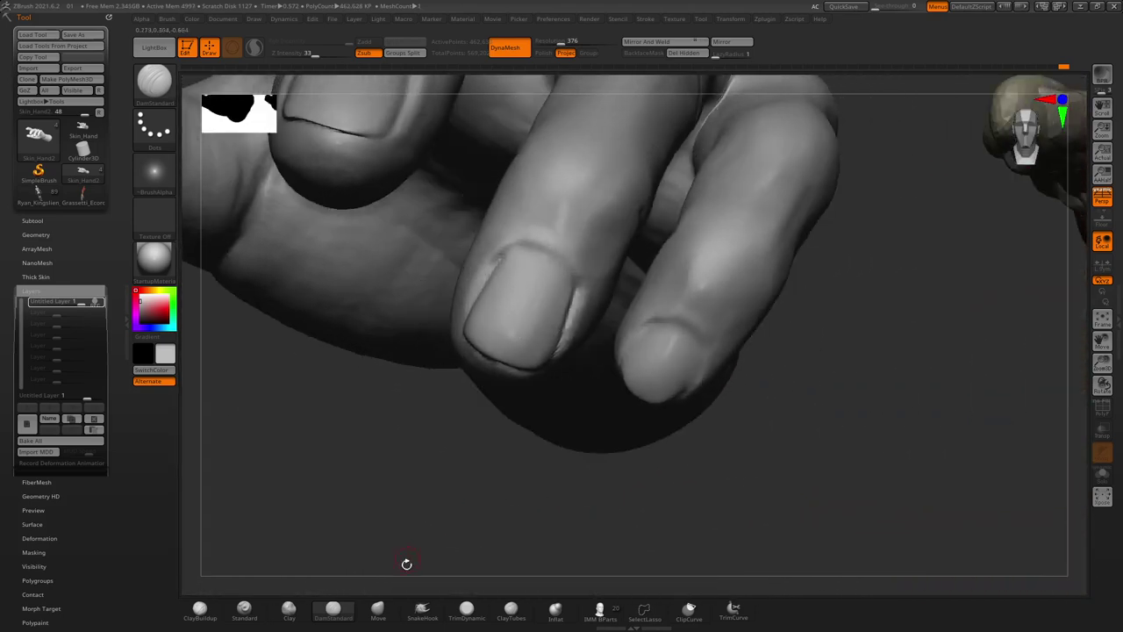
Switch to the Move brush, resize it, and view the nails from below
click(377, 607)
key(space)
drag(515, 262, 520, 261)
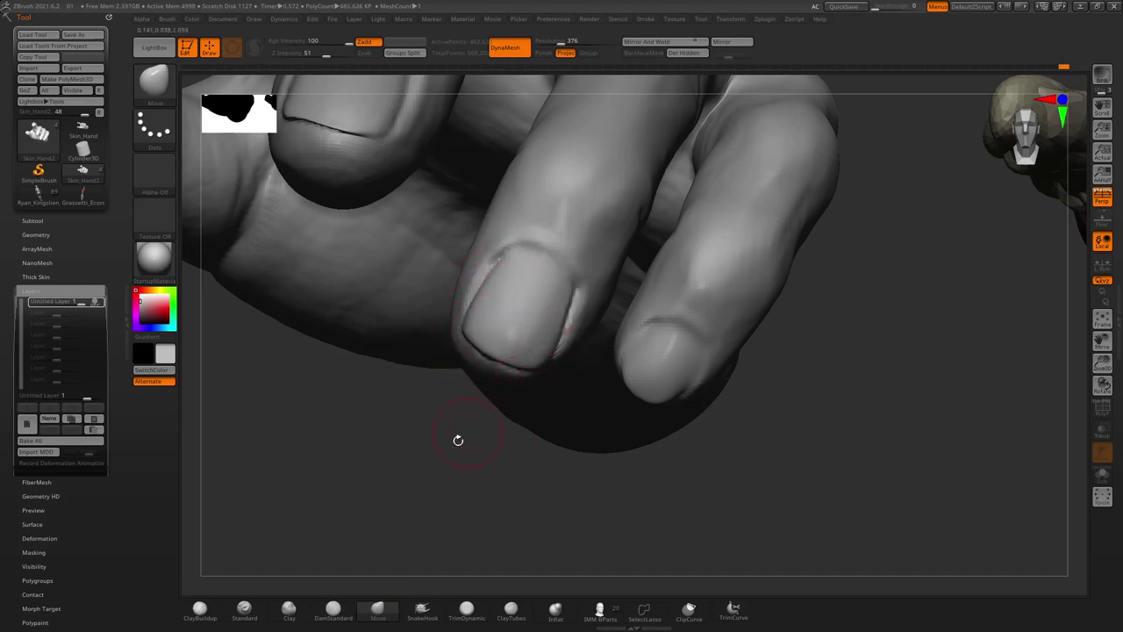
drag(458, 439, 519, 400)
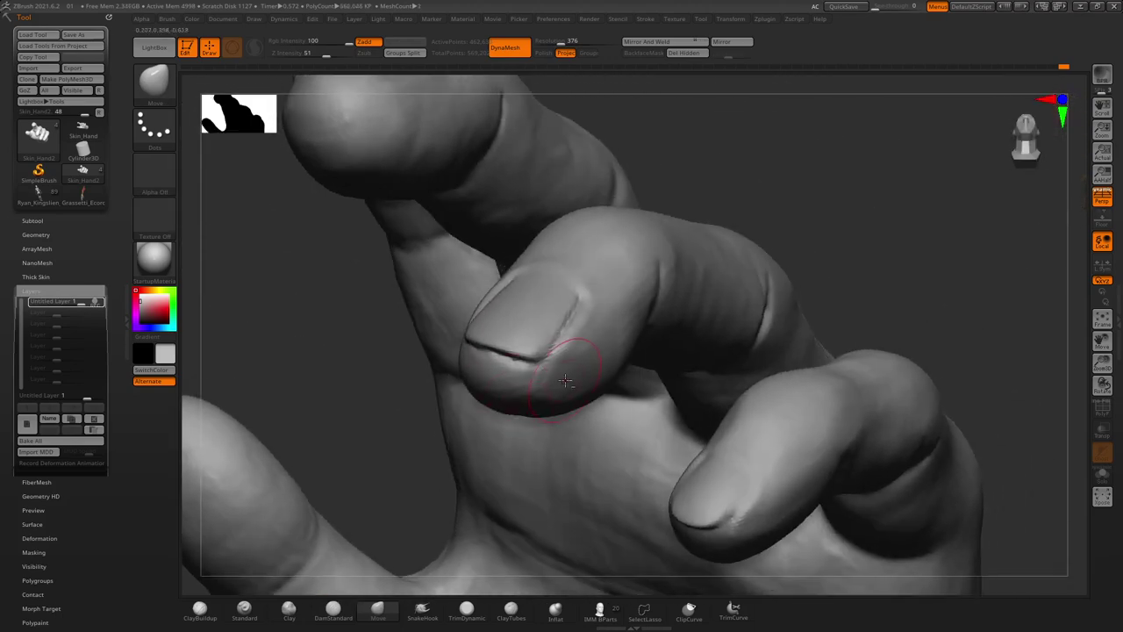
drag(357, 342, 371, 416)
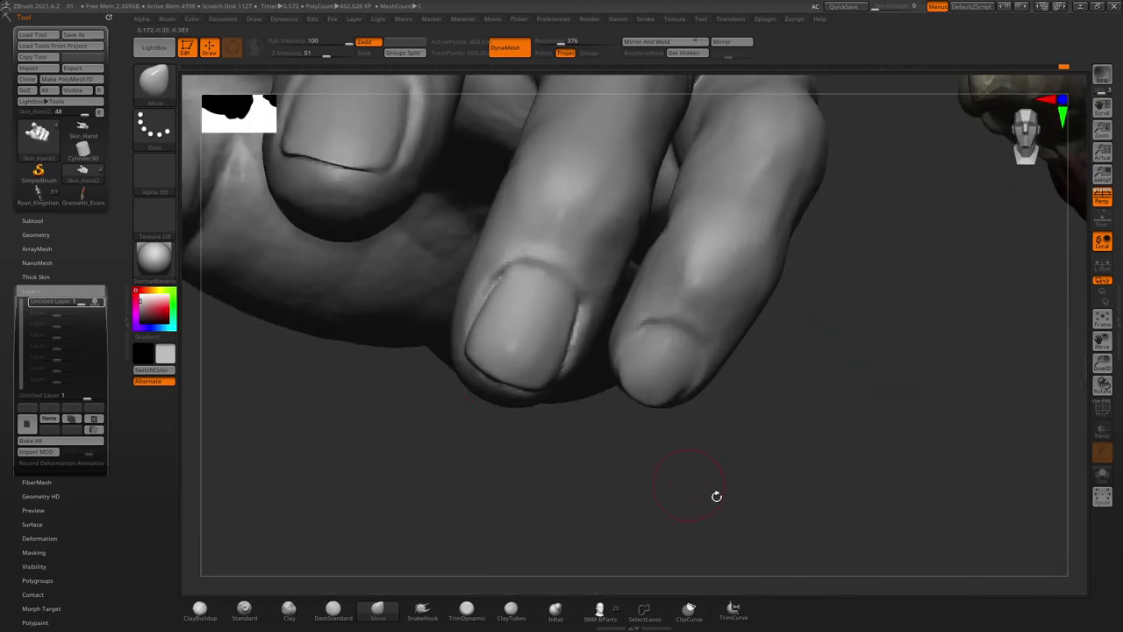
mouse_move(714, 494)
mouse_down()
mouse_move(667, 422)
mouse_move(409, 544)
mouse_up()
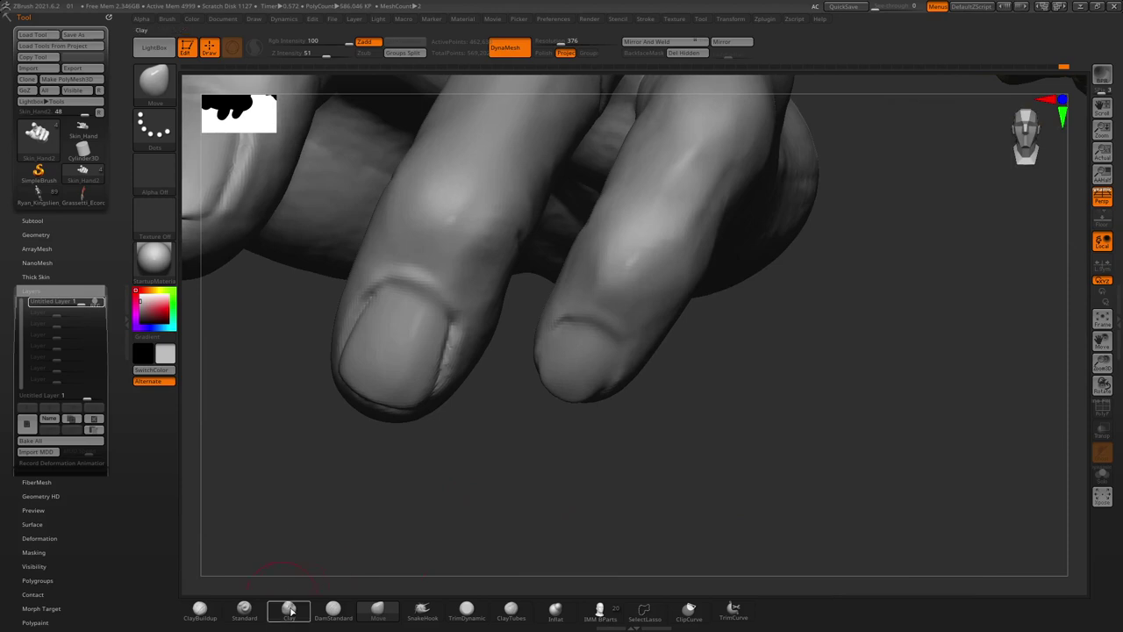
Carve thin nail-edge lines with DamStandard at a reduced Draw Size
click(334, 607)
key(space)
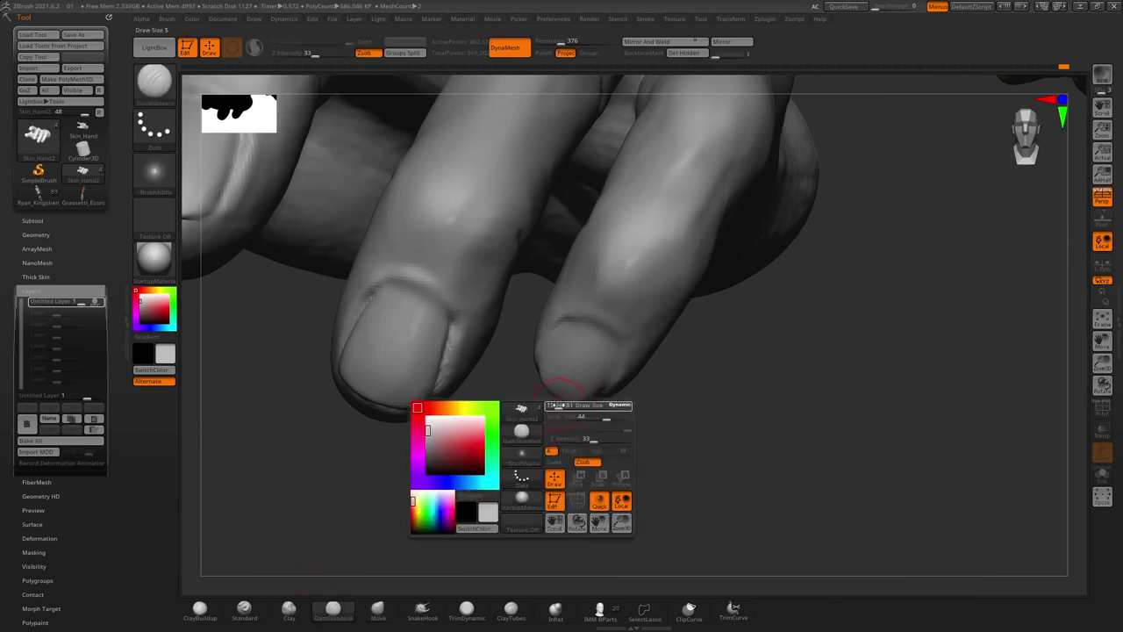
mouse_move(617, 489)
mouse_down()
mouse_move(618, 434)
mouse_move(632, 437)
mouse_up()
key(space)
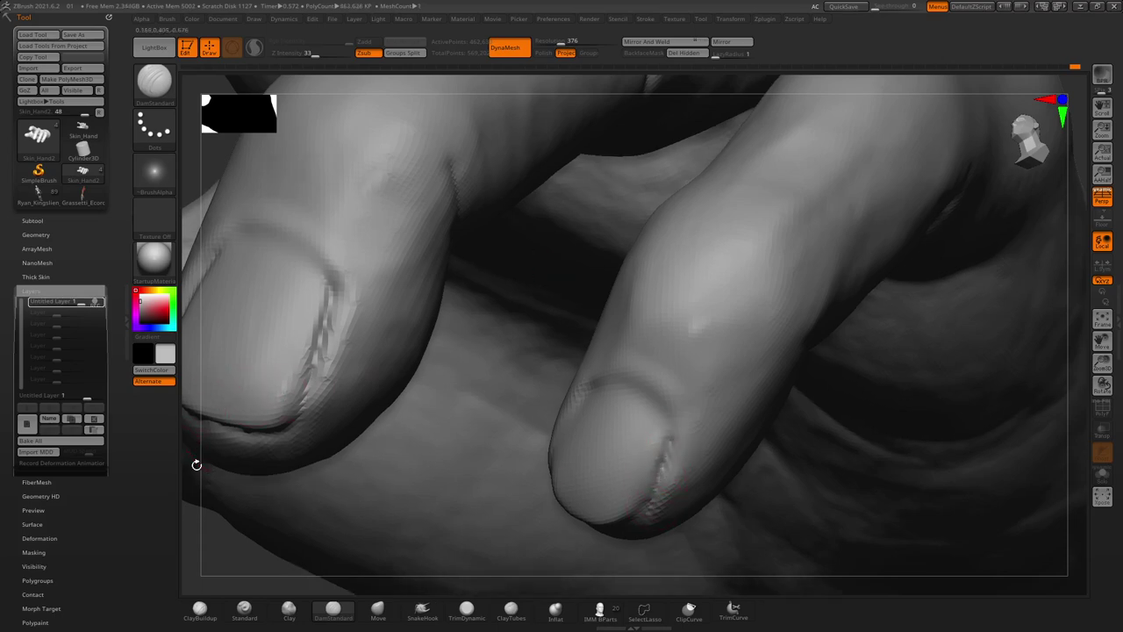
mouse_move(196, 464)
mouse_down()
mouse_move(231, 431)
mouse_move(589, 471)
mouse_up()
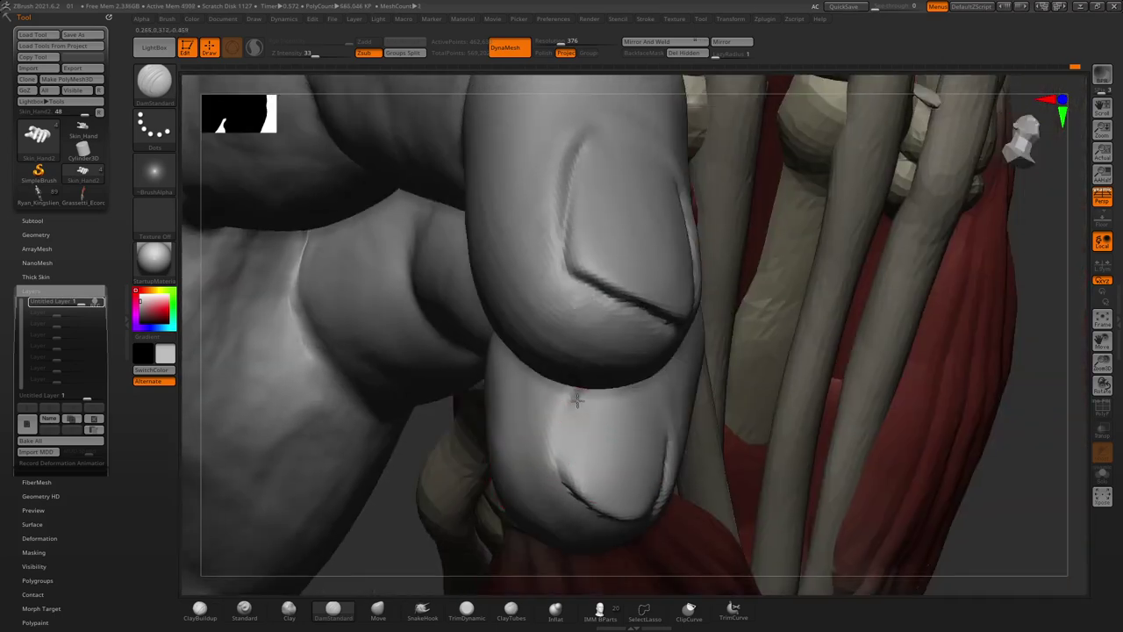
mouse_move(582, 446)
mouse_down()
mouse_move(664, 215)
mouse_move(627, 427)
mouse_move(609, 381)
mouse_move(570, 449)
mouse_up()
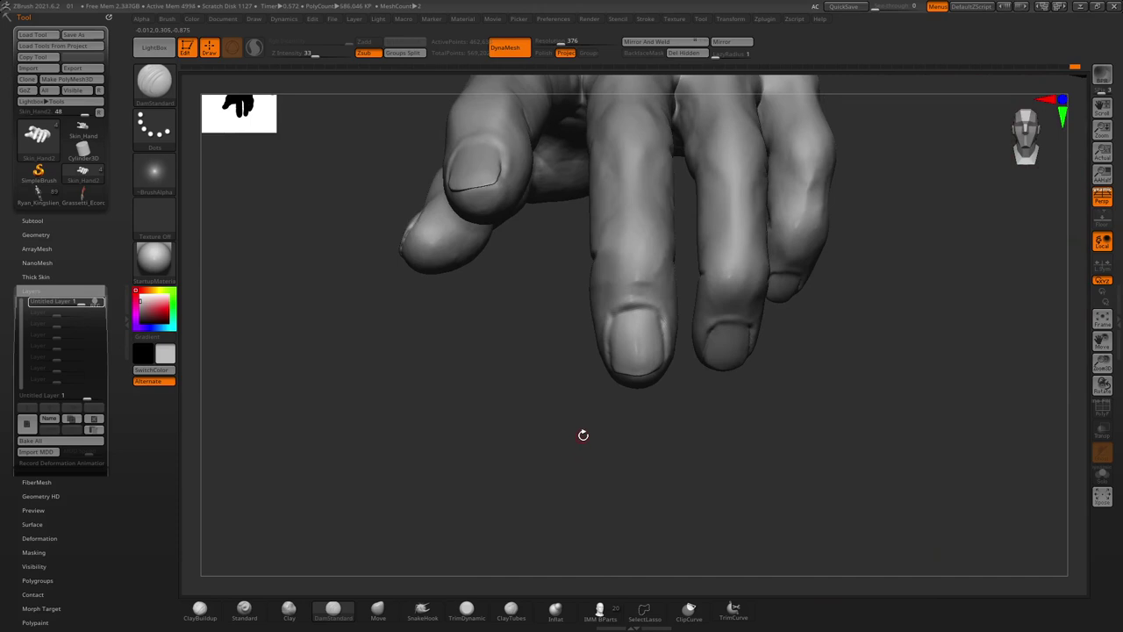
mouse_move(538, 314)
mouse_down()
mouse_move(536, 286)
mouse_move(416, 178)
mouse_move(487, 262)
mouse_up()
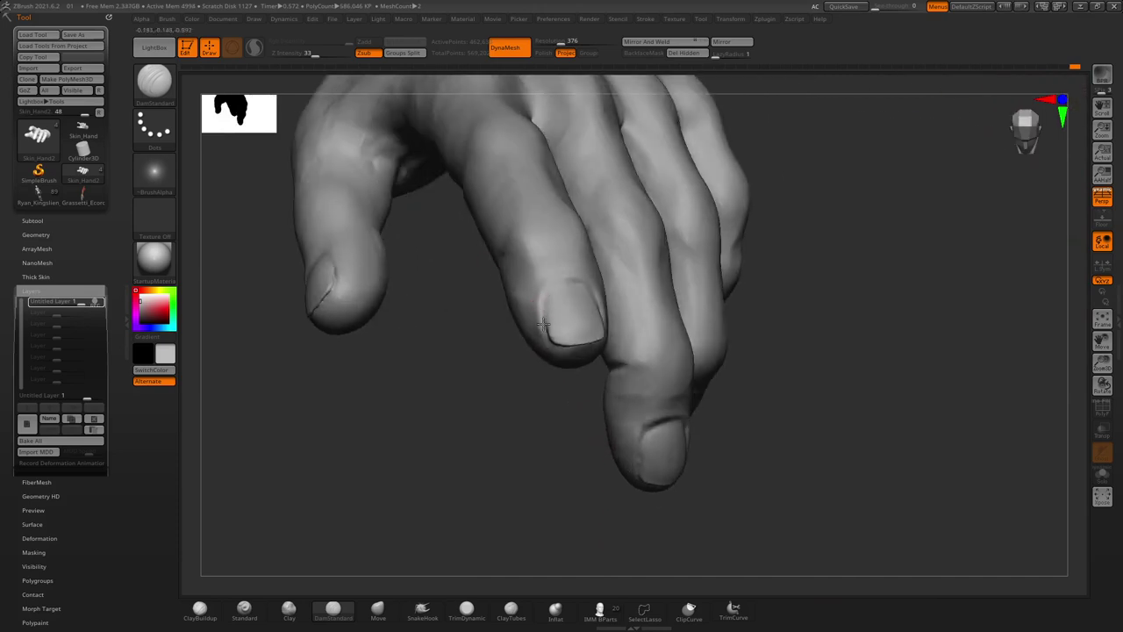
Shift-smooth the skin around the fingernails
key(shift)
drag(513, 342, 535, 296)
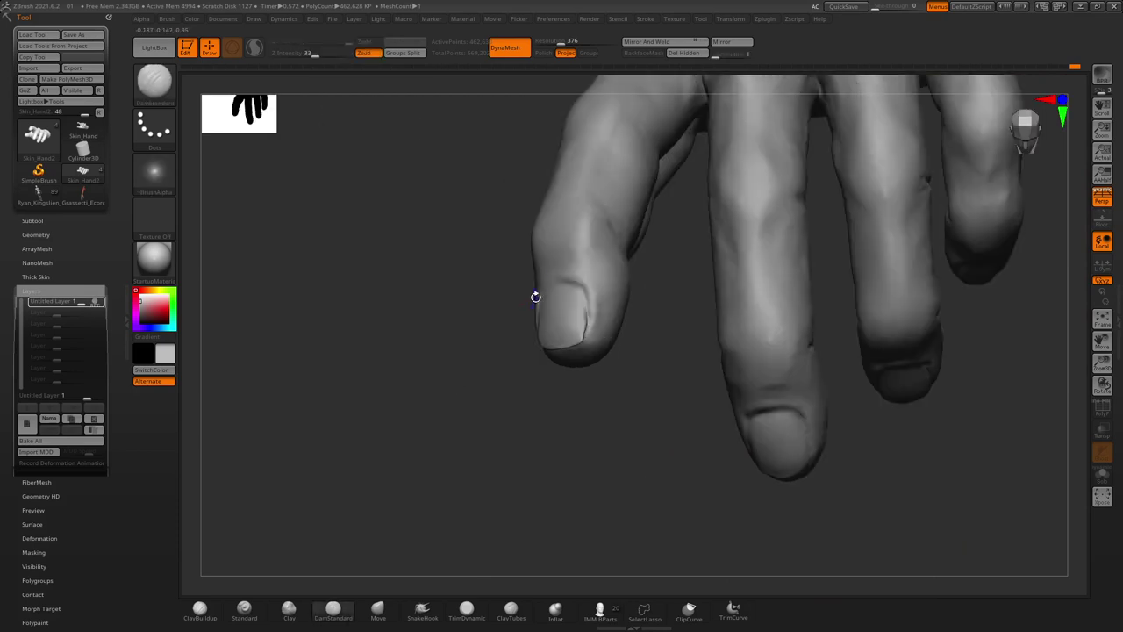
mouse_move(608, 347)
mouse_down()
mouse_move(564, 446)
mouse_move(626, 374)
mouse_up()
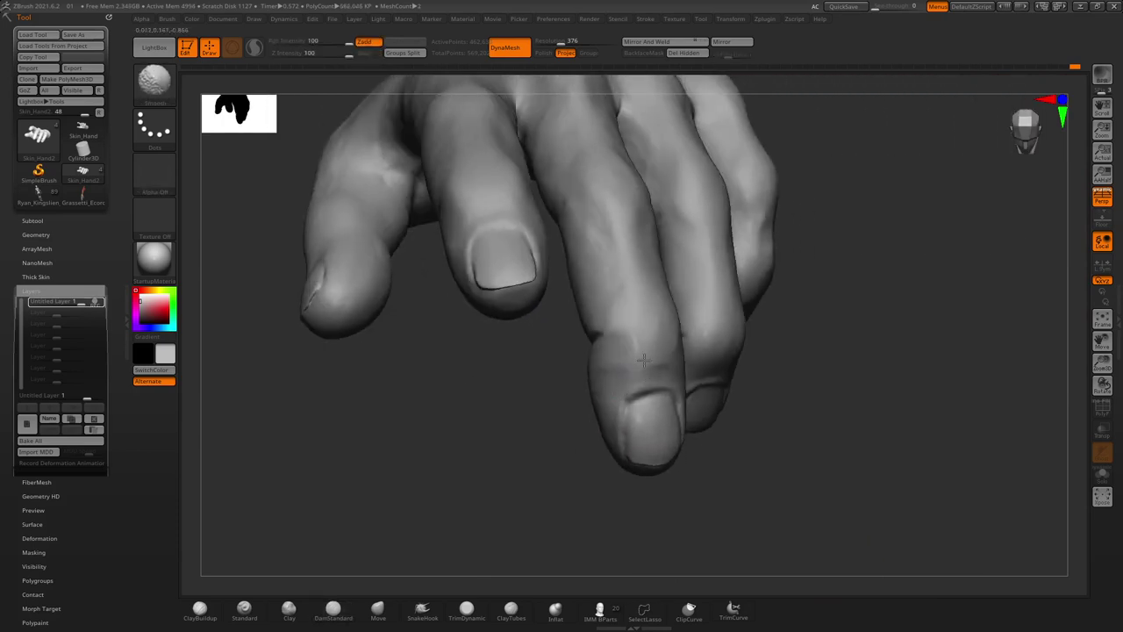
mouse_move(645, 353)
mouse_down()
mouse_move(790, 445)
mouse_move(745, 436)
mouse_up()
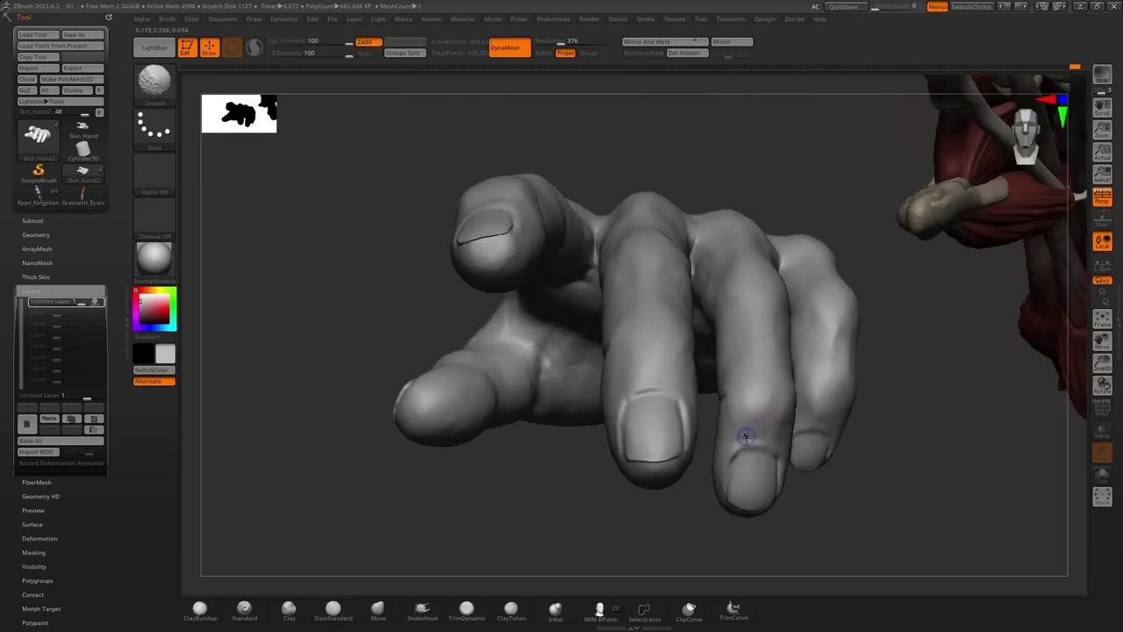
key(shift)
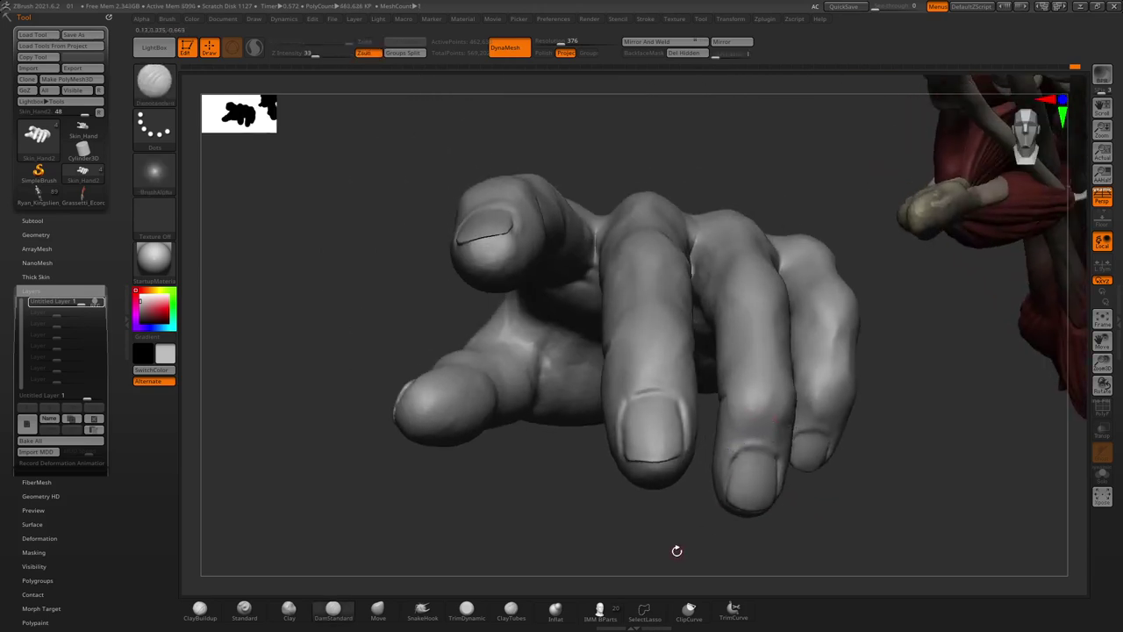
Sharpen and smooth the thumbnail rim from side and front views
mouse_move(533, 331)
right_down()
mouse_move(626, 476)
mouse_move(616, 379)
right_up()
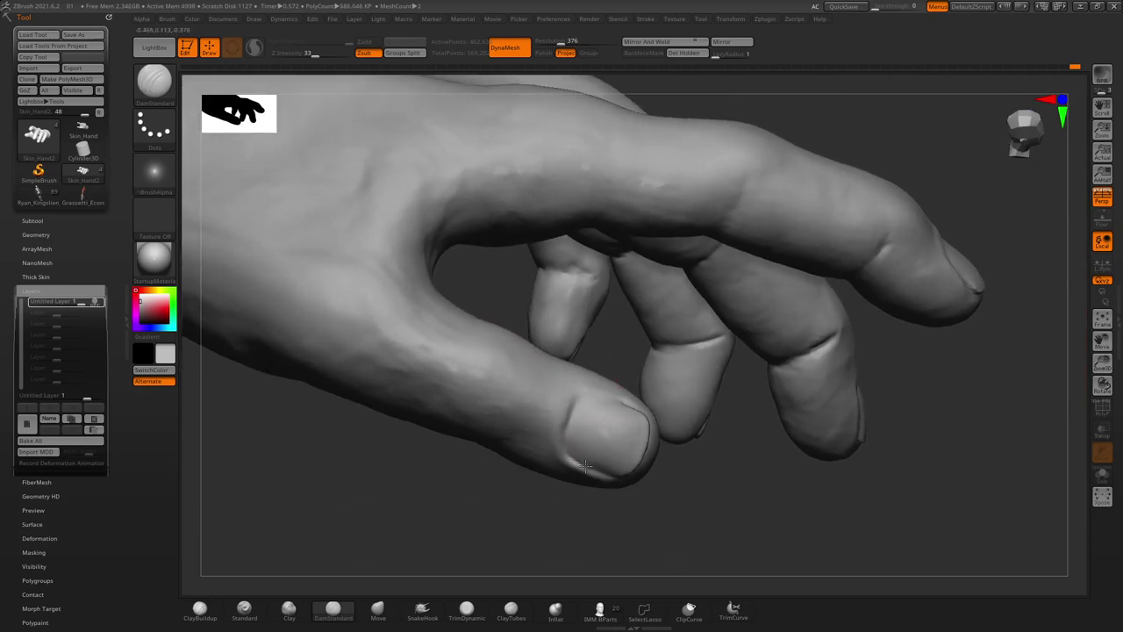
mouse_move(578, 460)
right_down()
mouse_move(606, 541)
mouse_move(652, 433)
mouse_move(609, 424)
right_up()
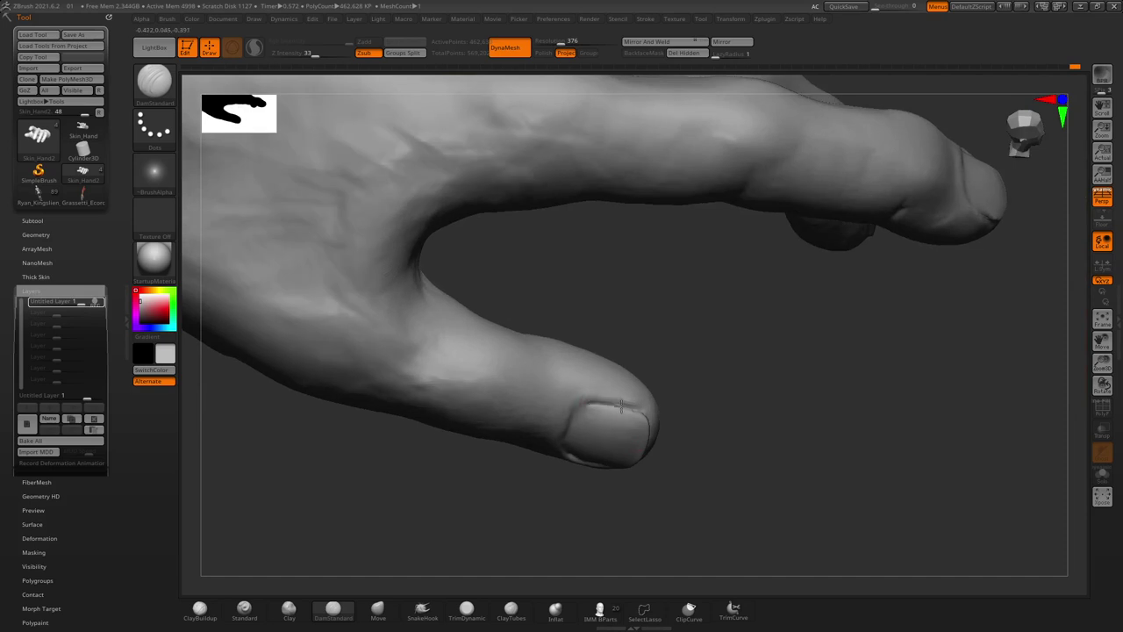
key(shift)
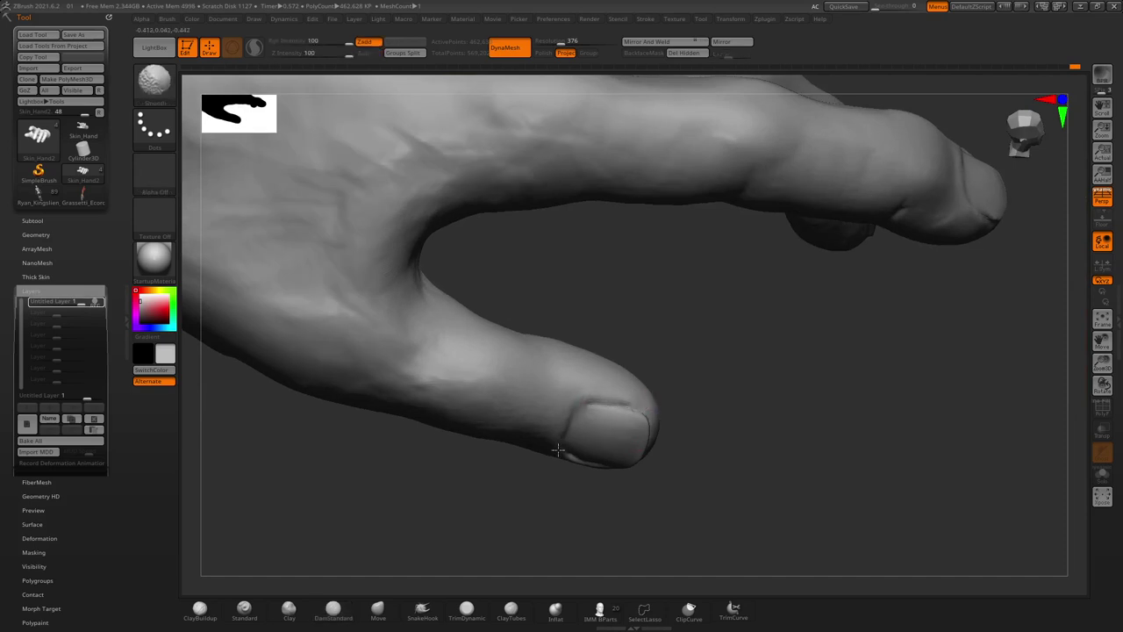
right_drag(558, 450, 563, 422)
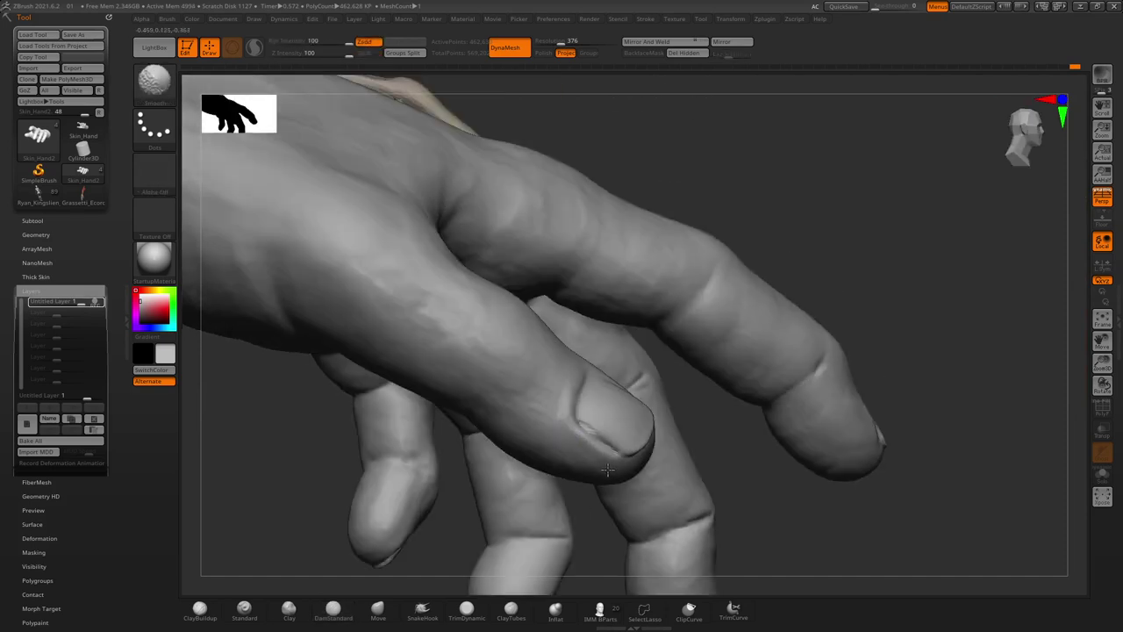
mouse_move(743, 469)
right_down()
mouse_move(662, 441)
mouse_move(707, 220)
mouse_move(656, 251)
mouse_move(481, 223)
mouse_move(514, 307)
mouse_move(487, 271)
mouse_move(532, 351)
mouse_move(431, 550)
right_up()
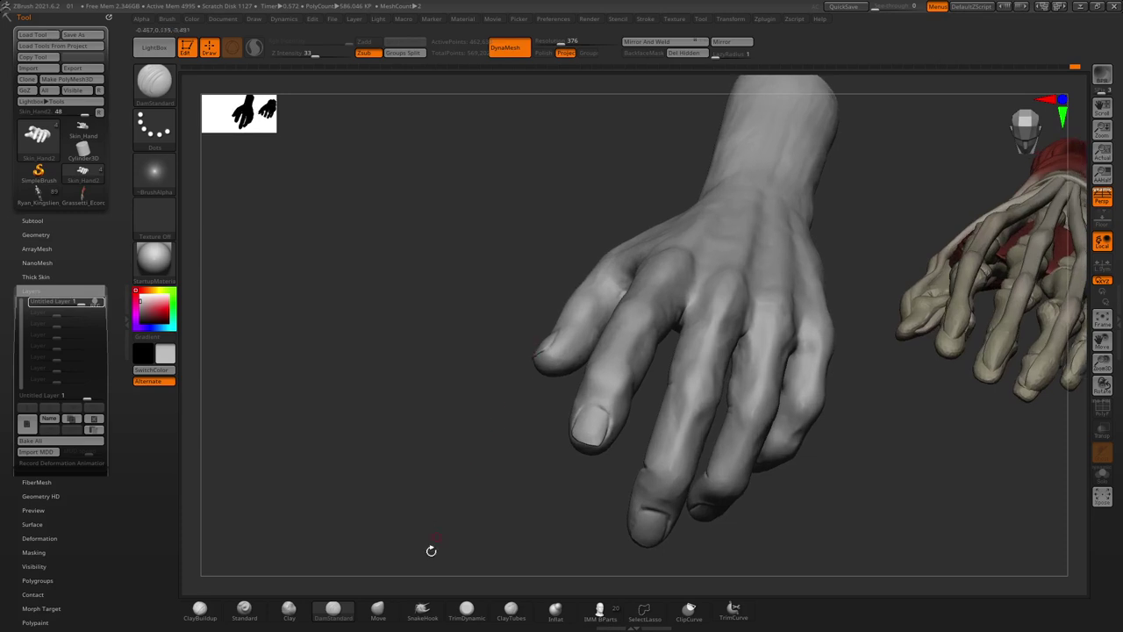
Nudge the fingertips into rounder shapes around the nails with the Move brush
click(377, 608)
right_click(430, 372)
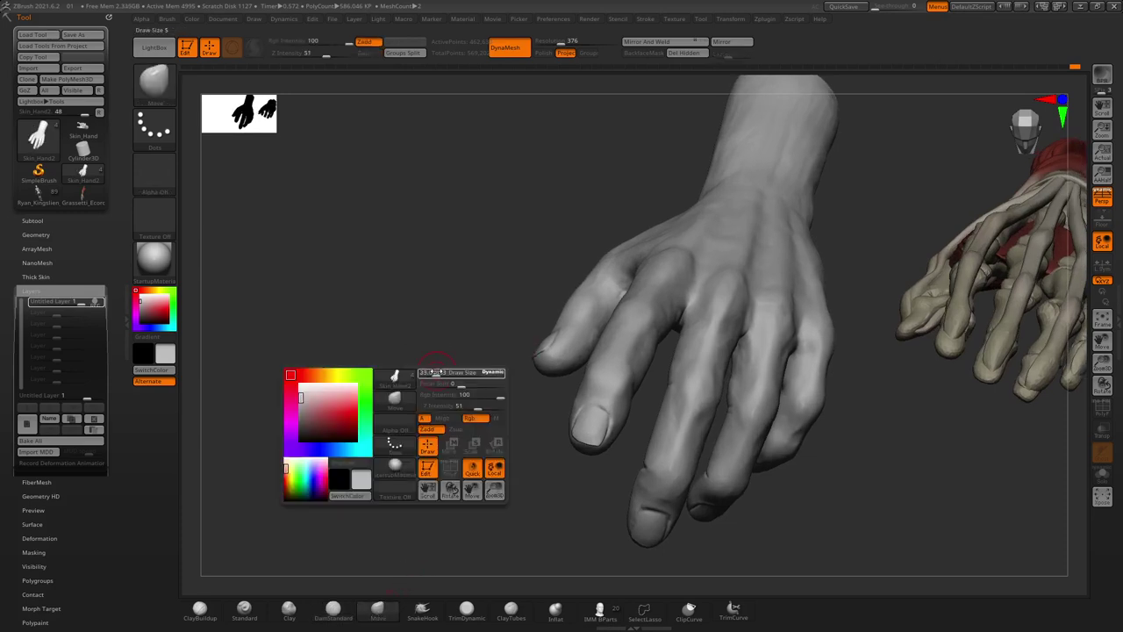
mouse_move(432, 372)
right_down()
mouse_move(492, 413)
mouse_move(577, 515)
mouse_move(545, 430)
right_up()
right_click(546, 430)
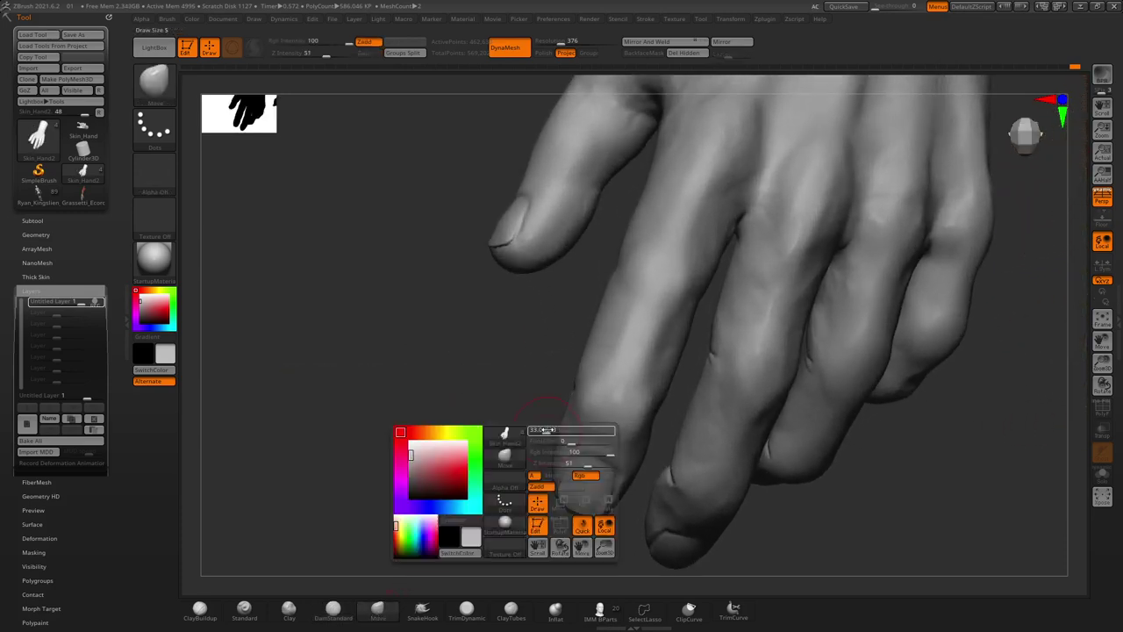
right_drag(531, 468, 558, 502)
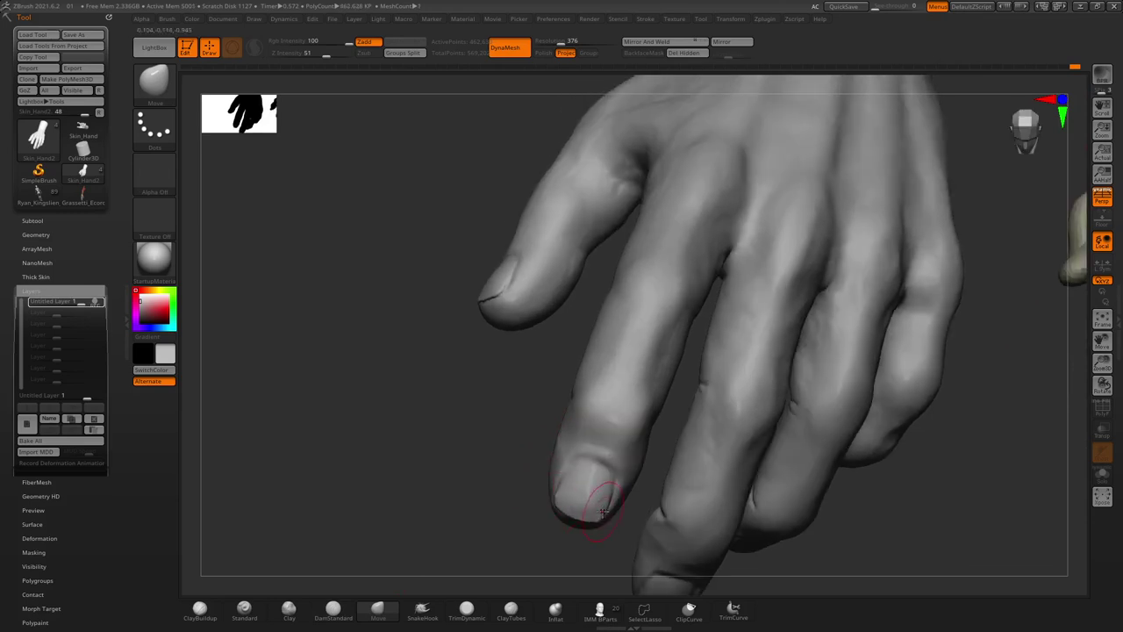
mouse_move(600, 534)
right_down()
mouse_move(582, 501)
mouse_move(579, 451)
mouse_move(623, 391)
right_up()
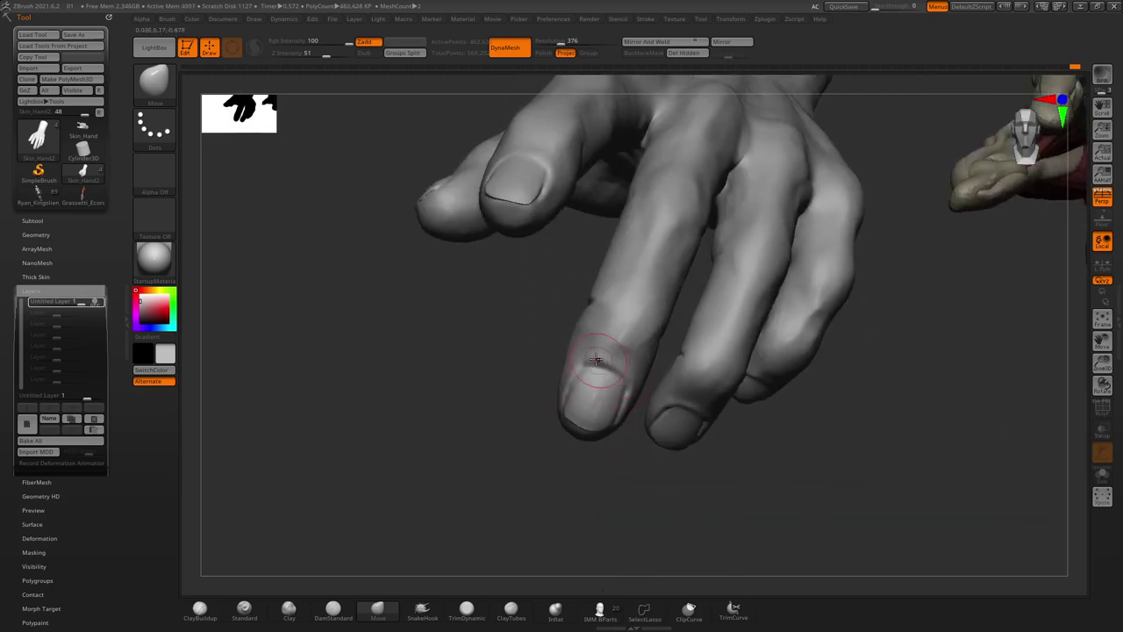
right_drag(542, 408, 557, 413)
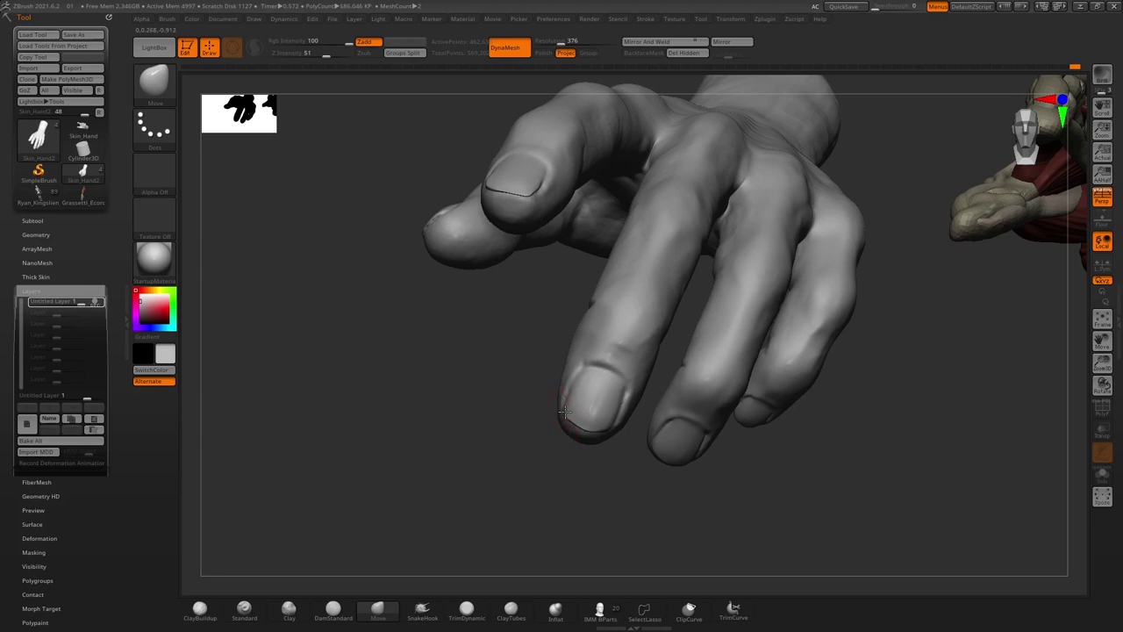
mouse_move(583, 425)
right_down()
mouse_move(672, 494)
mouse_move(641, 498)
right_up()
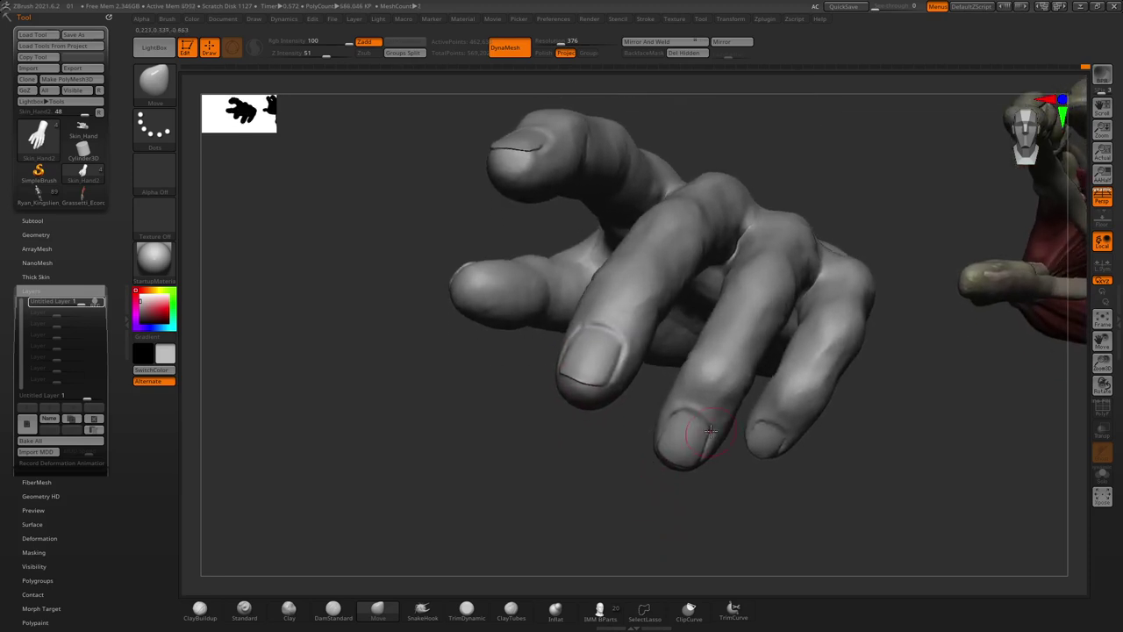
mouse_move(675, 454)
right_down()
mouse_move(494, 286)
mouse_move(474, 215)
right_up()
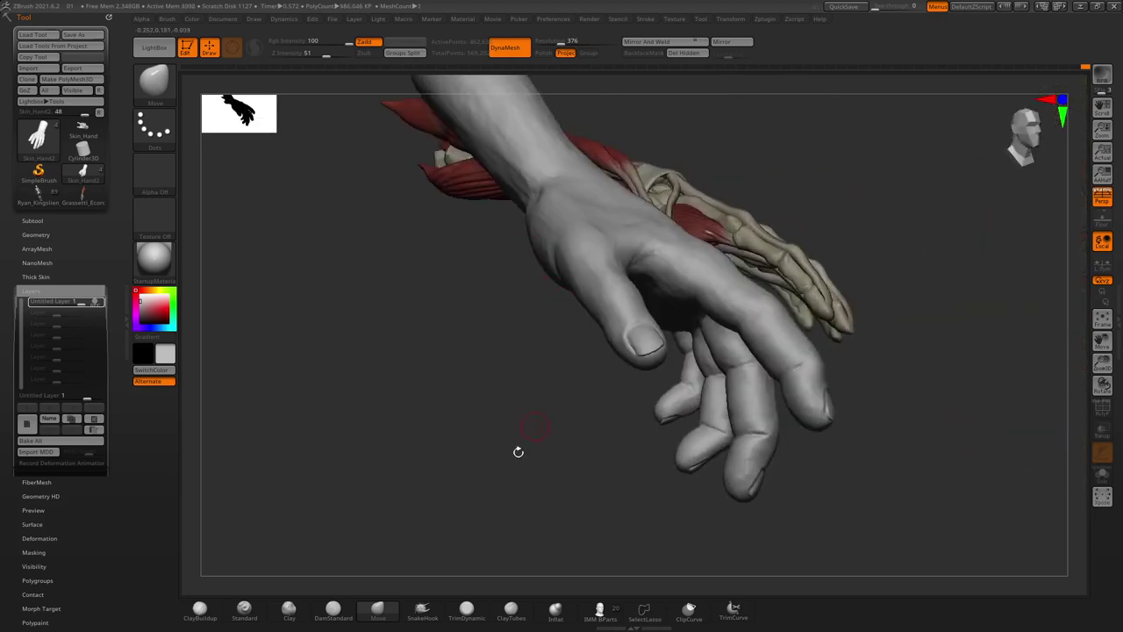
Select DamStandard and rotate to the back of the hand
click(351, 611)
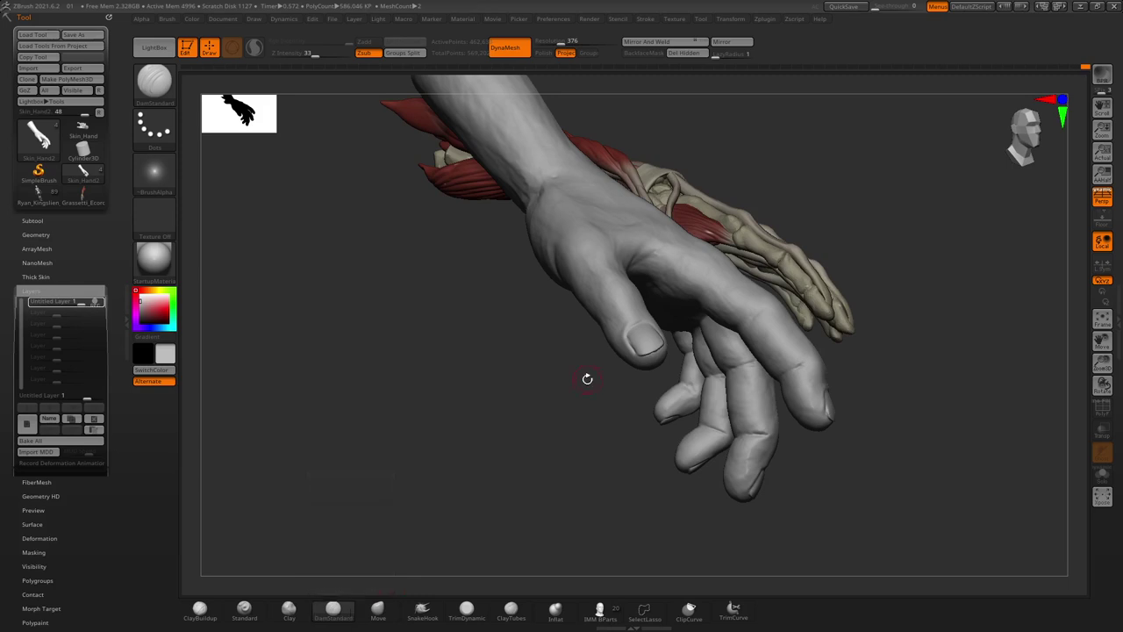
mouse_move(517, 384)
mouse_down()
mouse_move(527, 451)
mouse_move(549, 438)
mouse_move(529, 413)
mouse_move(545, 434)
mouse_move(647, 362)
mouse_move(641, 453)
mouse_move(657, 376)
mouse_move(725, 325)
mouse_up()
Cut the first wrinkle creases across a finger knuckle and inspect them closely
key(space)
mouse_move(684, 361)
mouse_down()
mouse_move(722, 338)
mouse_move(726, 349)
mouse_up()
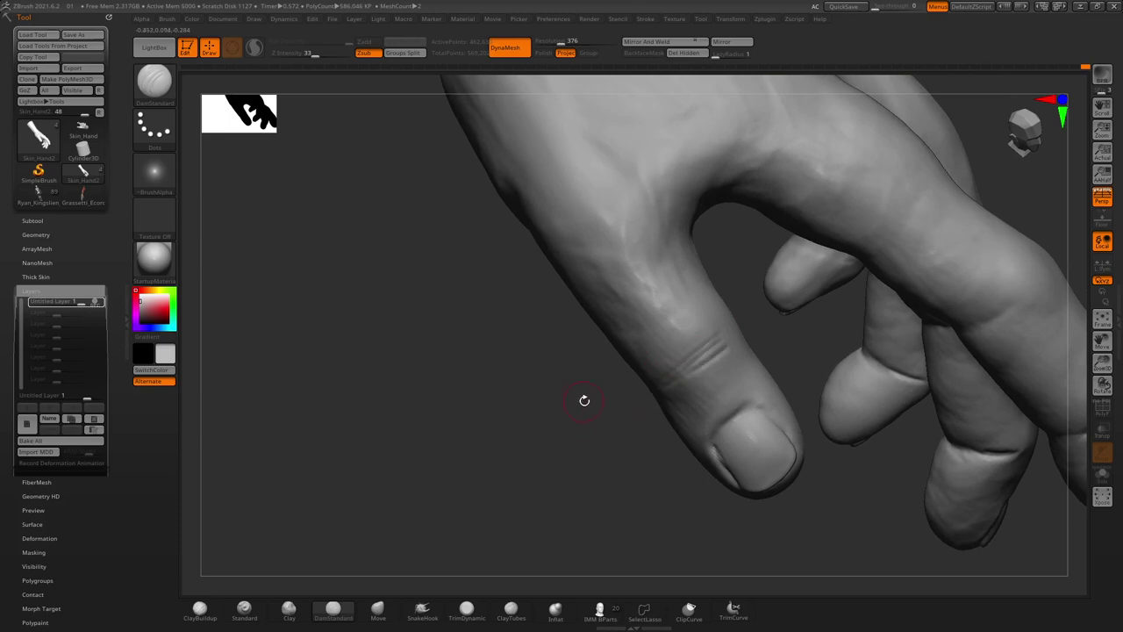
mouse_move(584, 399)
mouse_down()
mouse_move(667, 321)
mouse_move(715, 326)
mouse_move(724, 345)
mouse_up()
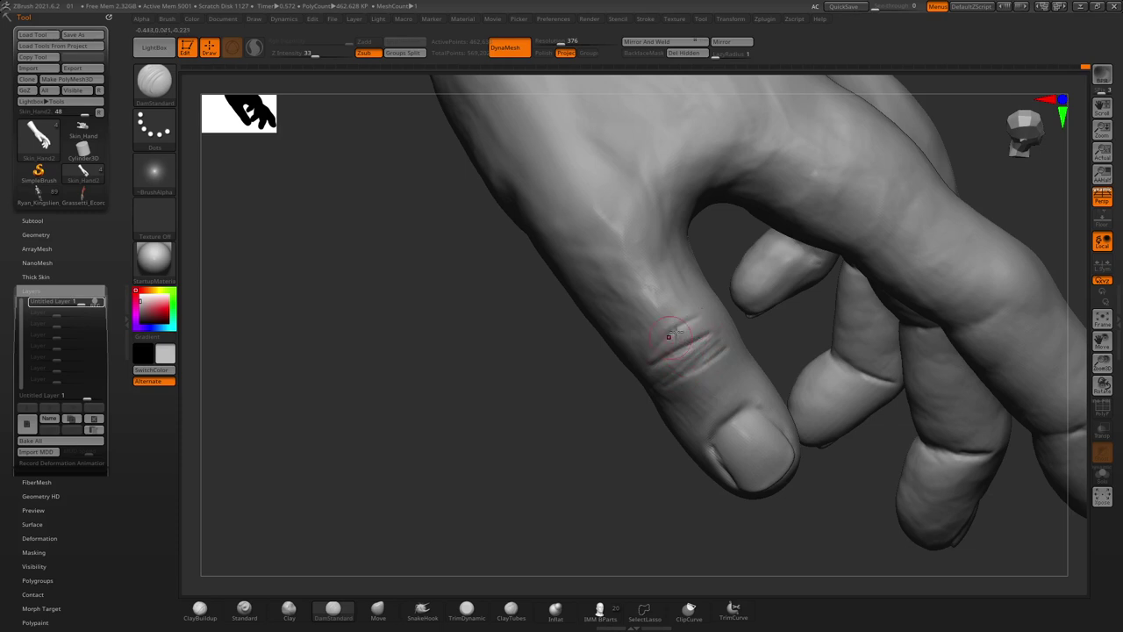
drag(579, 419, 614, 395)
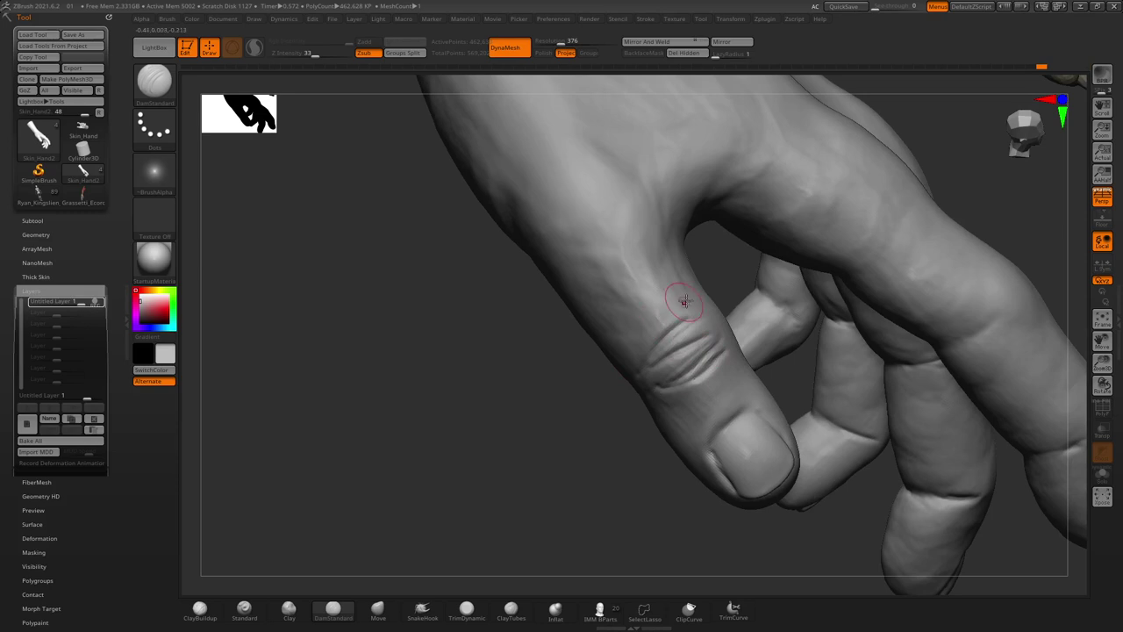
mouse_move(614, 368)
mouse_down()
mouse_move(596, 394)
mouse_move(653, 367)
mouse_up()
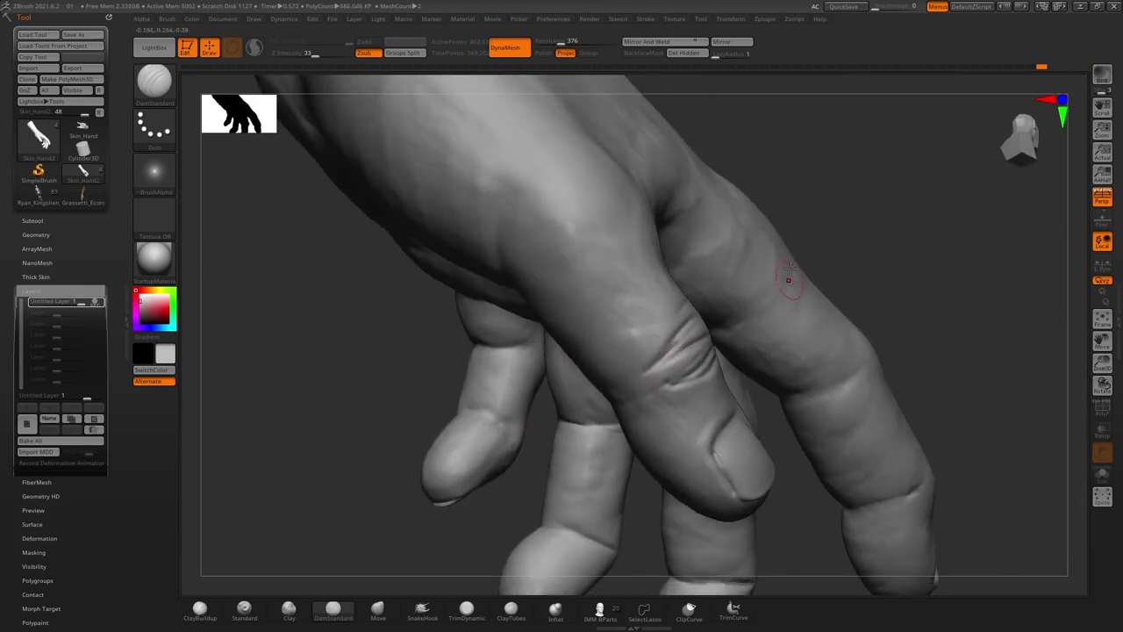
mouse_move(790, 270)
mouse_down()
mouse_move(704, 338)
mouse_move(735, 331)
mouse_up()
mouse_move(721, 450)
mouse_down()
mouse_move(623, 373)
mouse_move(684, 328)
mouse_move(646, 397)
mouse_move(547, 425)
mouse_up()
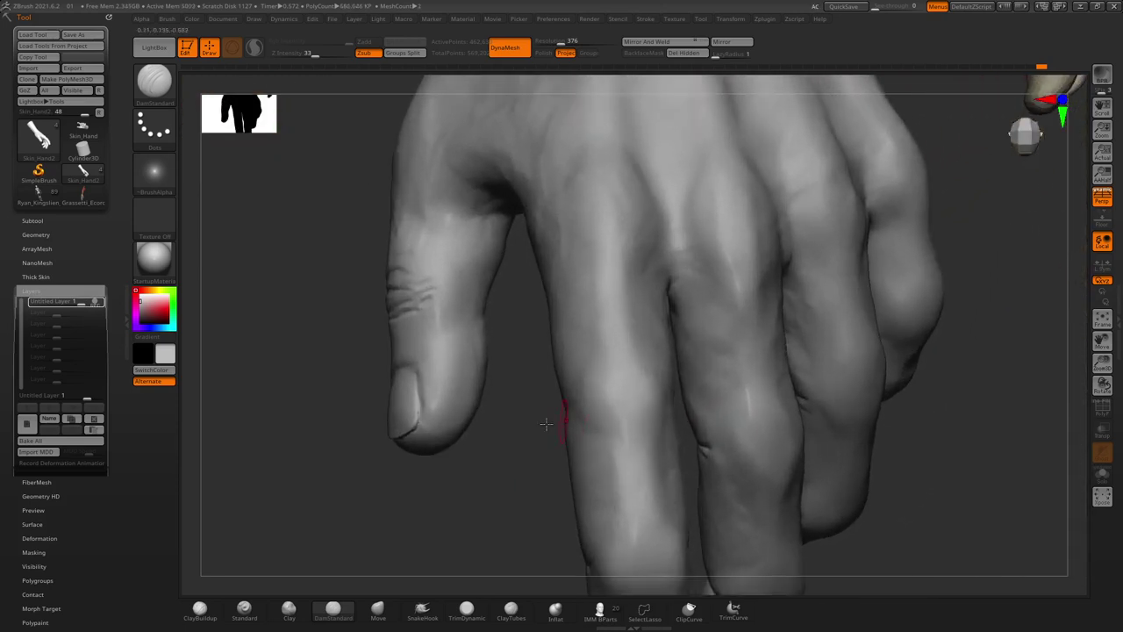
drag(527, 483, 657, 399)
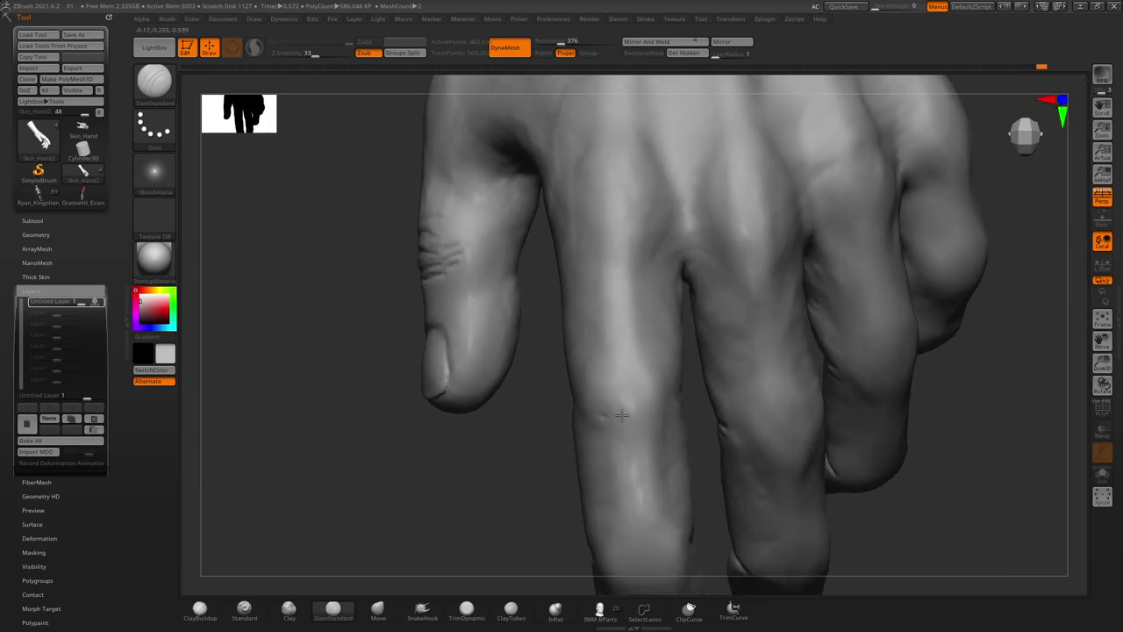
Cut two crease grooves across the middle-finger knuckle
drag(590, 382, 645, 380)
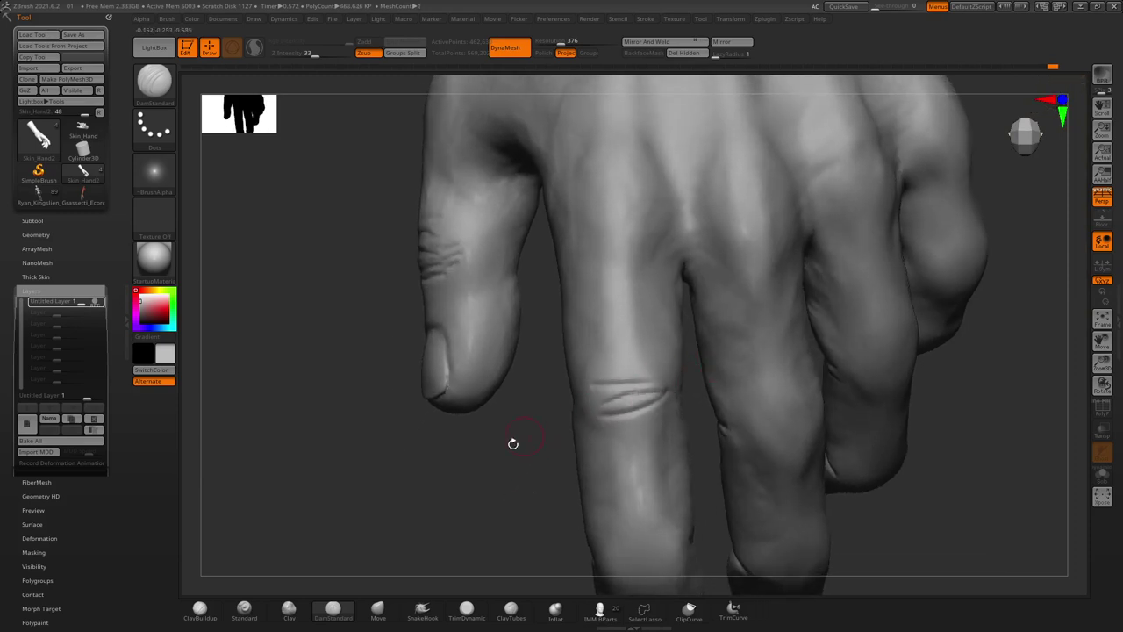
drag(512, 444, 625, 375)
mouse_move(790, 492)
mouse_down()
mouse_move(772, 454)
mouse_move(614, 386)
mouse_up()
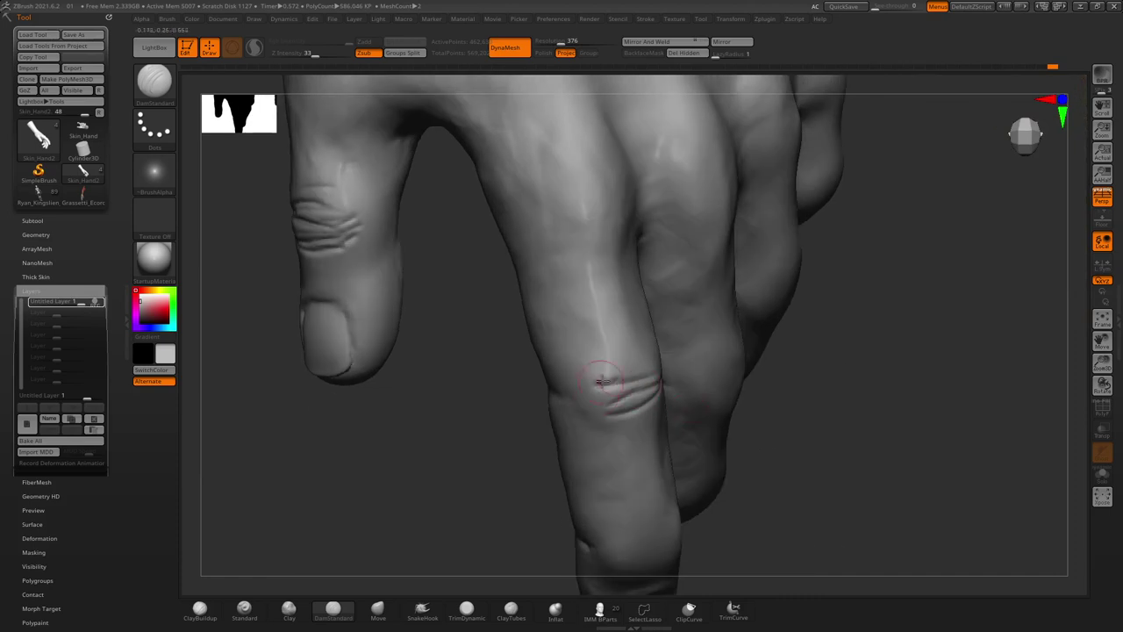
mouse_move(537, 456)
mouse_down()
mouse_move(537, 406)
mouse_move(561, 424)
mouse_move(644, 348)
mouse_up()
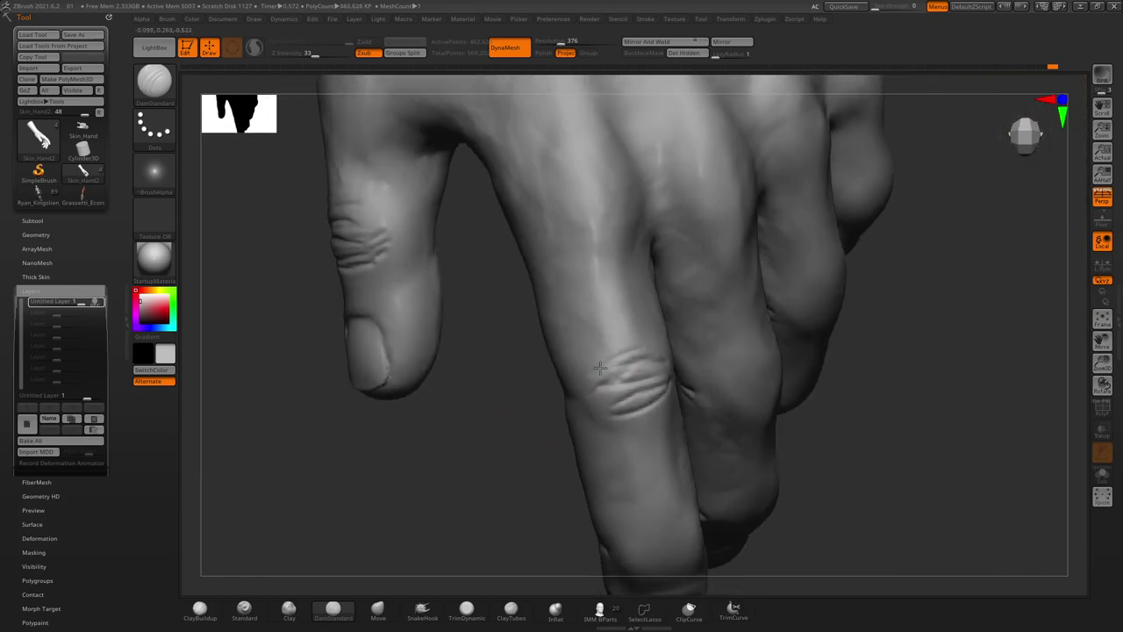
mouse_move(588, 373)
mouse_down()
mouse_move(511, 456)
mouse_move(597, 422)
mouse_move(545, 529)
mouse_move(595, 473)
mouse_move(632, 388)
mouse_up()
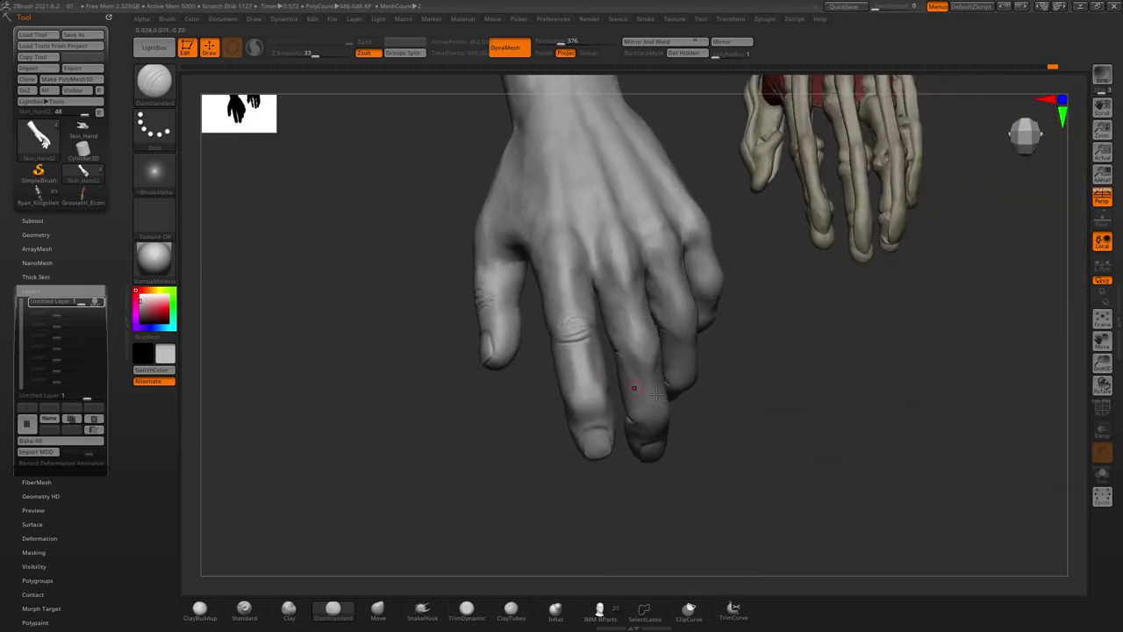
mouse_move(796, 455)
mouse_down()
mouse_move(760, 488)
mouse_move(787, 543)
mouse_up()
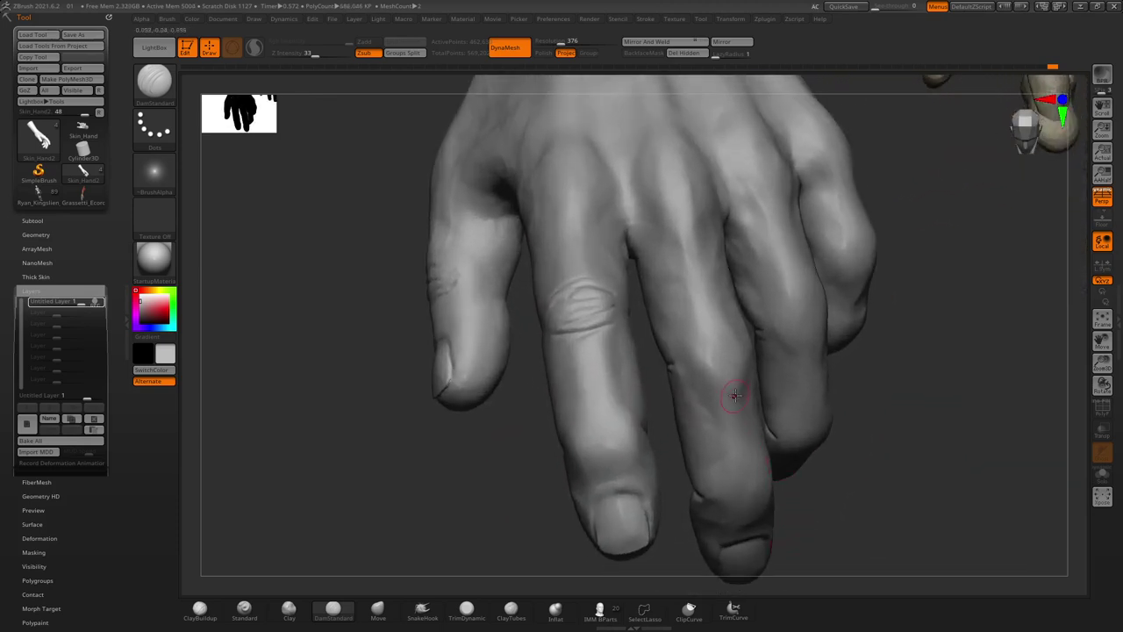
Carve and deepen a thin knuckle crease, undoing one stroke
drag(701, 379, 749, 370)
drag(806, 449, 827, 488)
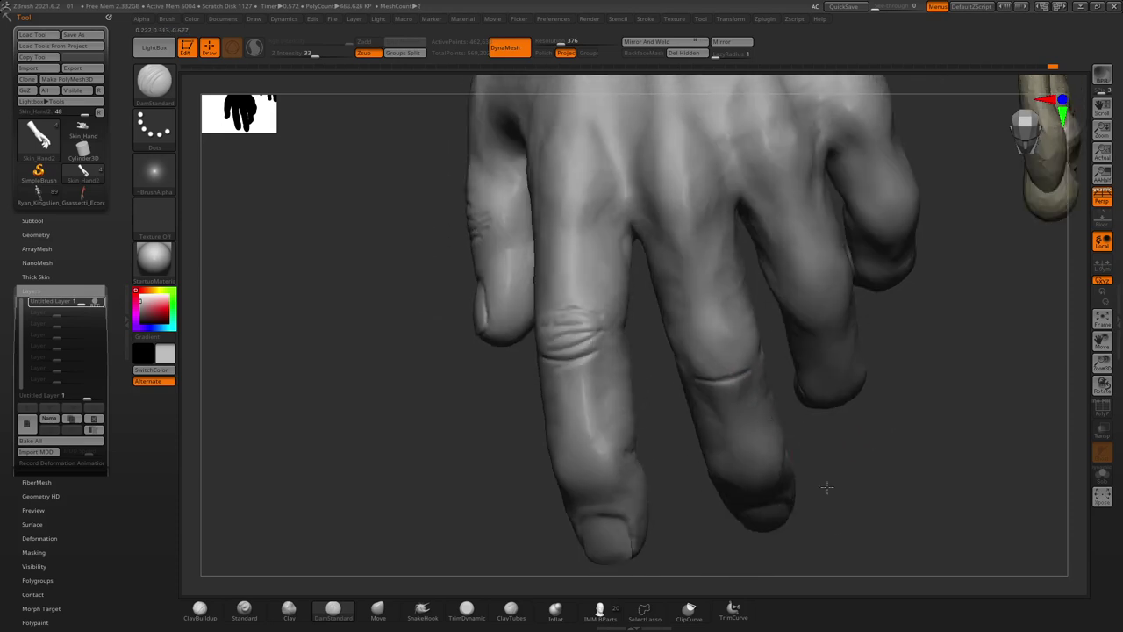
drag(691, 375, 730, 358)
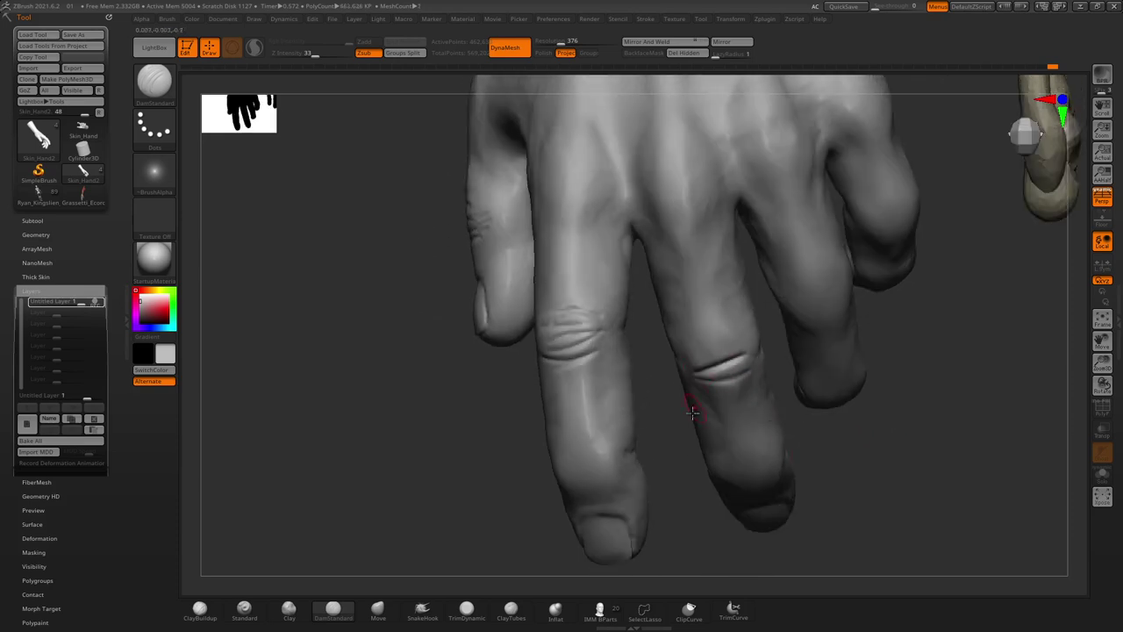
drag(692, 413, 673, 383)
key(ctrl+z)
key(ctrl+z)
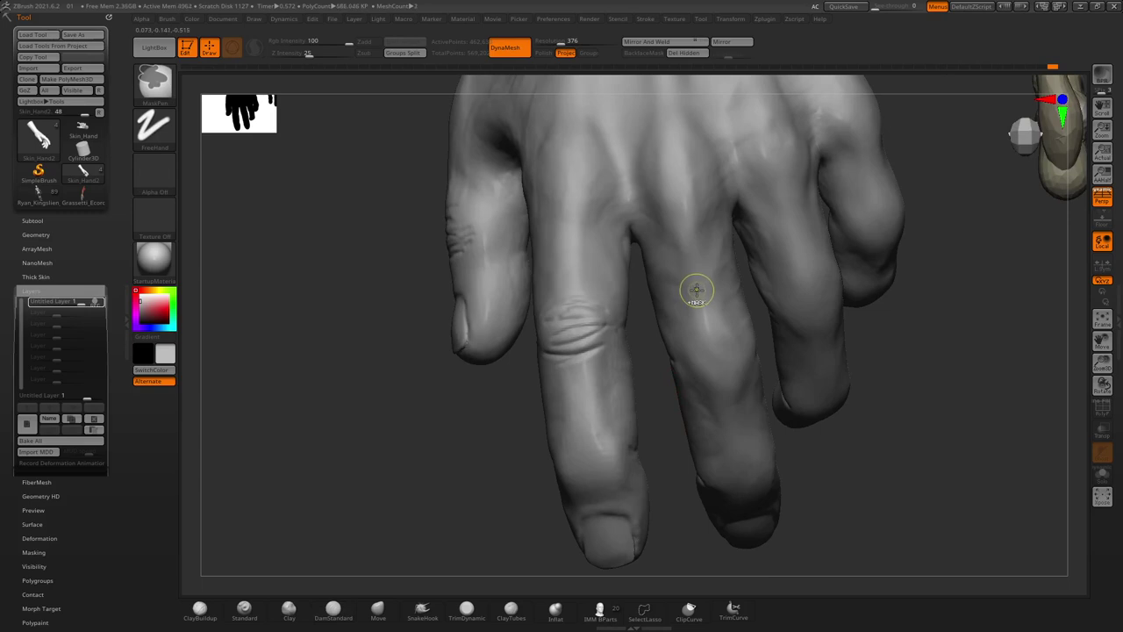
drag(672, 417, 738, 364)
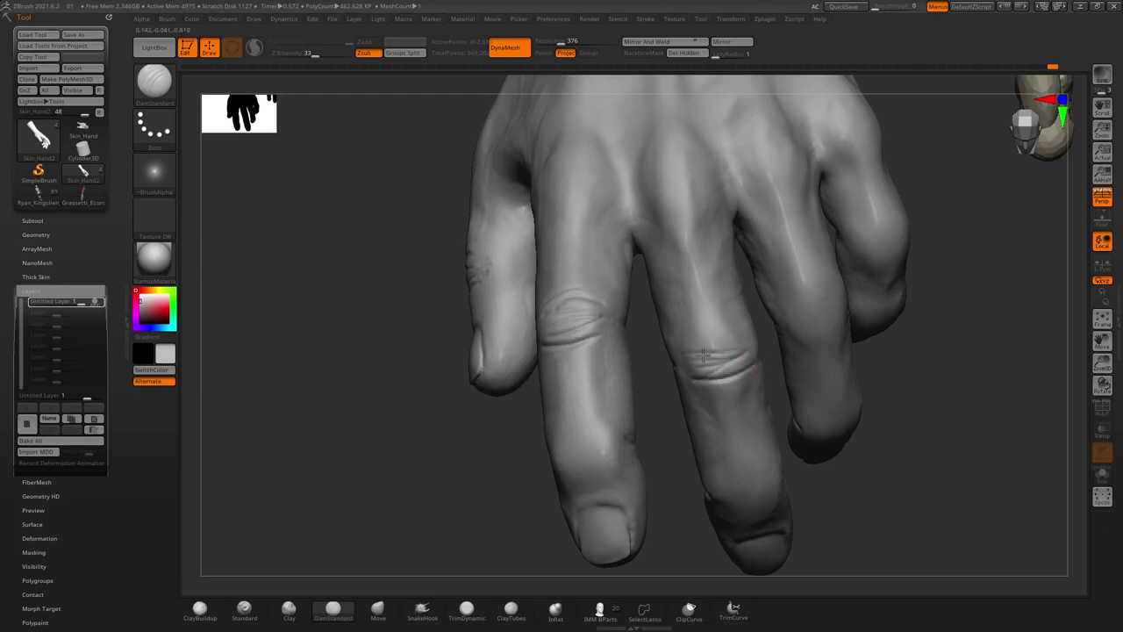
drag(867, 501, 737, 354)
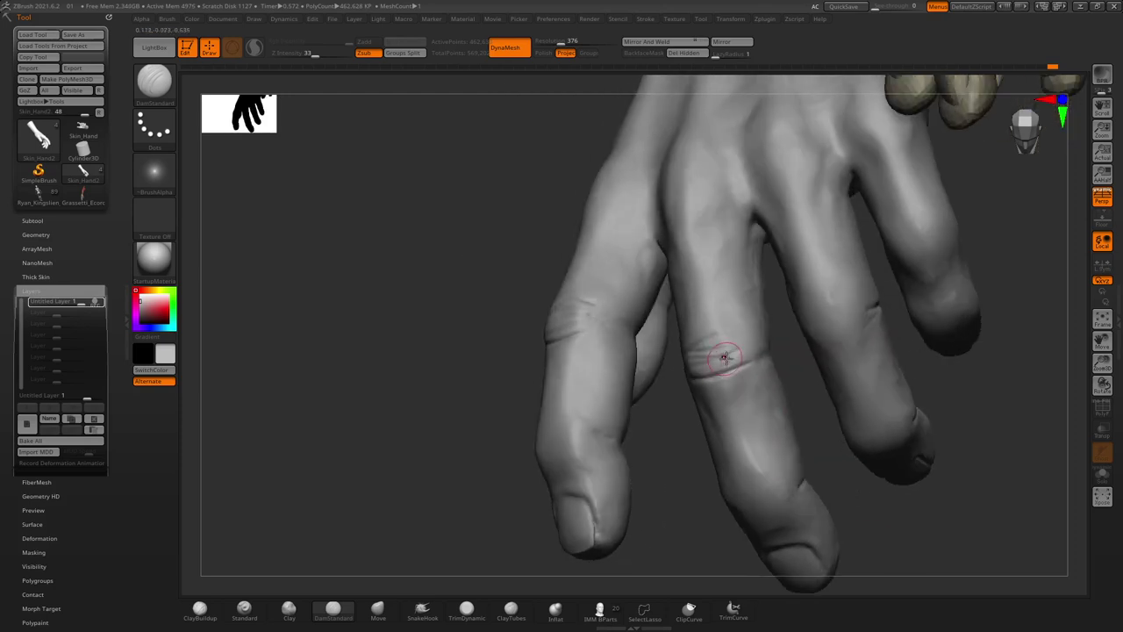
mouse_move(669, 441)
mouse_down()
mouse_move(702, 396)
mouse_move(683, 391)
mouse_move(739, 369)
mouse_move(725, 354)
mouse_move(867, 494)
mouse_move(872, 474)
mouse_move(744, 378)
mouse_up()
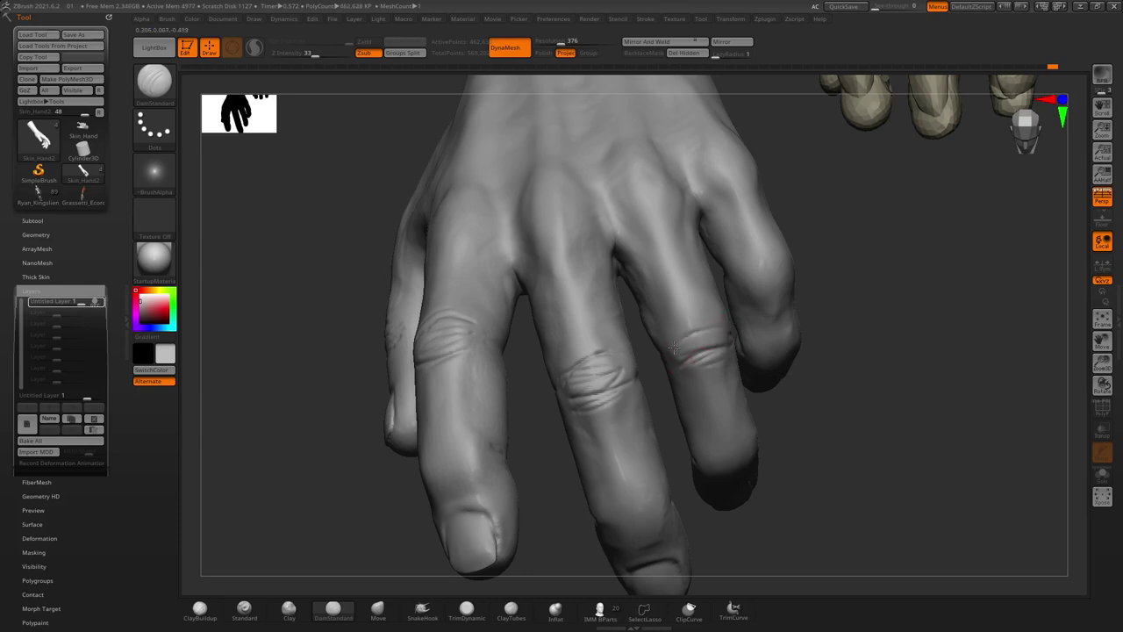
Add more wrinkle lines to the ring-finger knuckle, checking them from the side
drag(674, 347, 689, 323)
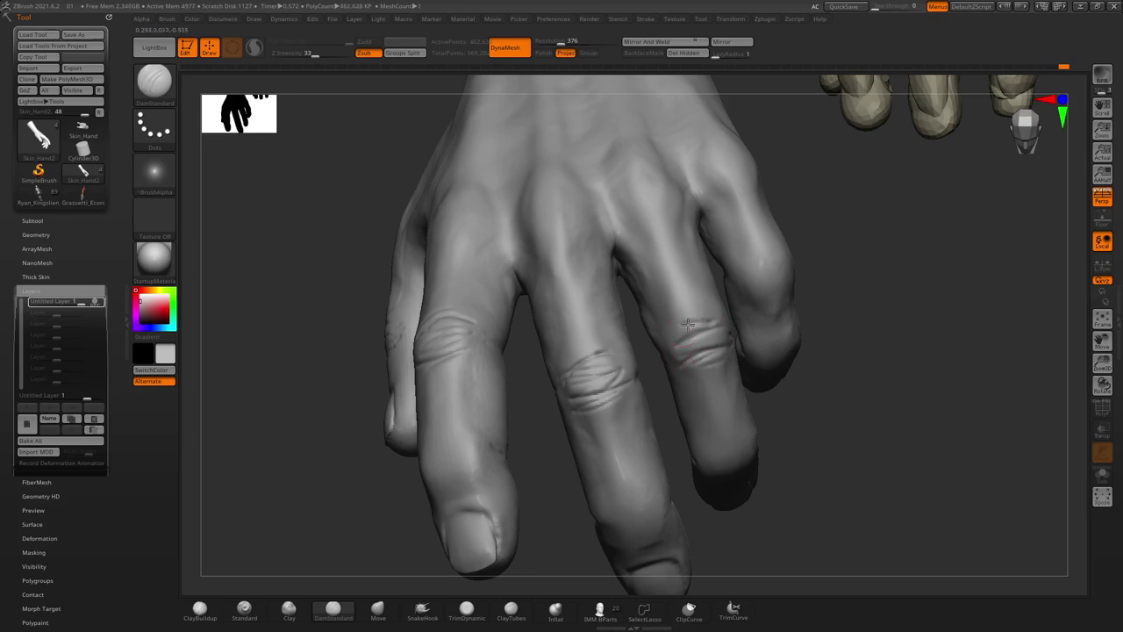
drag(827, 447, 732, 328)
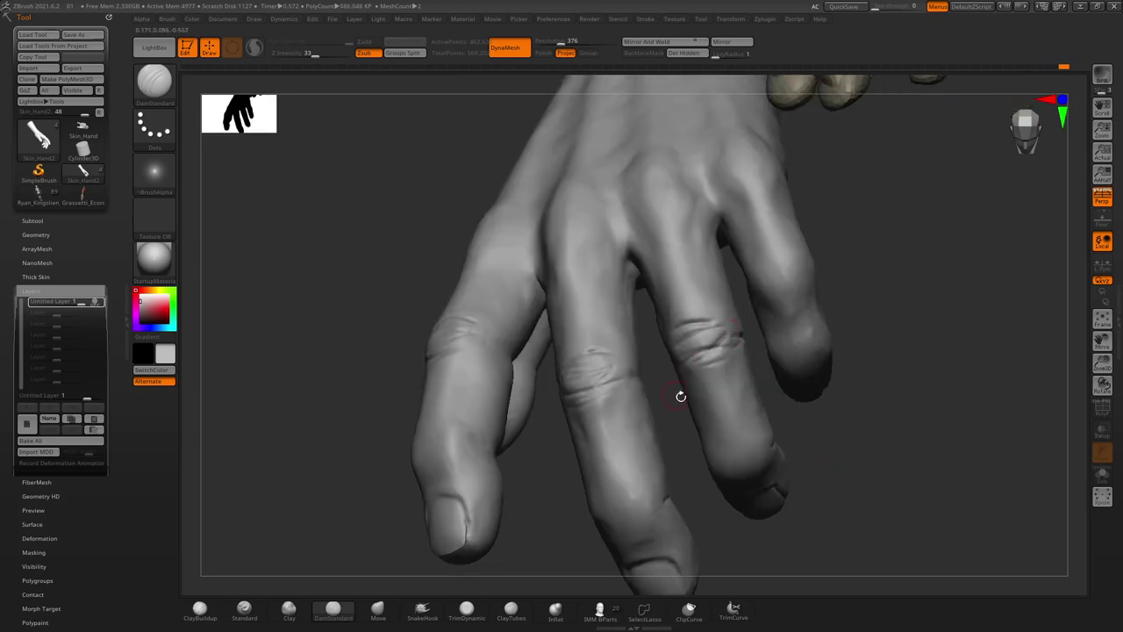
mouse_move(681, 395)
mouse_down()
mouse_move(843, 431)
mouse_move(686, 345)
mouse_up()
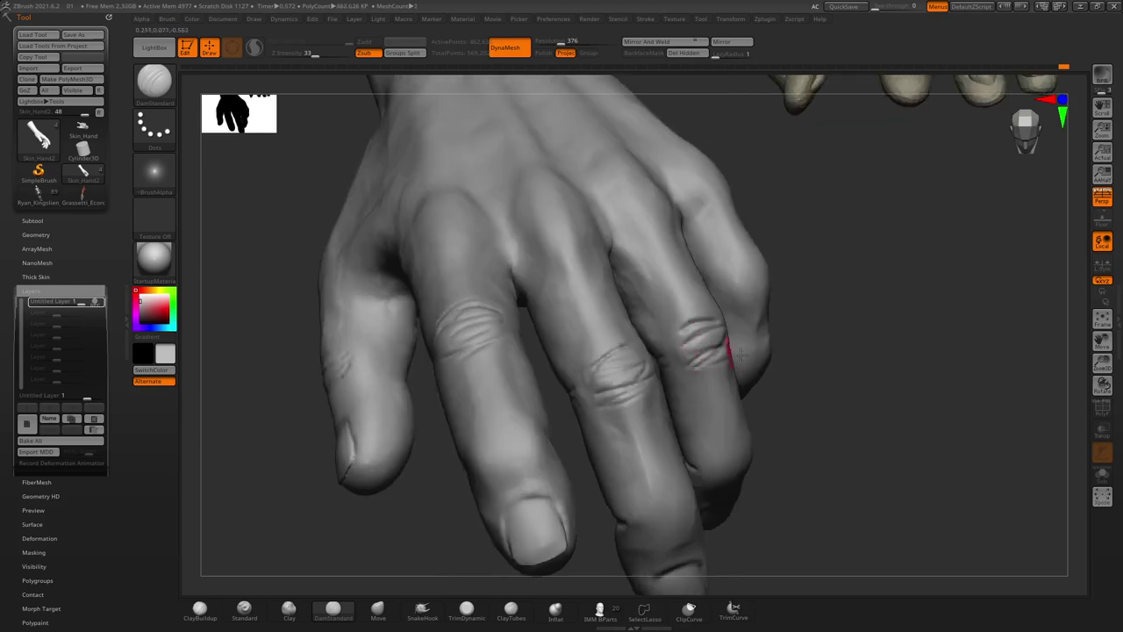
mouse_move(811, 315)
mouse_down()
mouse_move(709, 266)
mouse_move(643, 316)
mouse_up()
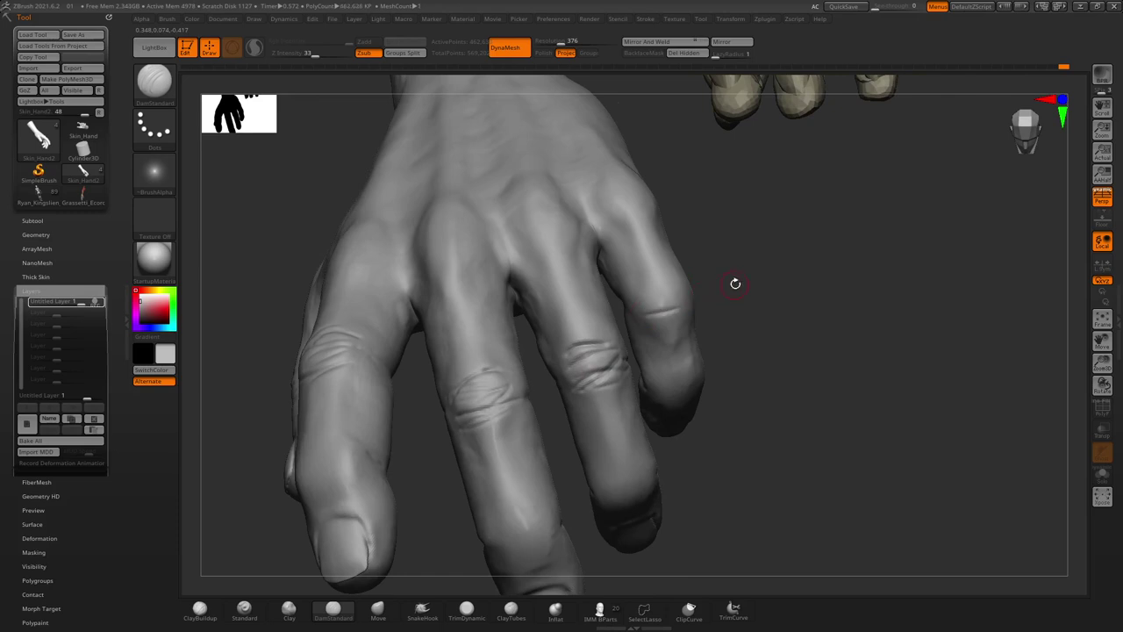
mouse_move(735, 283)
mouse_down()
mouse_move(658, 316)
mouse_move(691, 320)
mouse_up()
drag(709, 273, 658, 294)
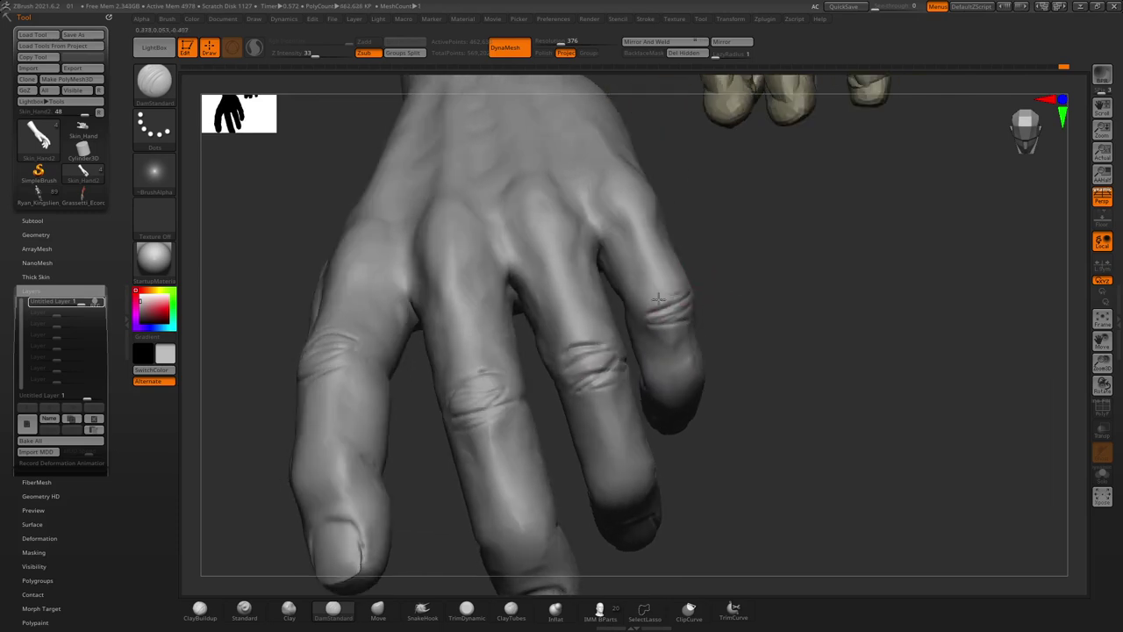
drag(760, 326, 674, 298)
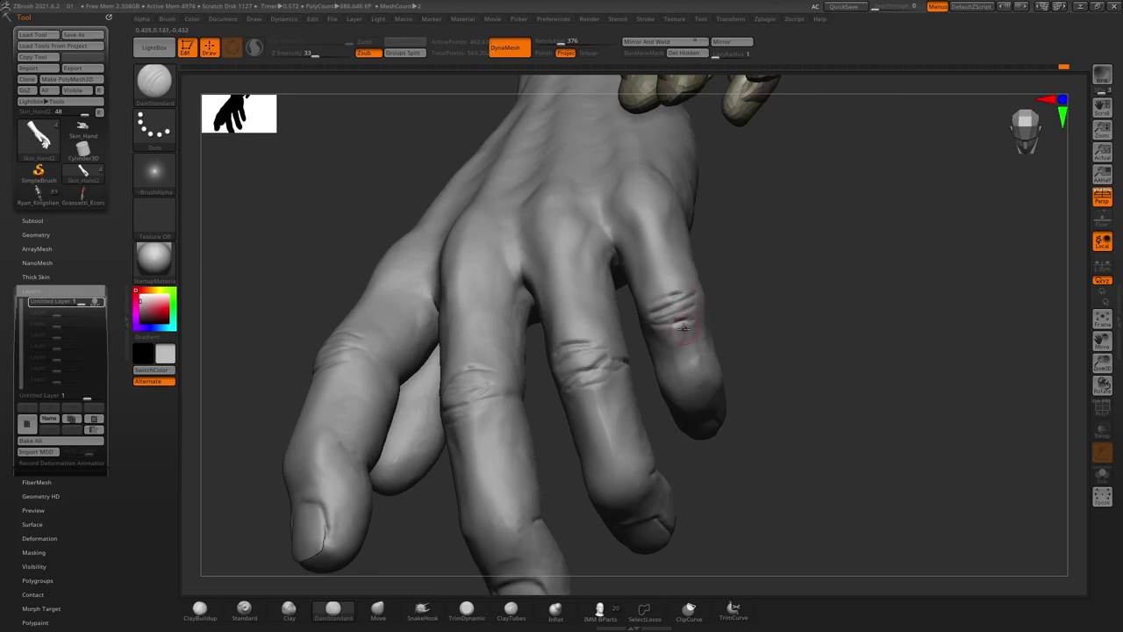
drag(778, 361, 687, 318)
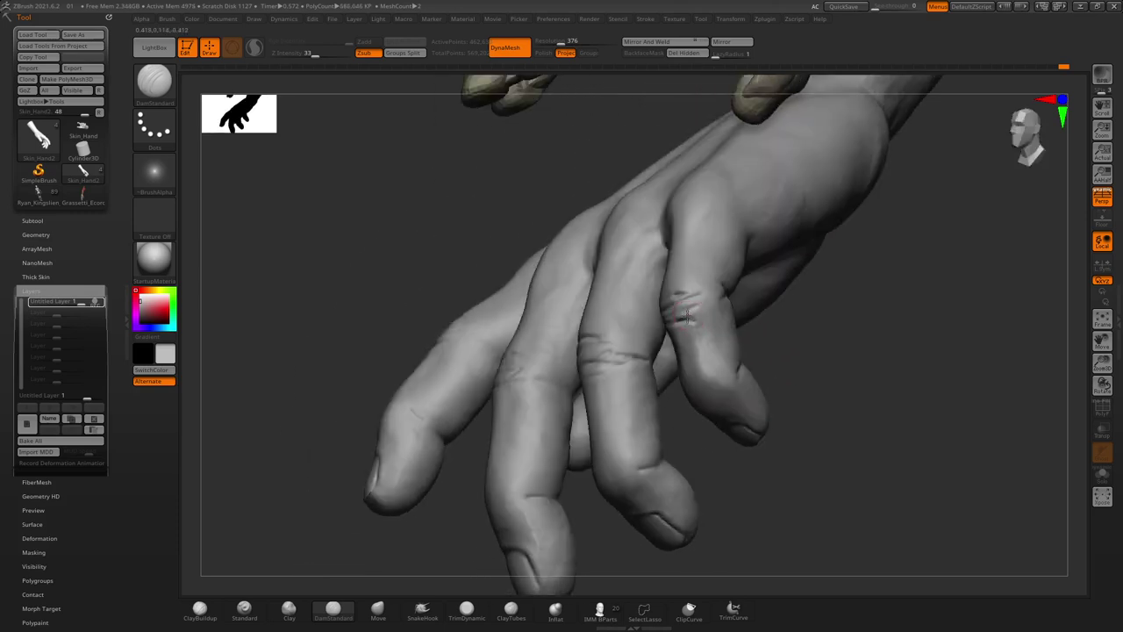
mouse_move(764, 343)
mouse_down()
mouse_move(830, 359)
mouse_move(413, 281)
mouse_move(373, 318)
mouse_up()
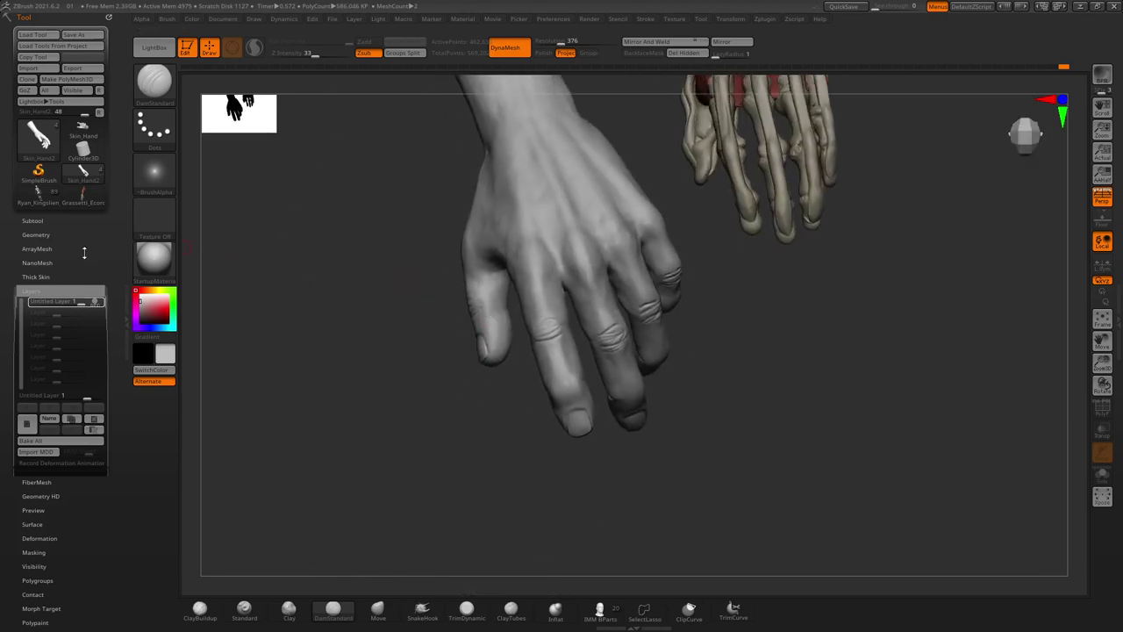
Apply Mask By Cavity from Tool > Masking to protect the hand's creases
click(75, 290)
click(44, 363)
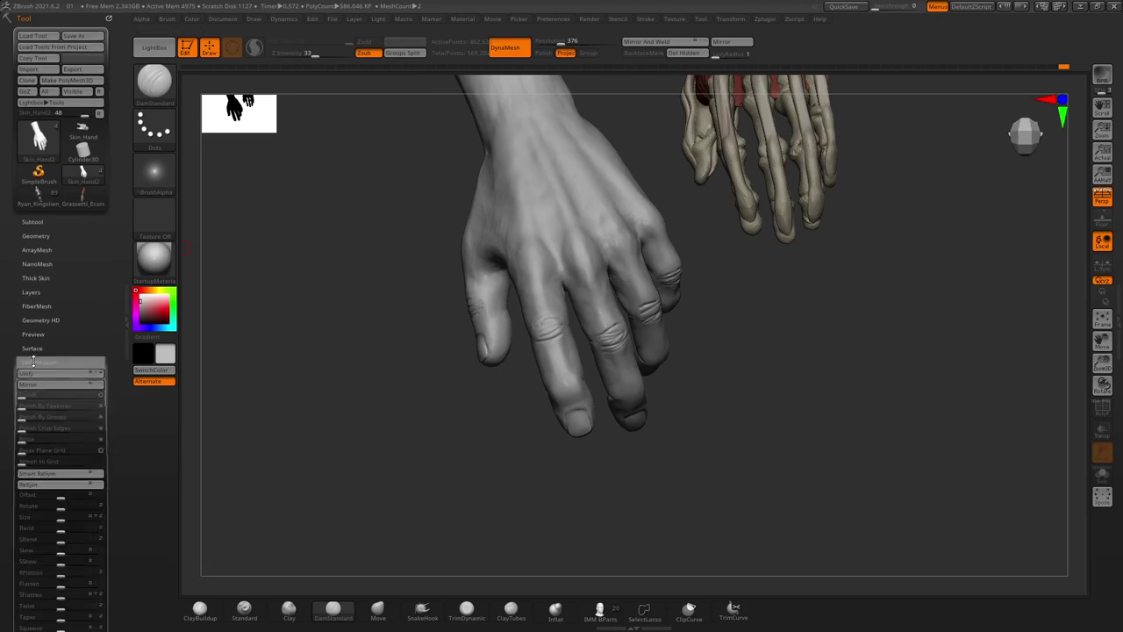
click(34, 363)
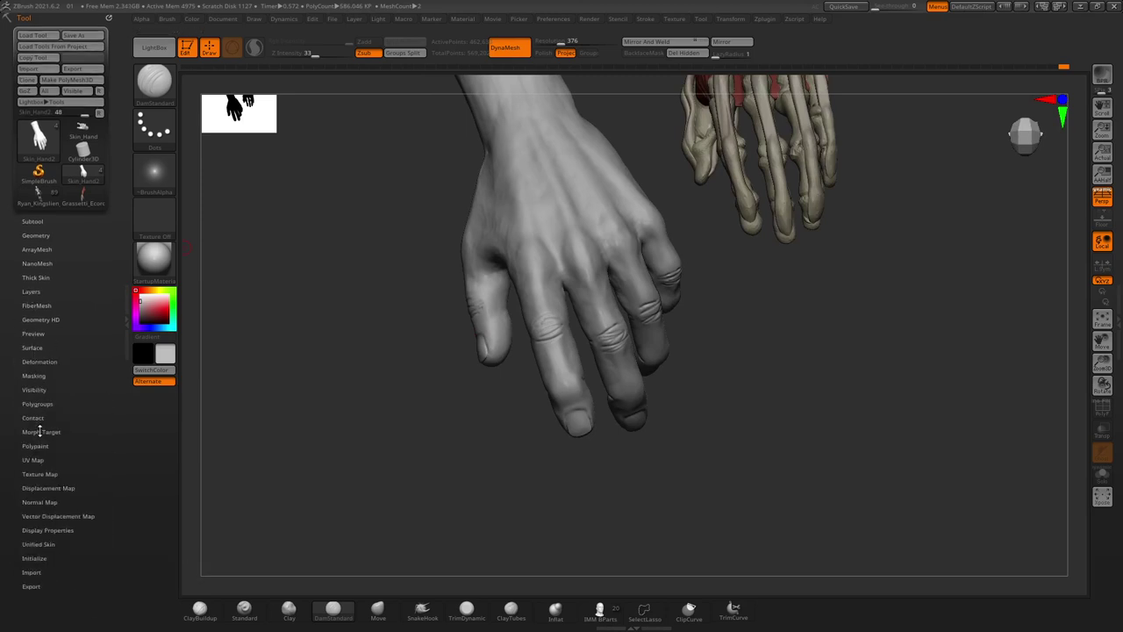
click(34, 376)
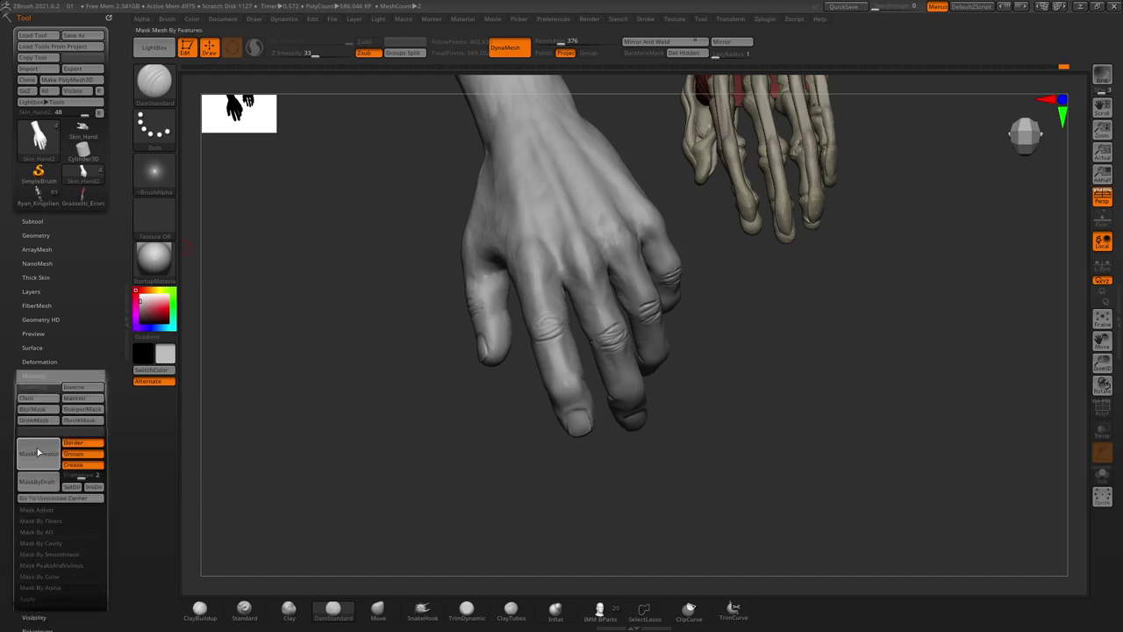
click(49, 542)
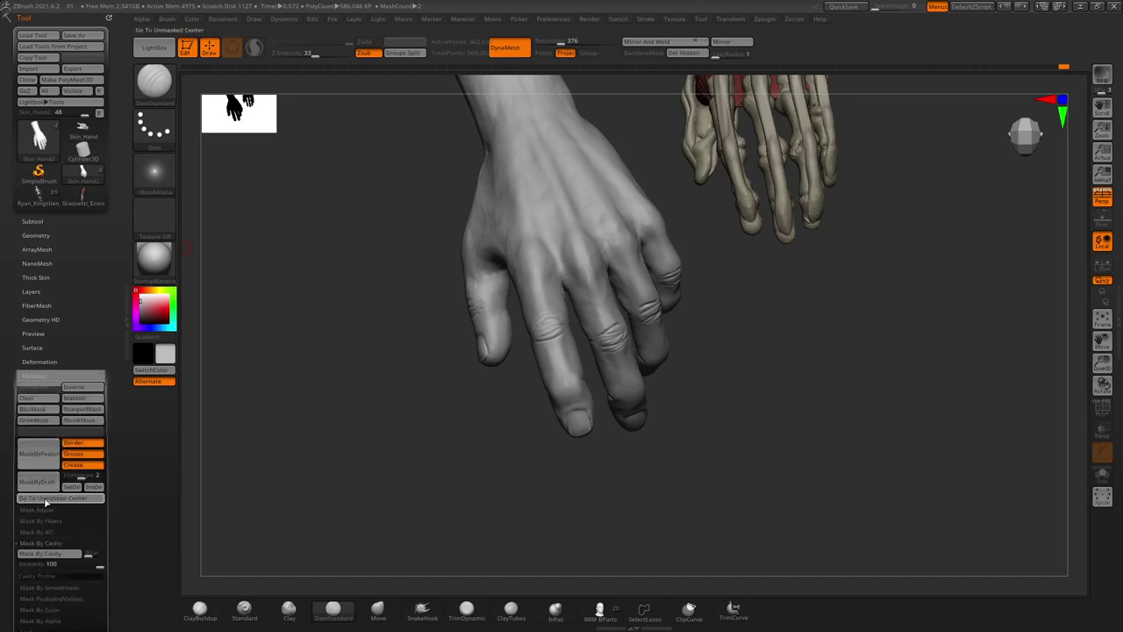
click(50, 554)
key(space)
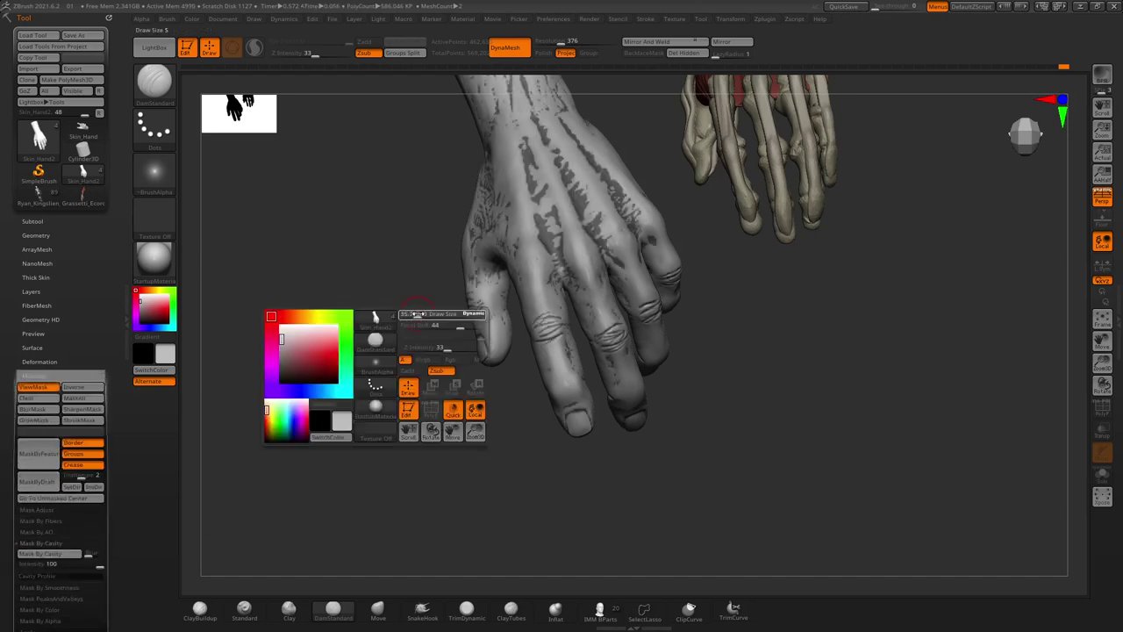
Clear the cavity mask and puff up the knuckle wrinkles with the Inflat brush
click(555, 608)
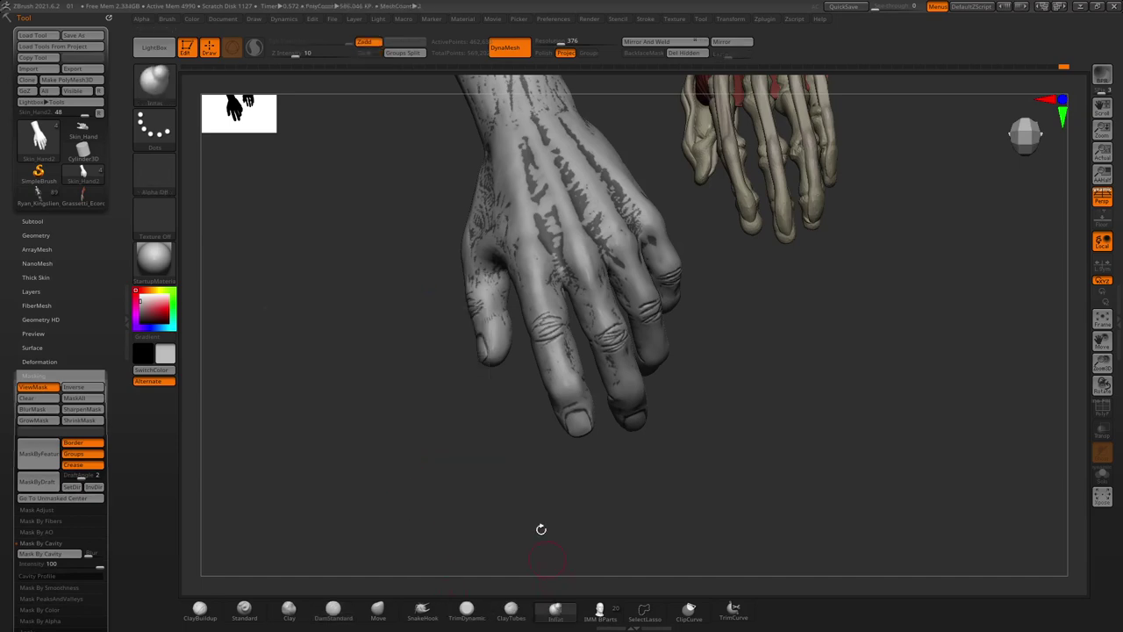
mouse_move(538, 529)
ctrl+right_down()
mouse_move(549, 456)
mouse_move(539, 375)
mouse_move(582, 376)
ctrl+right_up()
key(space)
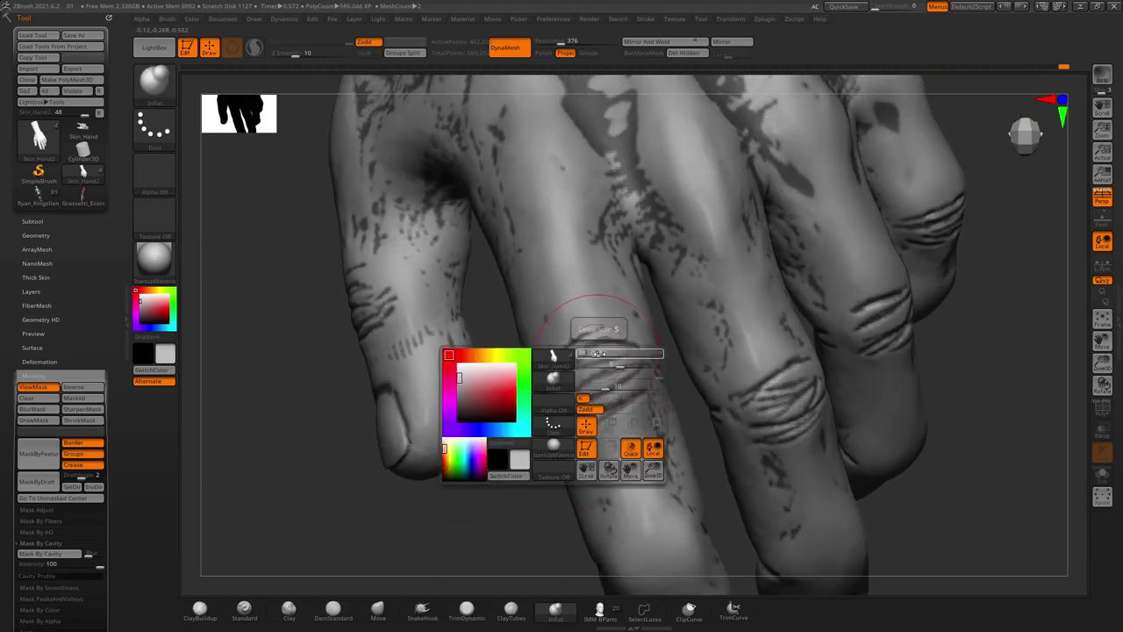
click(27, 397)
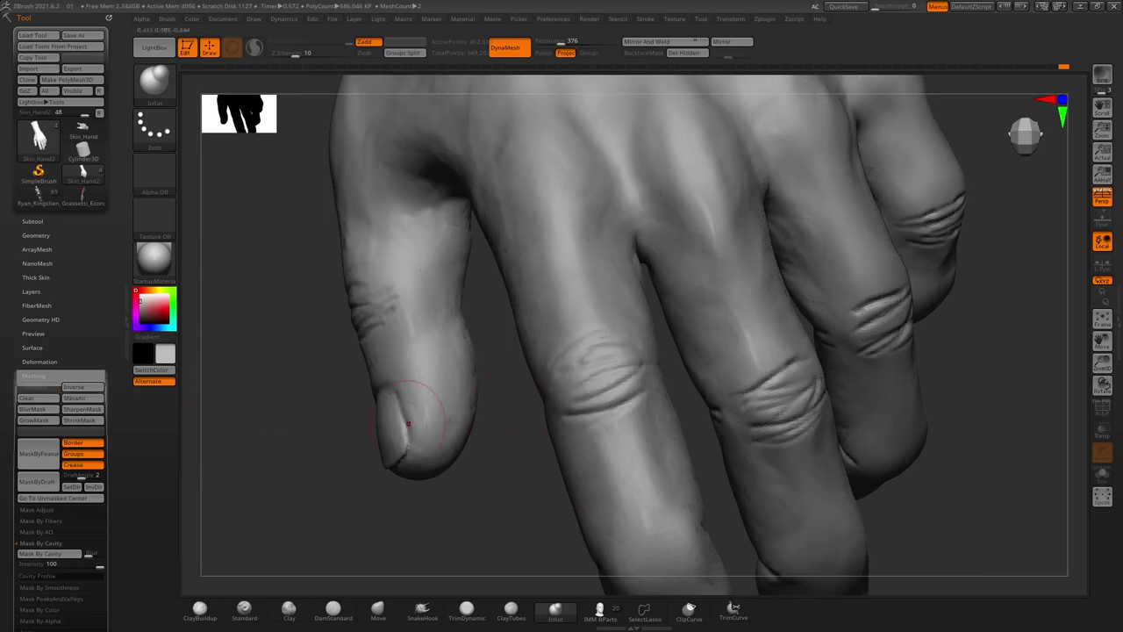
drag(591, 382, 606, 387)
mouse_move(509, 436)
right_down()
mouse_move(514, 466)
mouse_move(582, 379)
right_up()
mouse_move(577, 339)
right_down()
mouse_move(489, 446)
mouse_move(595, 367)
mouse_move(702, 371)
mouse_move(685, 343)
right_up()
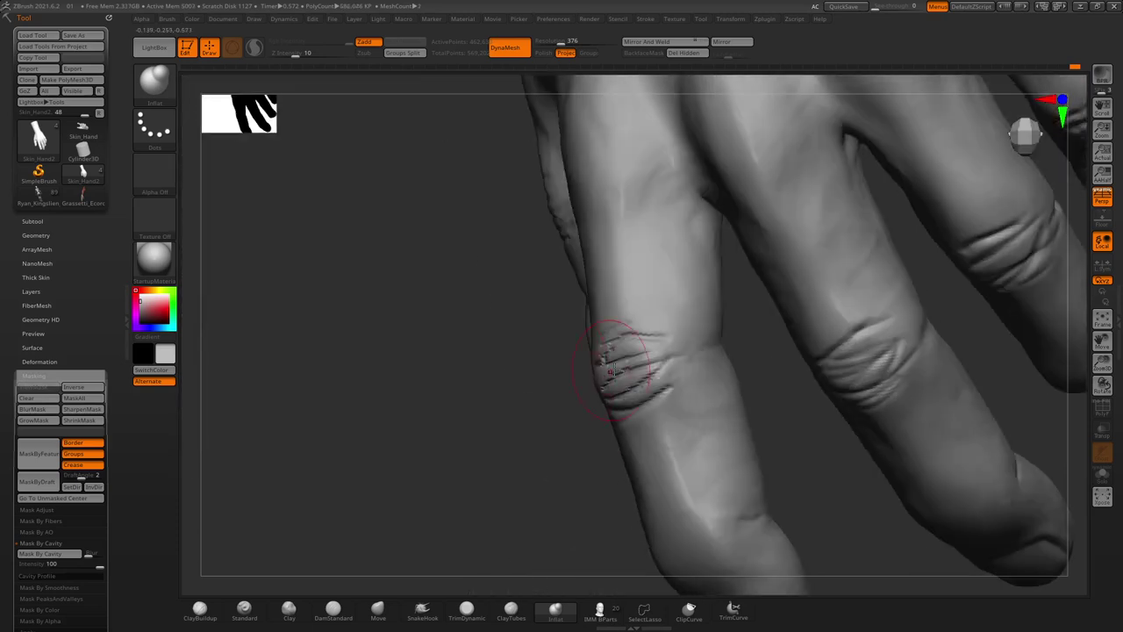
Toggle between the Standard brush and Inflat at strength 10 while orbiting the fingers
key(b)
key(s)
key(t)
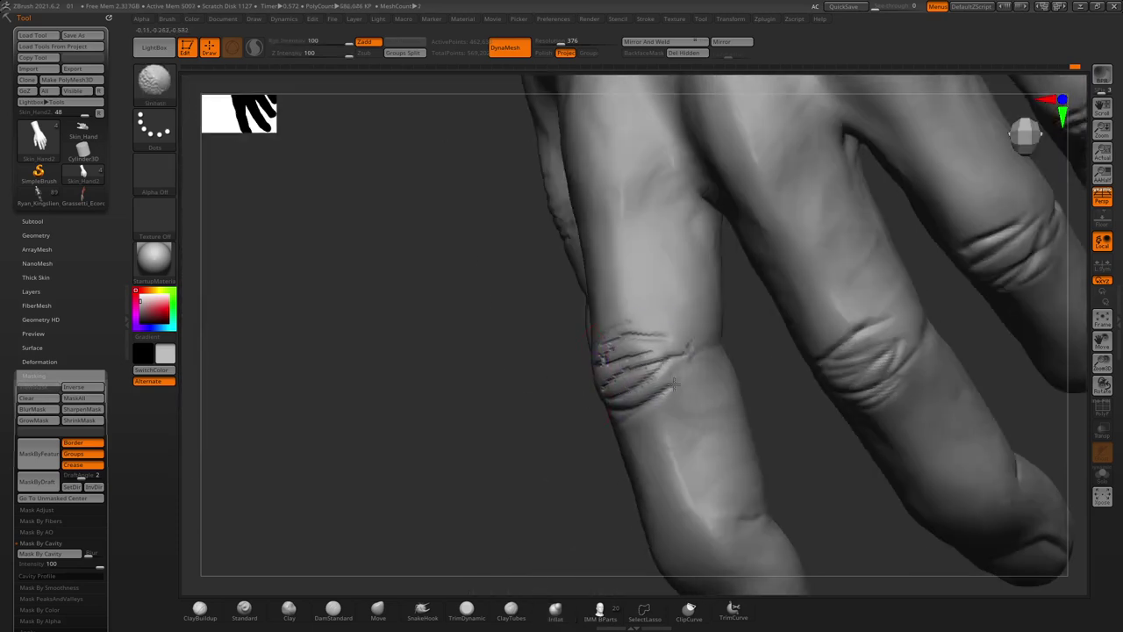
right_drag(667, 364, 627, 341)
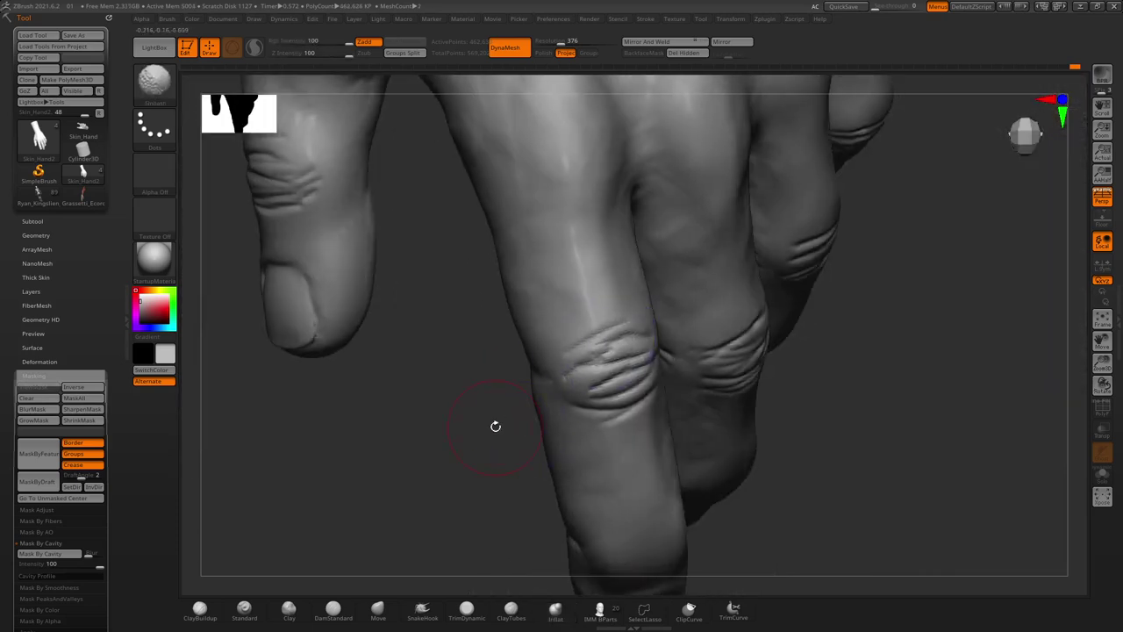
right_drag(495, 425, 585, 371)
key(b)
key(i)
key(n)
right_drag(621, 415, 597, 375)
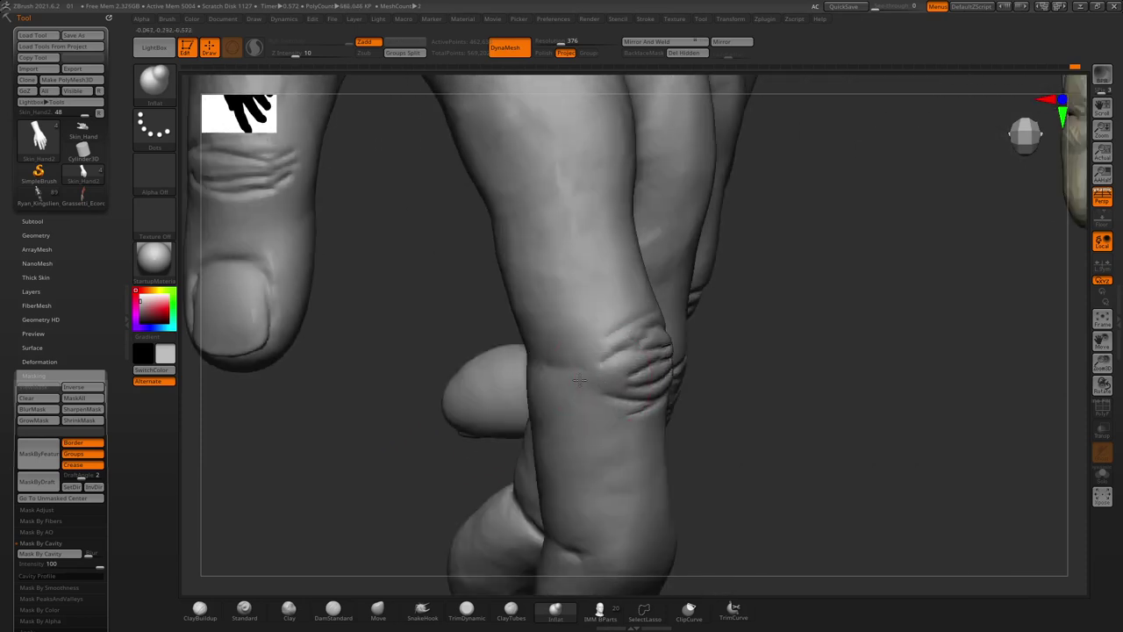
key(b)
key(s)
key(t)
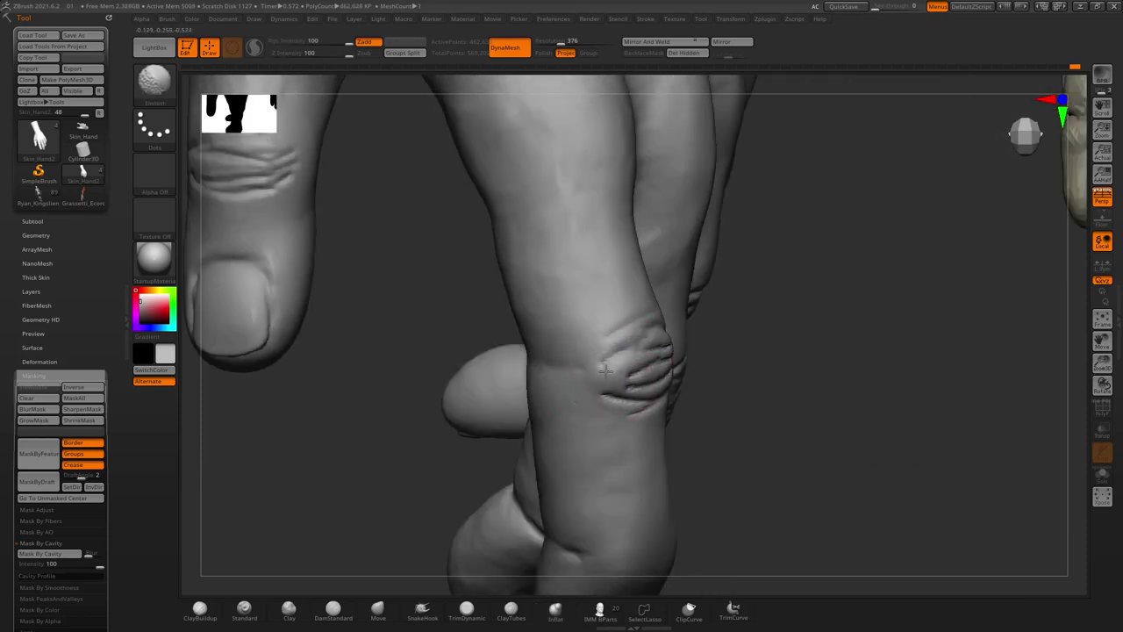
key(b)
key(i)
key(n)
mouse_move(740, 427)
right_down()
mouse_move(757, 421)
mouse_move(622, 372)
right_up()
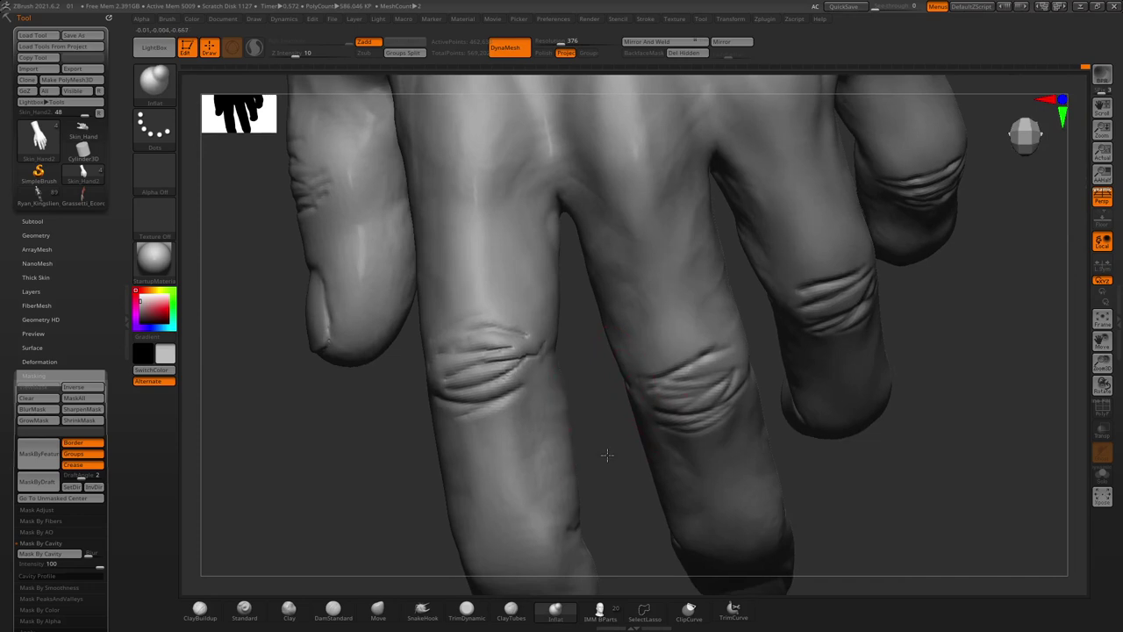
Deepen the middle-finger knuckle wrinkles and orbit to inspect them
right_drag(607, 454, 667, 408)
drag(658, 412, 747, 394)
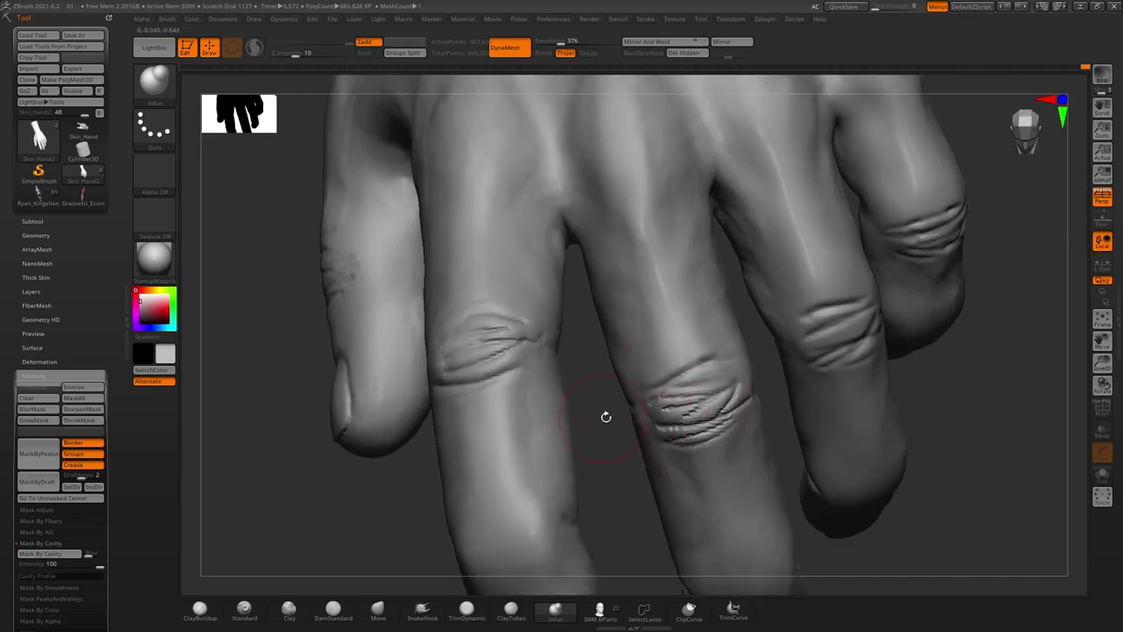
mouse_move(606, 416)
right_down()
mouse_move(690, 365)
mouse_move(775, 366)
right_up()
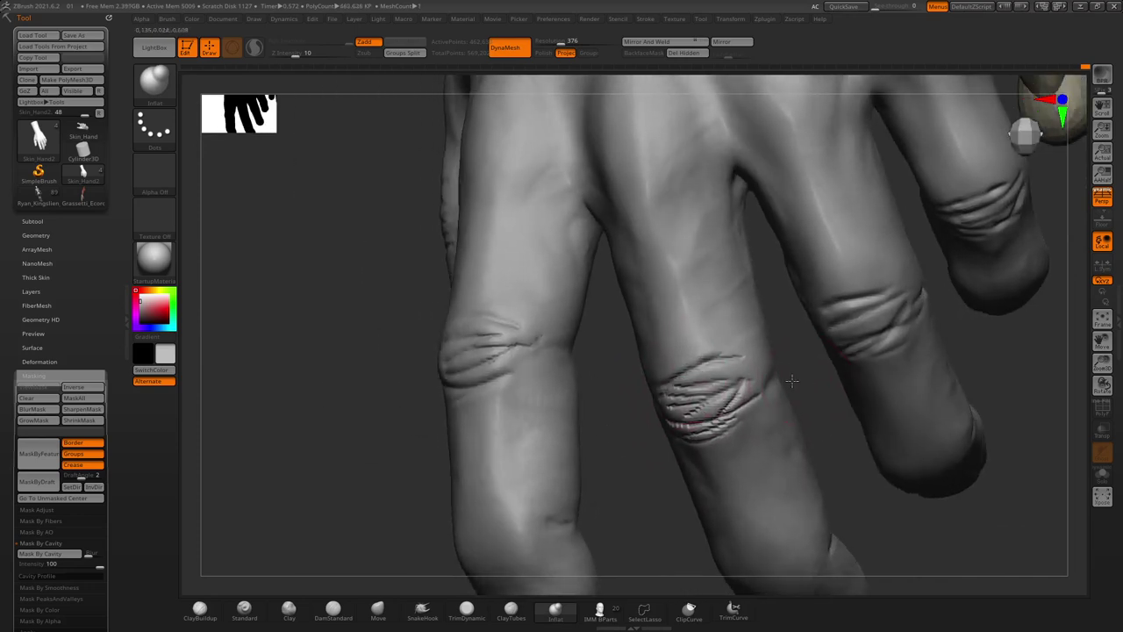
mouse_move(677, 458)
right_down()
mouse_move(634, 410)
mouse_move(649, 430)
mouse_move(782, 448)
mouse_move(746, 412)
mouse_move(667, 263)
right_up()
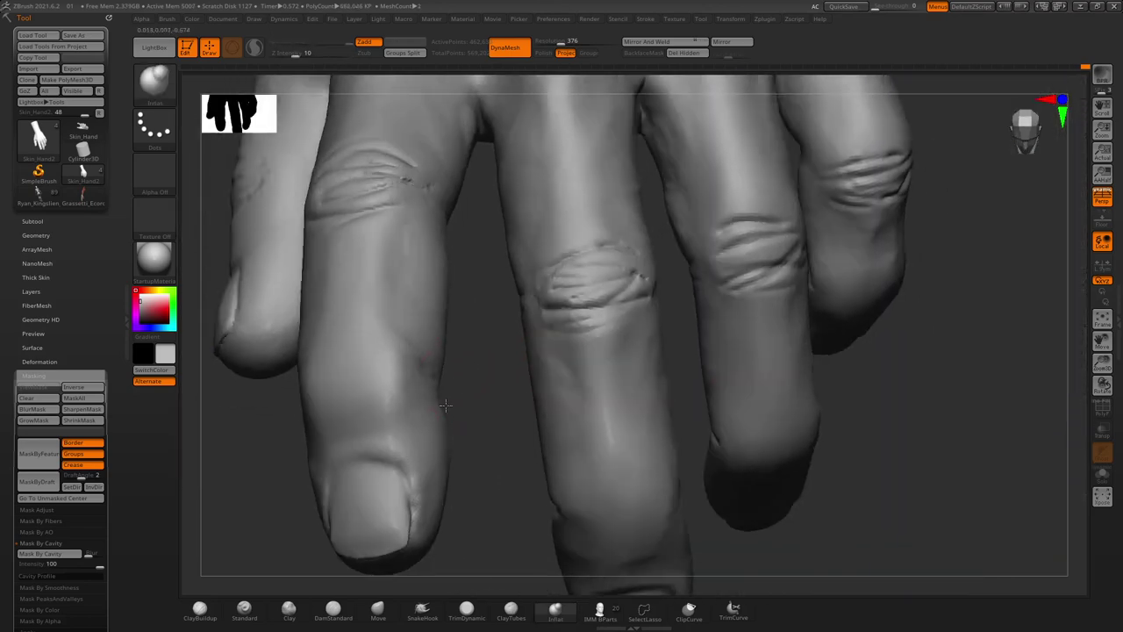
mouse_move(652, 414)
right_down()
mouse_move(401, 275)
mouse_move(442, 253)
mouse_move(602, 323)
right_up()
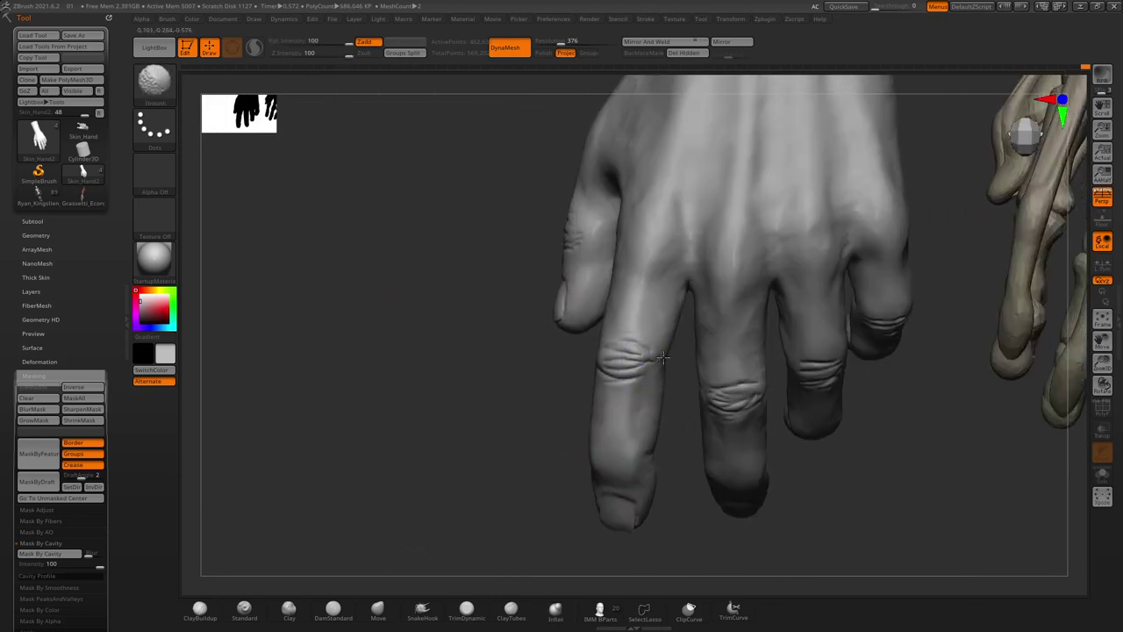
Switch to the Inflat brush and soften the index-finger knuckle wrinkles
key(b)
key(i)
key(n)
mouse_move(652, 353)
right_down()
mouse_move(547, 236)
mouse_move(487, 215)
mouse_move(581, 343)
mouse_move(514, 296)
right_up()
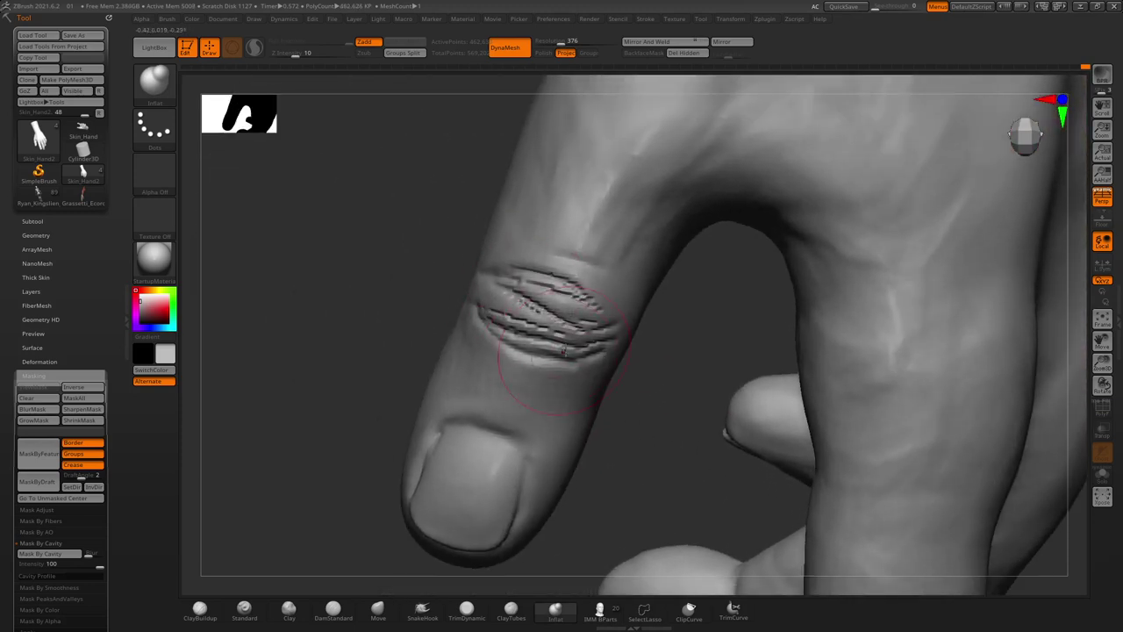
shift+drag(585, 330, 517, 299)
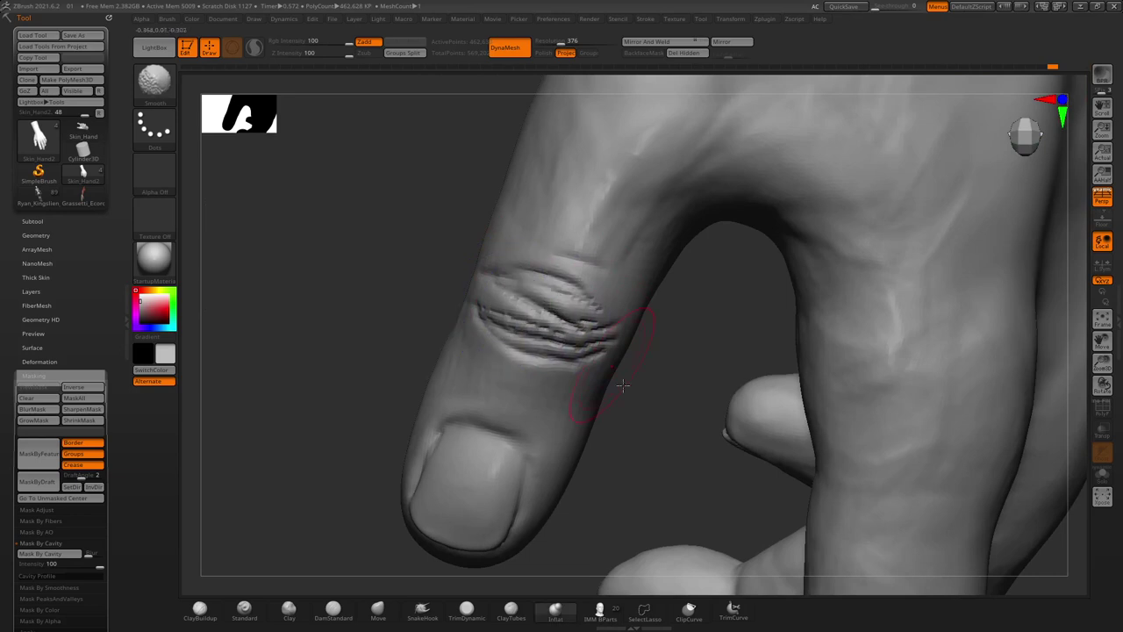
right_drag(597, 386, 607, 338)
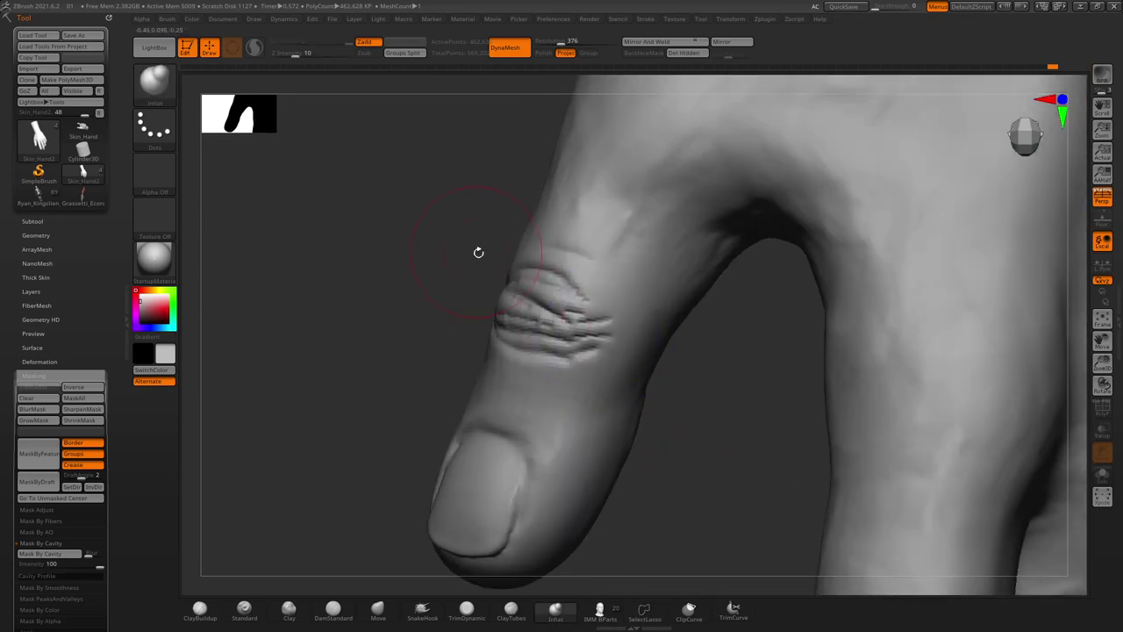
Soften another knuckle's wrinkles and carve a fresh crease across the middle-finger knuckle
right_drag(478, 252, 534, 281)
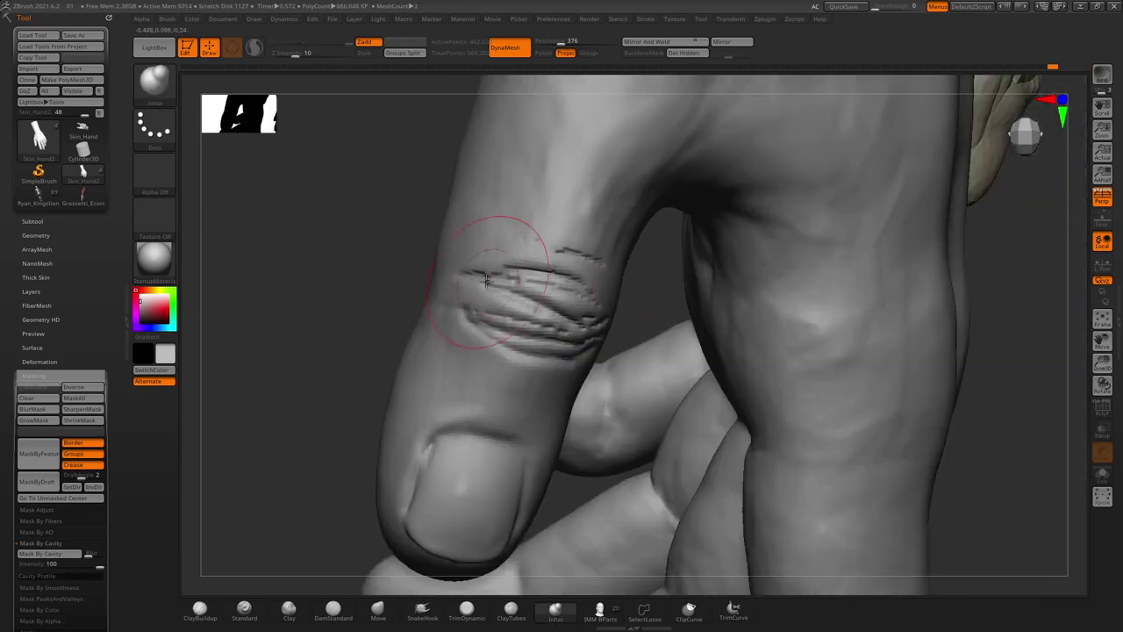
right_drag(394, 248, 539, 351)
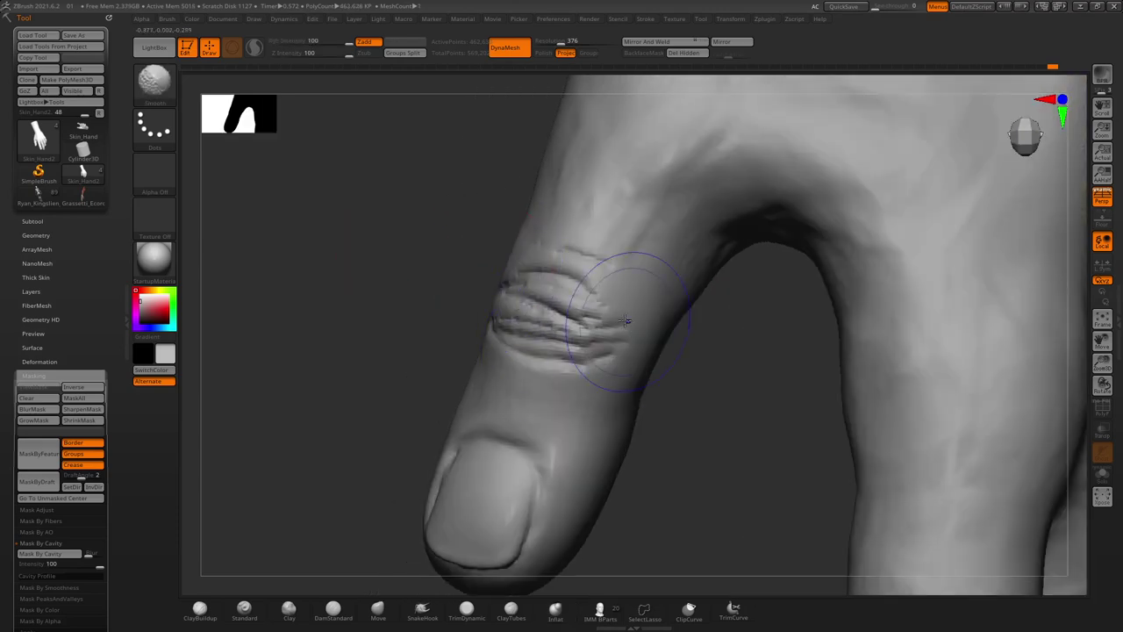
mouse_move(626, 321)
right_down()
mouse_move(504, 223)
mouse_move(517, 266)
mouse_move(474, 389)
mouse_move(690, 381)
mouse_move(676, 300)
right_up()
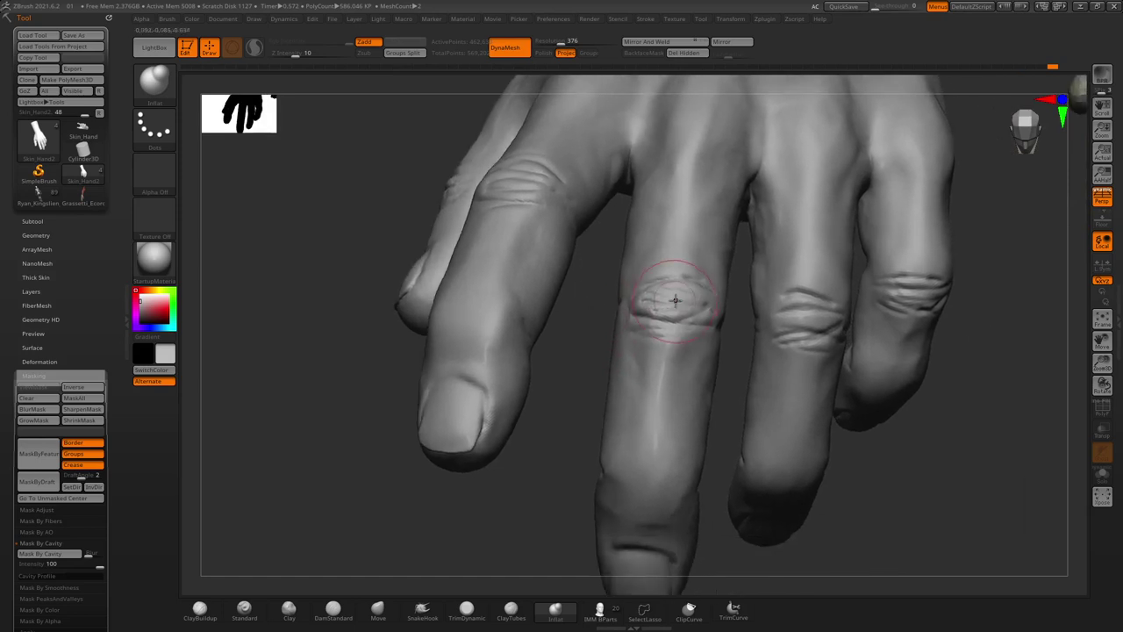
shift+drag(676, 300, 718, 317)
mouse_move(615, 295)
right_down()
mouse_move(784, 464)
mouse_move(639, 330)
right_up()
mouse_move(611, 326)
mouse_down()
mouse_move(669, 328)
mouse_move(610, 301)
mouse_up()
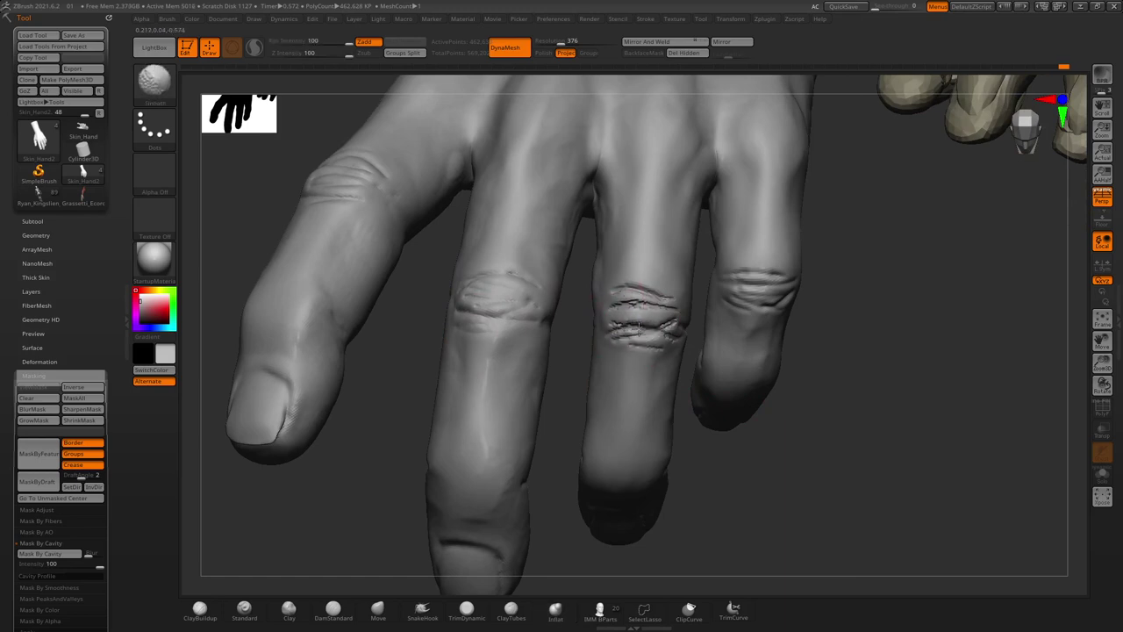
Deepen the wrinkle lines on the ring-finger knuckle with two short strokes
mouse_move(733, 390)
right_down()
mouse_move(680, 333)
mouse_move(717, 428)
mouse_move(630, 339)
right_up()
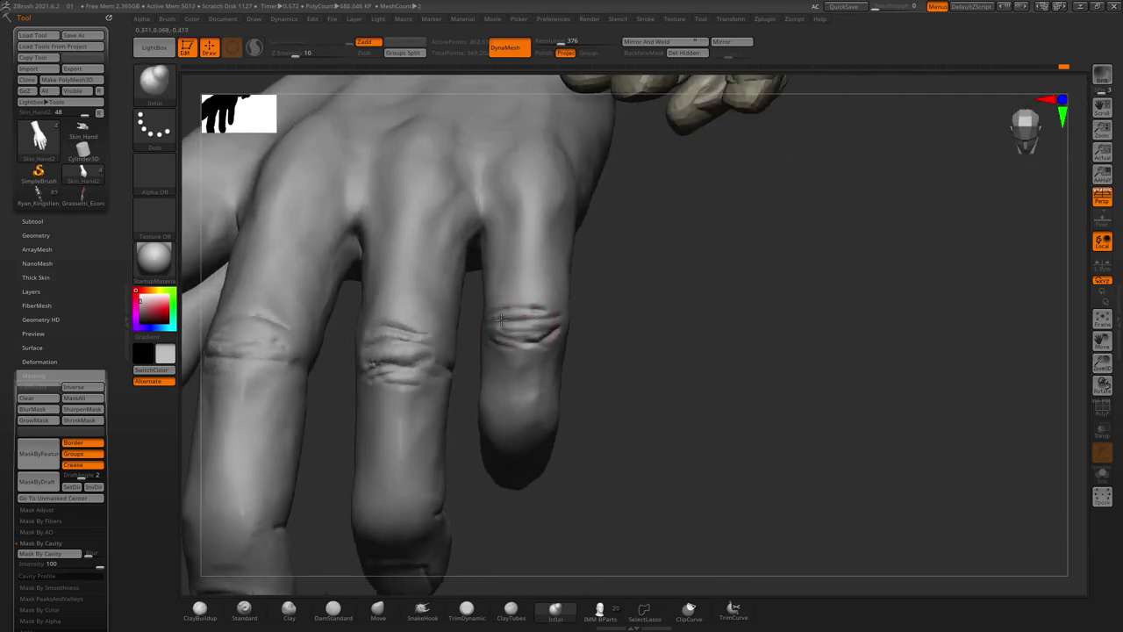
right_drag(535, 316, 577, 325)
drag(481, 318, 506, 332)
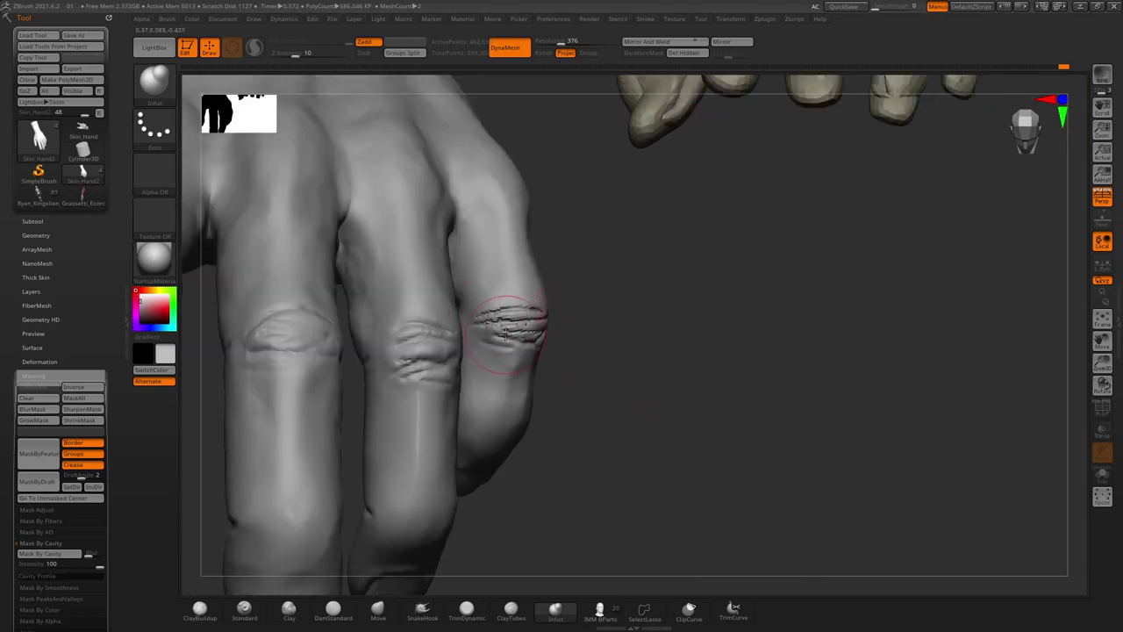
Orbit around the fingers from several angles, then zoom out to view both hands
right_drag(562, 321, 522, 306)
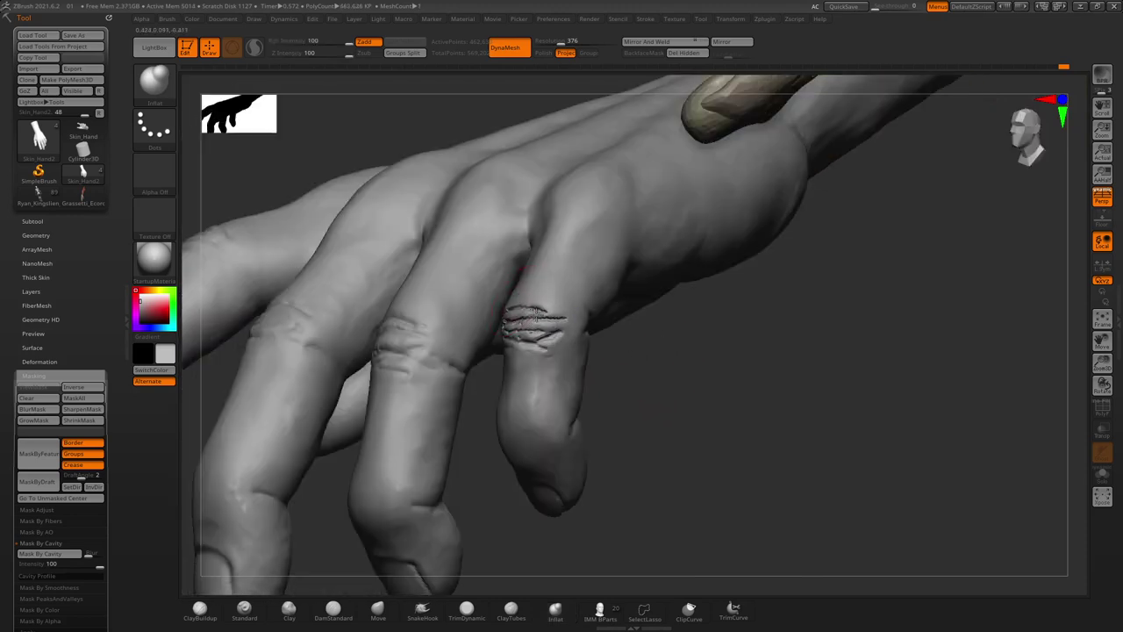
right_drag(647, 371, 495, 329)
mouse_move(474, 324)
right_down()
mouse_move(584, 371)
mouse_move(431, 218)
mouse_move(509, 306)
mouse_move(523, 286)
mouse_move(497, 251)
mouse_move(538, 324)
mouse_move(528, 295)
mouse_move(848, 534)
mouse_move(830, 401)
right_up()
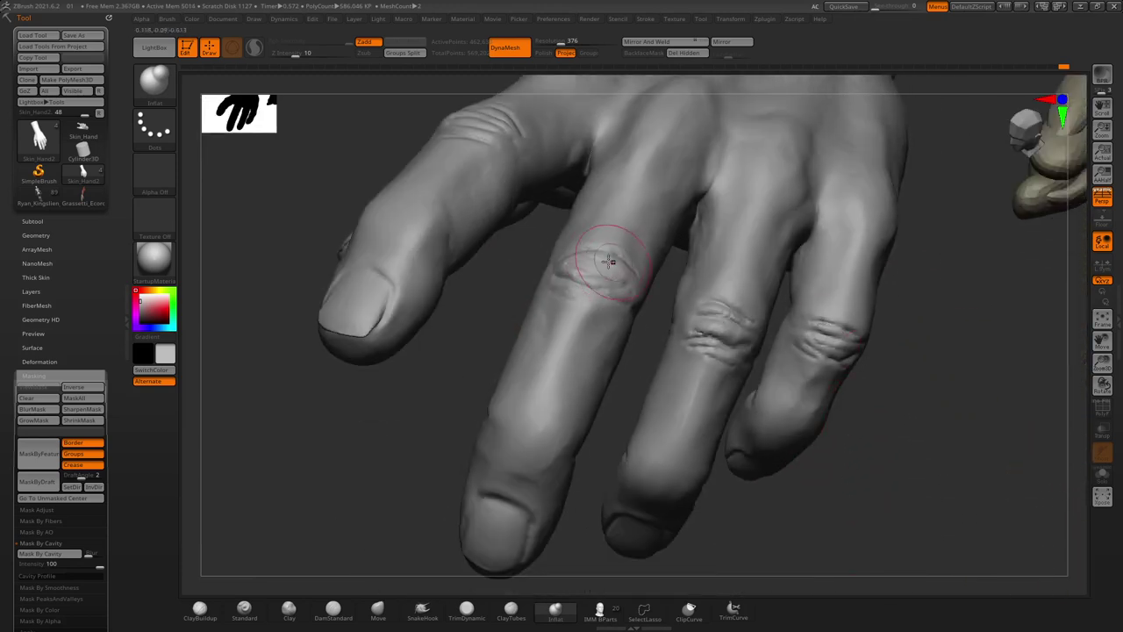
right_drag(556, 351, 507, 318)
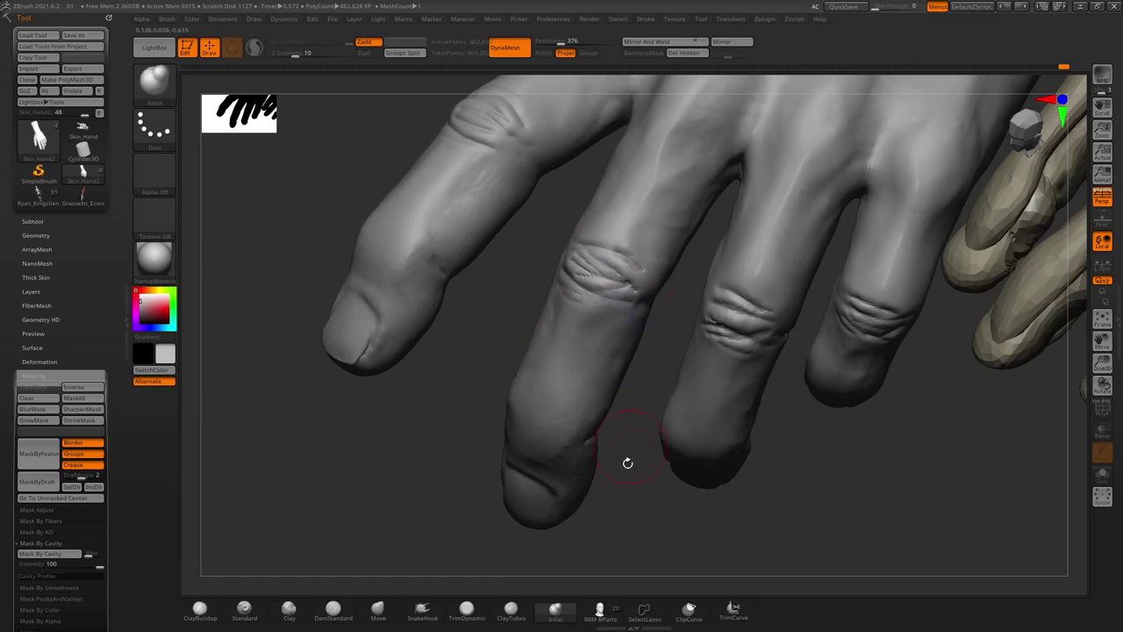
mouse_move(626, 462)
alt+right_down()
mouse_move(459, 178)
mouse_move(522, 251)
mouse_move(439, 286)
mouse_move(450, 307)
alt+right_up()
right_click(454, 300)
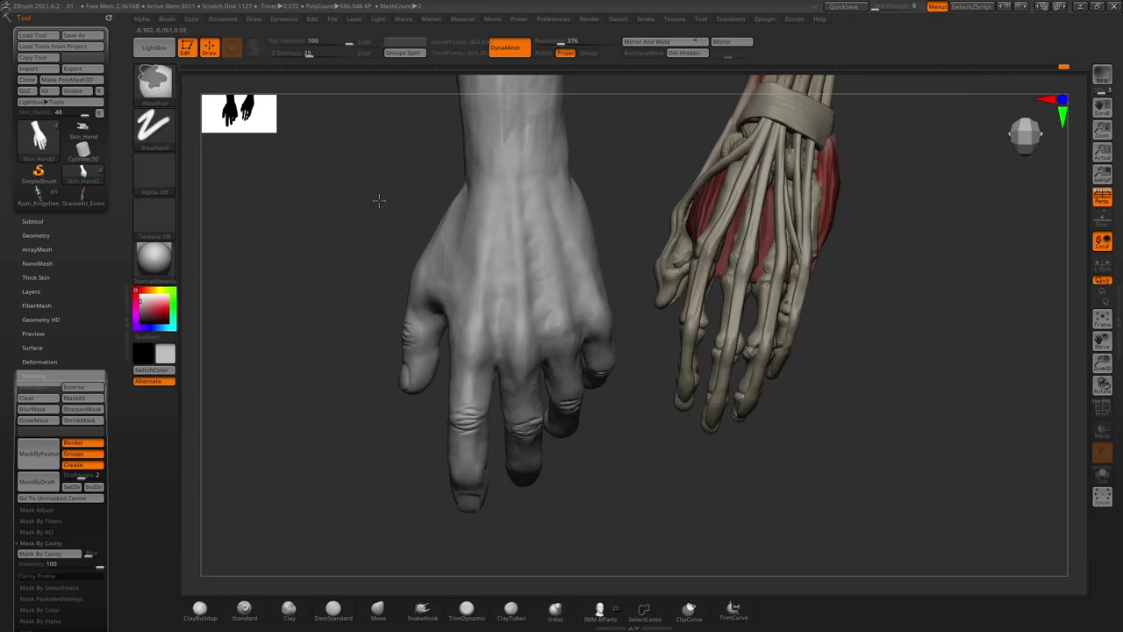
mouse_move(381, 233)
right_down()
mouse_move(359, 251)
mouse_move(373, 243)
mouse_move(395, 263)
right_up()
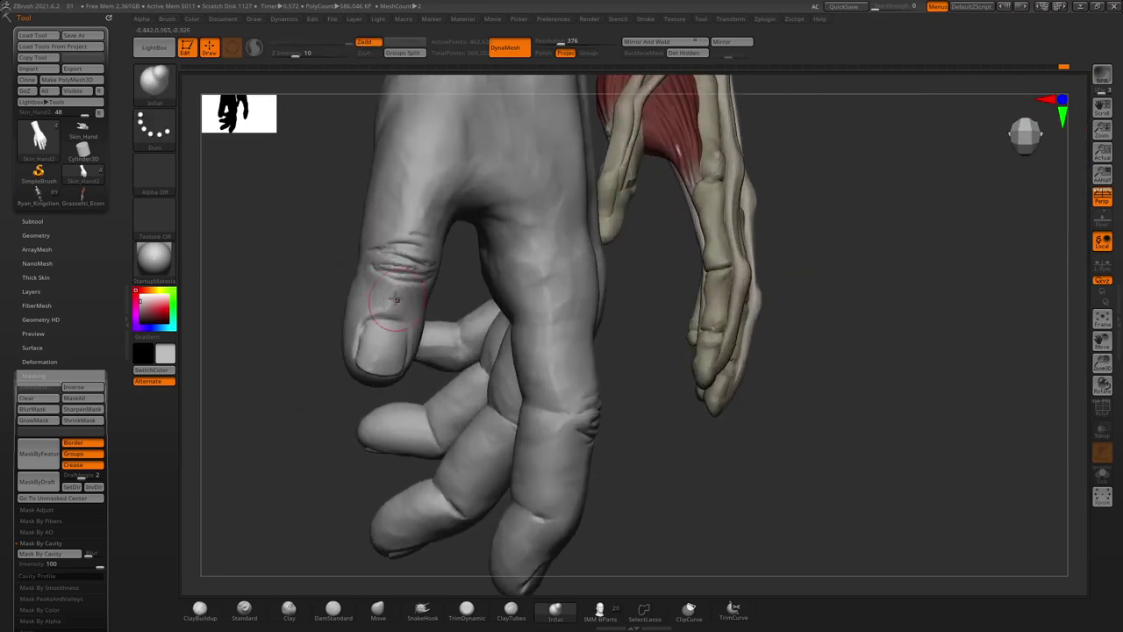
Rotate the hand to bring its back and knuckles into view
drag(319, 220, 389, 228)
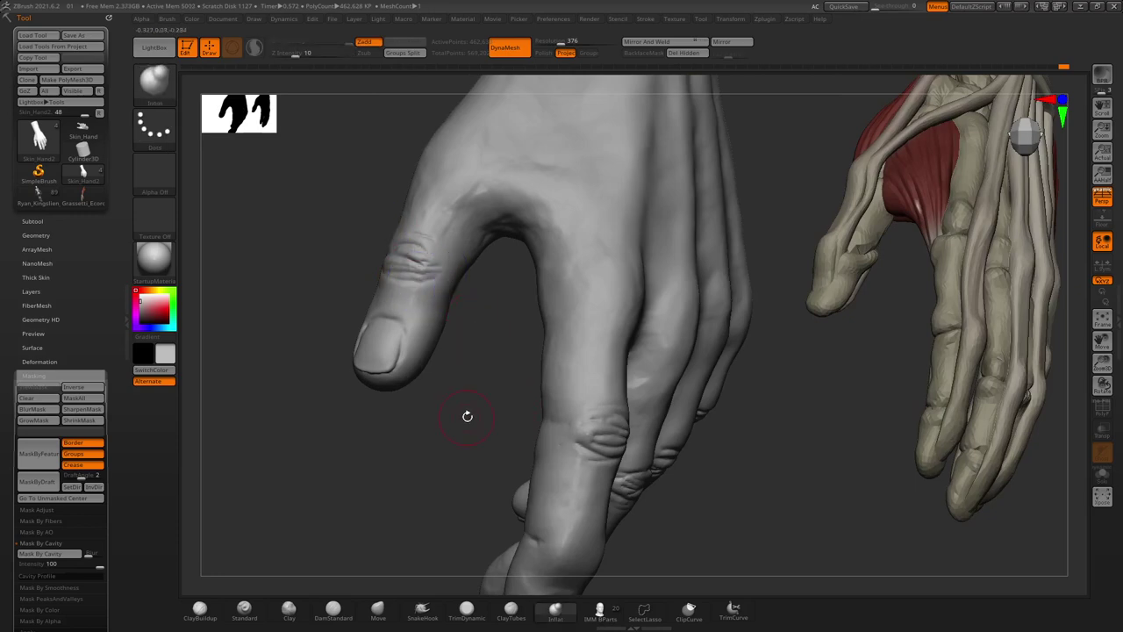
drag(465, 413, 571, 439)
mouse_move(462, 448)
mouse_down()
mouse_move(571, 456)
mouse_move(627, 343)
mouse_up()
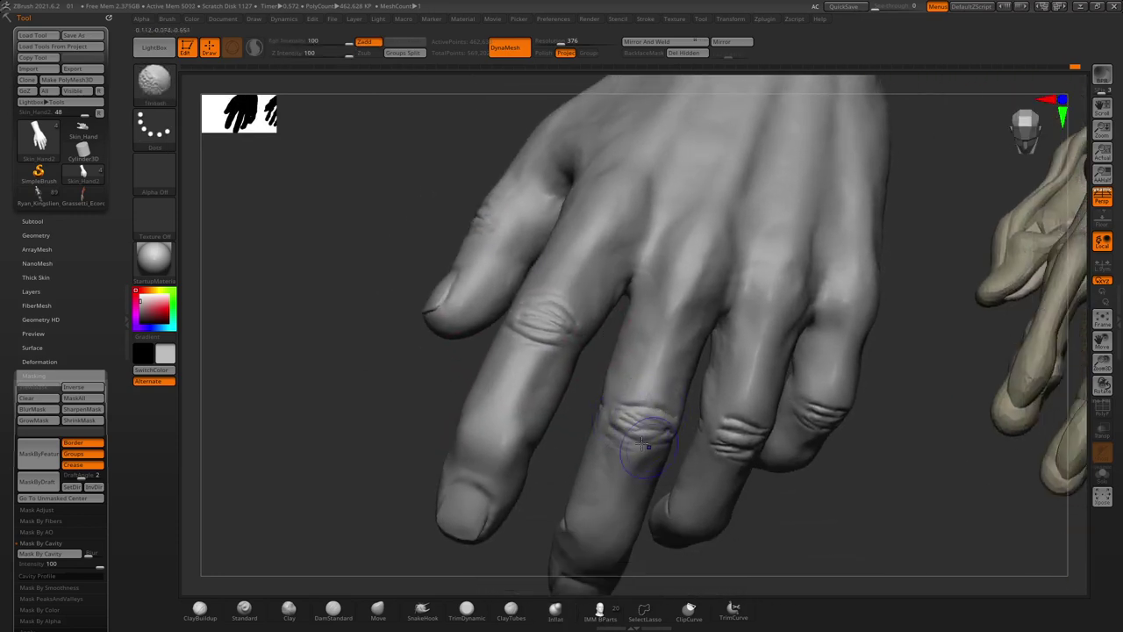
right_drag(640, 427, 659, 397)
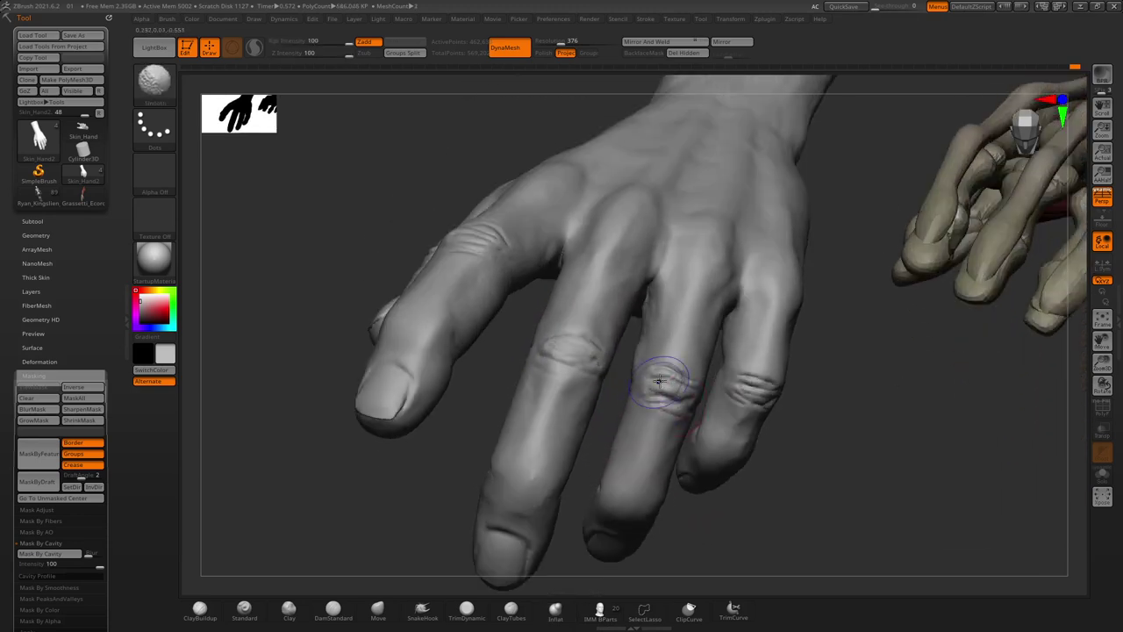
right_drag(690, 459, 760, 399)
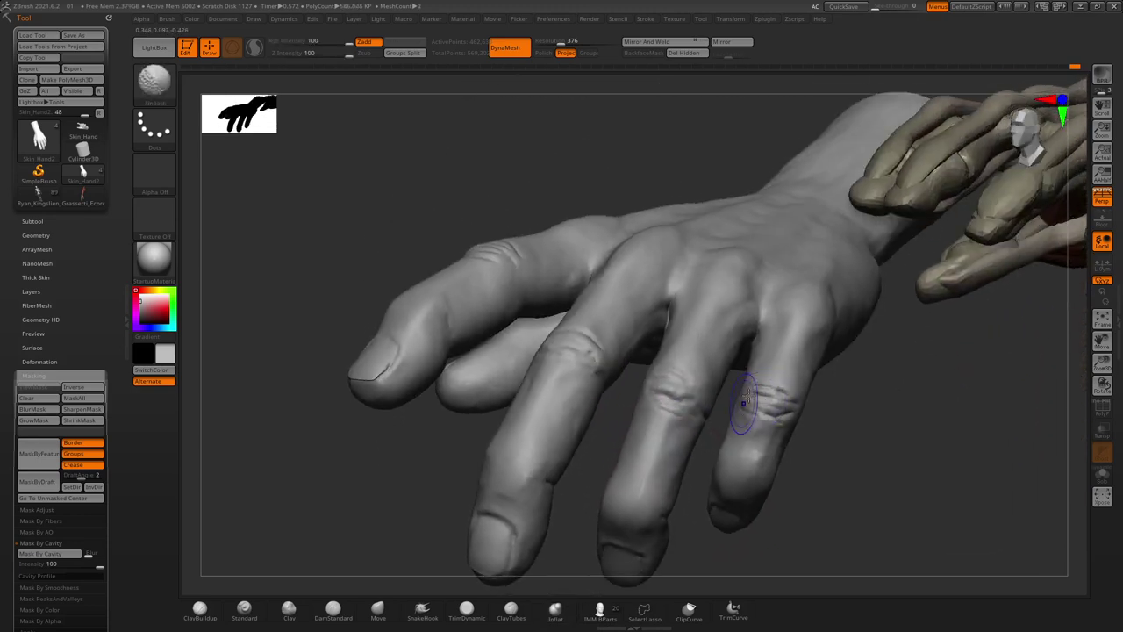
Switch from the Inflate brush to ClayBuildup and reposition the hand upright
key(b)
key(i)
key(n)
mouse_move(481, 180)
right_down()
mouse_move(416, 163)
mouse_move(421, 248)
mouse_move(454, 243)
mouse_move(546, 371)
mouse_move(494, 228)
mouse_move(488, 238)
mouse_move(614, 425)
right_up()
key(b)
key(c)
key(b)
key(space)
key(space)
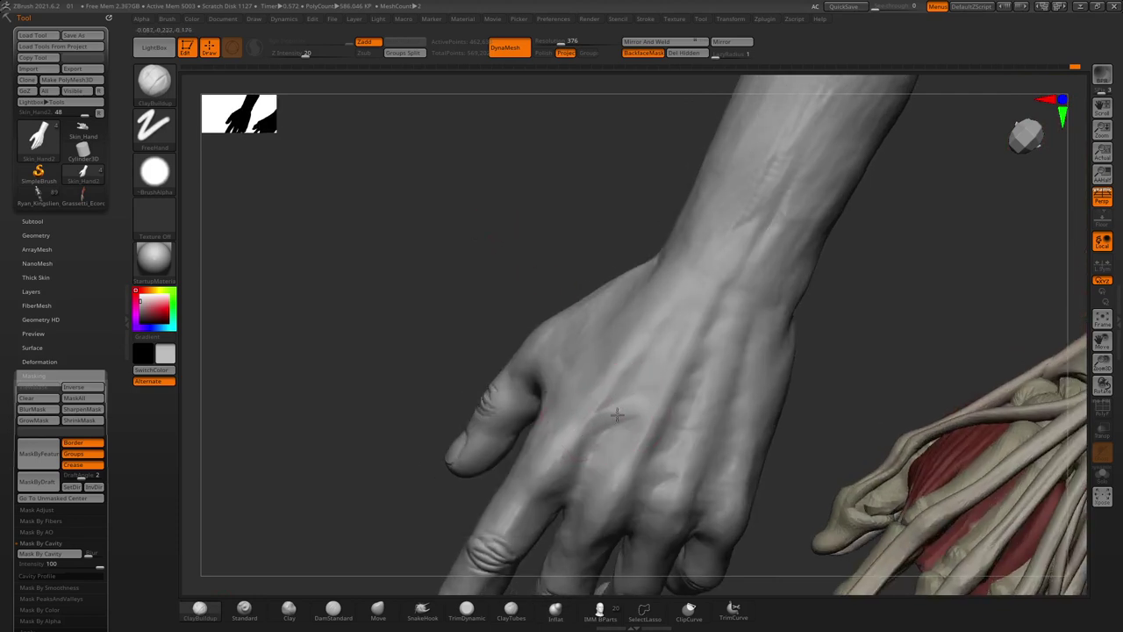
Raise a tendon ridge on the back of the hand and smooth it
mouse_move(617, 414)
mouse_down()
mouse_move(653, 370)
mouse_move(623, 419)
mouse_up()
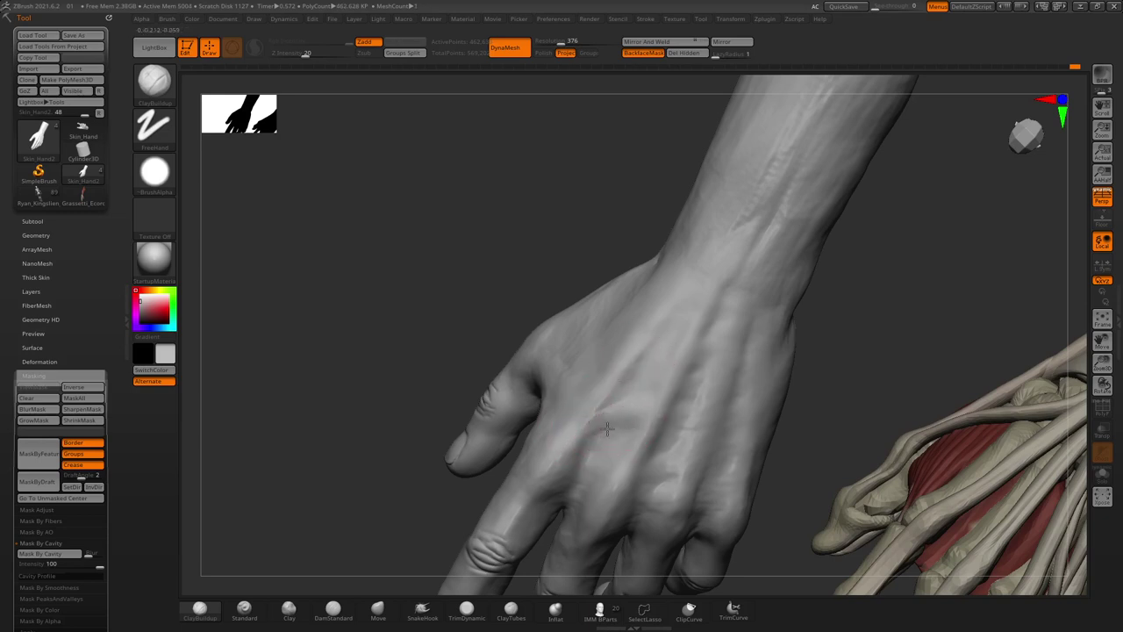
shift+drag(614, 404, 637, 382)
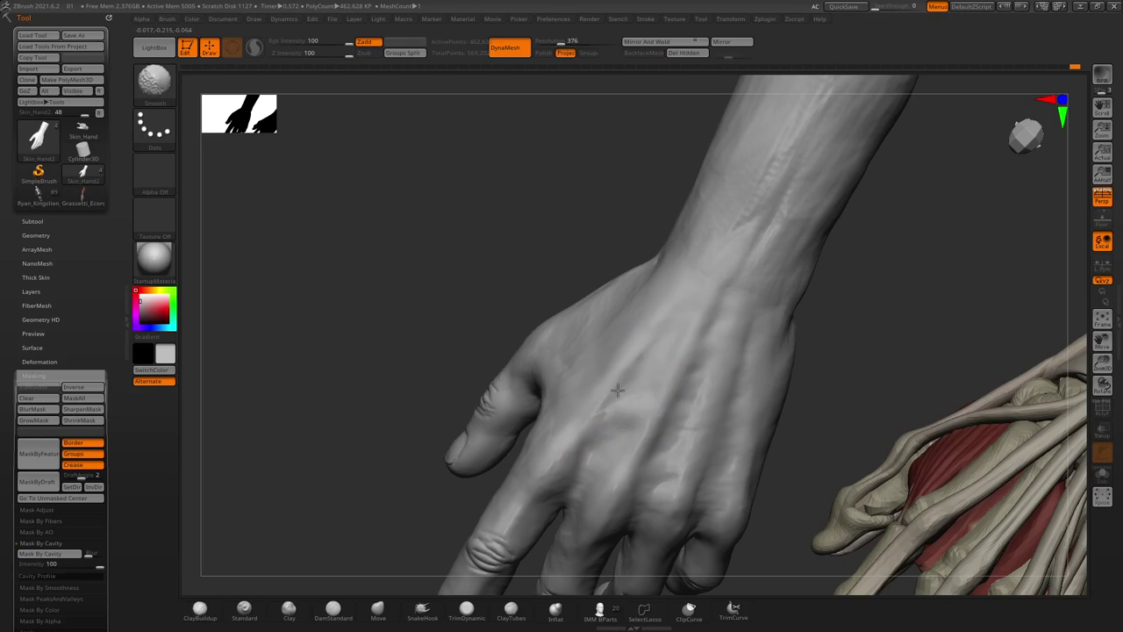
drag(576, 254, 610, 404)
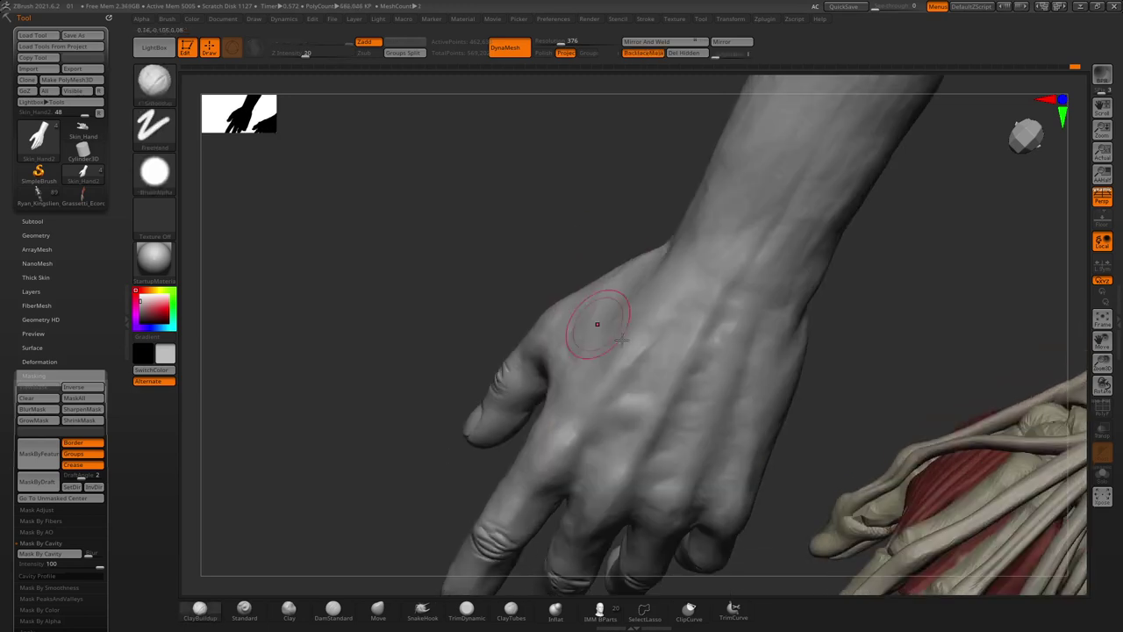
right_drag(632, 451, 597, 321)
right_drag(724, 314, 622, 196)
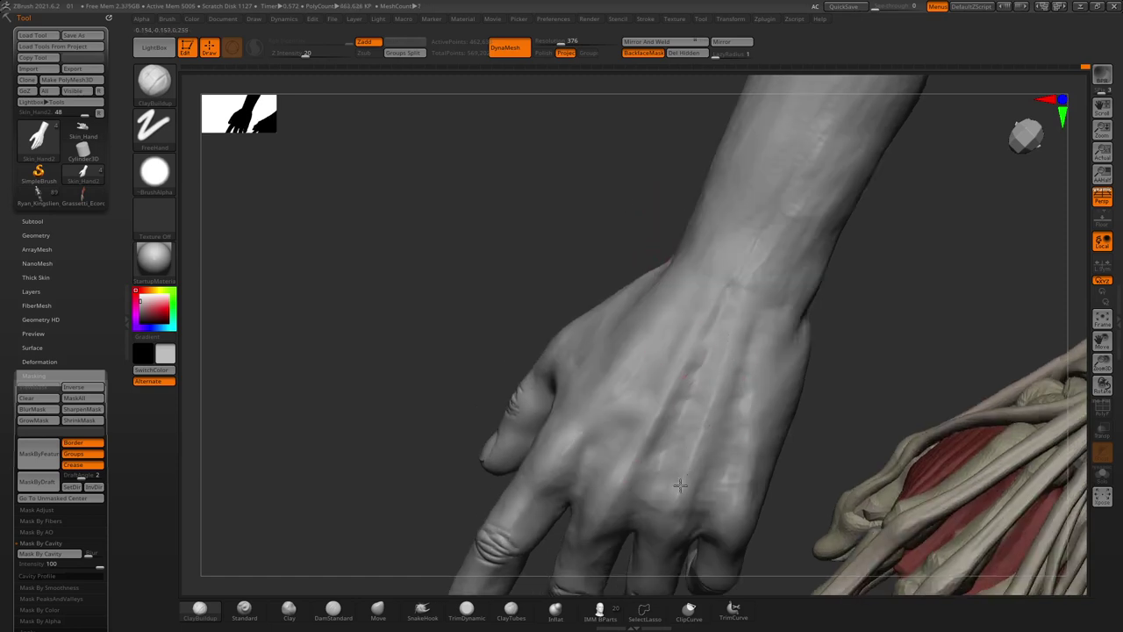
mouse_move(614, 377)
right_down()
mouse_move(448, 234)
mouse_move(606, 371)
right_up()
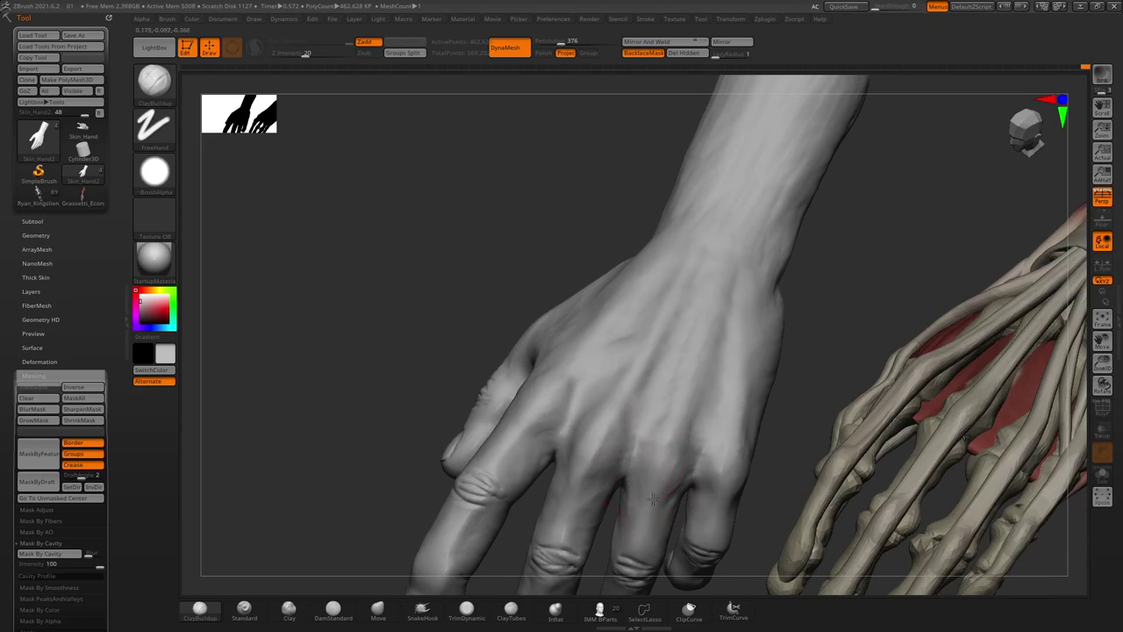
Add another clay stroke on the back of the hand and compare against the skeleton
drag(497, 391, 552, 389)
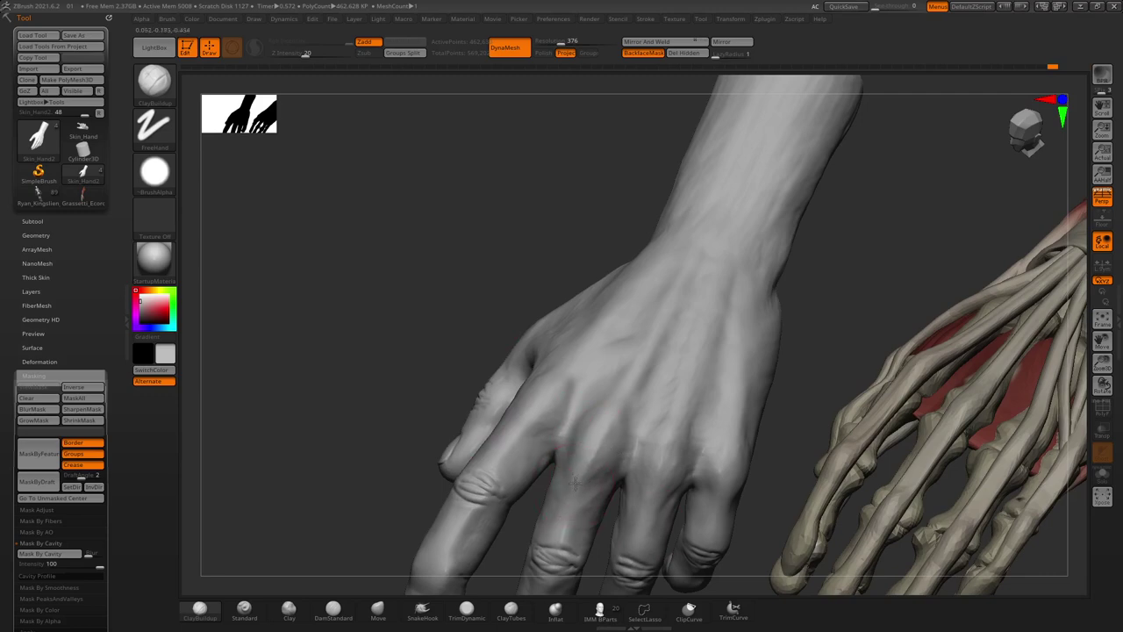
right_drag(574, 483, 538, 401)
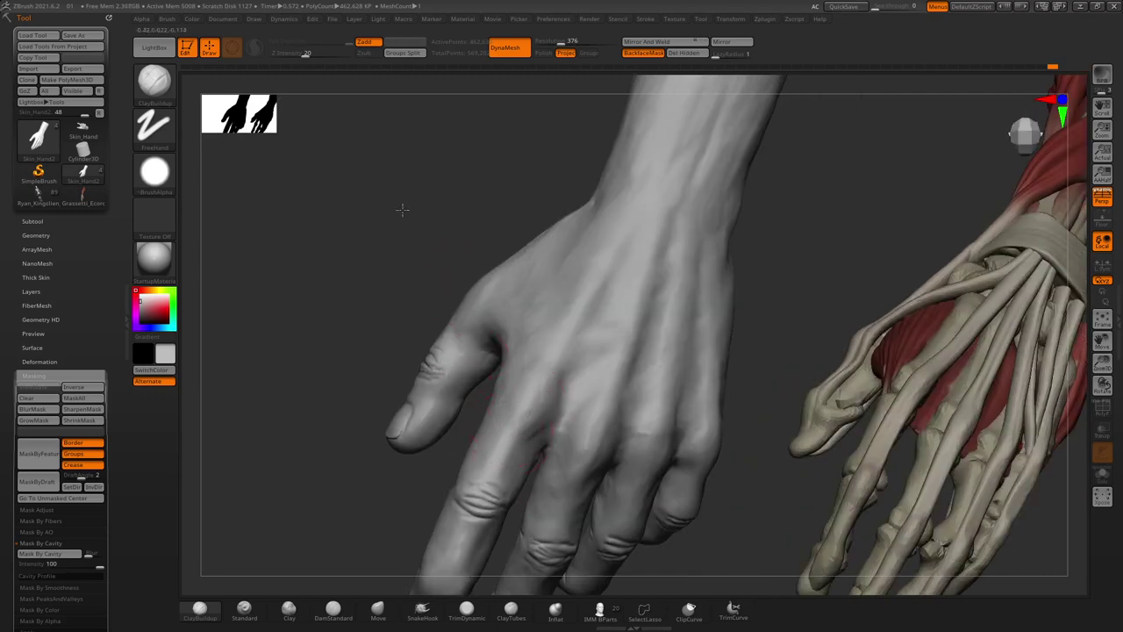
drag(401, 208, 498, 389)
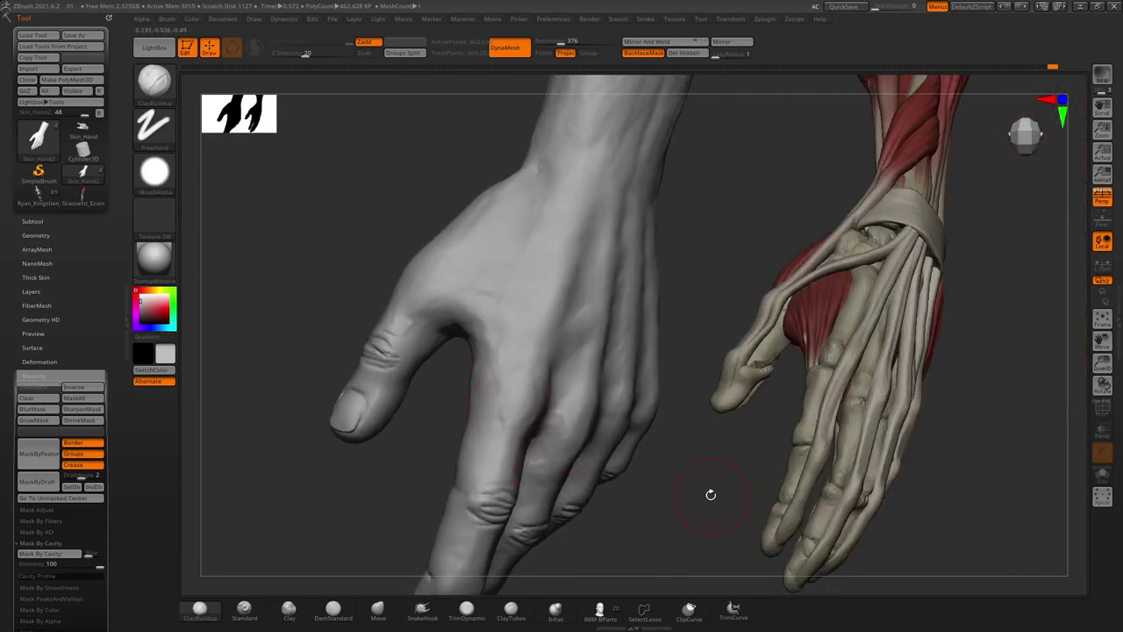
drag(711, 494, 691, 460)
mouse_move(749, 521)
mouse_down()
mouse_move(756, 479)
mouse_move(498, 490)
mouse_up()
With DamStandard, carve wrinkle creases across the middle finger knuckles
click(334, 611)
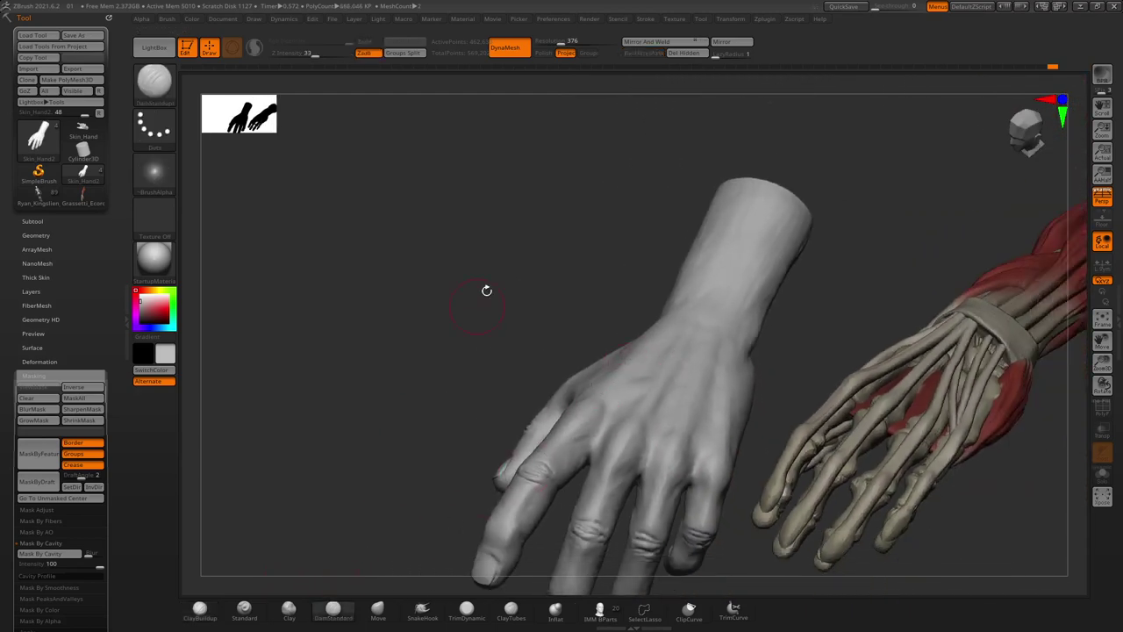
right_click(485, 283)
drag(485, 283, 526, 351)
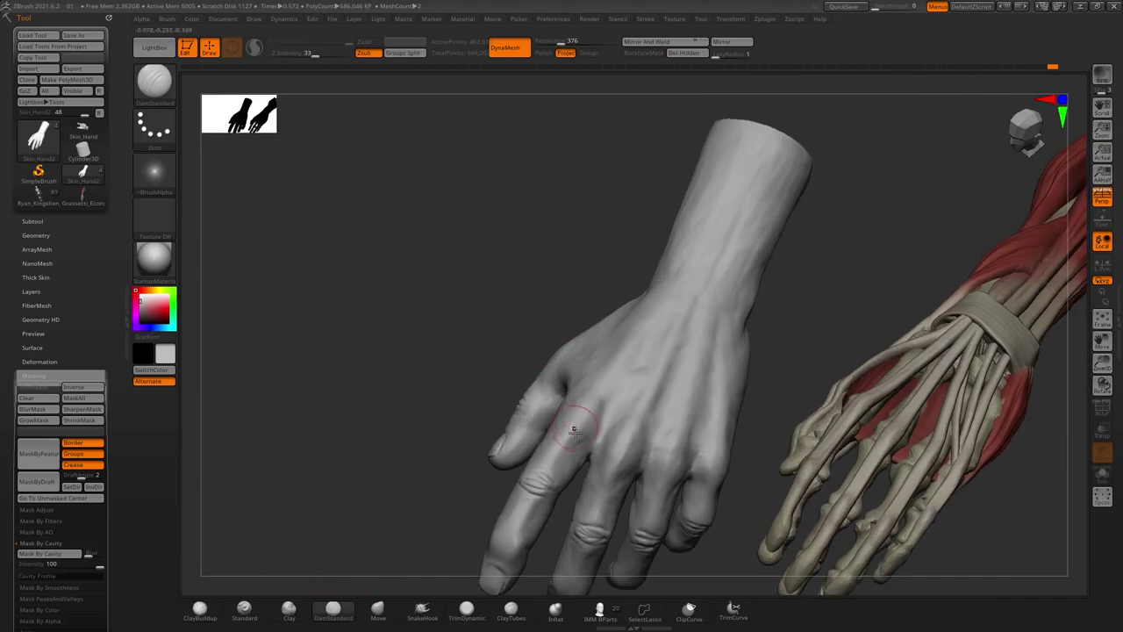
mouse_move(593, 401)
mouse_down()
mouse_move(464, 258)
mouse_move(498, 317)
mouse_up()
mouse_move(428, 321)
mouse_down()
mouse_move(471, 334)
mouse_move(426, 293)
mouse_up()
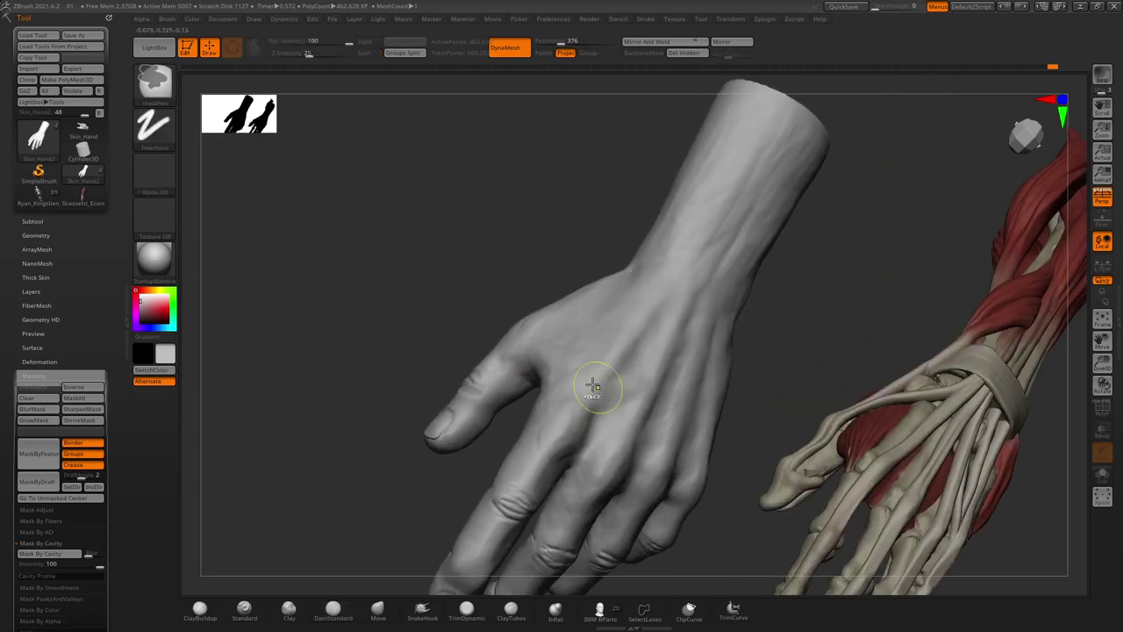
drag(477, 238, 567, 462)
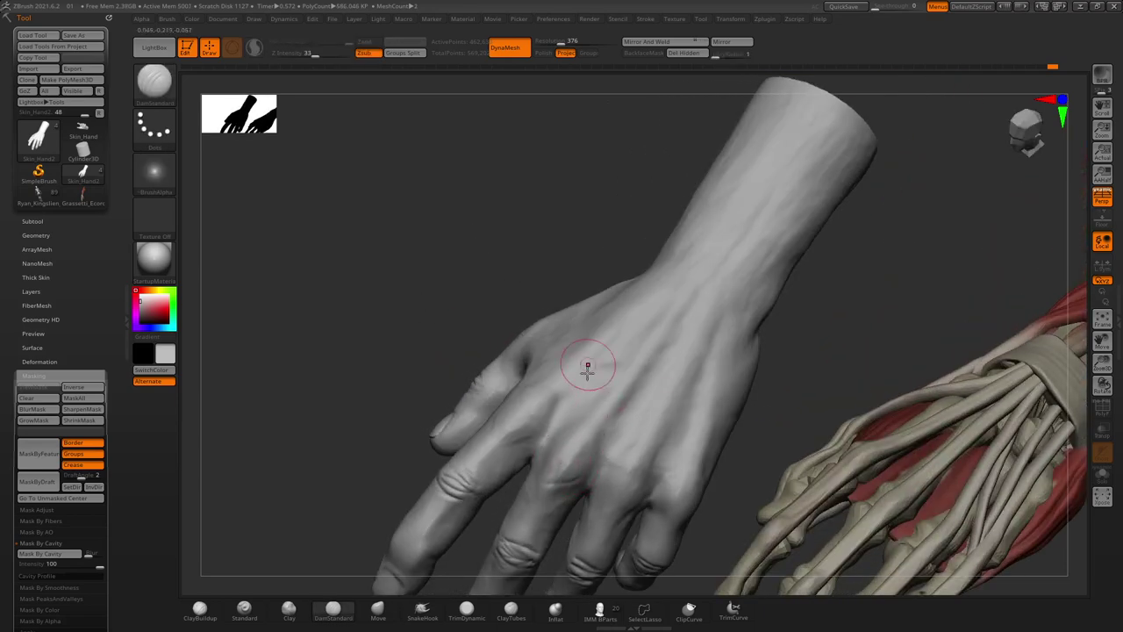
drag(588, 367, 566, 306)
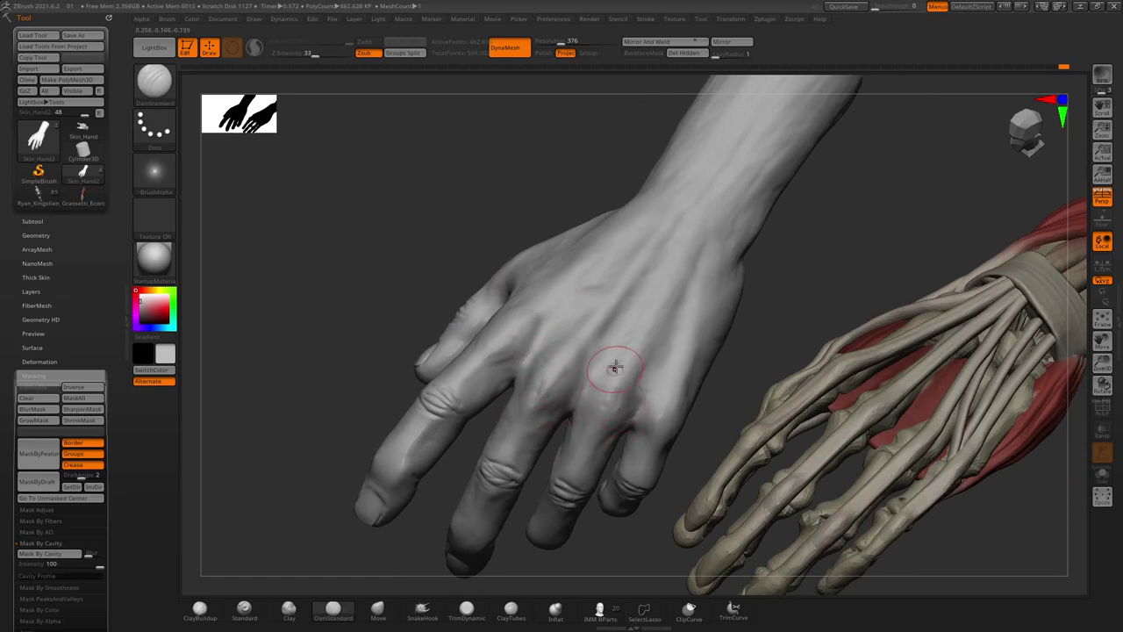
drag(484, 187, 645, 408)
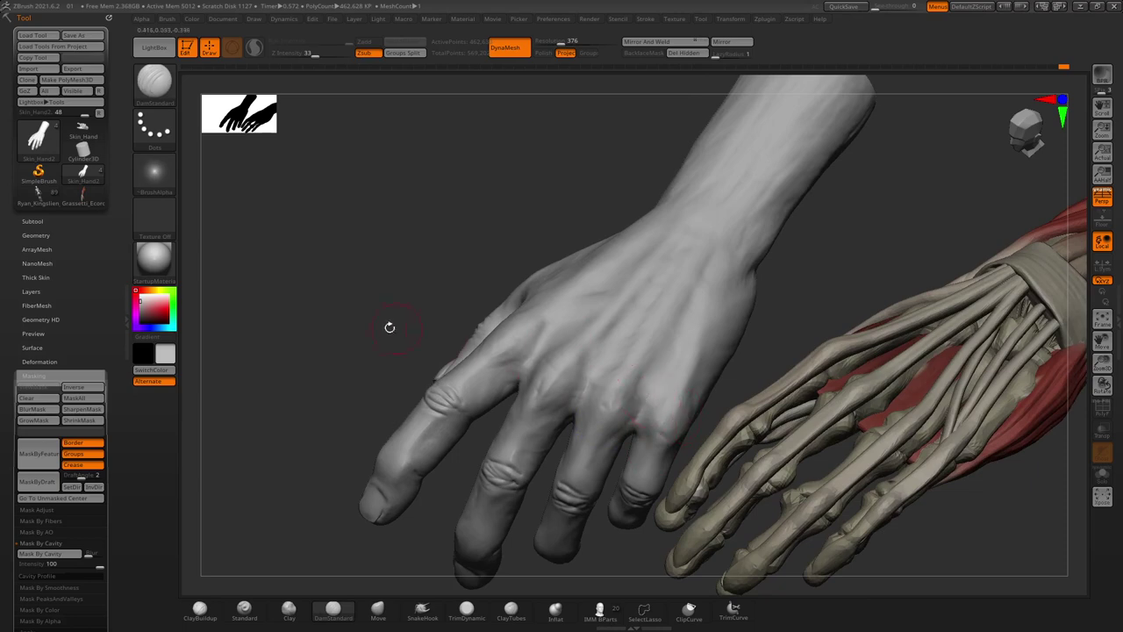
mouse_move(381, 346)
mouse_down()
mouse_move(413, 311)
mouse_move(400, 296)
mouse_move(404, 325)
mouse_move(475, 308)
mouse_up()
Carve wrinkles on the index knuckle and middle finger joint from lower views
key(space)
key(space)
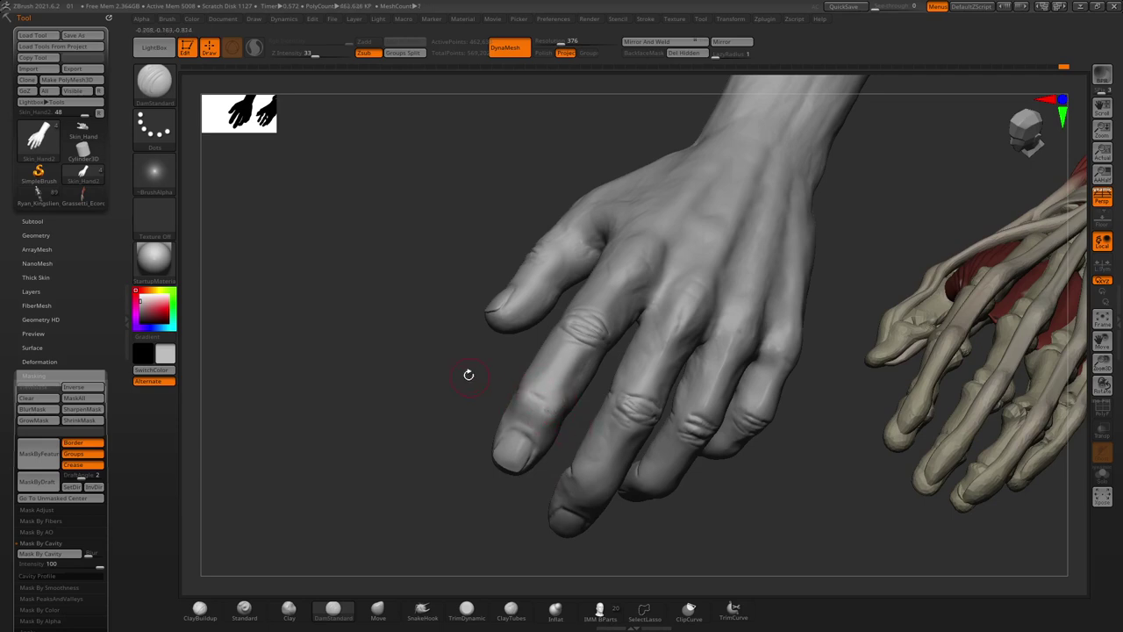
drag(475, 364, 528, 399)
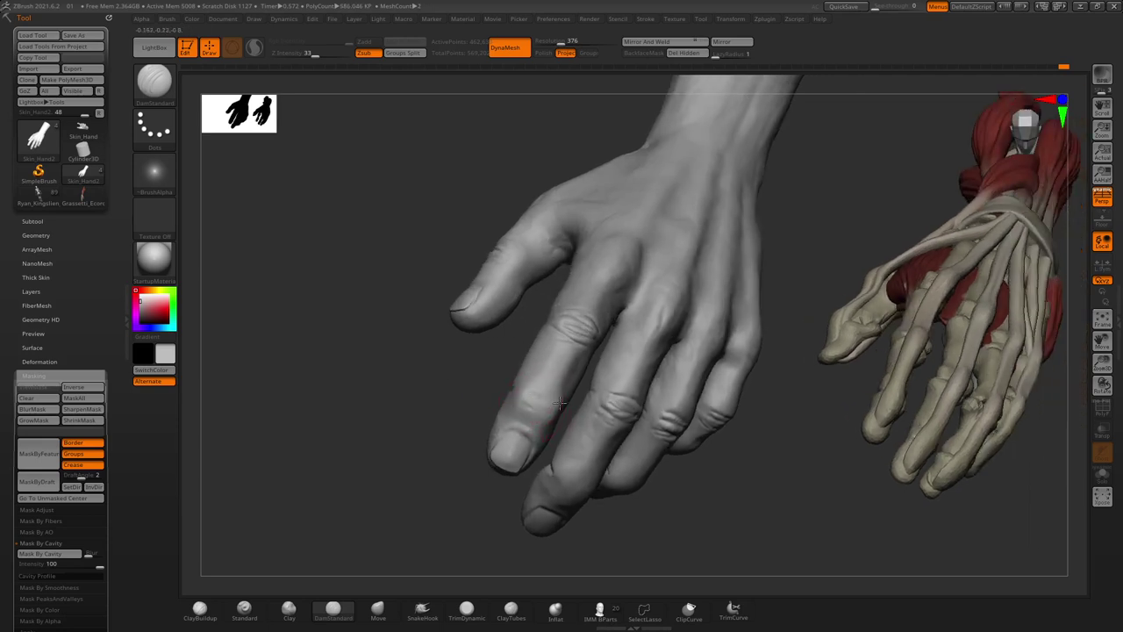
mouse_move(460, 326)
mouse_down()
mouse_move(576, 466)
mouse_move(527, 419)
mouse_up()
mouse_move(602, 498)
mouse_down()
mouse_move(468, 351)
mouse_move(517, 364)
mouse_up()
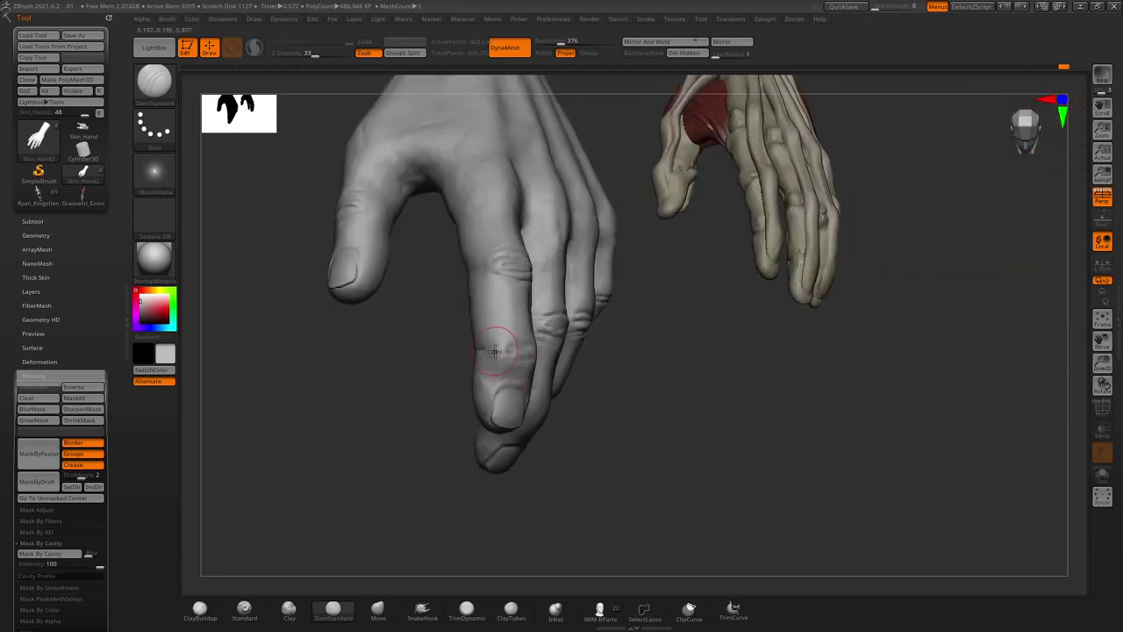
mouse_move(623, 450)
mouse_down()
mouse_move(502, 357)
mouse_move(456, 265)
mouse_up()
drag(502, 333, 627, 454)
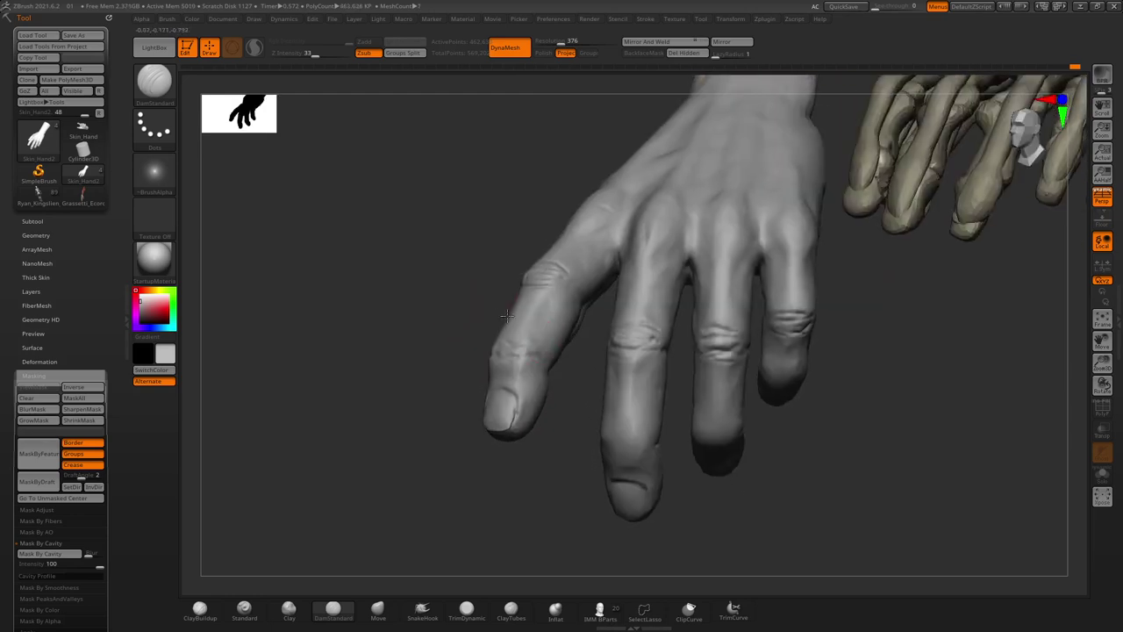
drag(562, 469, 603, 436)
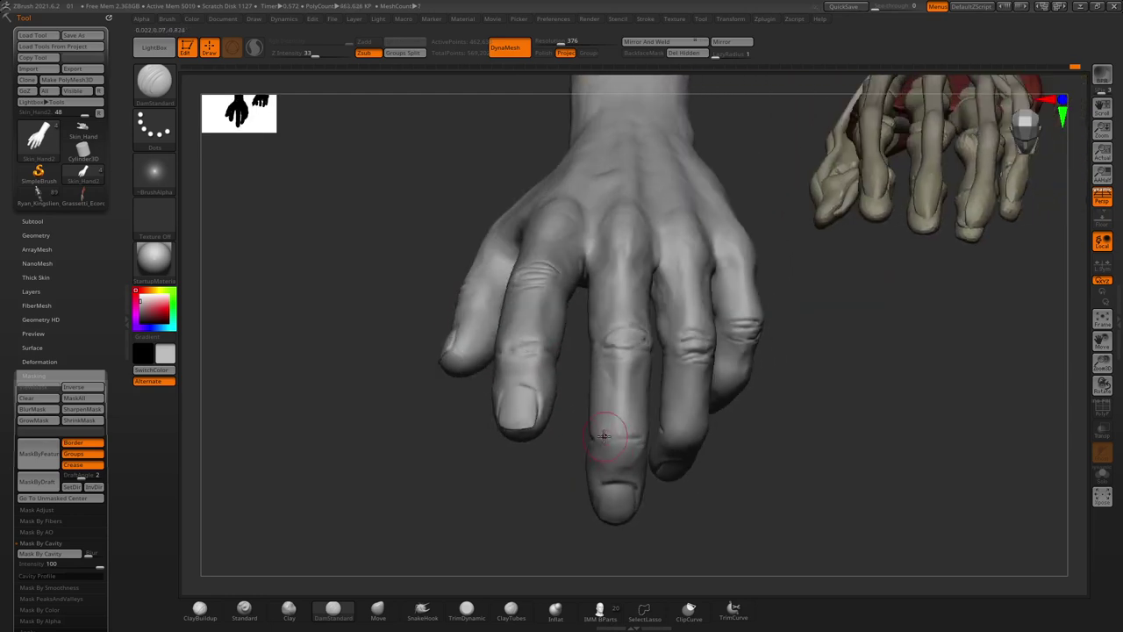
mouse_move(729, 515)
mouse_down()
mouse_move(619, 430)
mouse_move(672, 430)
mouse_move(665, 457)
mouse_move(603, 411)
mouse_move(718, 429)
mouse_up()
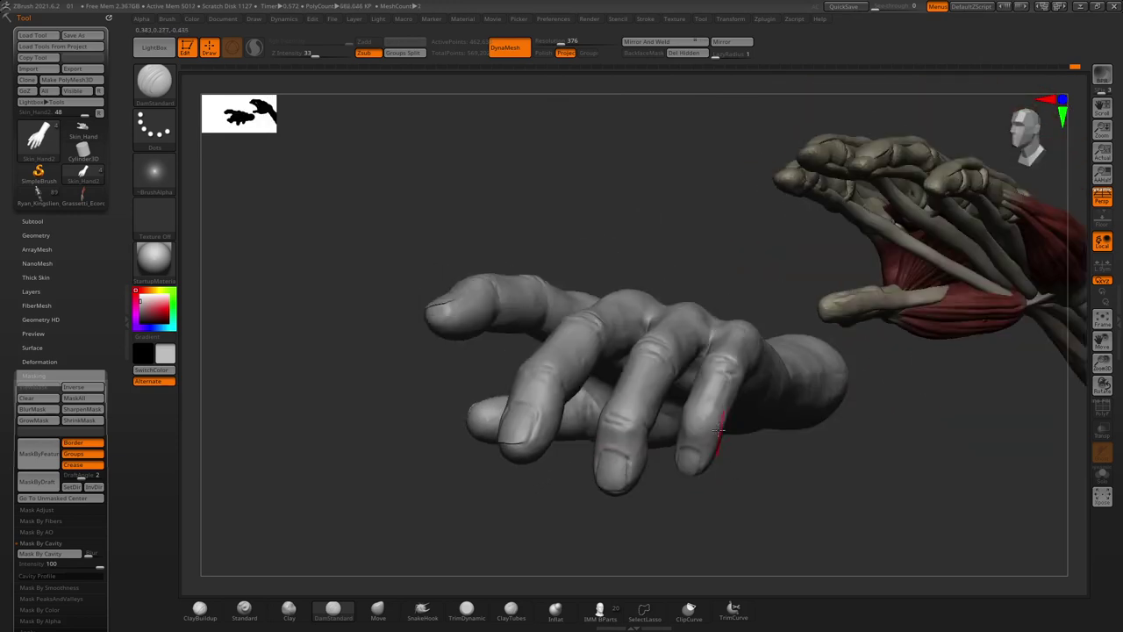
Shift-smooth the harsh creases on the fingers and index joint
key(shift)
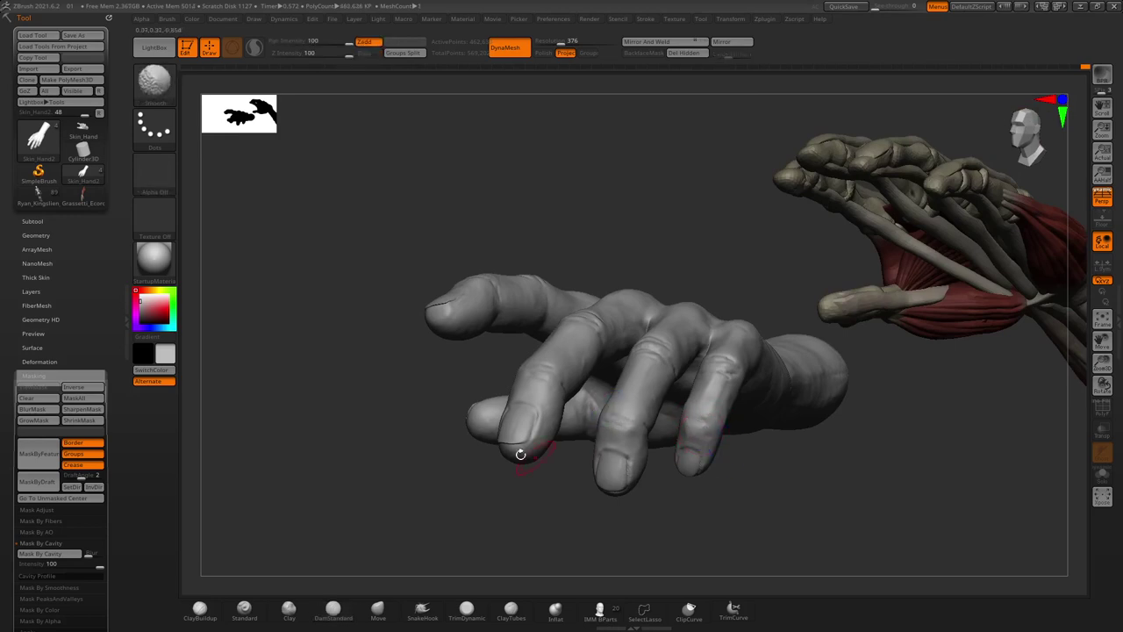
mouse_move(520, 453)
mouse_down()
mouse_move(486, 426)
mouse_move(596, 400)
mouse_up()
key(shift)
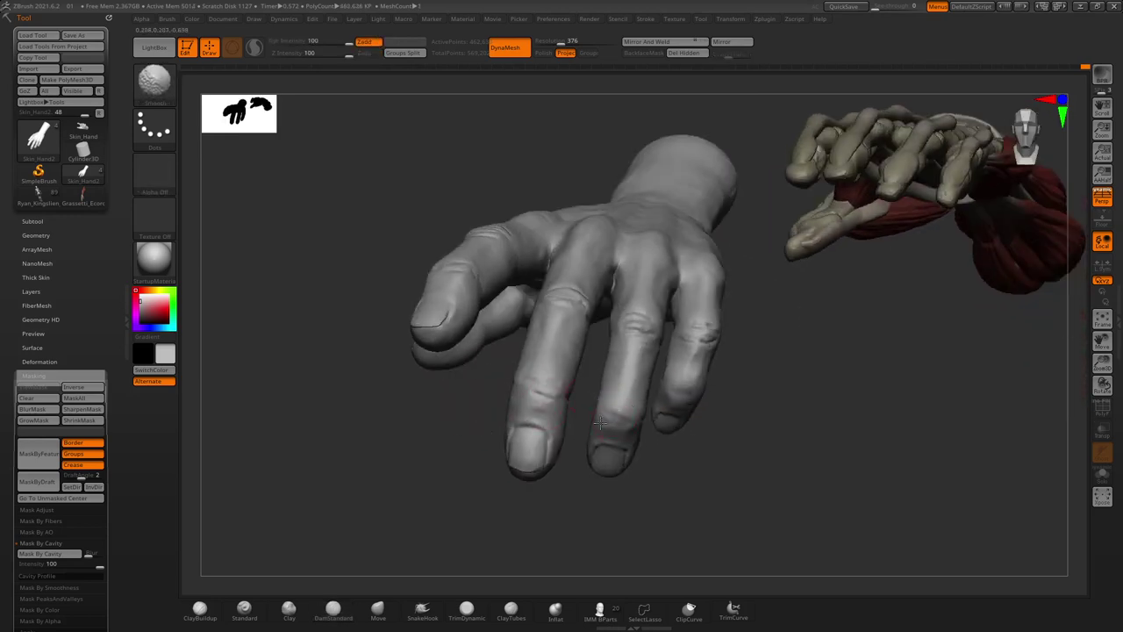
drag(462, 381, 537, 387)
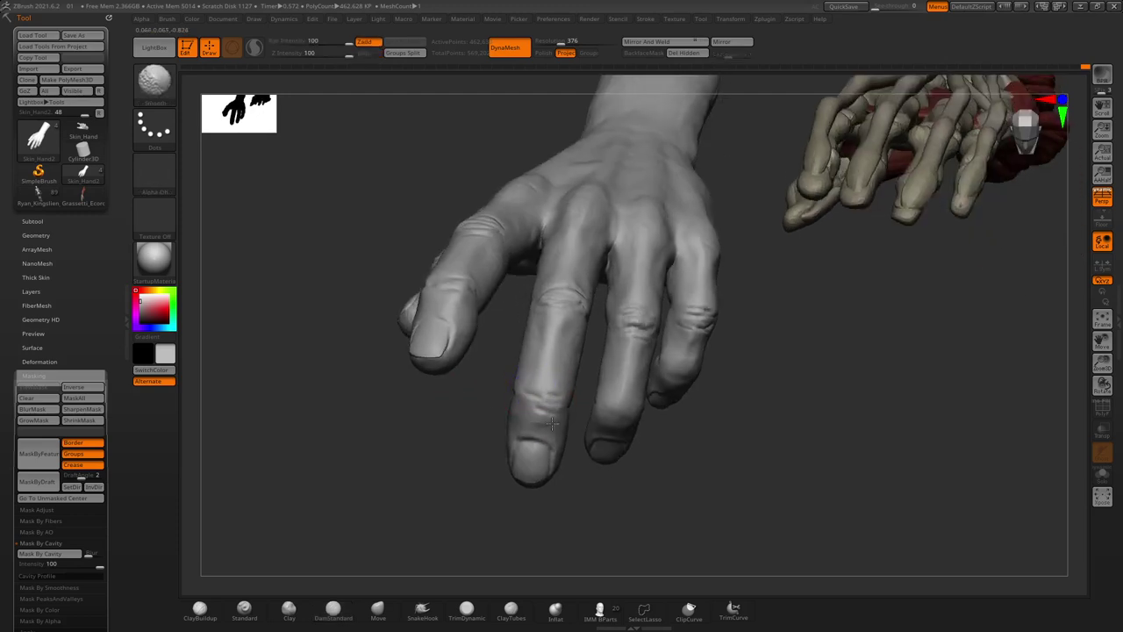
mouse_move(398, 171)
mouse_down()
mouse_move(425, 315)
mouse_move(465, 317)
mouse_up()
key(shift)
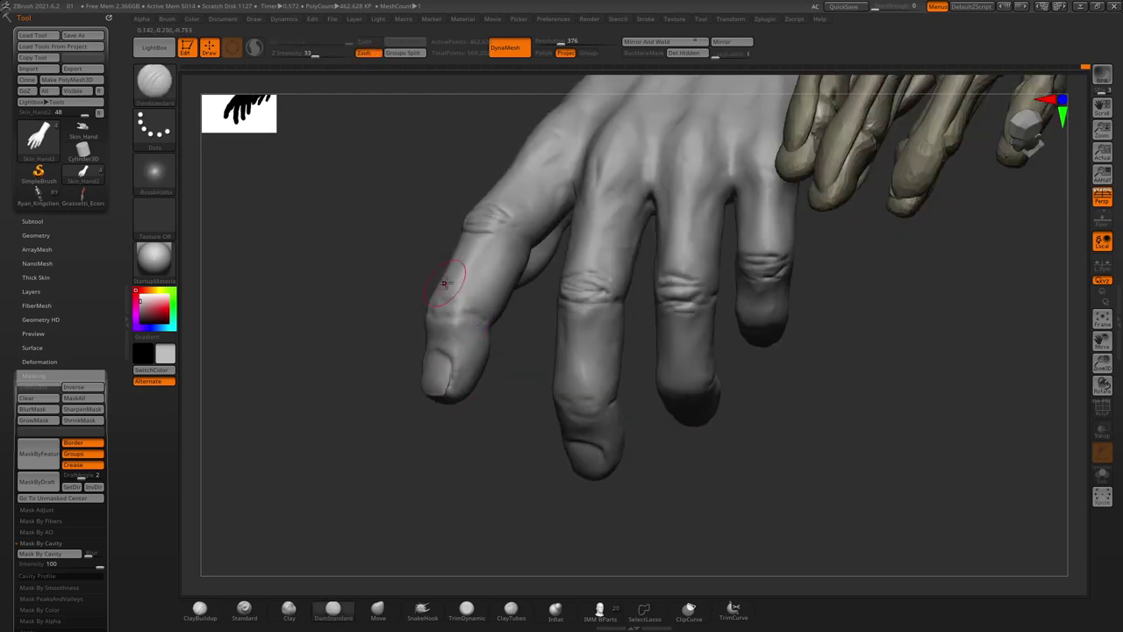
mouse_move(449, 281)
mouse_down()
mouse_move(428, 255)
mouse_move(437, 353)
mouse_up()
mouse_move(426, 260)
mouse_down()
mouse_move(448, 278)
mouse_move(452, 334)
mouse_up()
Raise the back-of-hand tendons with a small Standard brush at intensity 25
click(246, 610)
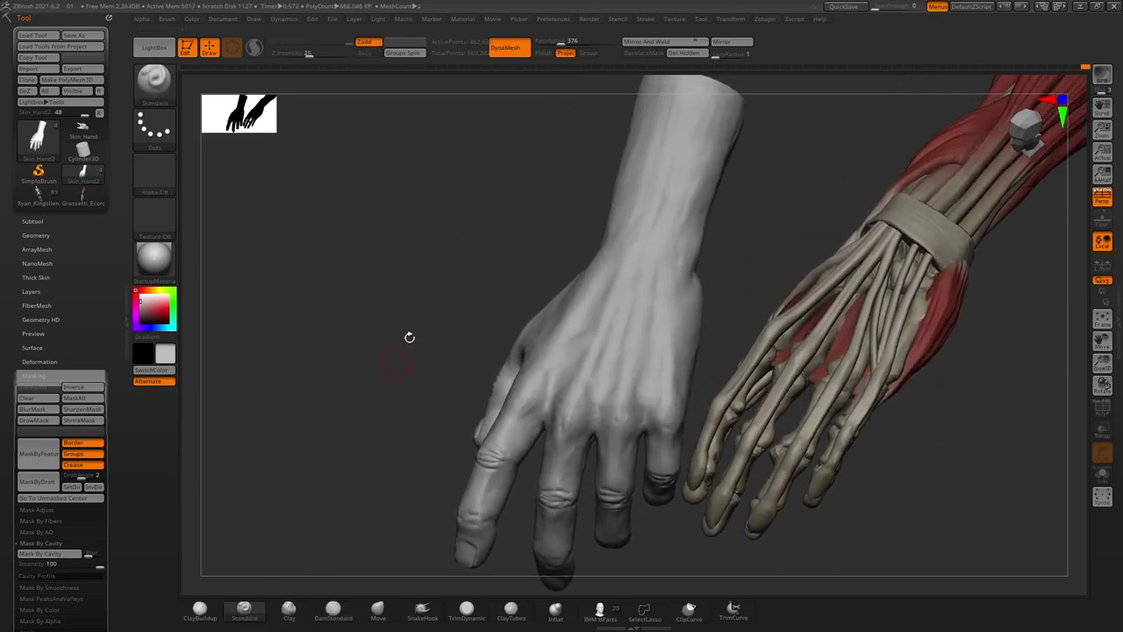
right_click(510, 225)
drag(507, 181, 634, 261)
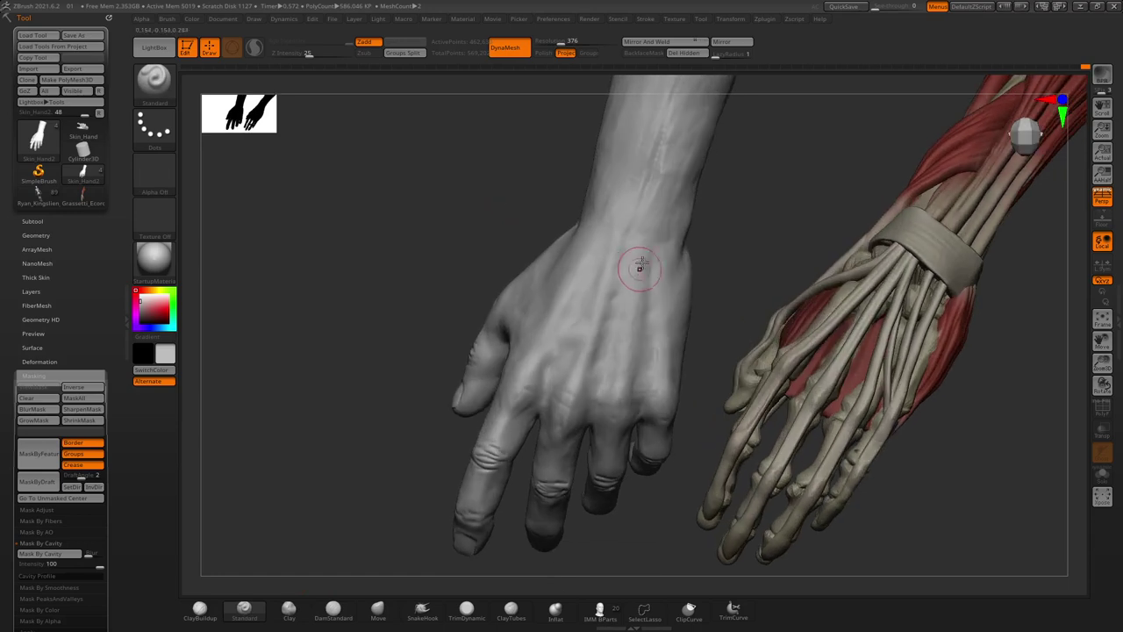
right_click(622, 279)
right_click(630, 314)
drag(630, 314, 616, 316)
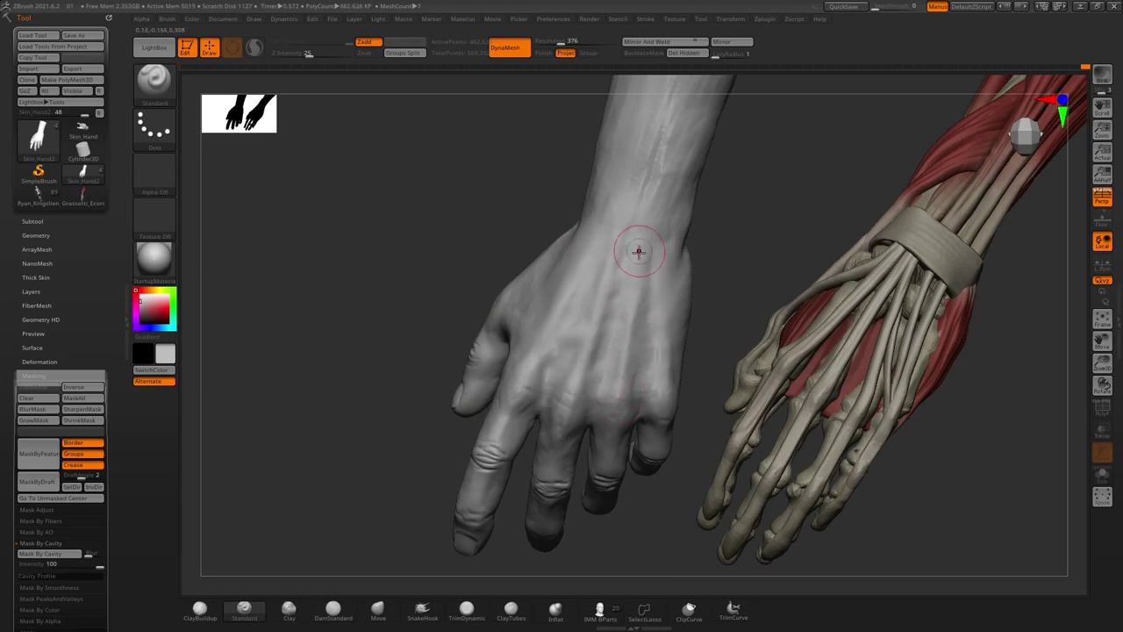
drag(508, 128, 534, 344)
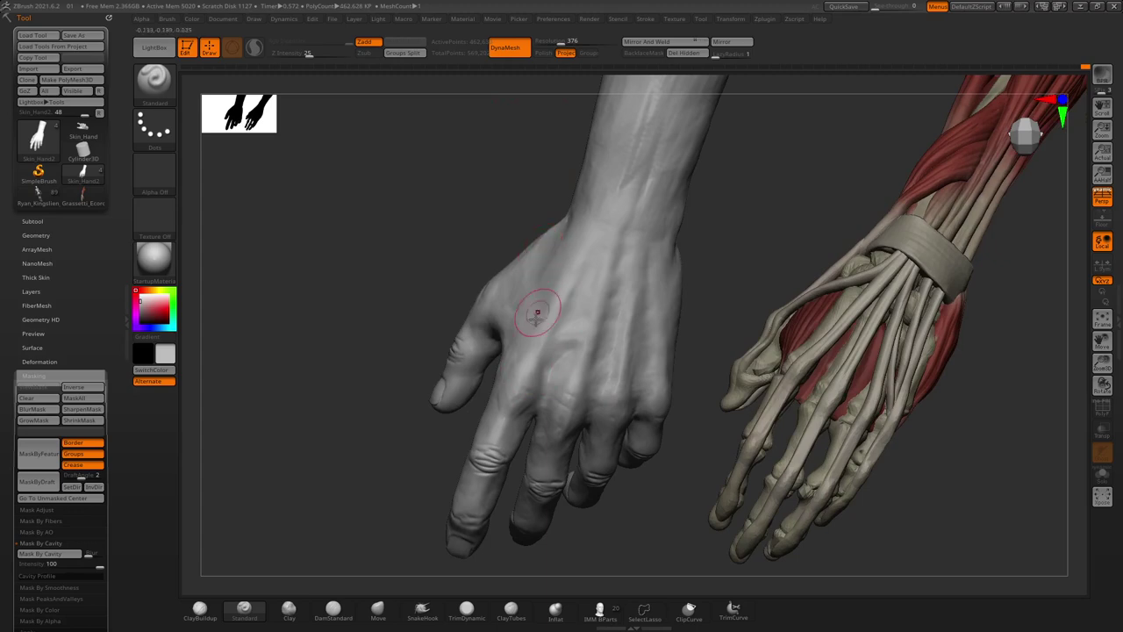
mouse_move(427, 285)
mouse_down()
mouse_move(436, 281)
mouse_move(442, 327)
mouse_up()
Use DamStandard (B, D, S) to carve fold creases into the thumb-index web
key(b)
key(d)
key(s)
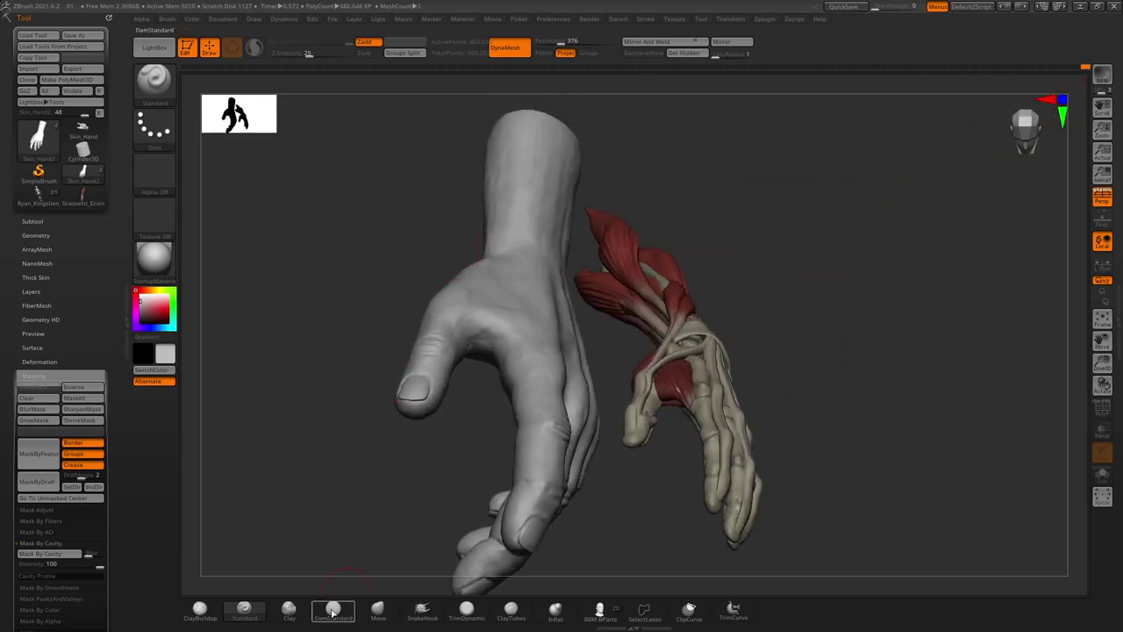
alt+drag(419, 236, 387, 301)
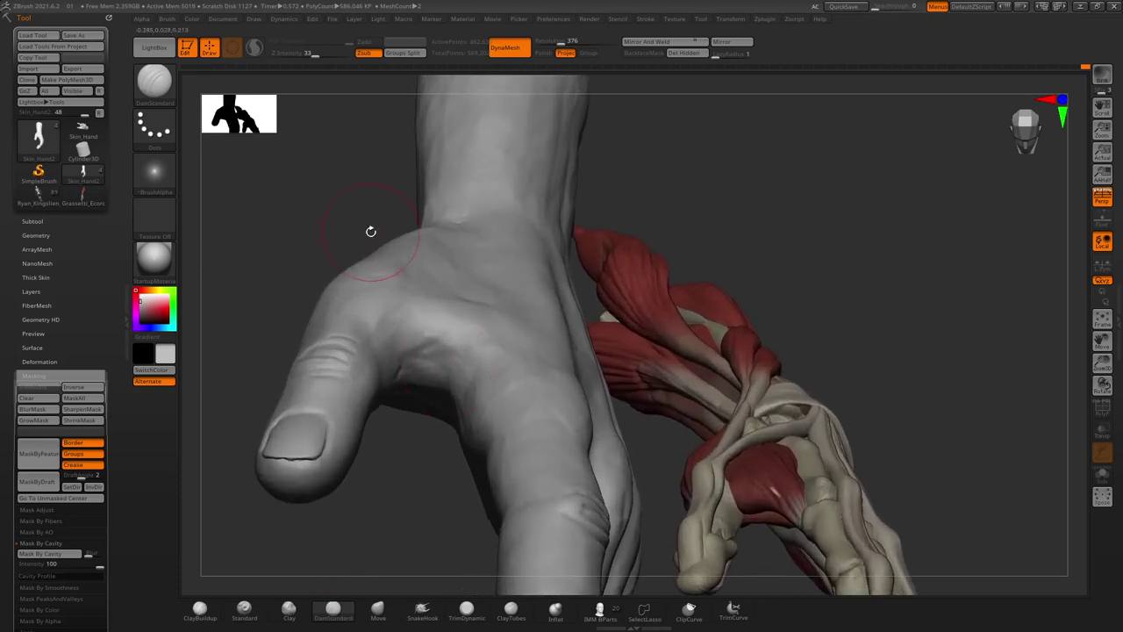
mouse_move(369, 231)
mouse_down()
mouse_move(421, 338)
mouse_move(323, 273)
mouse_move(414, 313)
mouse_up()
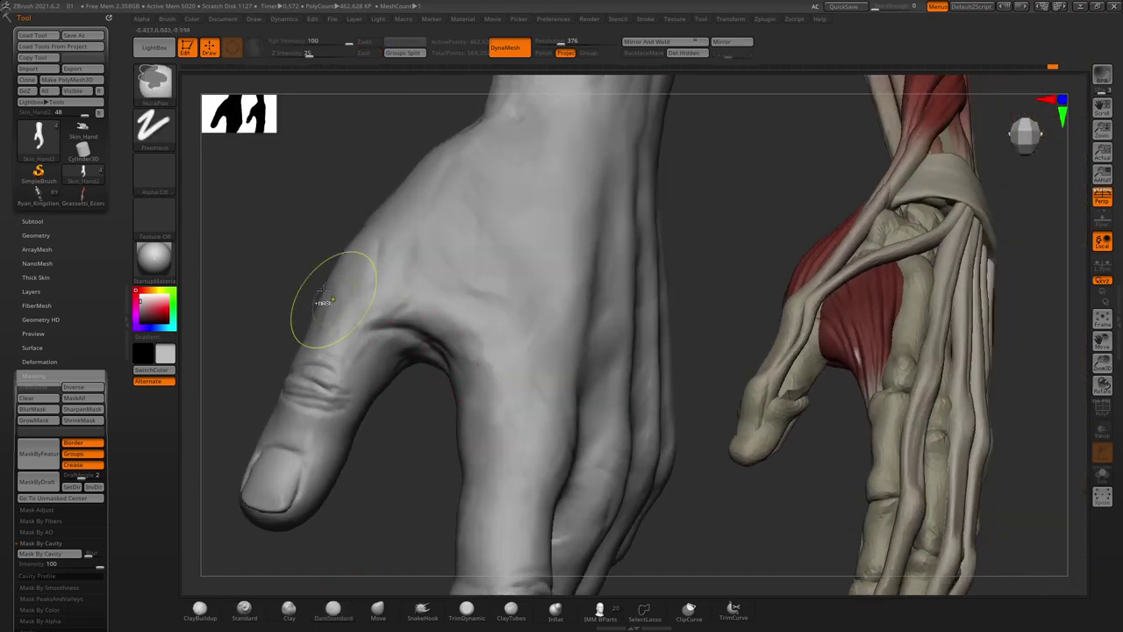
drag(290, 290, 408, 344)
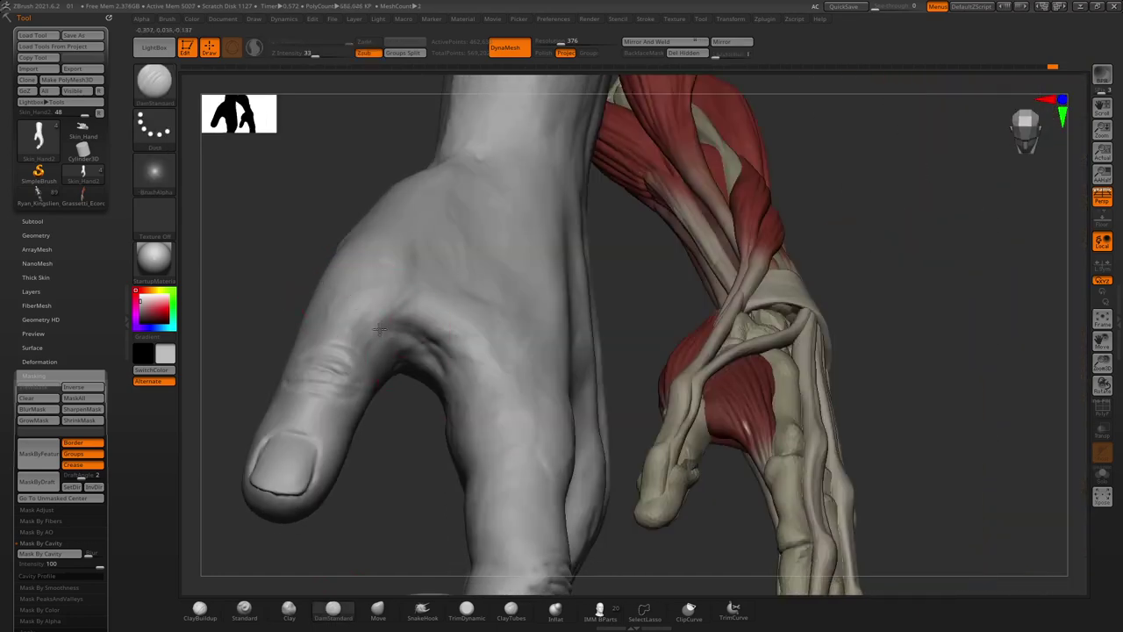
drag(389, 458, 434, 373)
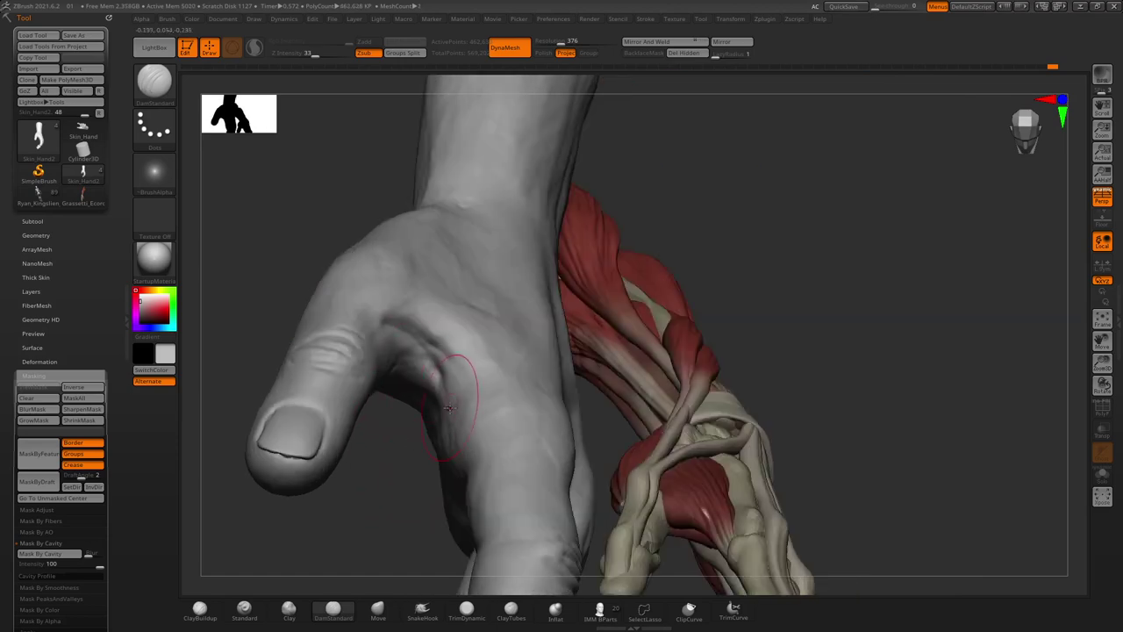
mouse_move(301, 193)
mouse_down()
mouse_move(401, 326)
mouse_move(279, 154)
mouse_move(322, 225)
mouse_move(396, 125)
mouse_move(443, 259)
mouse_up()
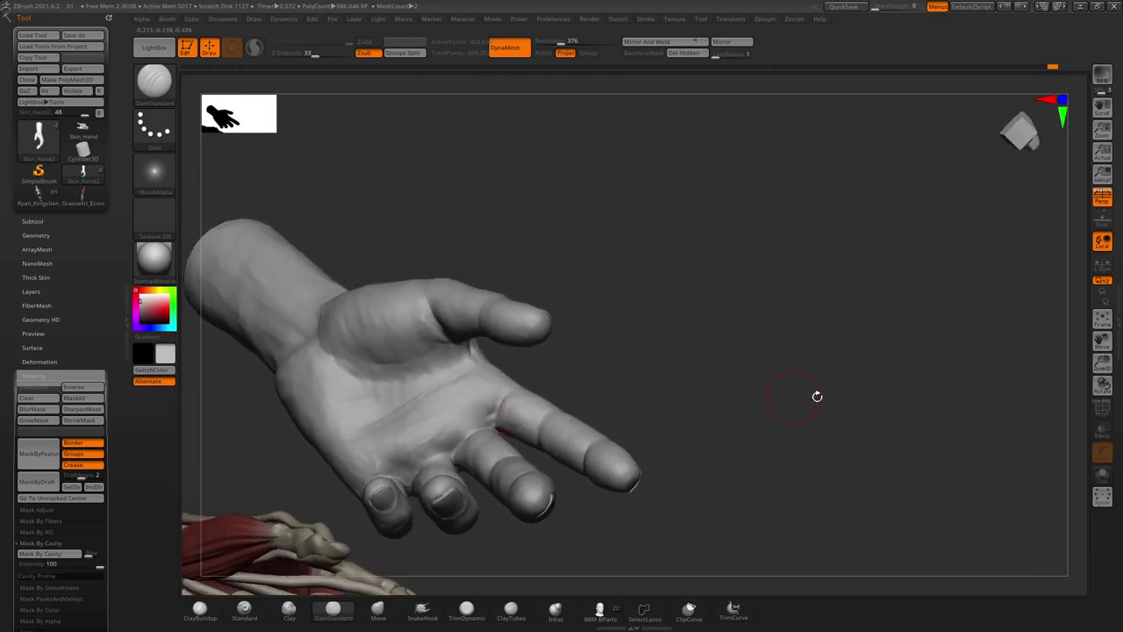
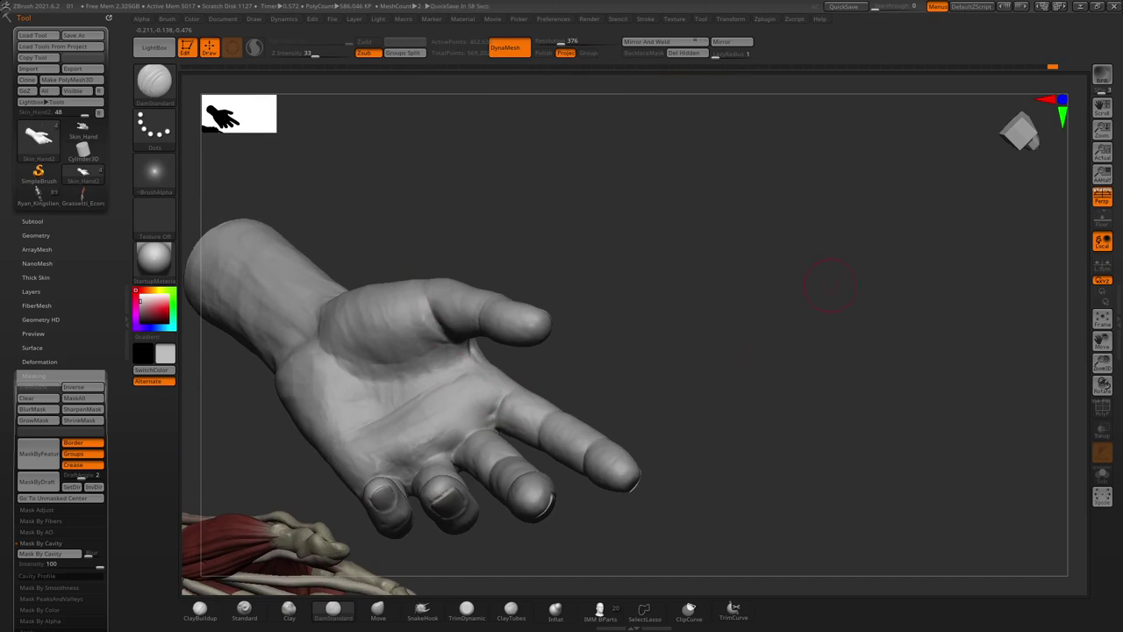
Carve a DamStandard crease across the palm from the thumb base and smooth it
key(space)
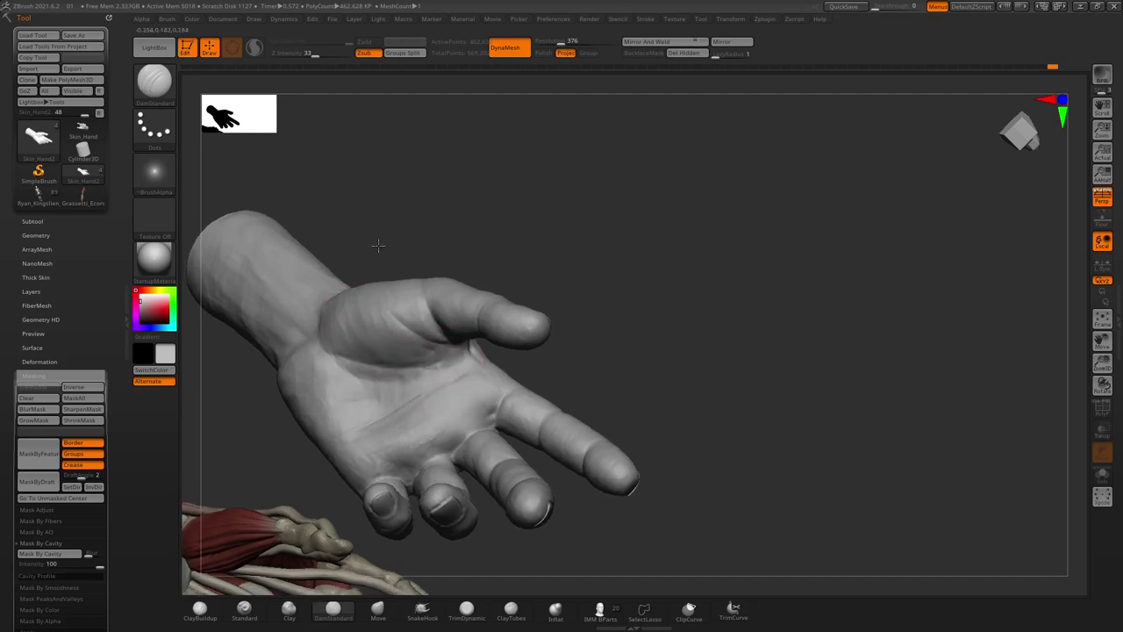
right_drag(417, 368, 474, 364)
drag(474, 364, 360, 441)
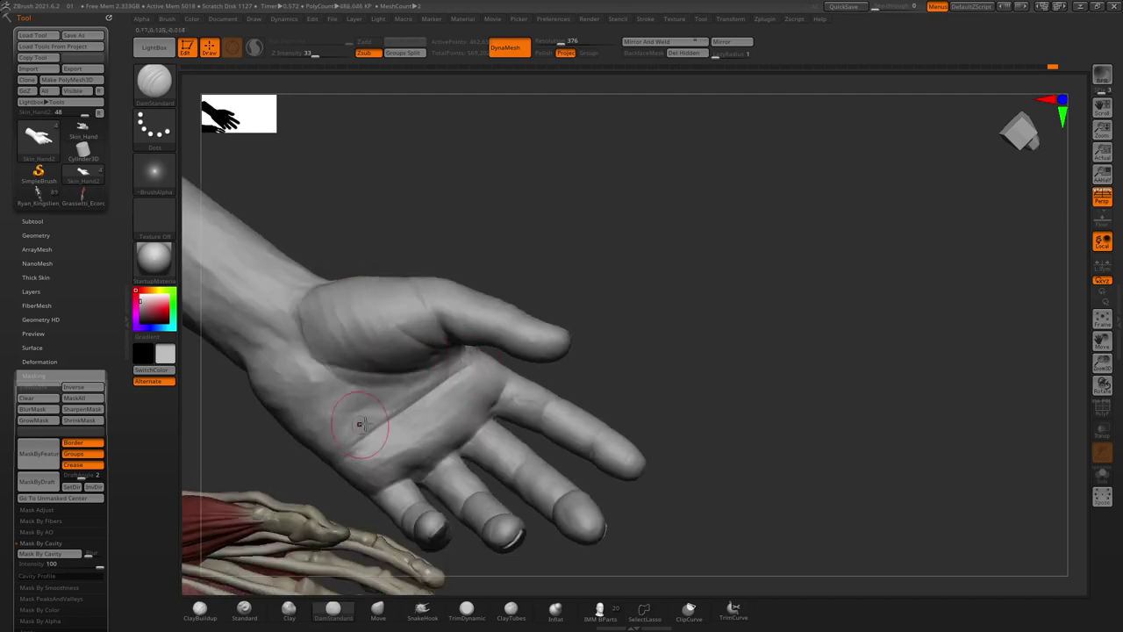
shift+drag(474, 367, 395, 372)
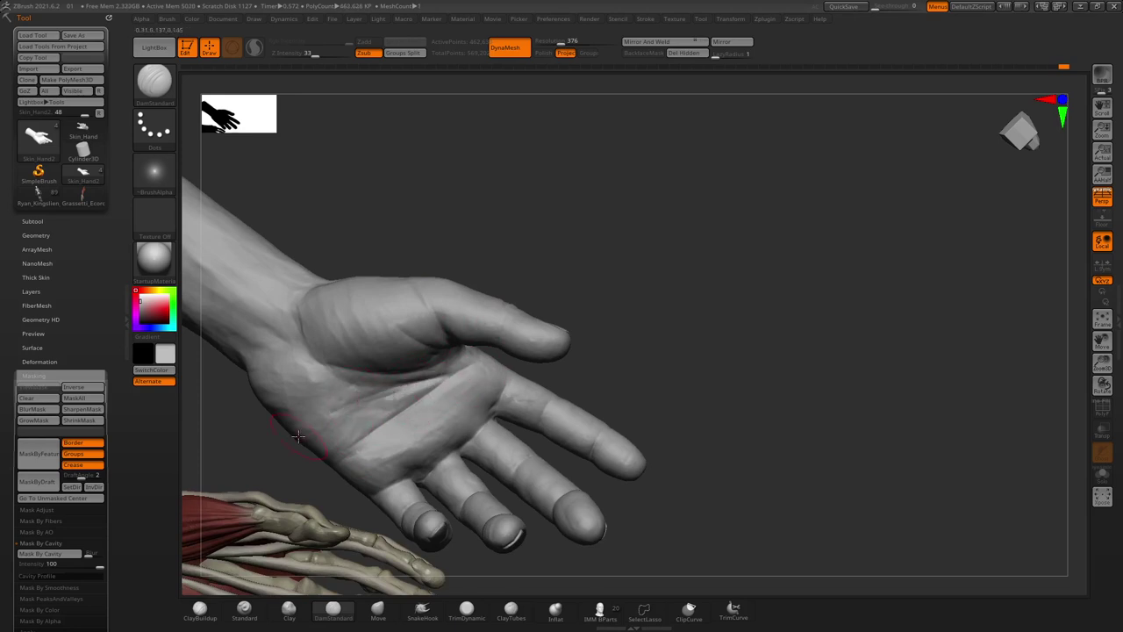
Orbit around the palm, thumb and wrist to inspect the new crease
drag(615, 304, 542, 350)
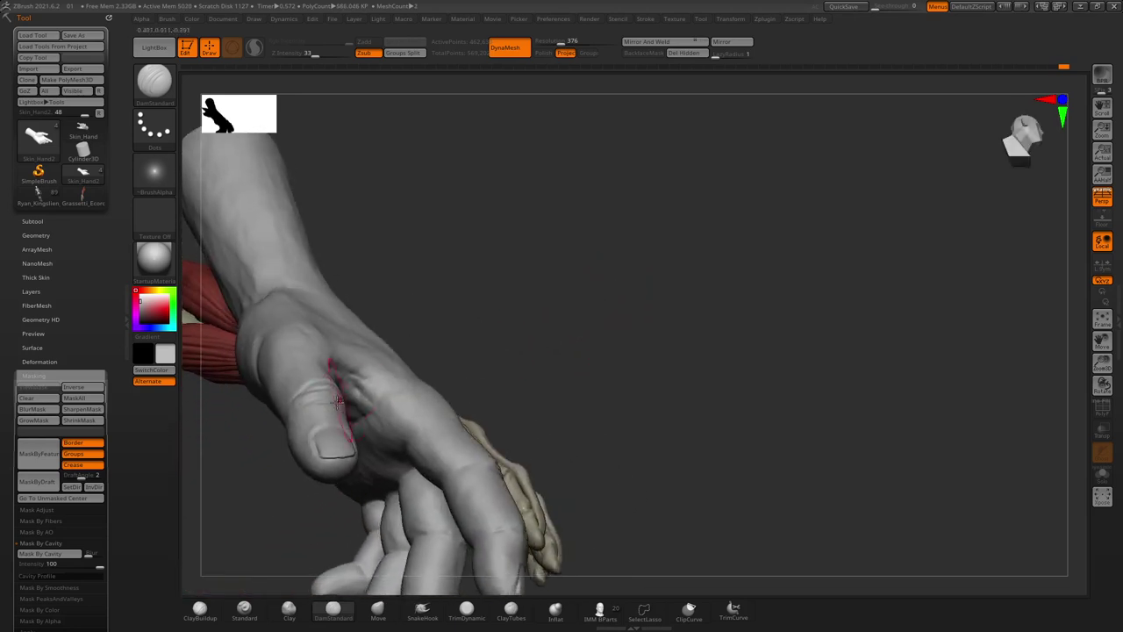
mouse_move(464, 288)
mouse_down()
mouse_move(477, 238)
mouse_move(613, 340)
mouse_up()
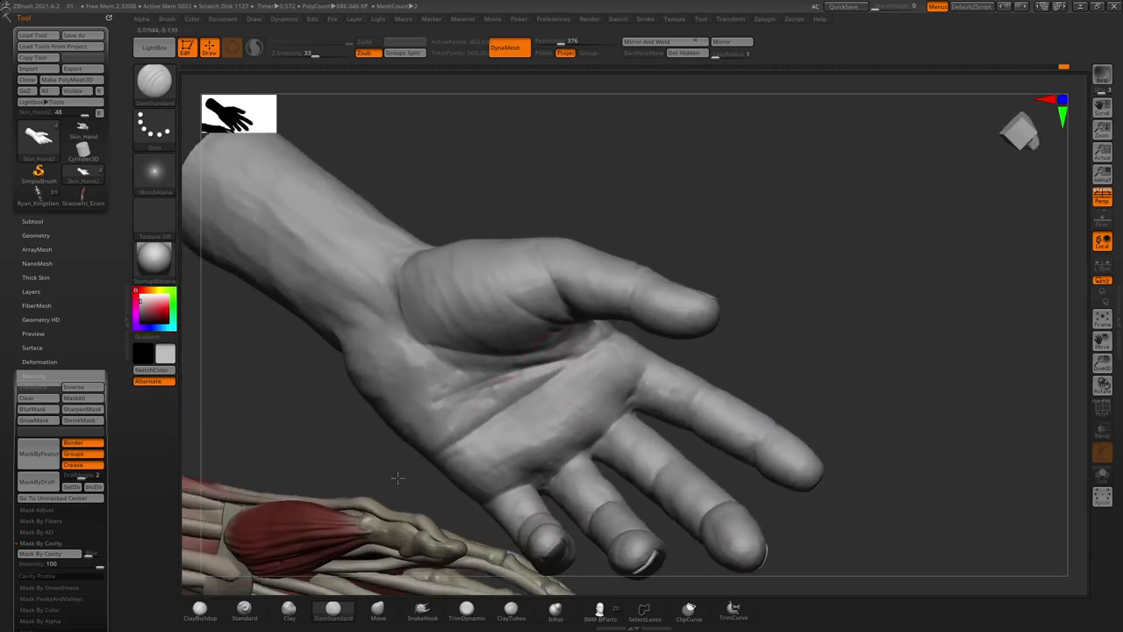
drag(358, 464, 493, 379)
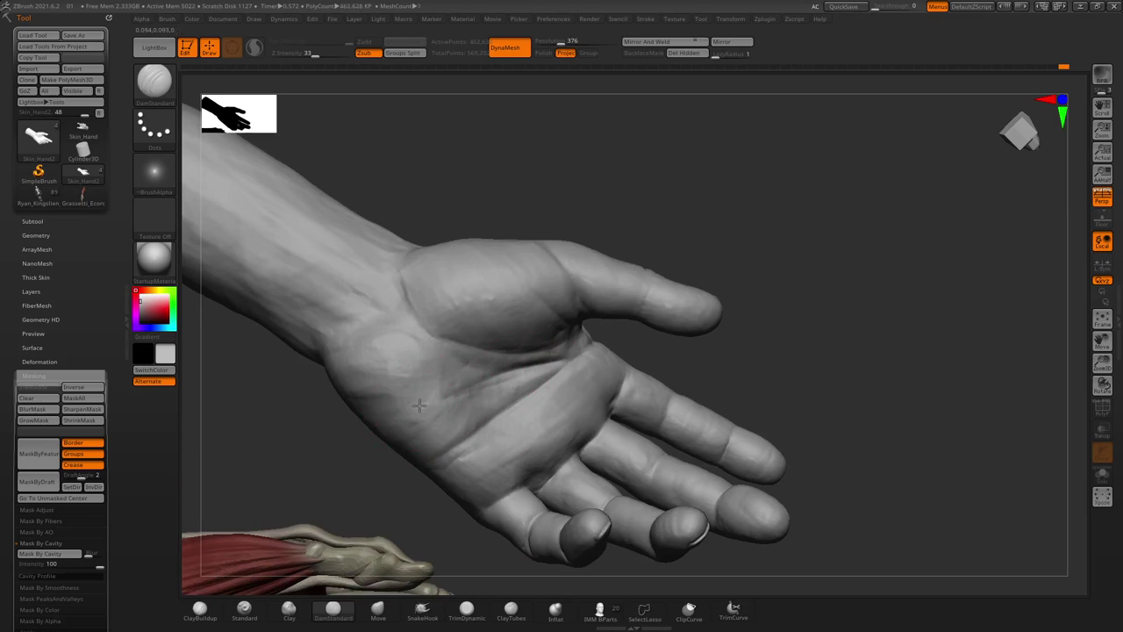
mouse_move(355, 469)
mouse_down()
mouse_move(350, 442)
mouse_move(682, 258)
mouse_up()
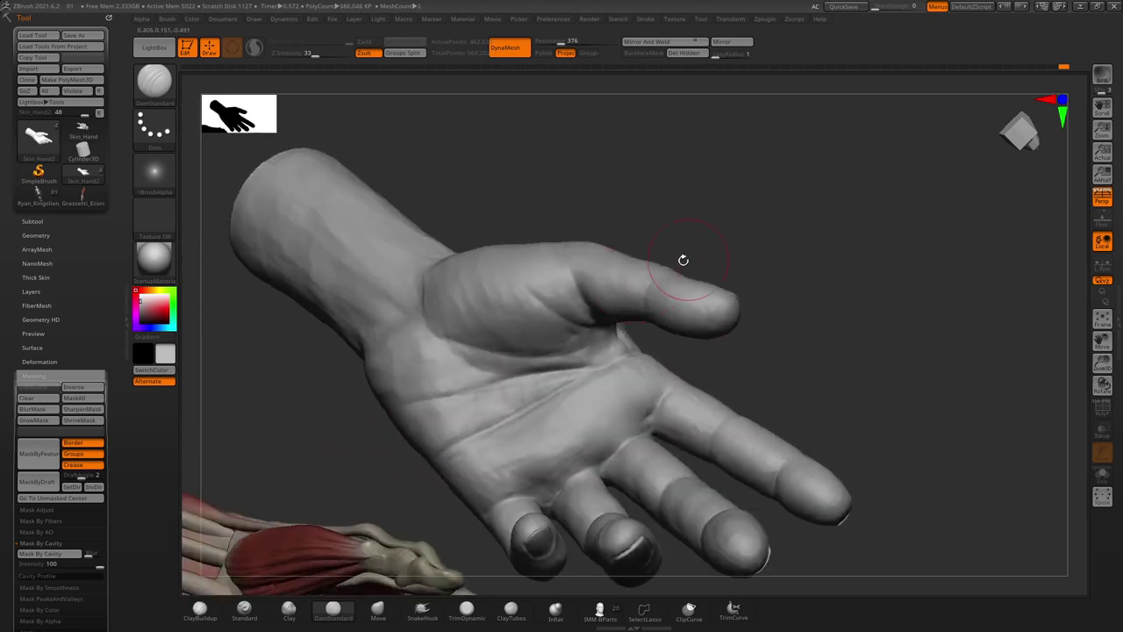
drag(702, 363, 727, 290)
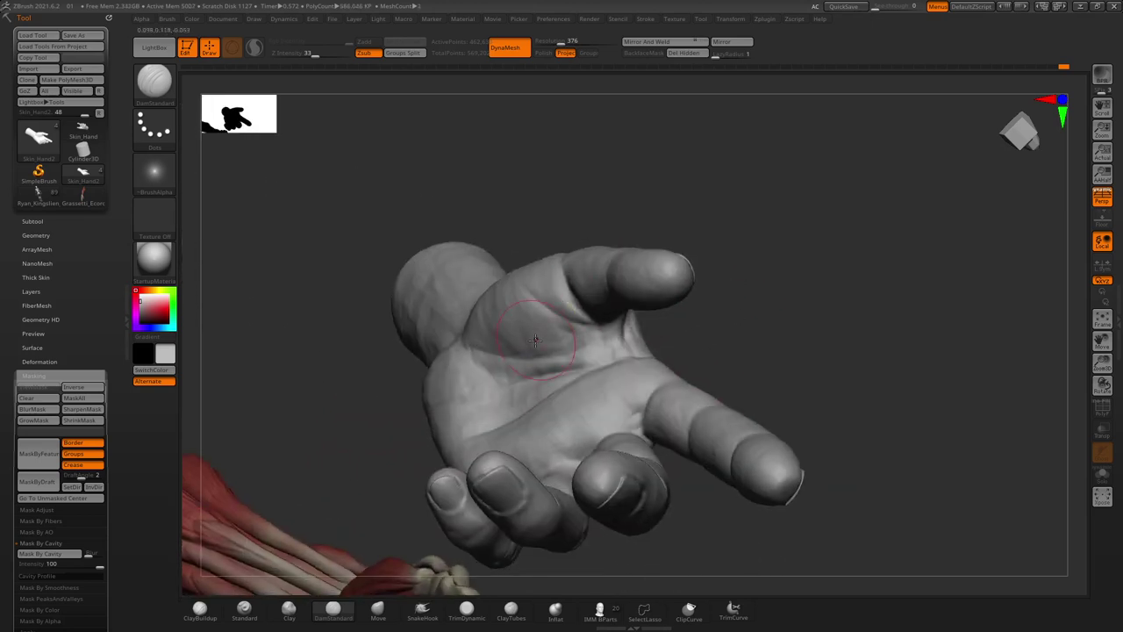
drag(536, 181, 464, 339)
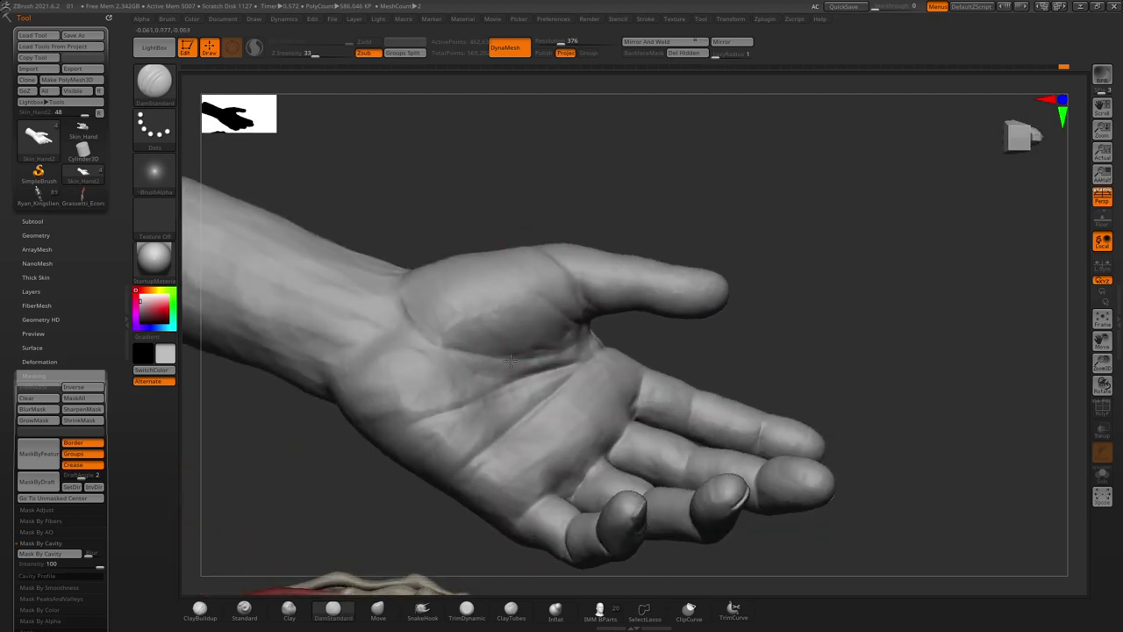
mouse_move(404, 296)
mouse_down()
mouse_move(509, 290)
mouse_move(495, 228)
mouse_move(451, 176)
mouse_move(589, 175)
mouse_move(590, 90)
mouse_up()
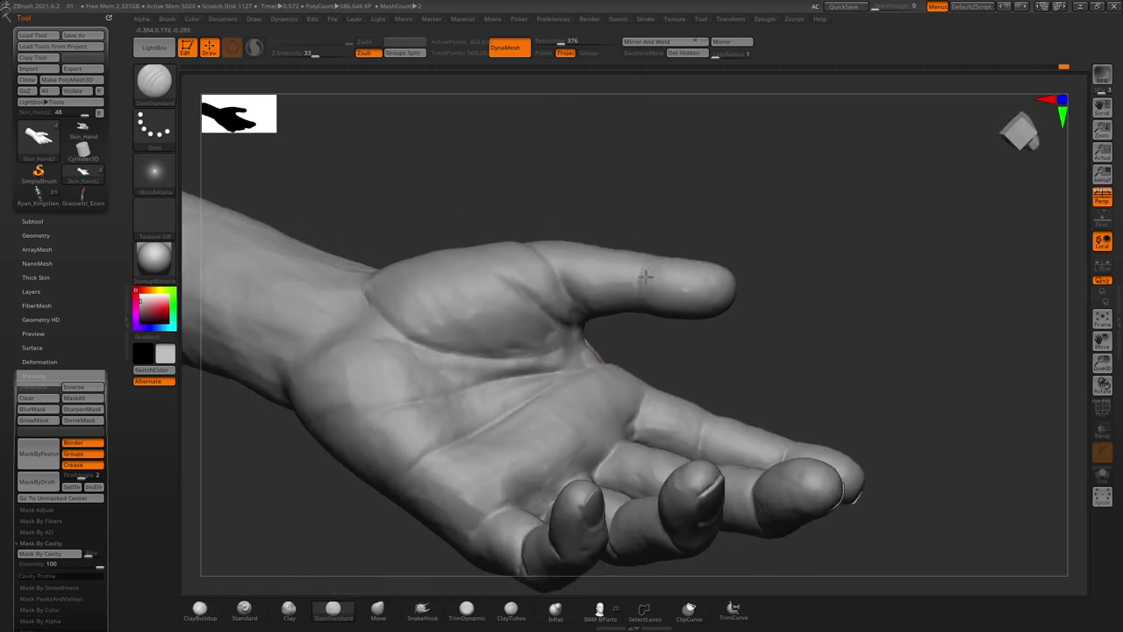
mouse_move(622, 204)
mouse_down()
mouse_move(624, 182)
mouse_move(632, 264)
mouse_up()
Review the back of the hand and lightly smooth the skin along the knuckles
key(space)
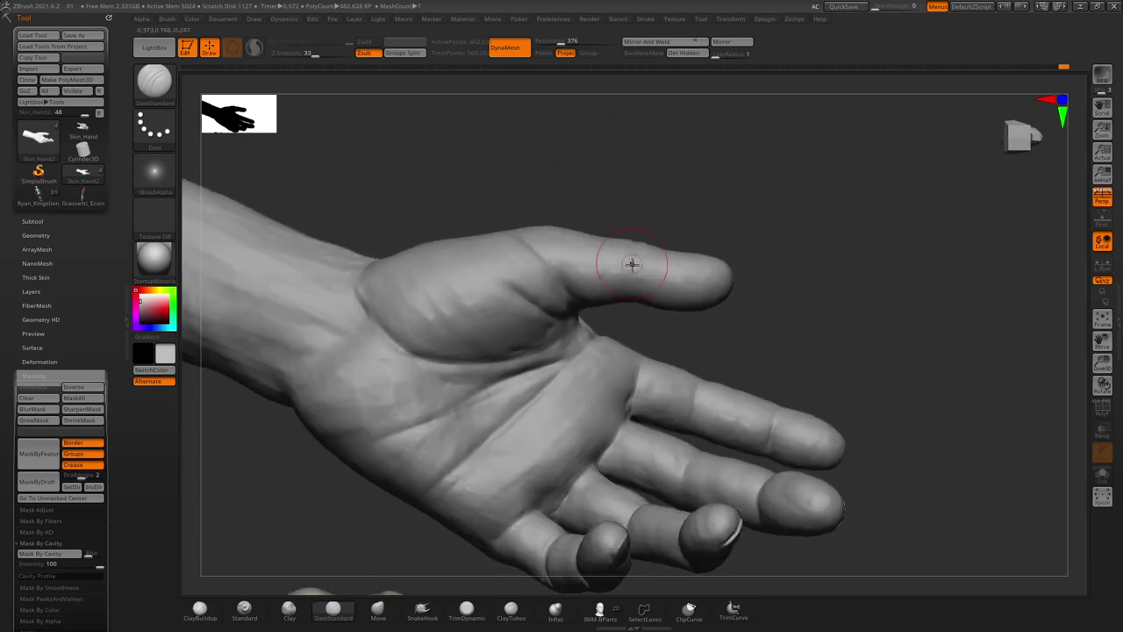
drag(636, 206, 622, 271)
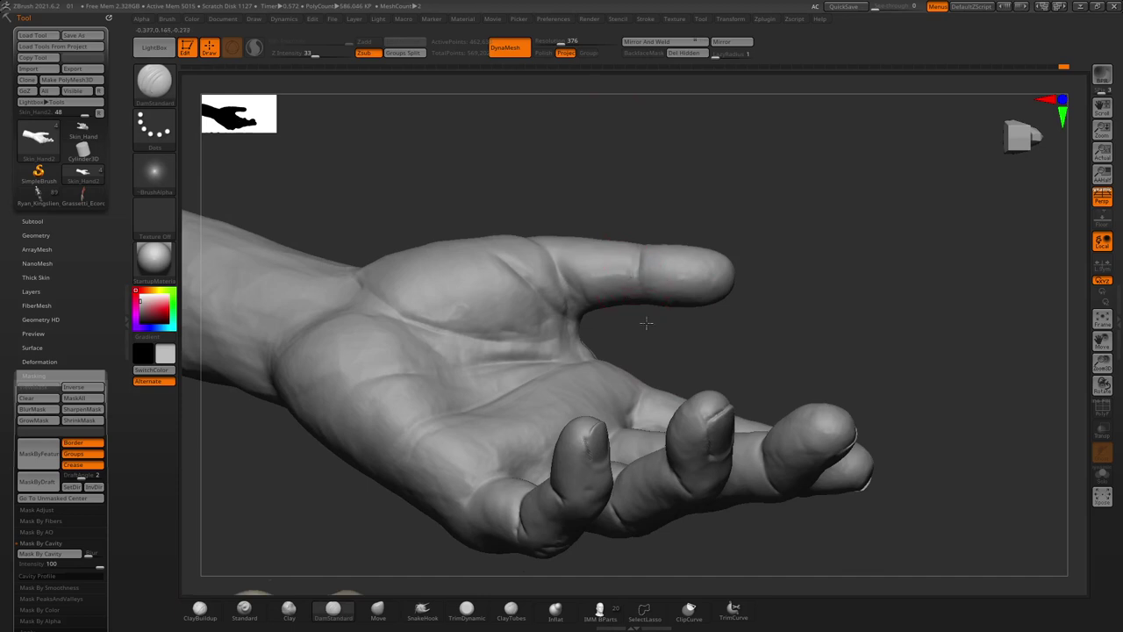
drag(684, 338, 651, 252)
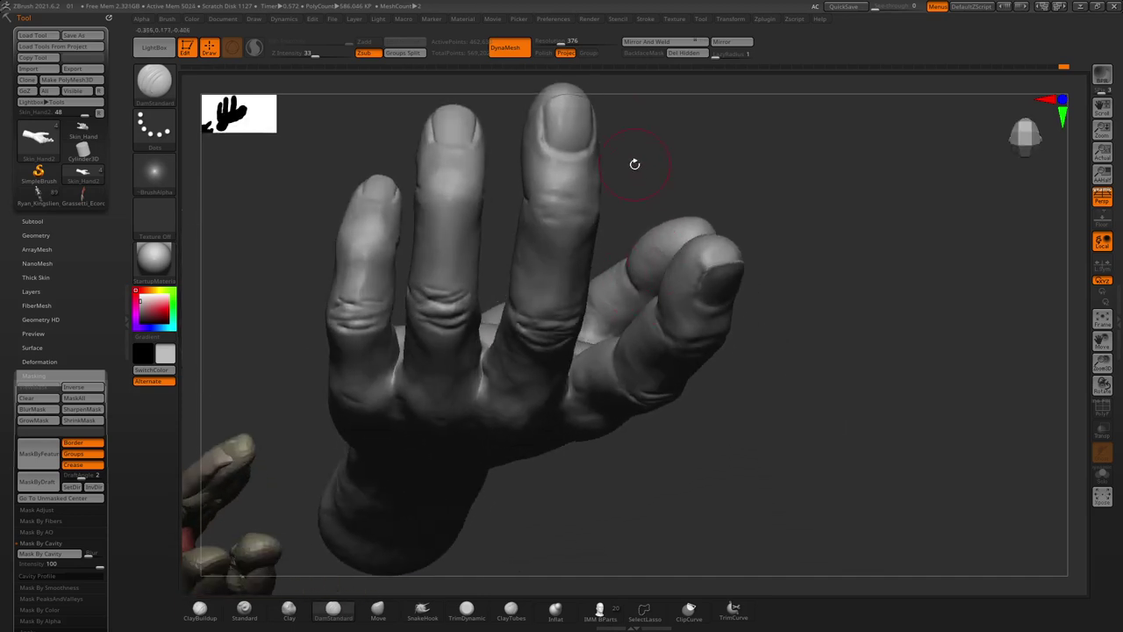
drag(634, 164, 657, 251)
drag(571, 143, 619, 250)
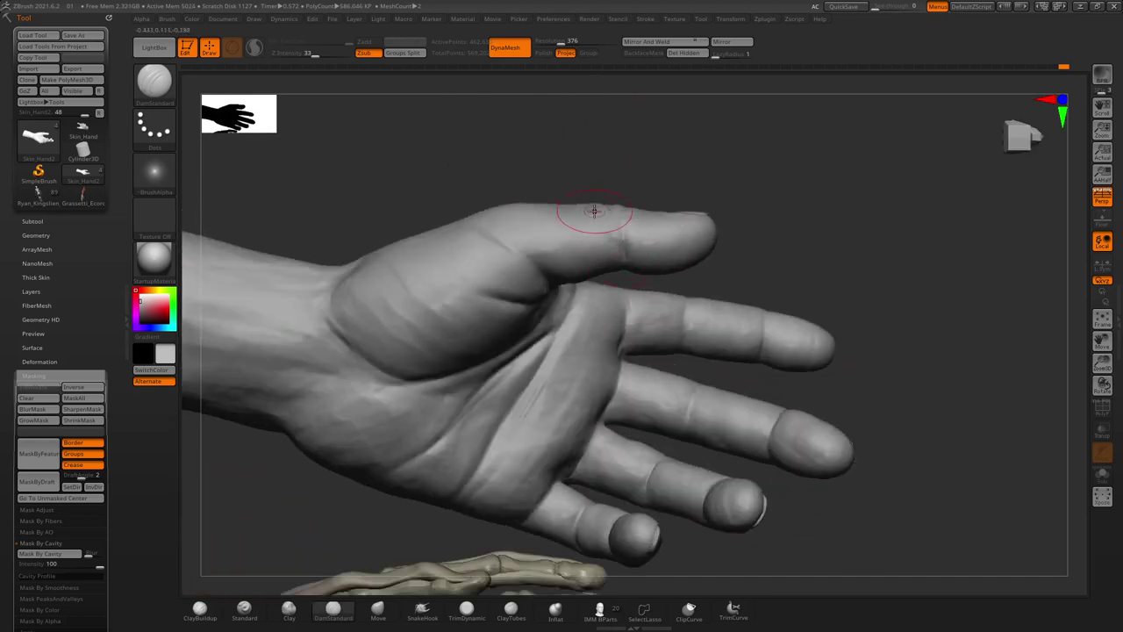
mouse_move(652, 321)
mouse_down()
mouse_move(734, 243)
mouse_move(669, 360)
mouse_move(669, 276)
mouse_up()
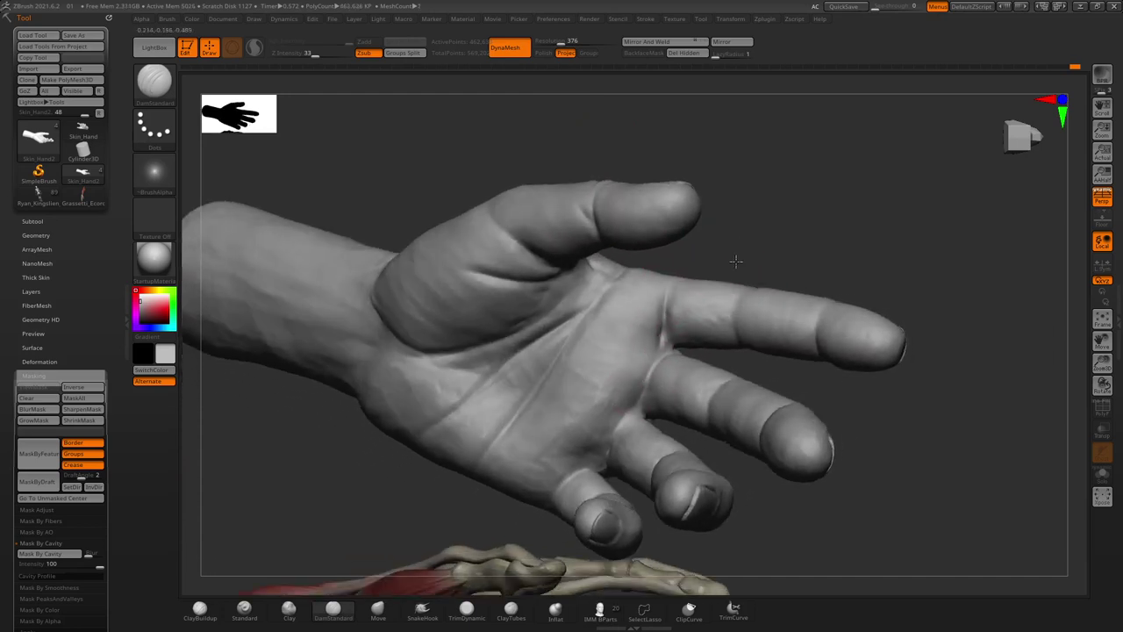
mouse_move(602, 395)
mouse_down()
mouse_move(735, 324)
mouse_move(703, 291)
mouse_move(650, 341)
mouse_up()
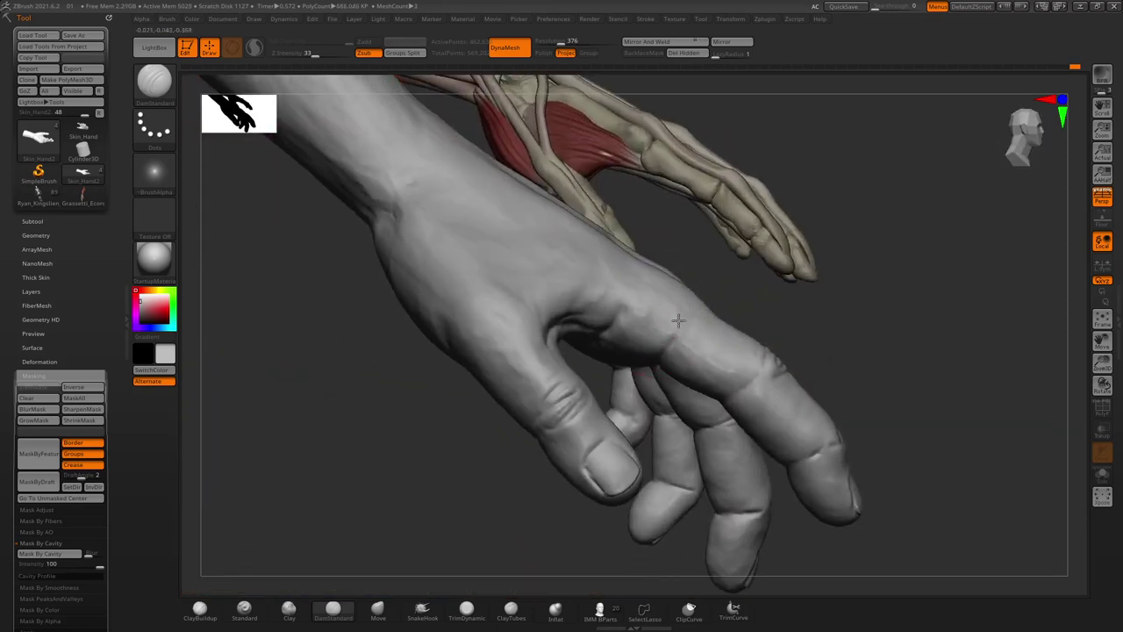
drag(687, 308, 744, 389)
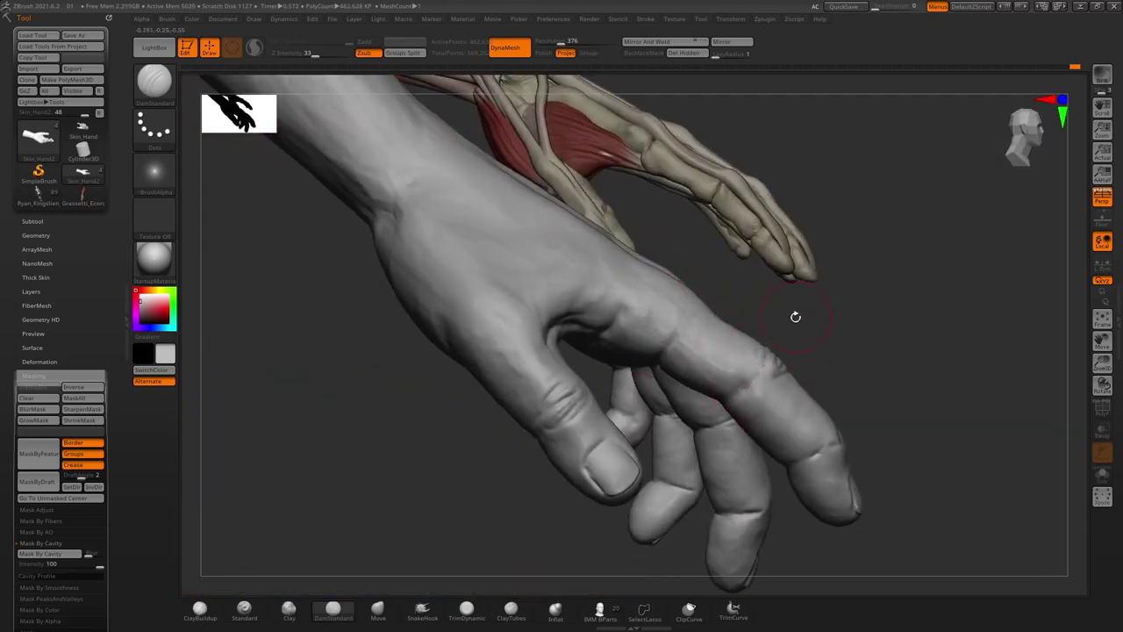
mouse_move(795, 316)
mouse_down()
mouse_move(792, 343)
mouse_move(704, 421)
mouse_up()
right_drag(771, 392, 566, 421)
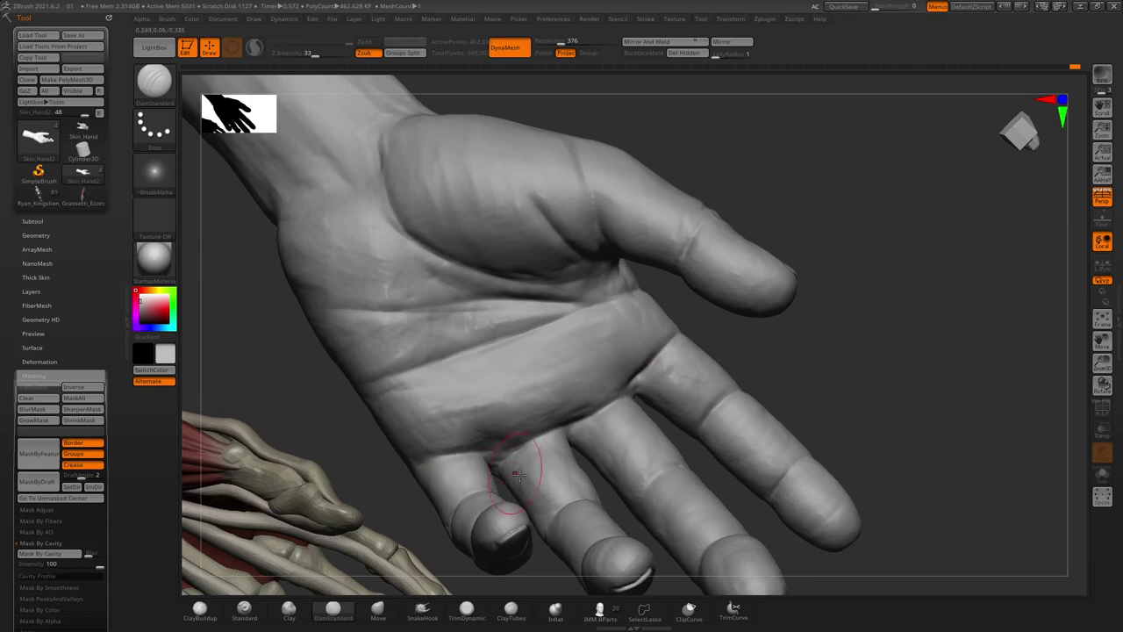
mouse_move(519, 474)
right_down()
mouse_move(581, 388)
mouse_move(779, 301)
mouse_move(626, 333)
right_up()
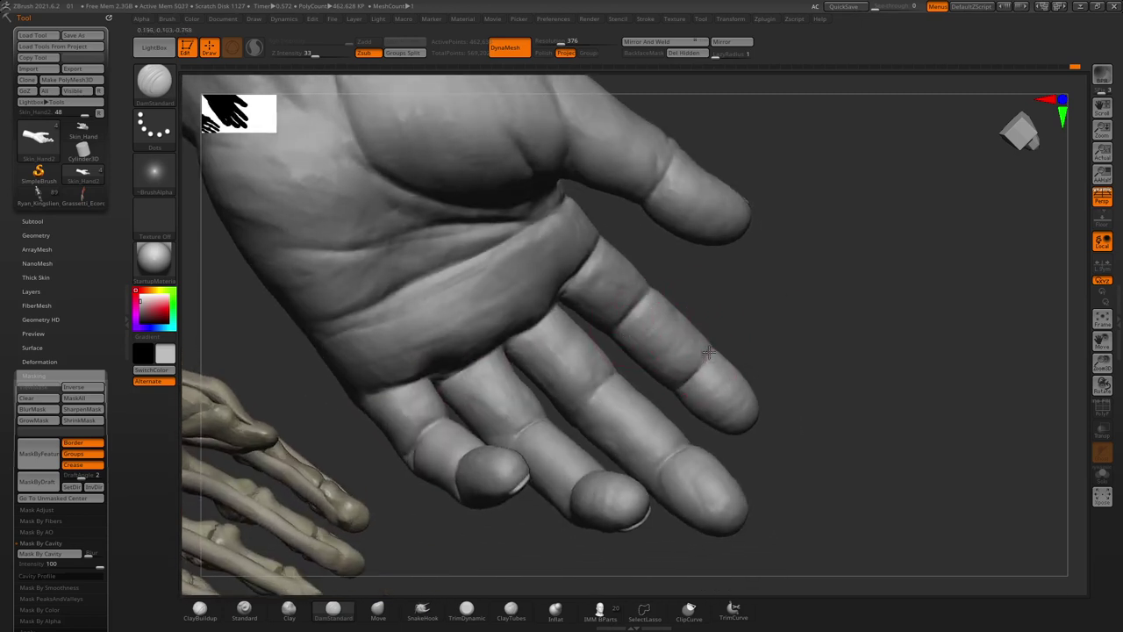
right_drag(683, 377, 704, 357)
right_drag(674, 422, 694, 376)
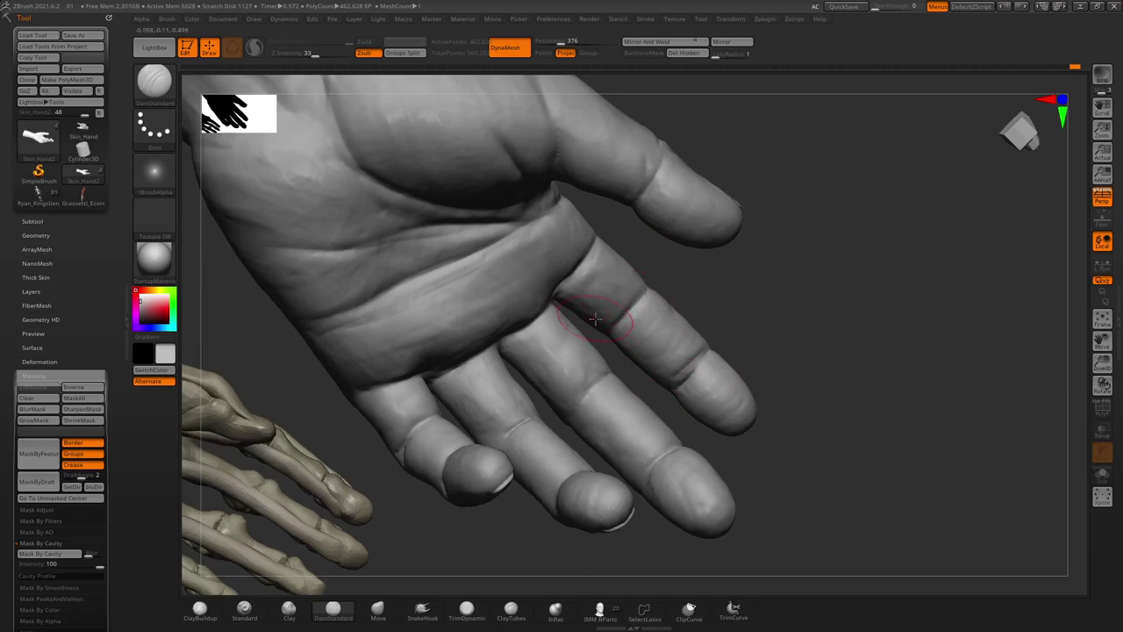
right_drag(664, 275, 615, 328)
right_drag(707, 274, 621, 298)
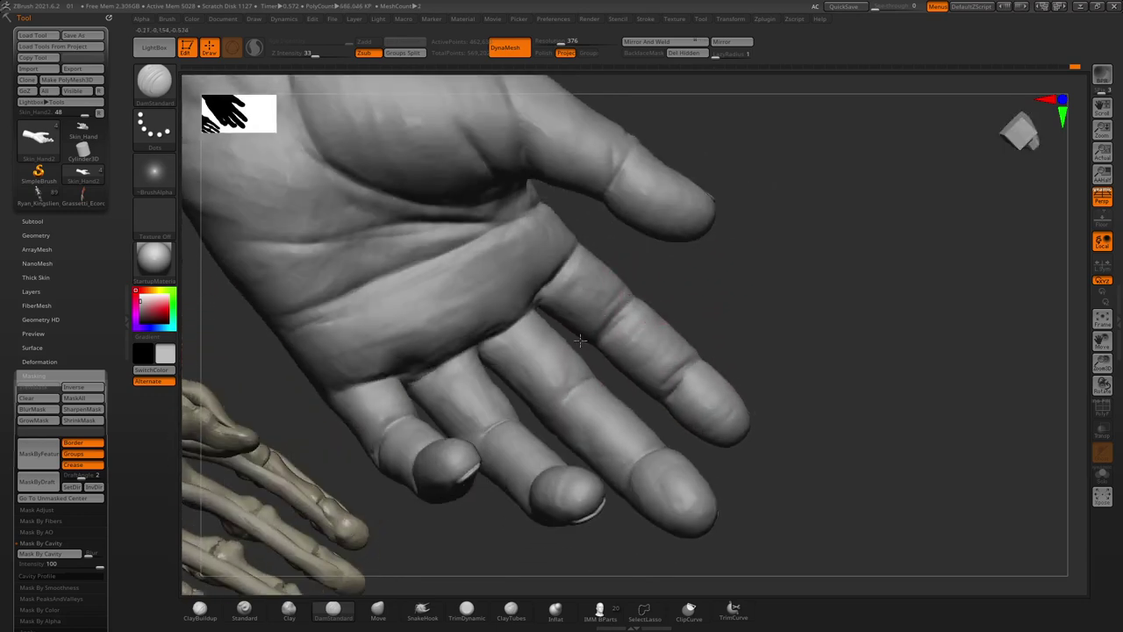
right_drag(735, 283, 628, 367)
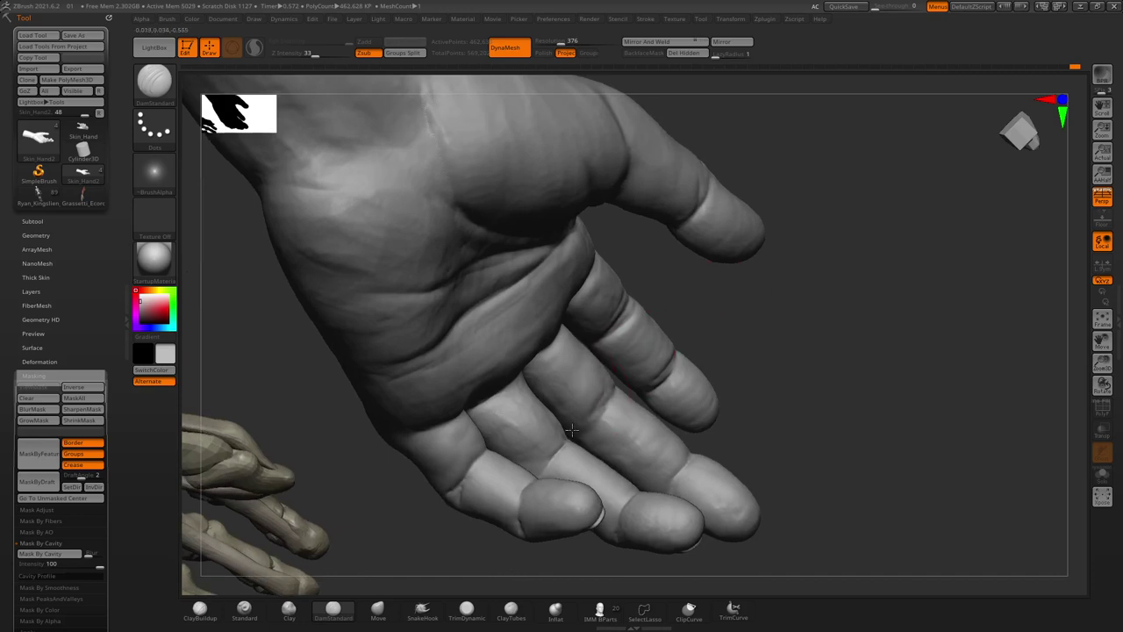
right_drag(778, 336, 608, 404)
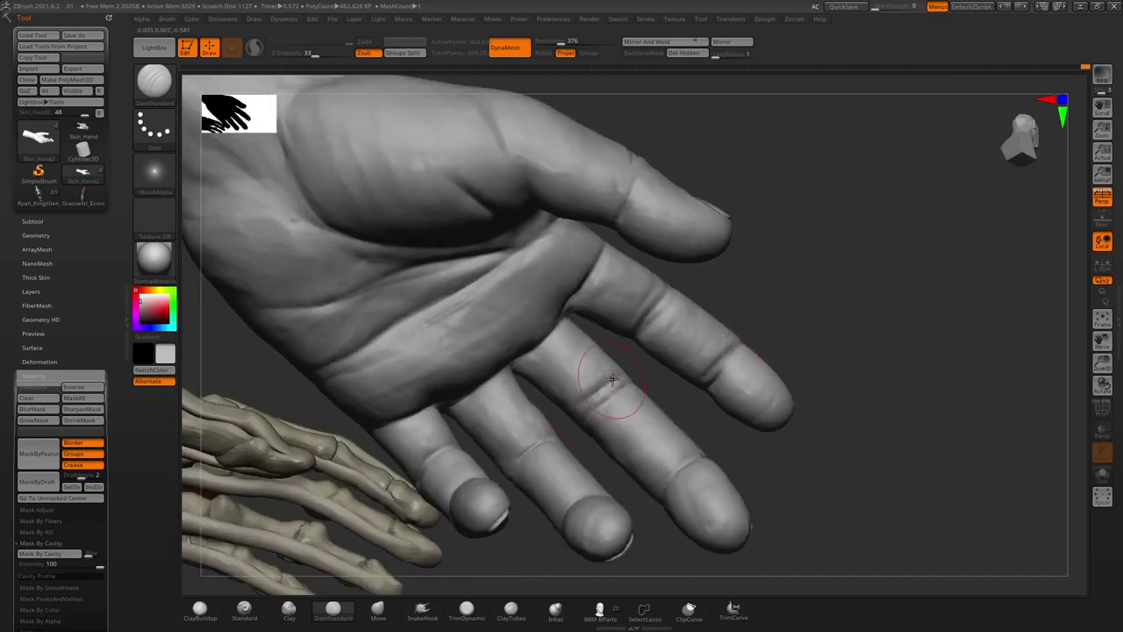
key(shift)
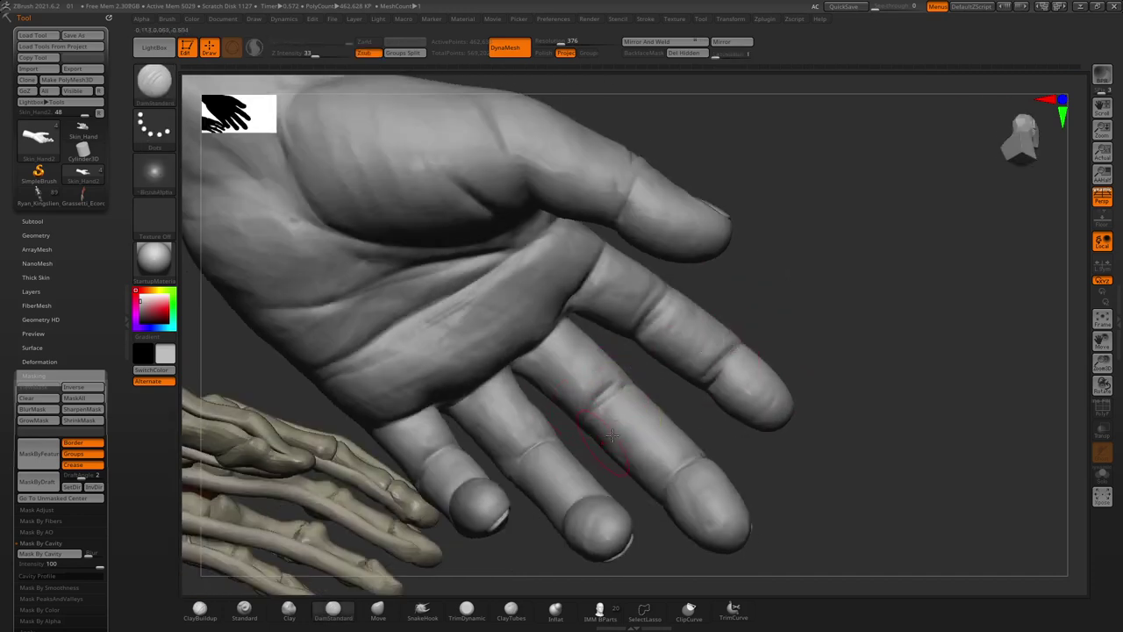
mouse_move(775, 477)
mouse_down()
mouse_move(676, 459)
mouse_move(707, 470)
mouse_move(699, 437)
mouse_up()
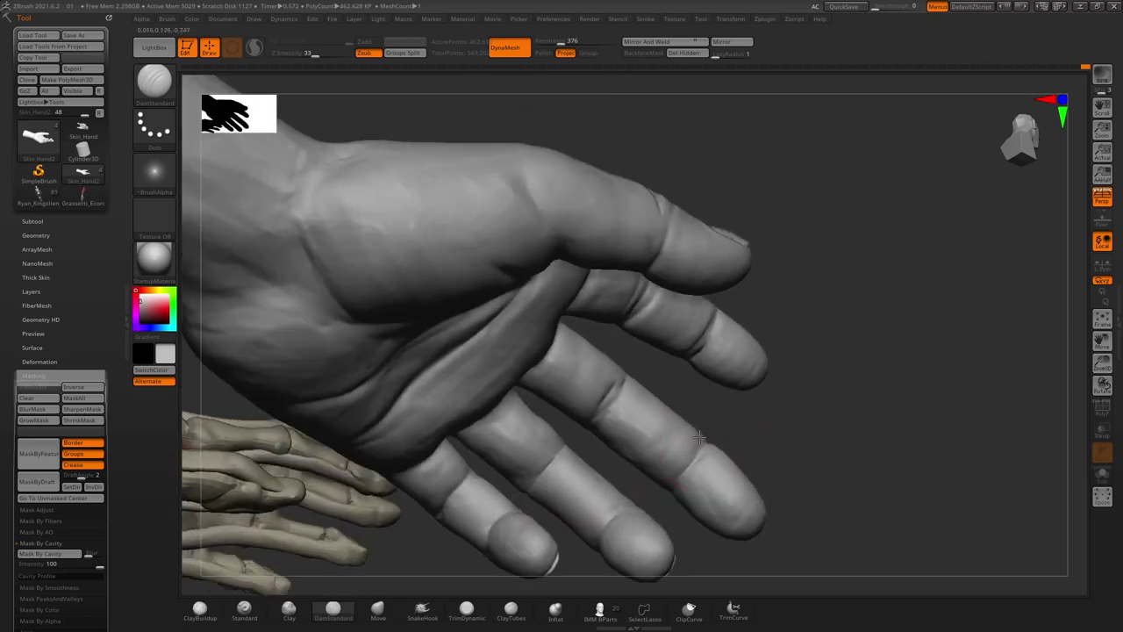
drag(777, 474, 677, 498)
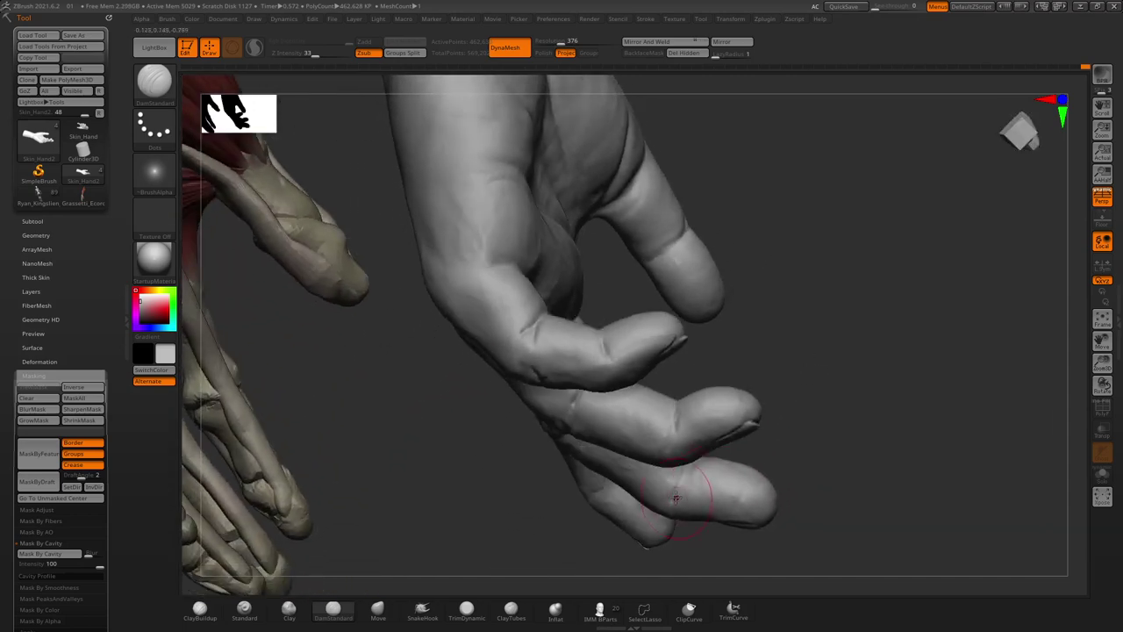
mouse_move(760, 339)
mouse_down()
mouse_move(739, 490)
mouse_move(647, 431)
mouse_up()
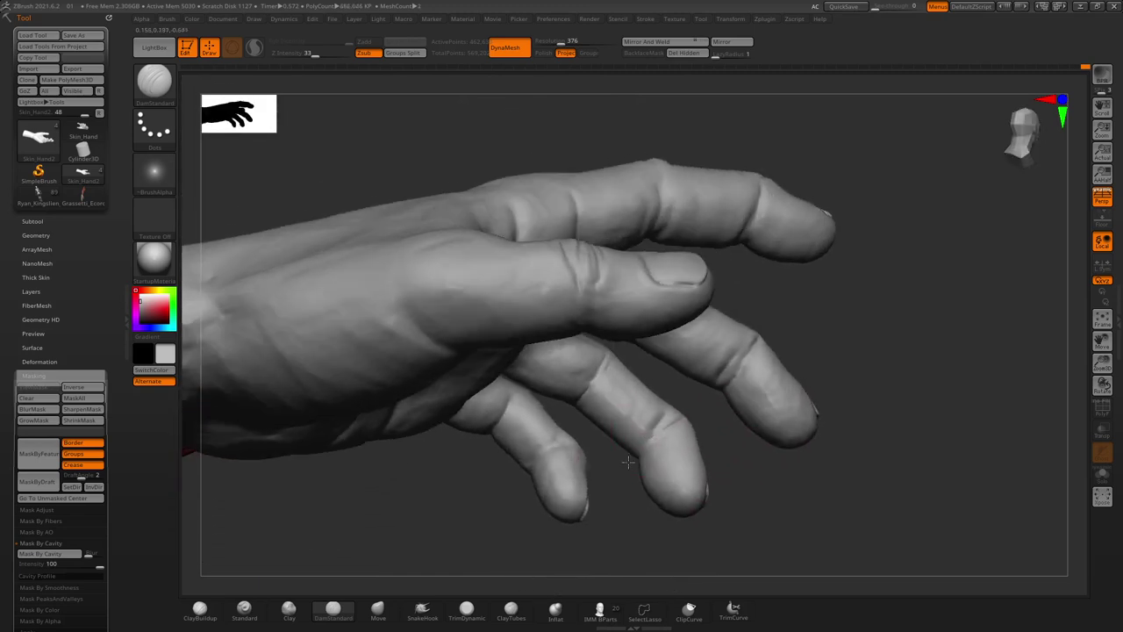
drag(607, 512, 622, 475)
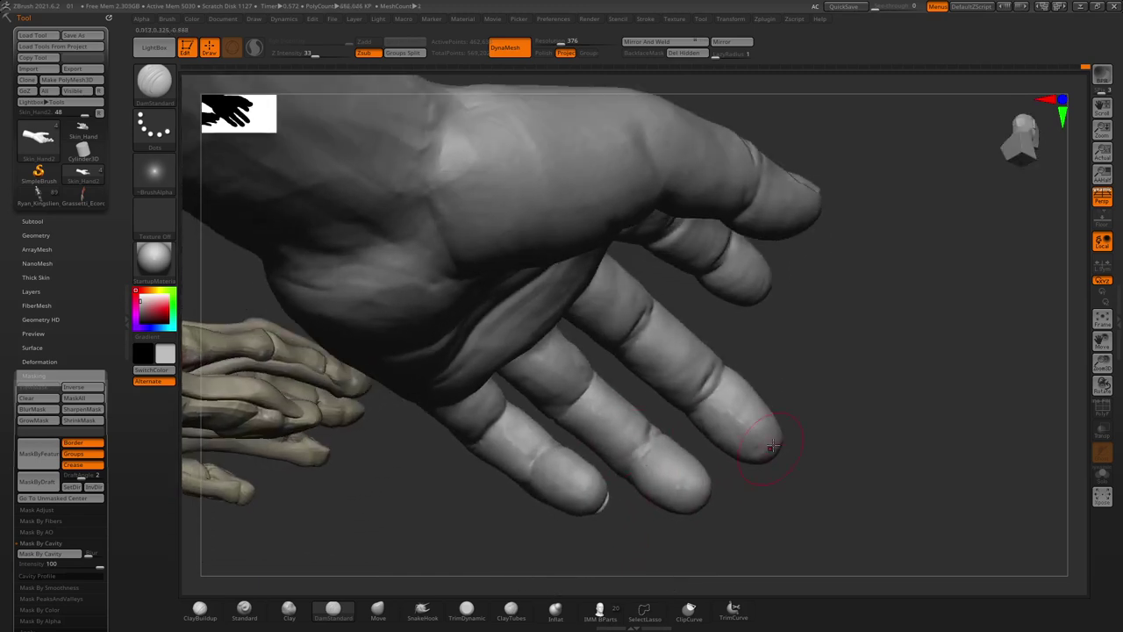
drag(772, 446, 705, 357)
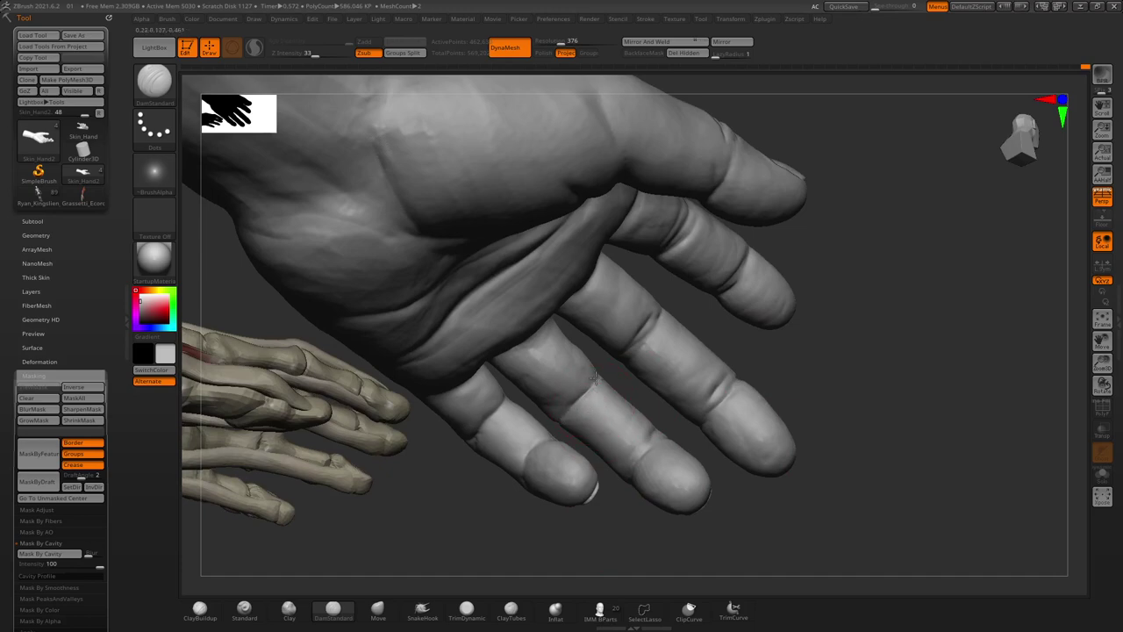
drag(762, 342, 596, 384)
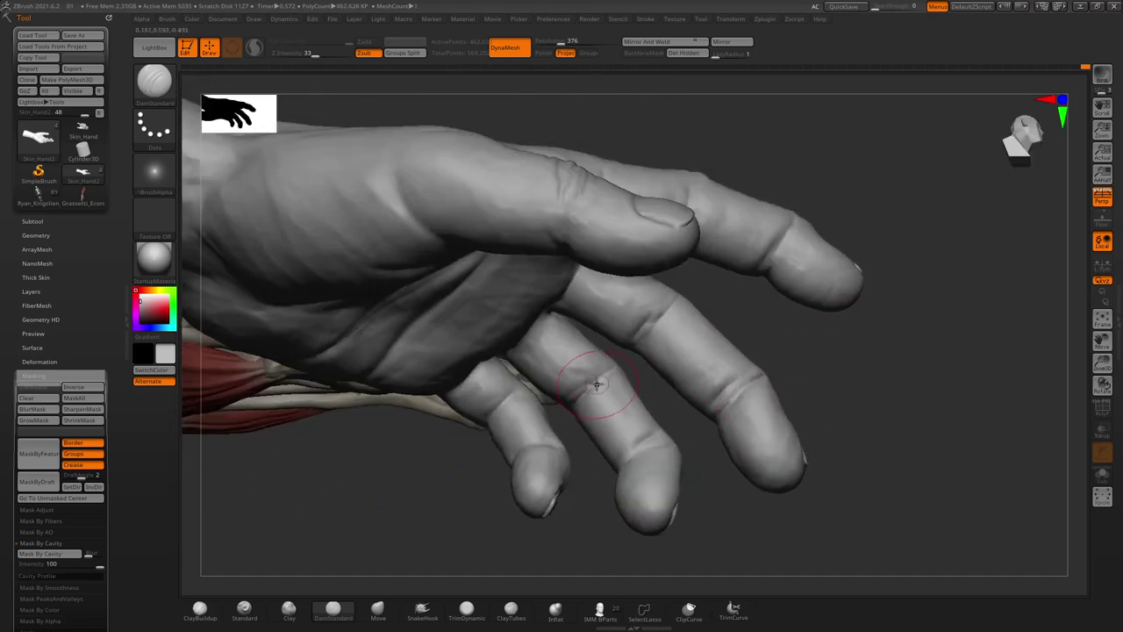
mouse_move(481, 452)
mouse_down()
mouse_move(462, 498)
mouse_move(560, 405)
mouse_up()
key(space)
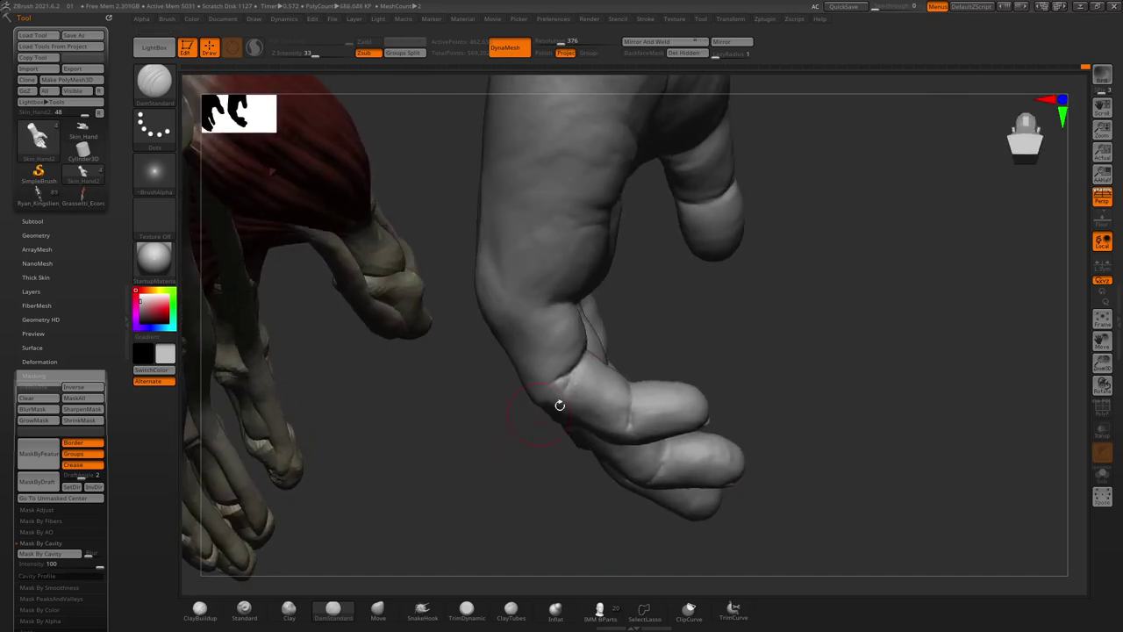
mouse_move(680, 326)
mouse_down()
mouse_move(585, 458)
mouse_move(601, 459)
mouse_move(656, 377)
mouse_up()
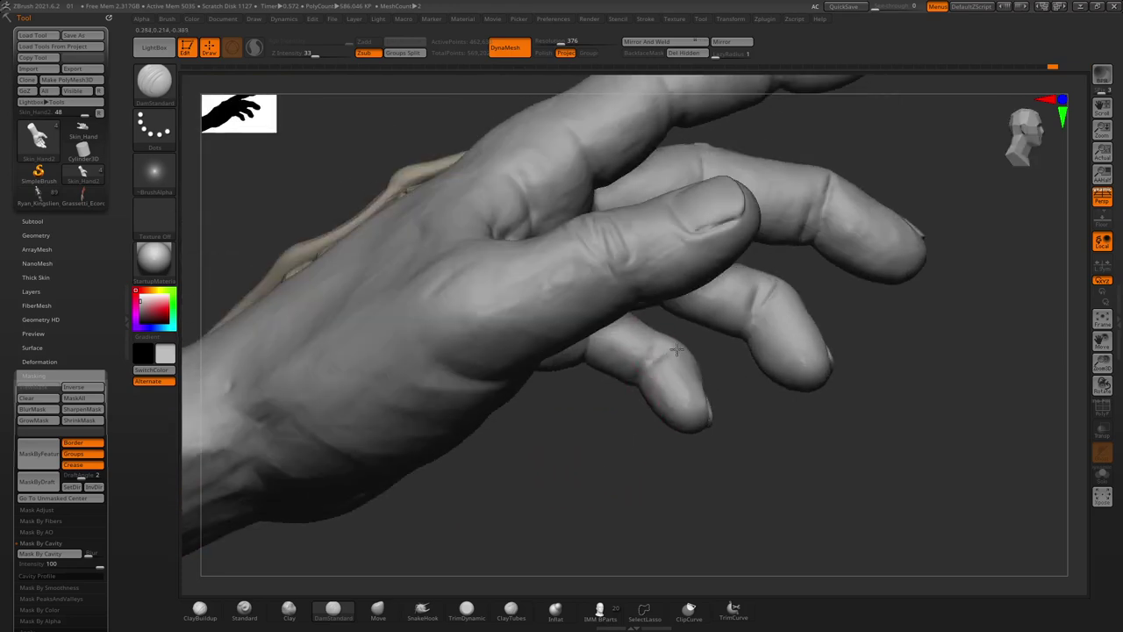
drag(596, 419, 595, 361)
drag(553, 478, 551, 408)
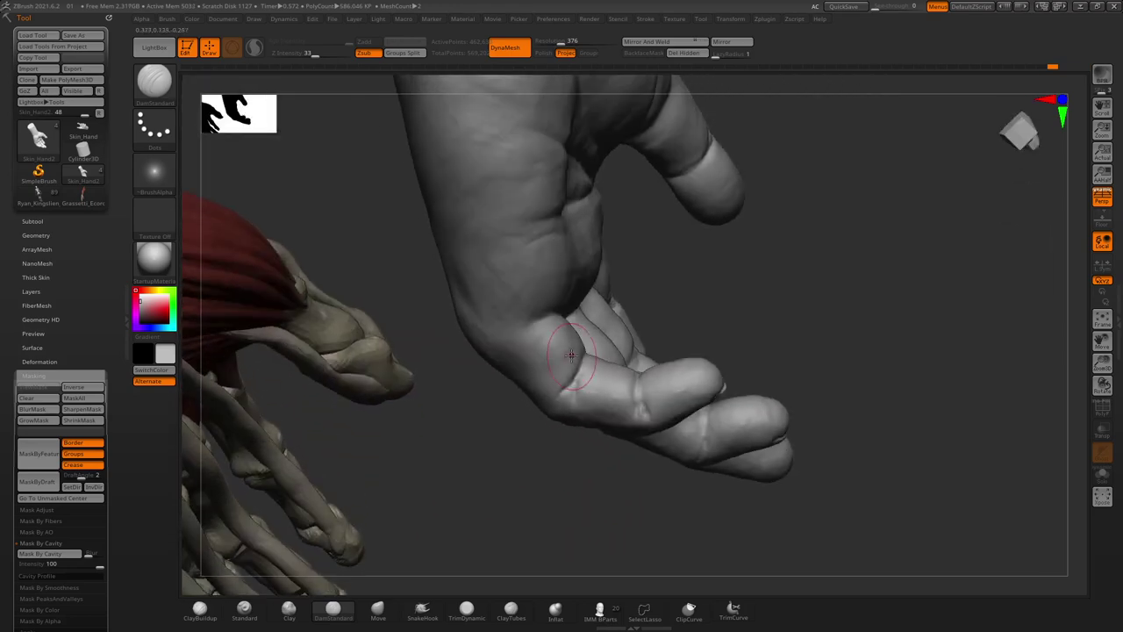
drag(461, 364, 608, 350)
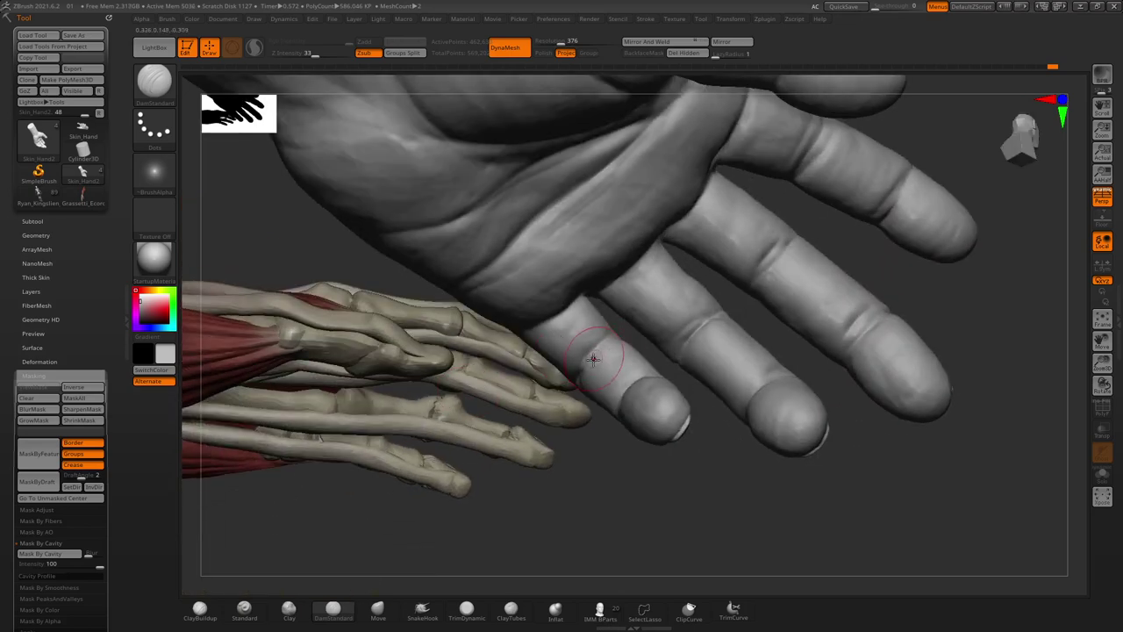
mouse_move(589, 489)
mouse_down()
mouse_move(600, 524)
mouse_move(597, 325)
mouse_up()
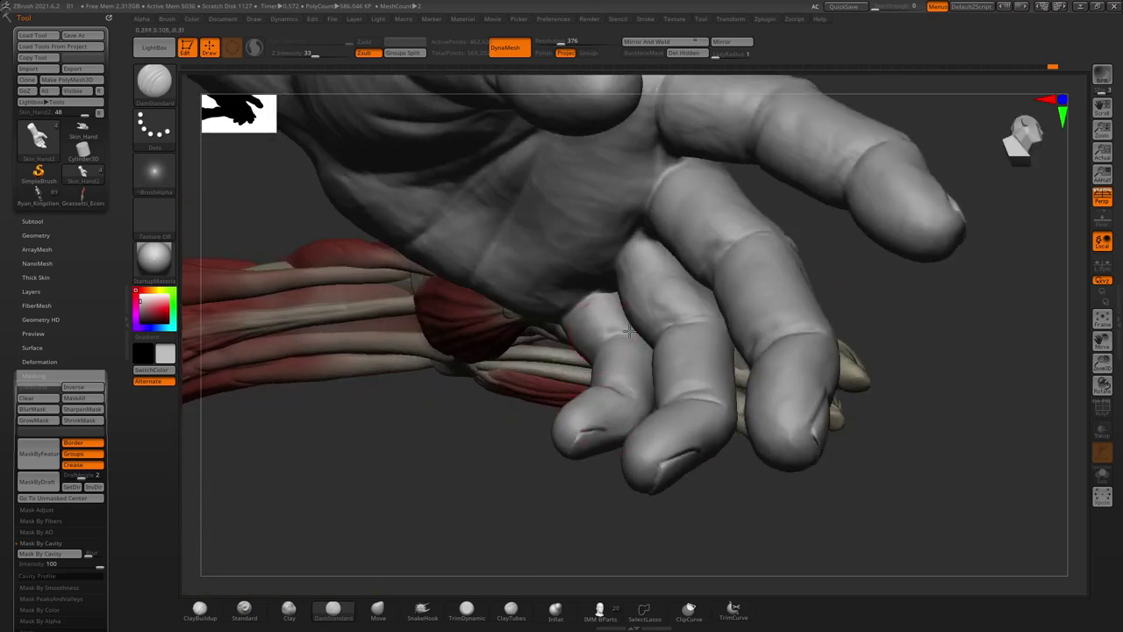
drag(460, 456, 571, 297)
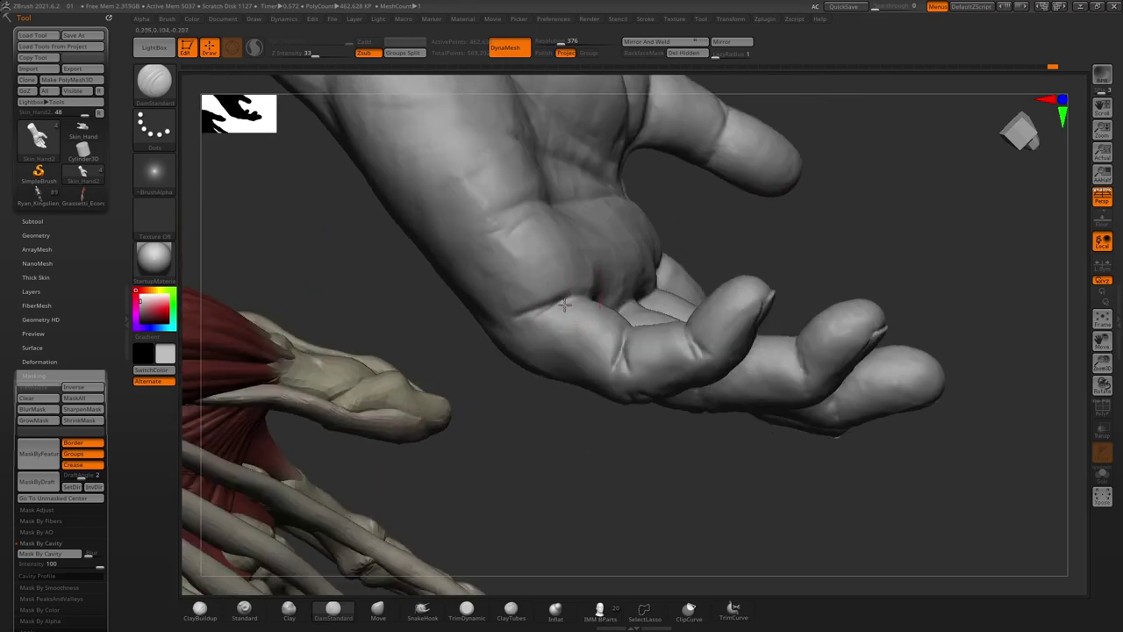
Frame the arm and hand, switch to ClayBuildup, and zoom in on the palm
key(f)
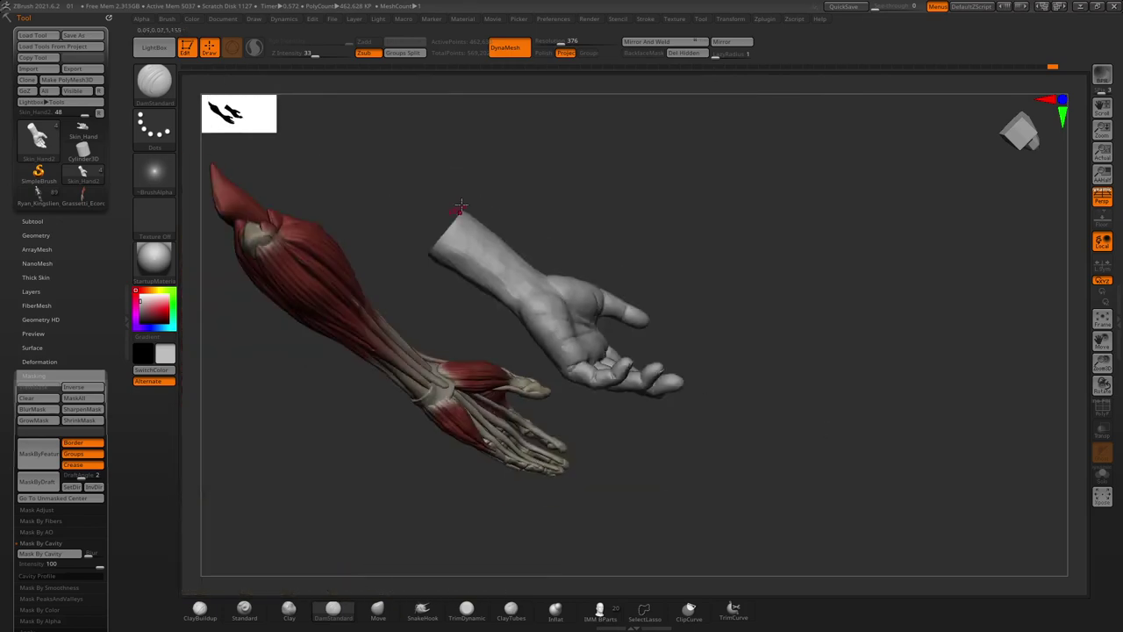
mouse_move(538, 159)
mouse_down()
mouse_move(517, 184)
mouse_move(544, 238)
mouse_move(518, 306)
mouse_move(646, 306)
mouse_move(506, 352)
mouse_move(441, 246)
mouse_move(458, 367)
mouse_move(468, 318)
mouse_move(454, 388)
mouse_up()
click(195, 613)
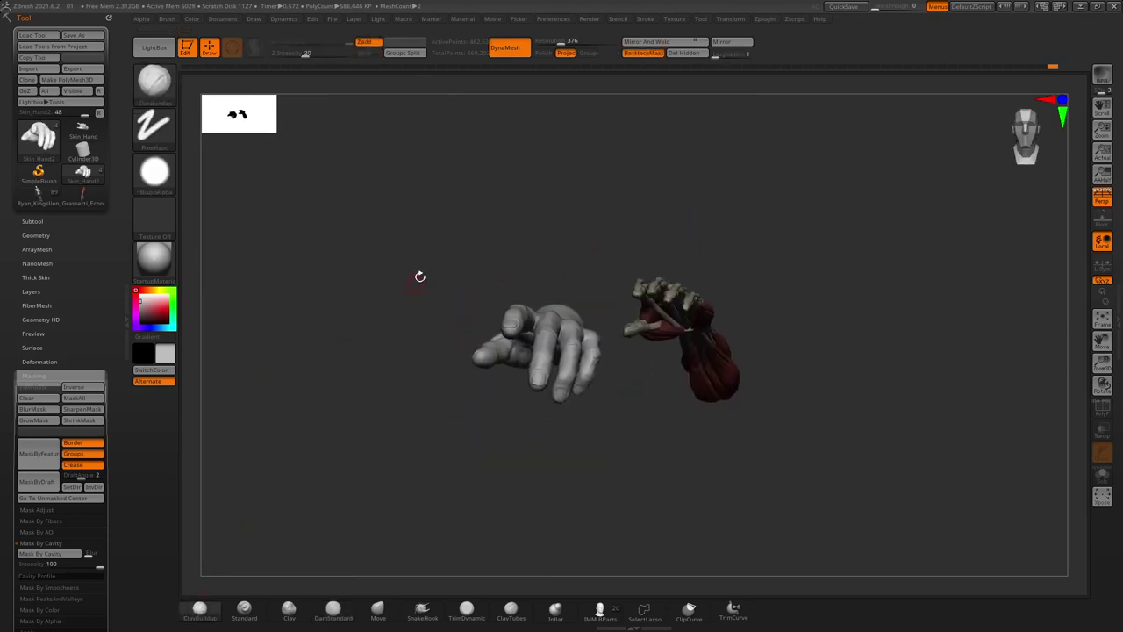
key(space)
mouse_move(419, 269)
mouse_down()
mouse_move(401, 534)
mouse_move(445, 449)
mouse_move(339, 268)
mouse_up()
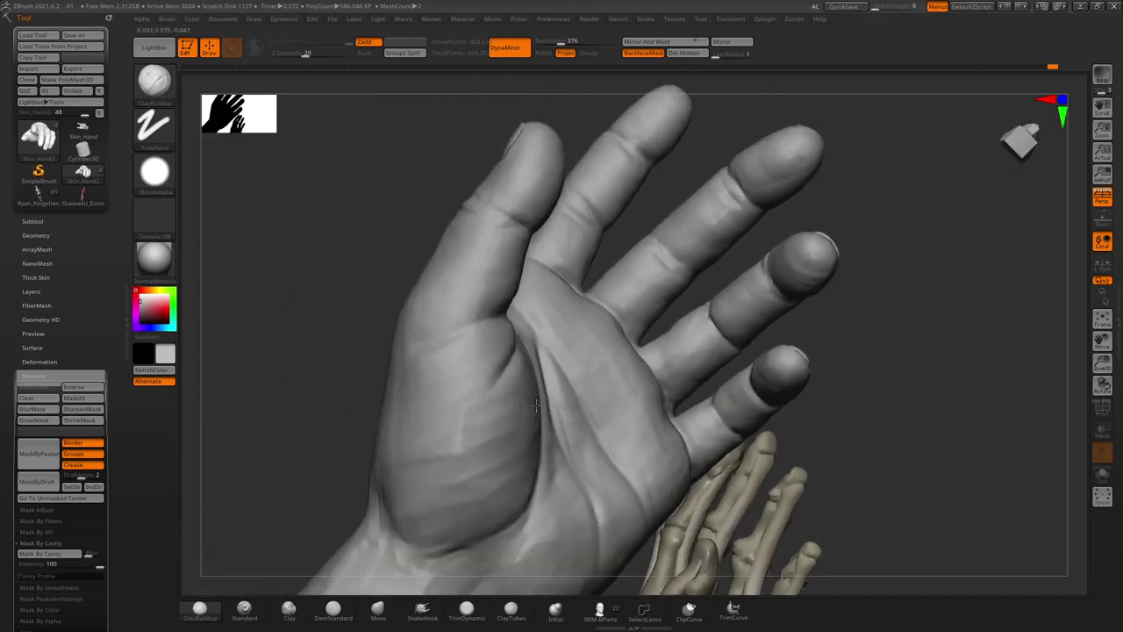
key(space)
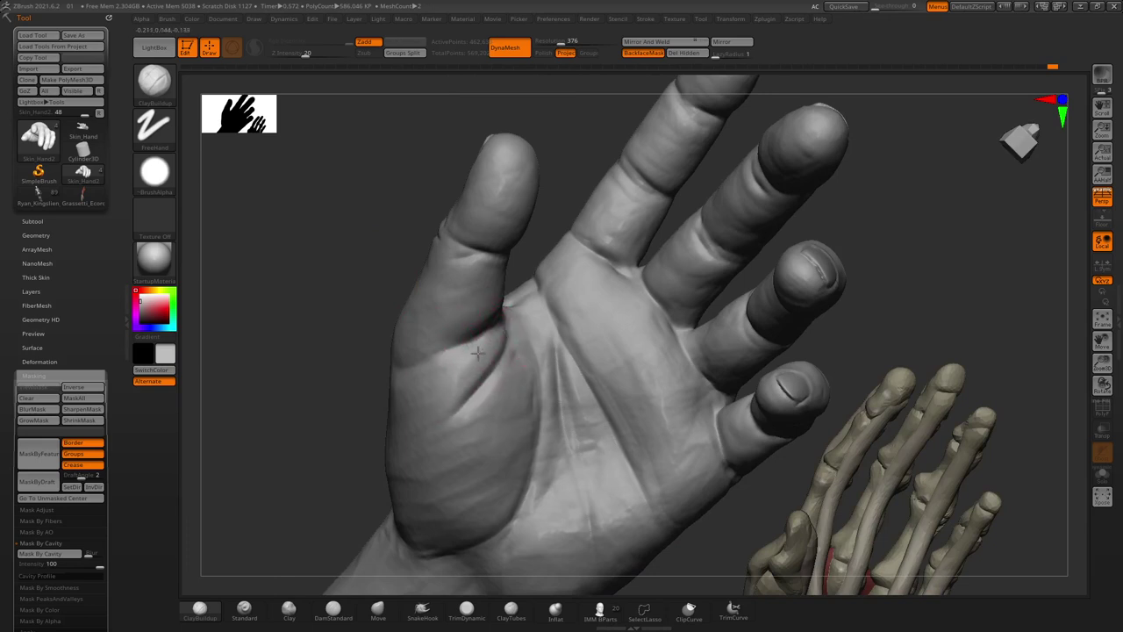
Carve a crease line into the palm and a faint crease near its top
mouse_move(388, 282)
mouse_down()
mouse_move(378, 318)
mouse_move(426, 238)
mouse_move(389, 296)
mouse_move(518, 294)
mouse_up()
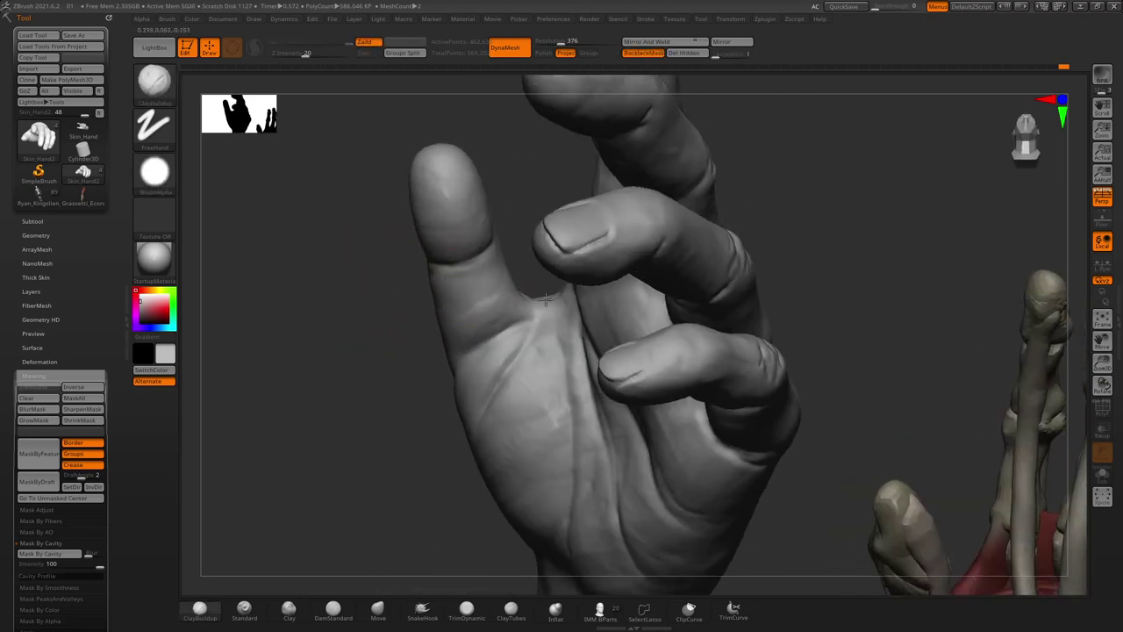
drag(401, 323, 459, 268)
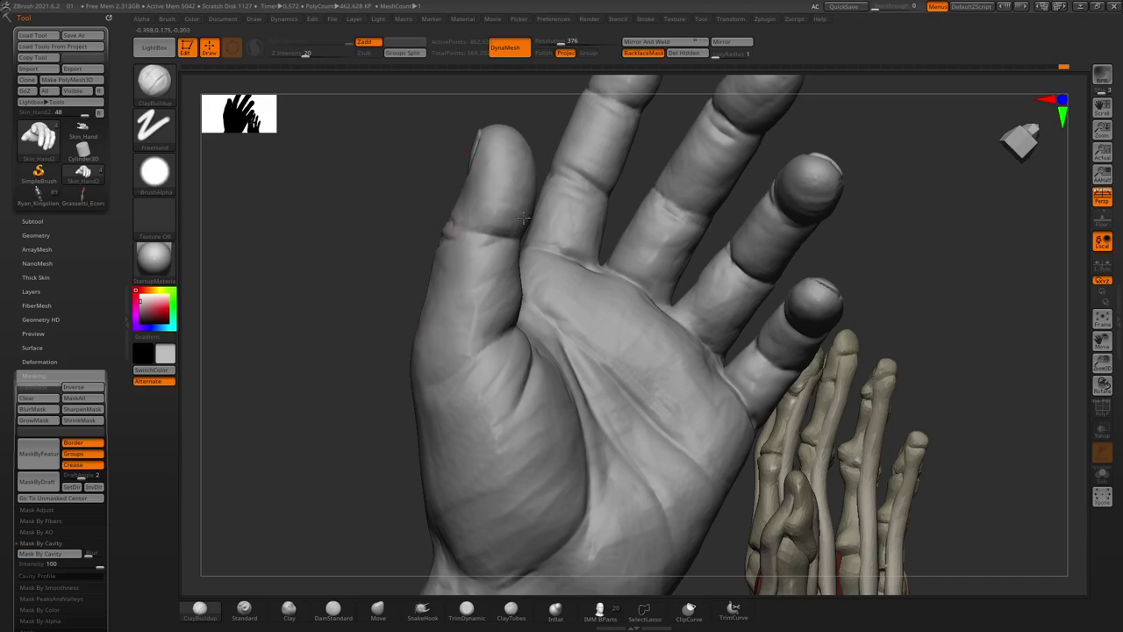
mouse_move(439, 201)
mouse_down()
mouse_move(401, 220)
mouse_move(576, 313)
mouse_up()
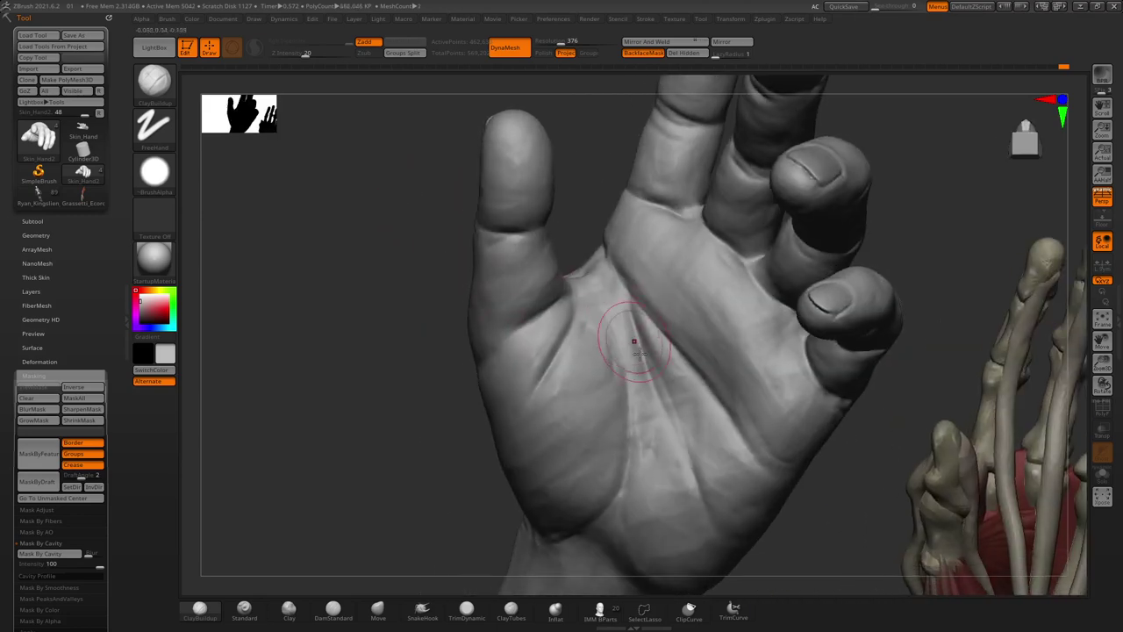
drag(640, 354, 658, 389)
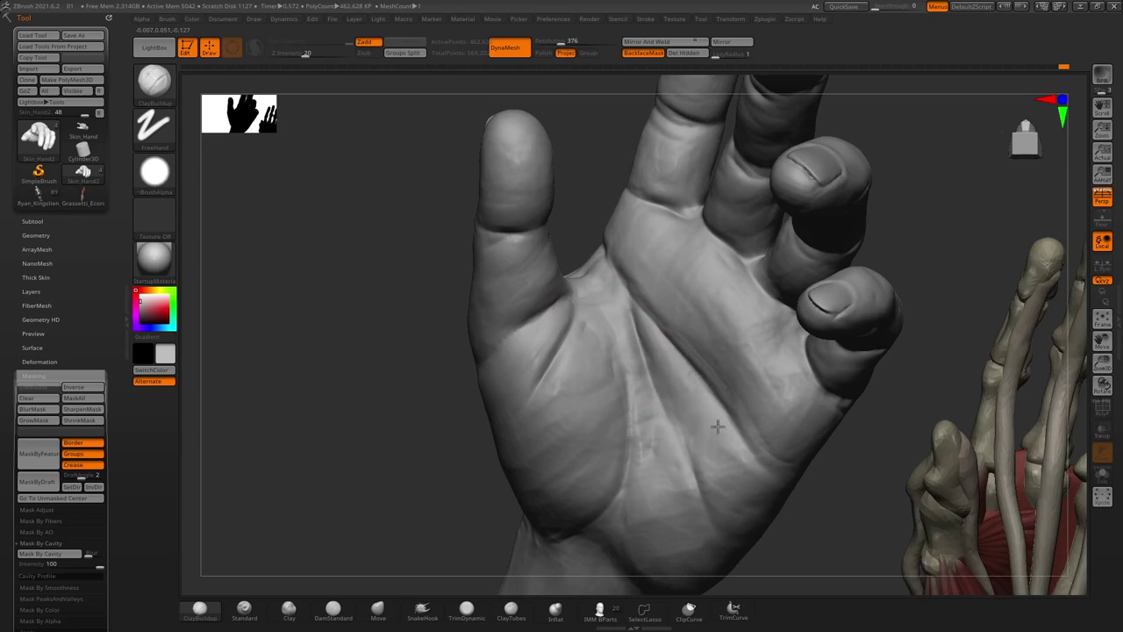
drag(589, 150, 623, 214)
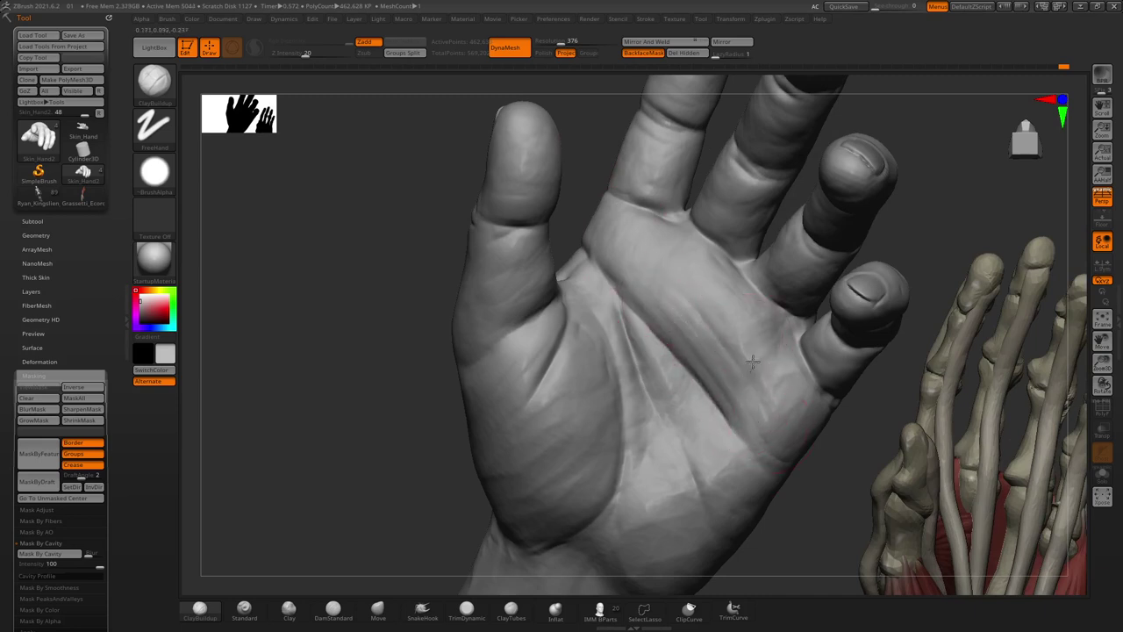
drag(640, 215, 619, 258)
Orbit around the palm, thumb and fingers to compare them with the anatomy reference
right_drag(765, 464, 748, 420)
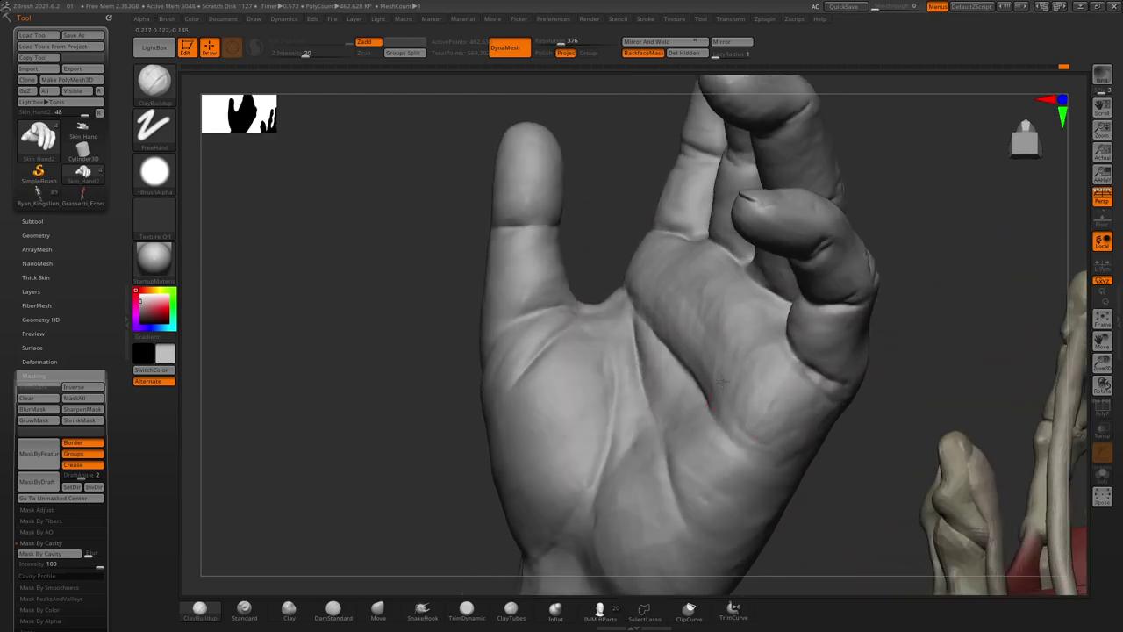
mouse_move(676, 363)
right_down()
mouse_move(609, 188)
mouse_move(602, 296)
right_up()
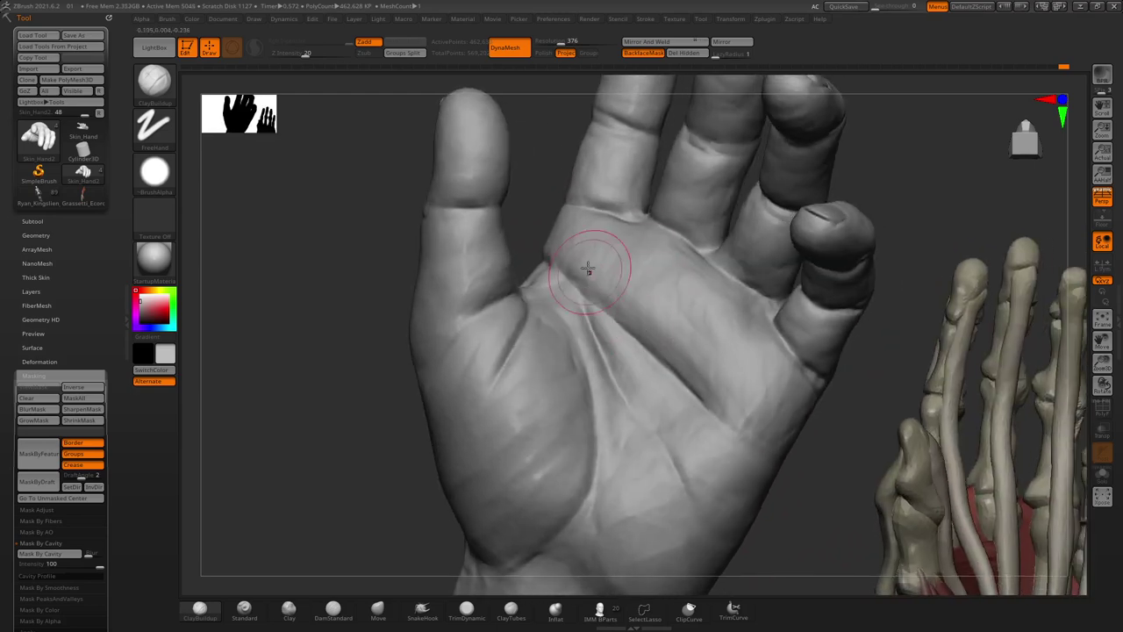
right_drag(518, 102, 545, 329)
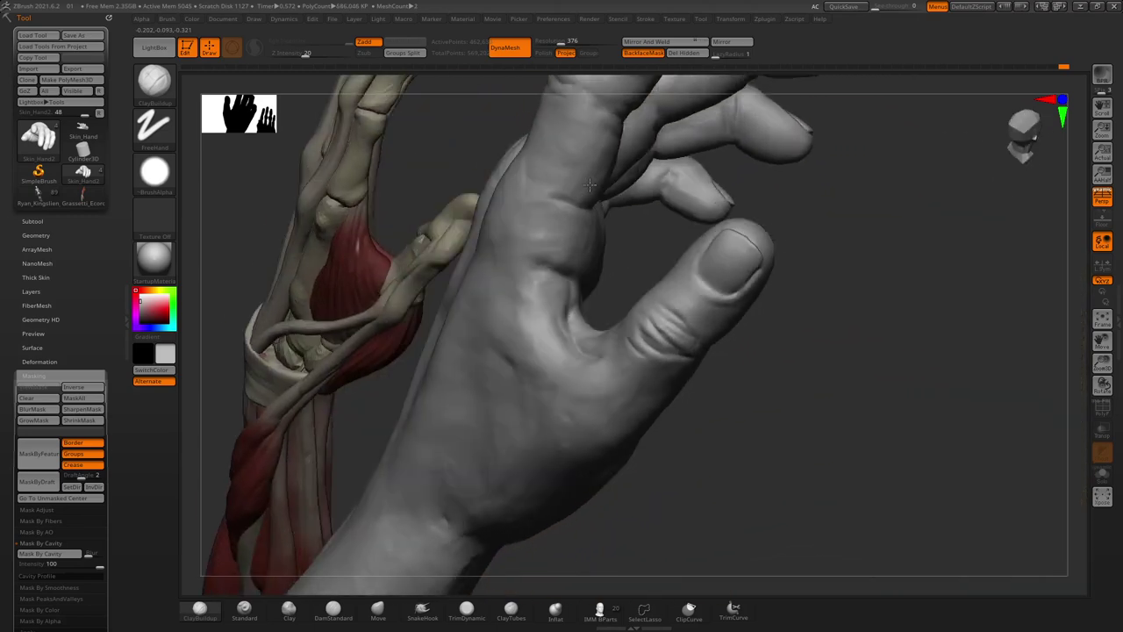
right_drag(747, 465, 559, 325)
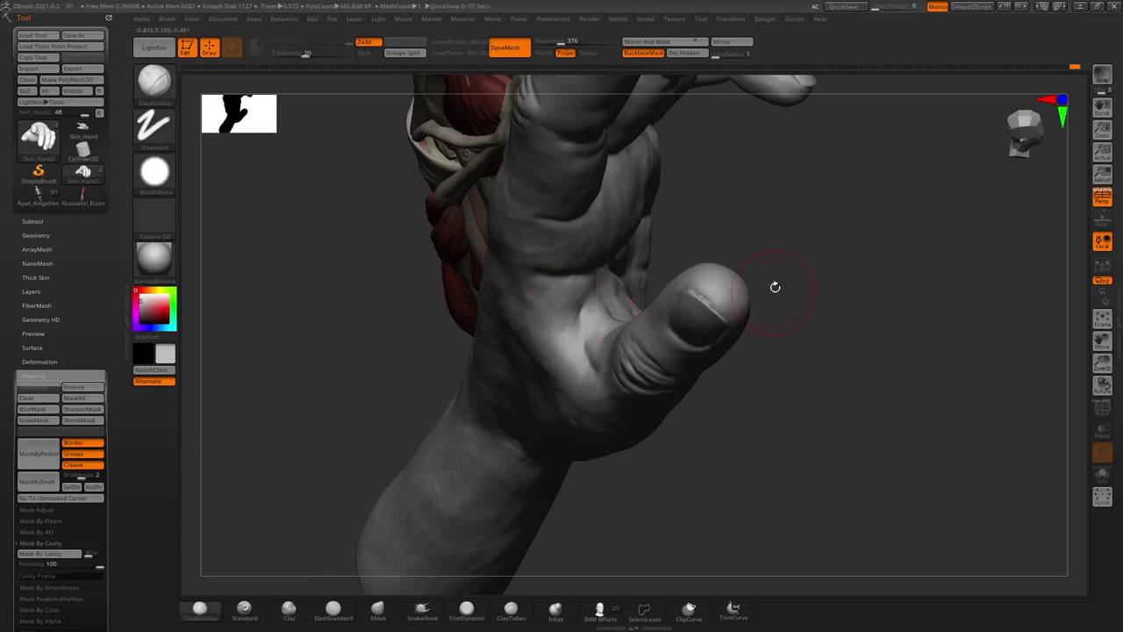
drag(775, 287, 587, 296)
right_drag(556, 353, 469, 316)
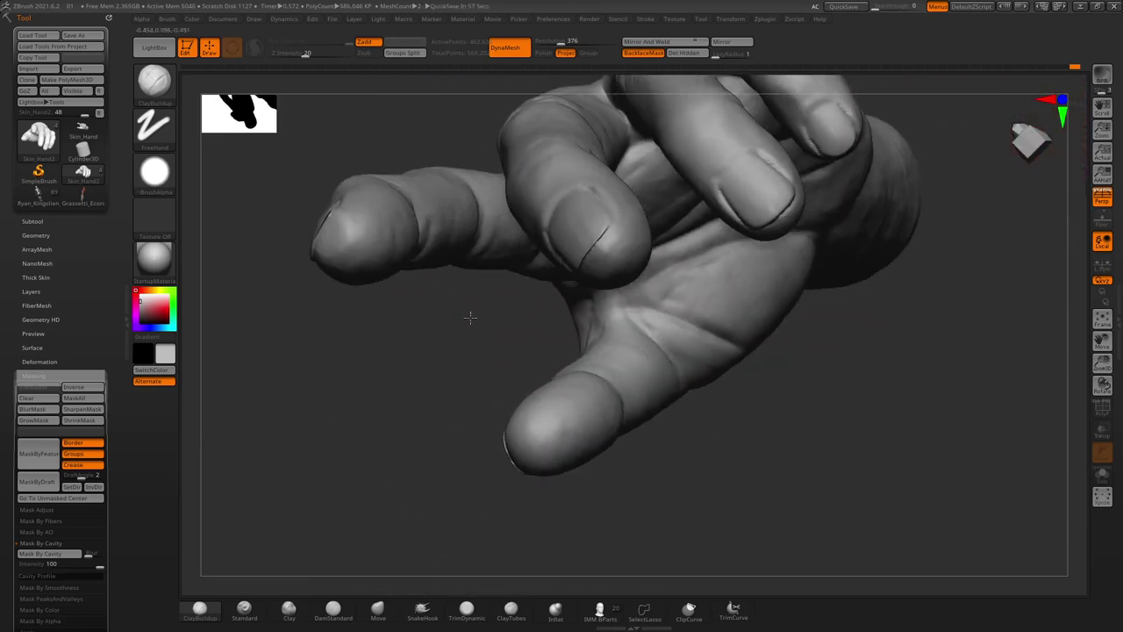
right_drag(664, 401, 677, 333)
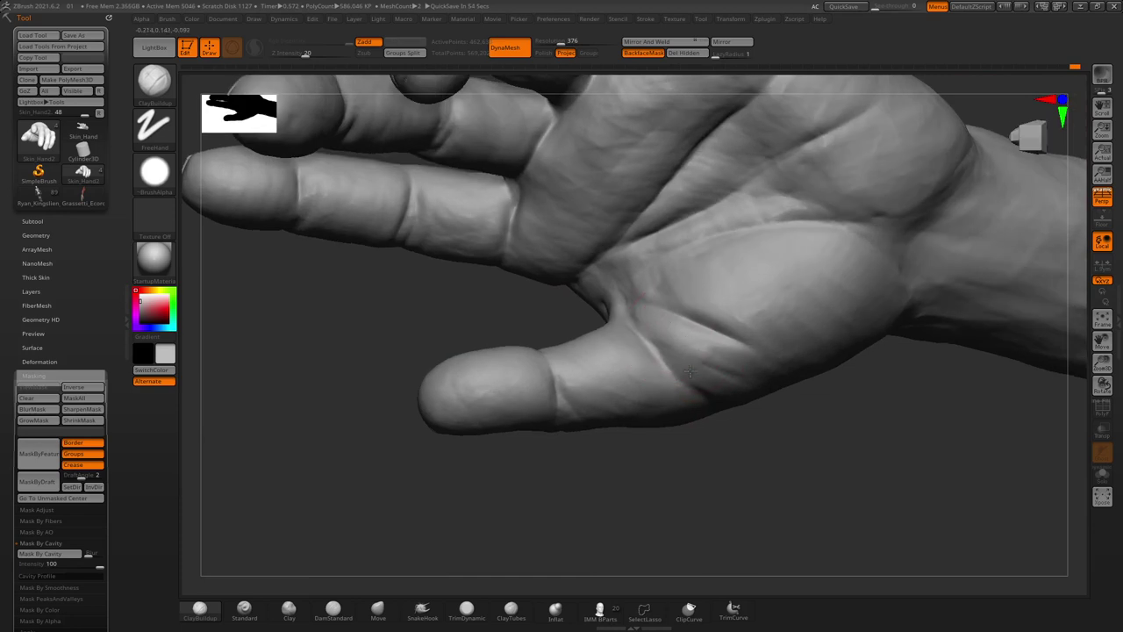
mouse_move(745, 491)
right_down()
mouse_move(692, 359)
mouse_move(623, 325)
mouse_move(492, 331)
mouse_move(575, 389)
right_up()
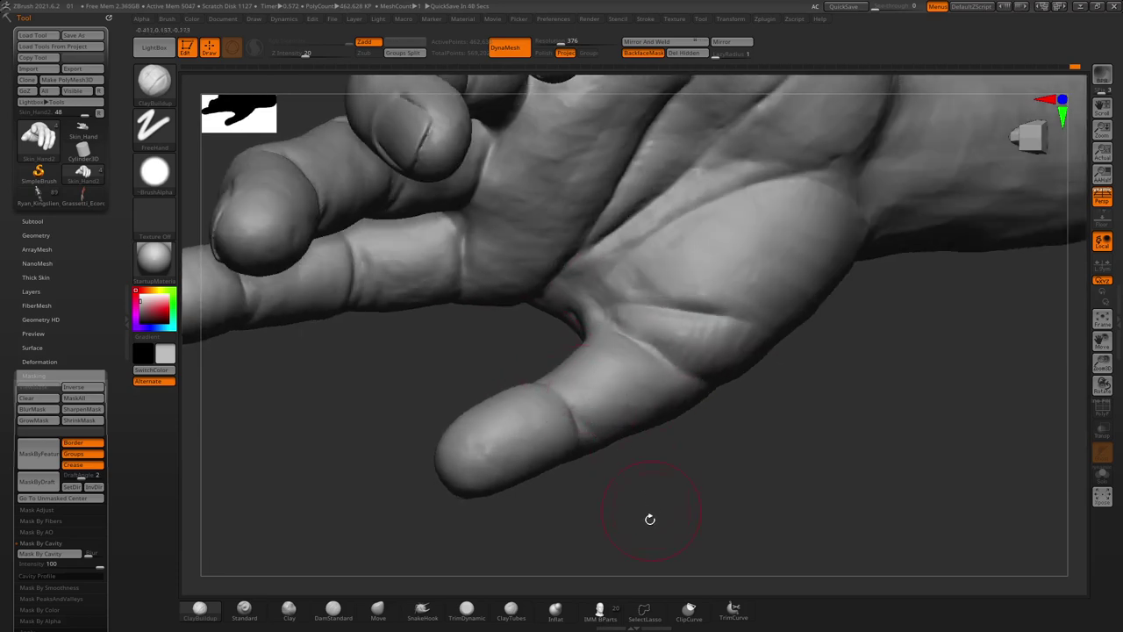
right_drag(651, 520, 589, 401)
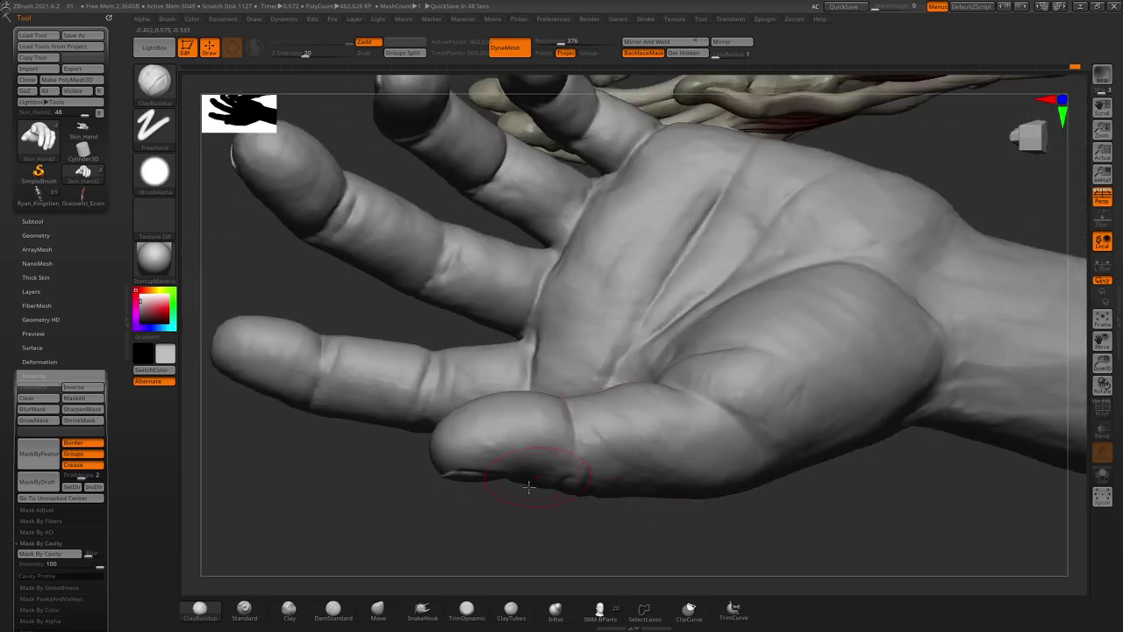
mouse_move(528, 485)
right_down()
mouse_move(614, 460)
mouse_move(572, 428)
right_up()
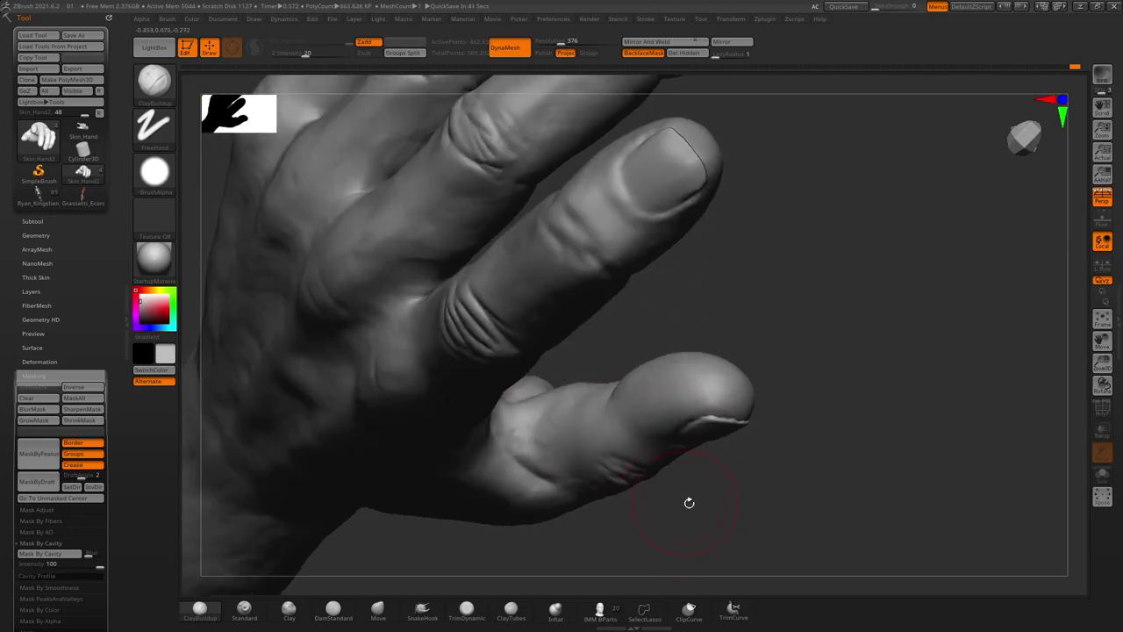
right_drag(687, 501, 625, 414)
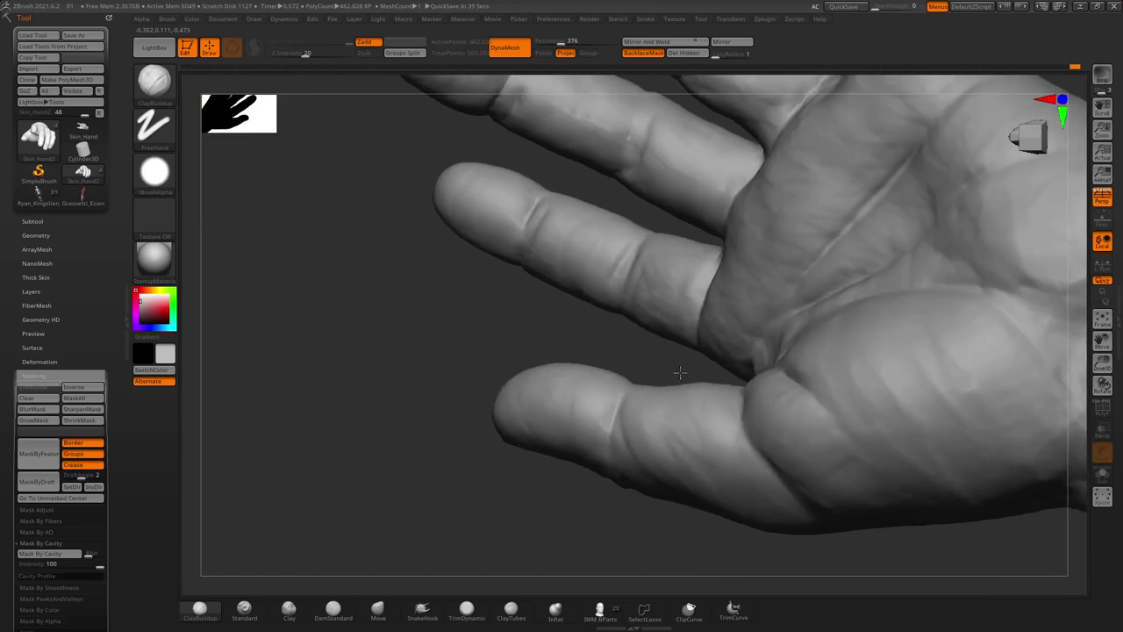
mouse_move(713, 357)
right_down()
mouse_move(456, 351)
mouse_move(574, 384)
mouse_move(439, 364)
mouse_move(658, 299)
mouse_move(586, 303)
mouse_move(509, 342)
mouse_move(539, 354)
right_up()
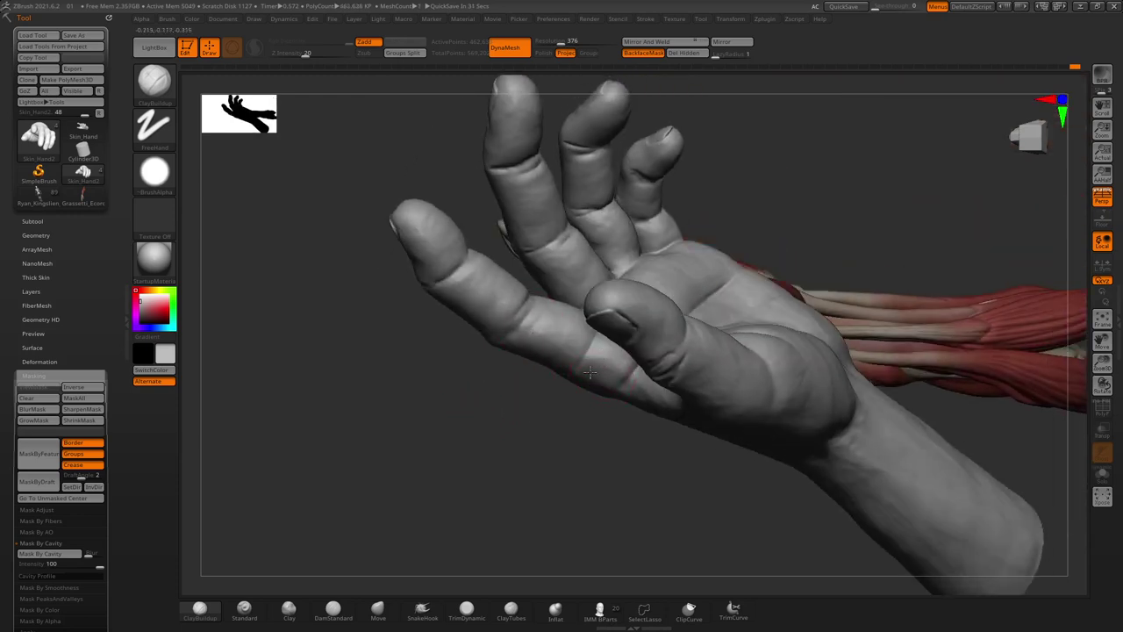
right_drag(623, 378, 601, 367)
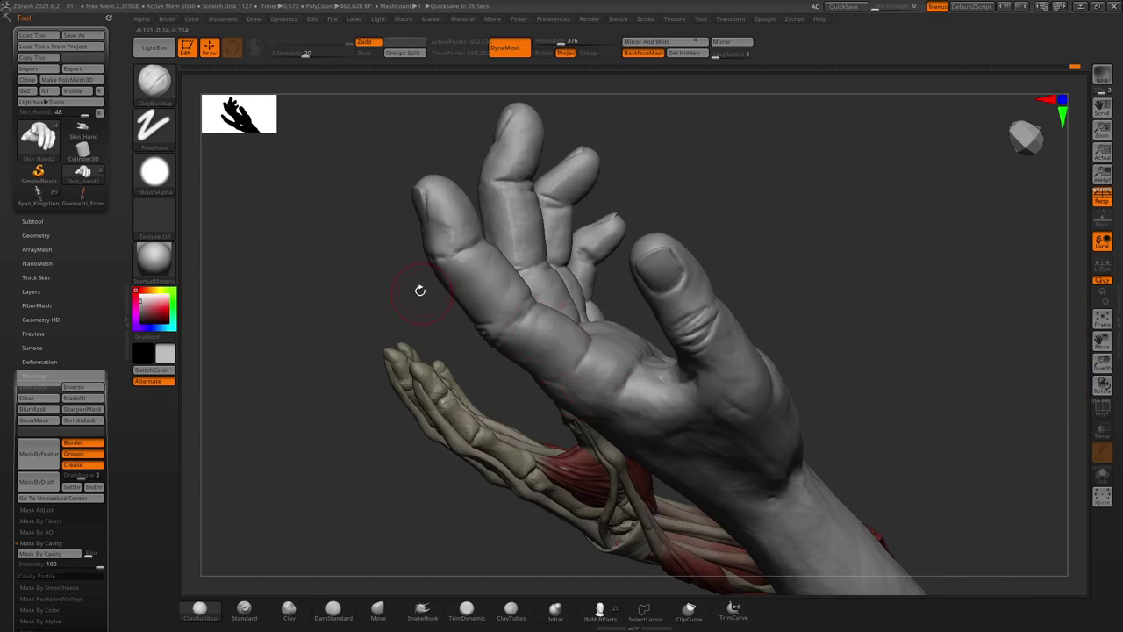
right_drag(381, 260, 702, 344)
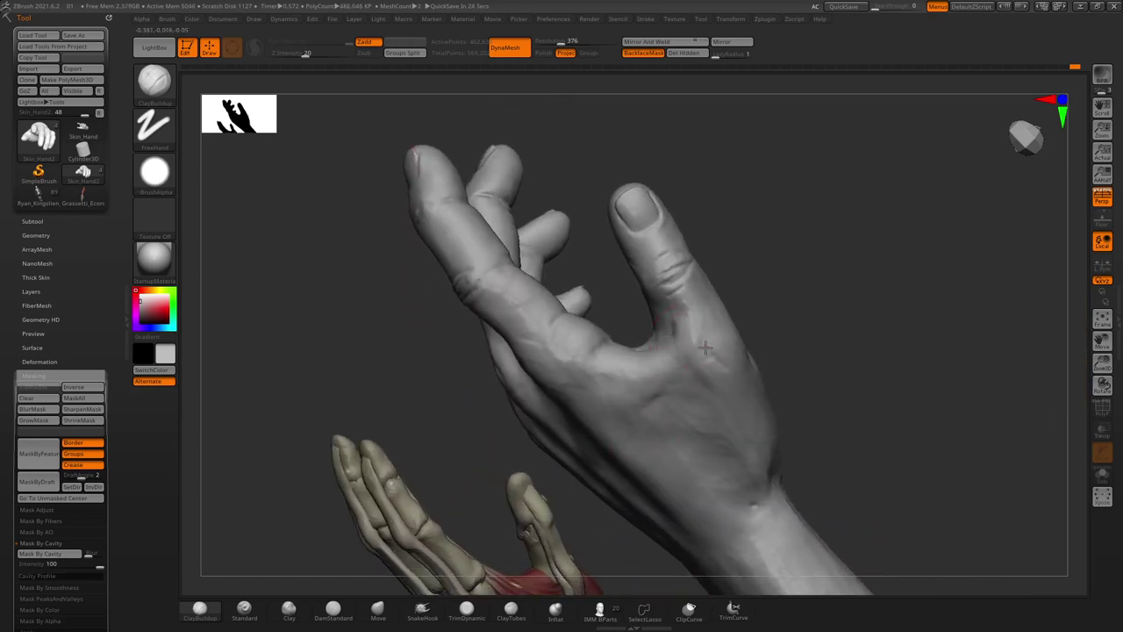
mouse_move(736, 464)
right_down()
mouse_move(802, 445)
mouse_move(740, 447)
right_up()
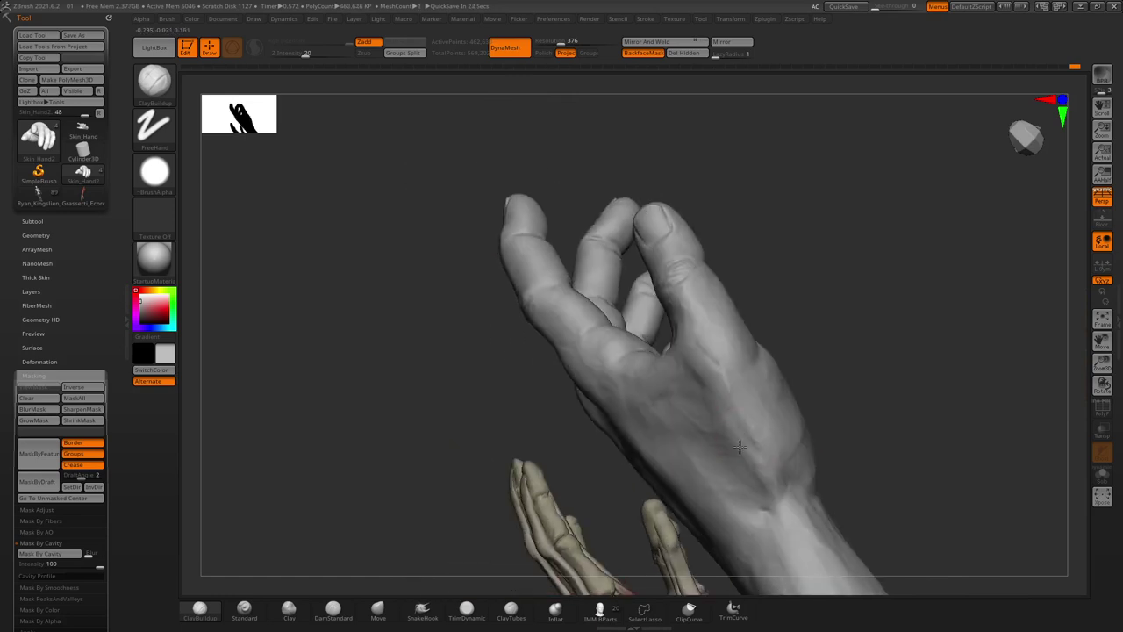
right_click(606, 360)
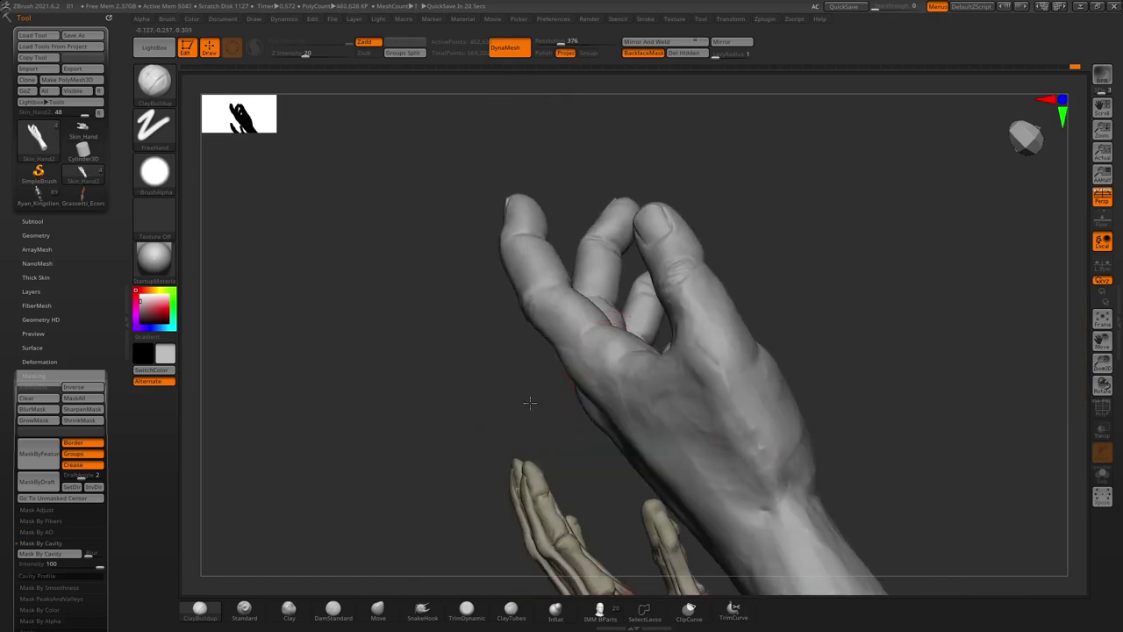
right_drag(526, 401, 645, 389)
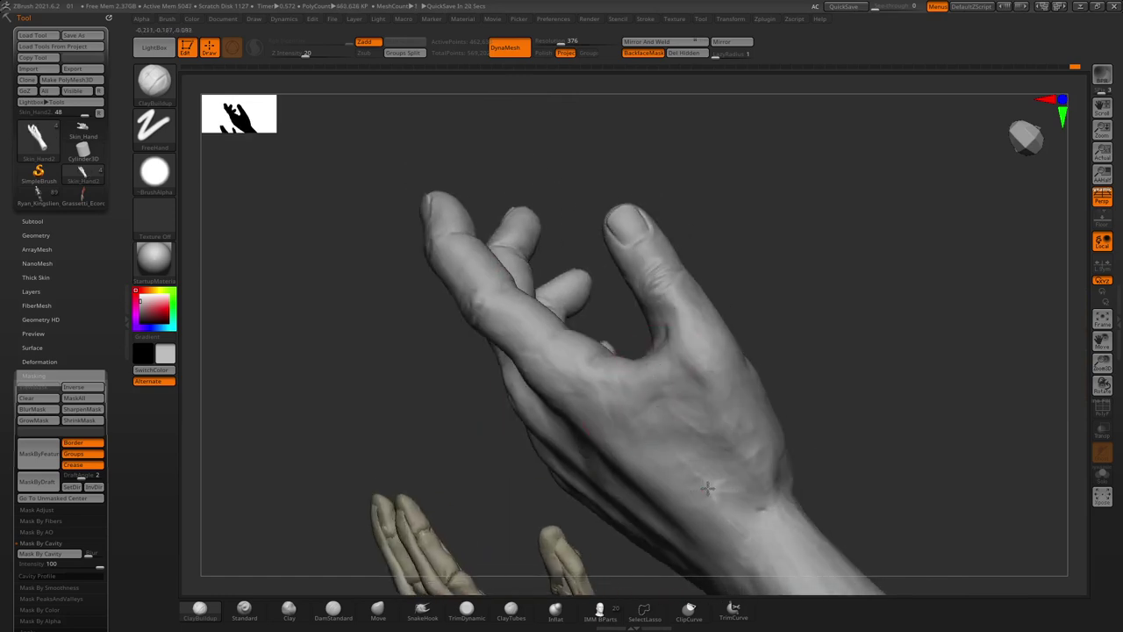
mouse_move(730, 530)
right_down()
mouse_move(795, 318)
mouse_move(752, 279)
mouse_move(647, 258)
mouse_move(553, 192)
right_up()
right_click(554, 192)
right_drag(488, 145, 472, 371)
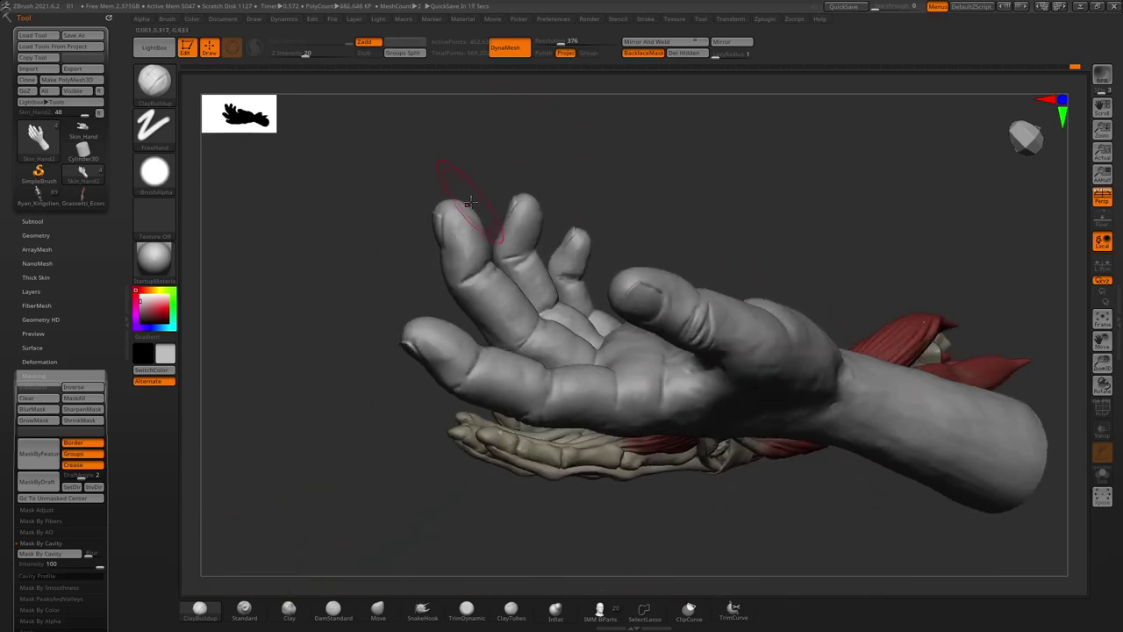
right_click(427, 297)
drag(424, 297, 414, 301)
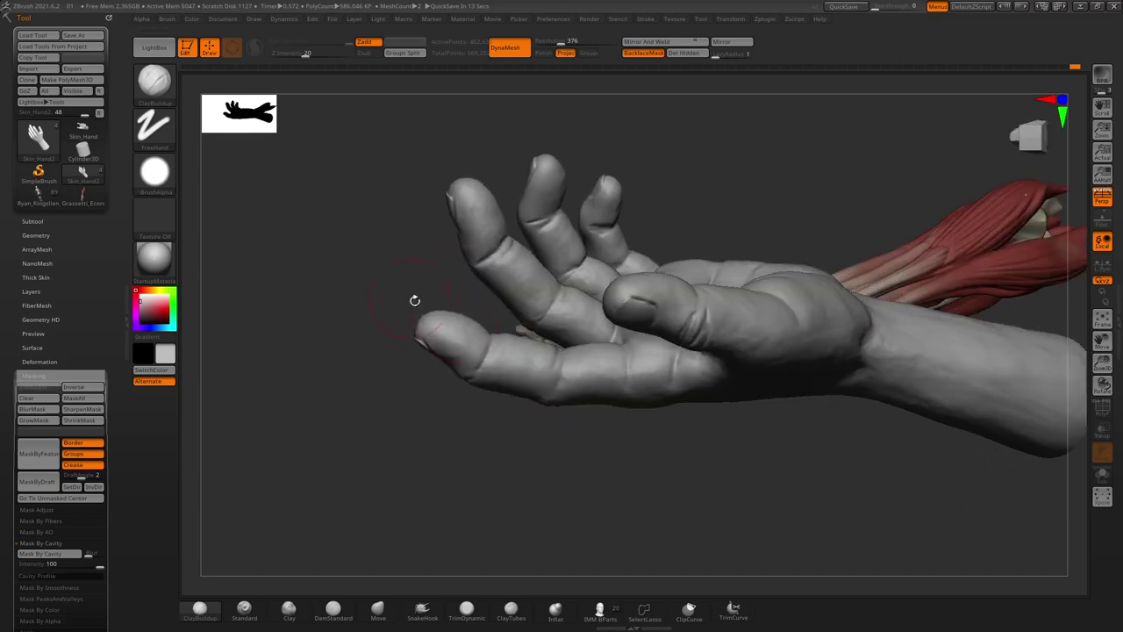
drag(509, 351, 539, 395)
drag(417, 241, 526, 333)
key(space)
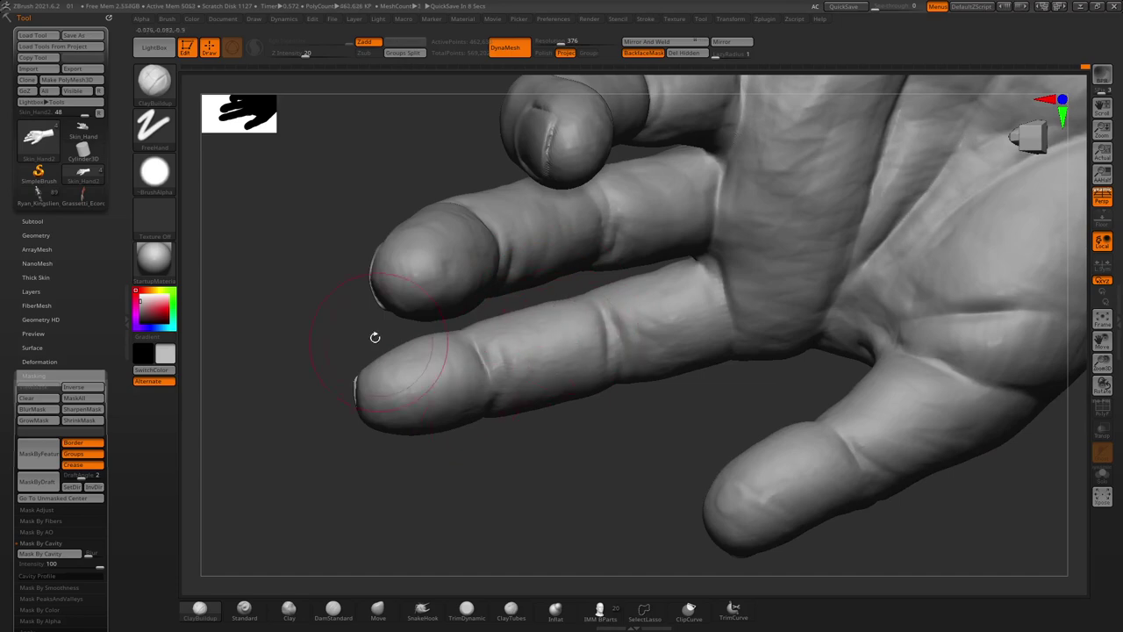
mouse_move(375, 337)
mouse_down()
mouse_move(386, 353)
mouse_move(522, 323)
mouse_up()
mouse_move(566, 416)
mouse_down()
mouse_move(376, 290)
mouse_move(507, 511)
mouse_up()
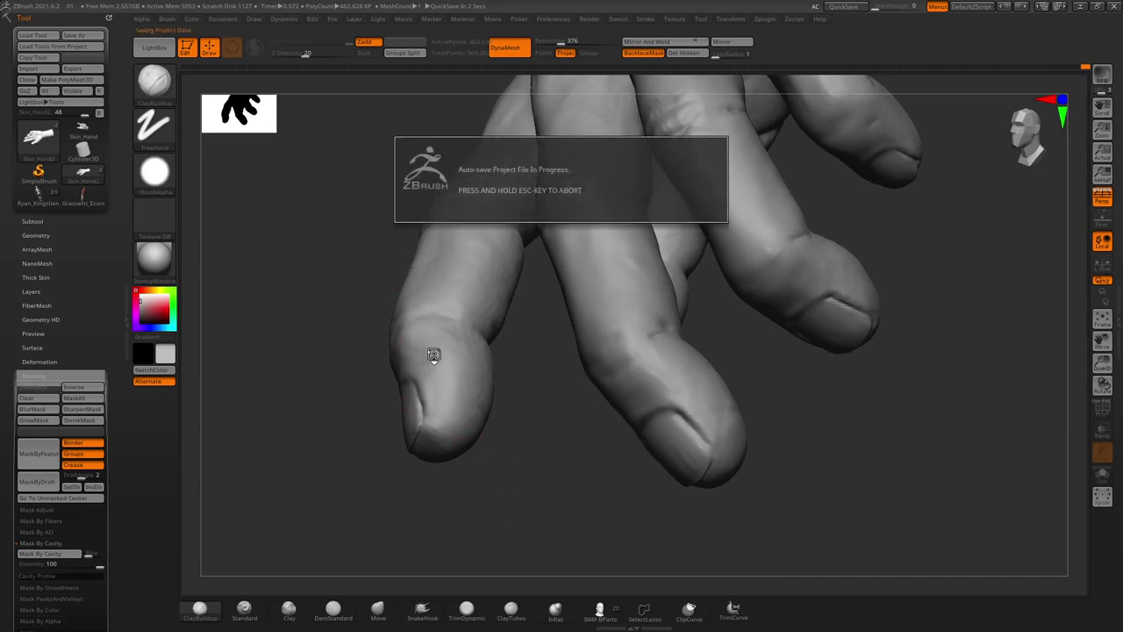
Rotate to the palm and deepen the crease where the fingers meet it
drag(434, 355, 433, 352)
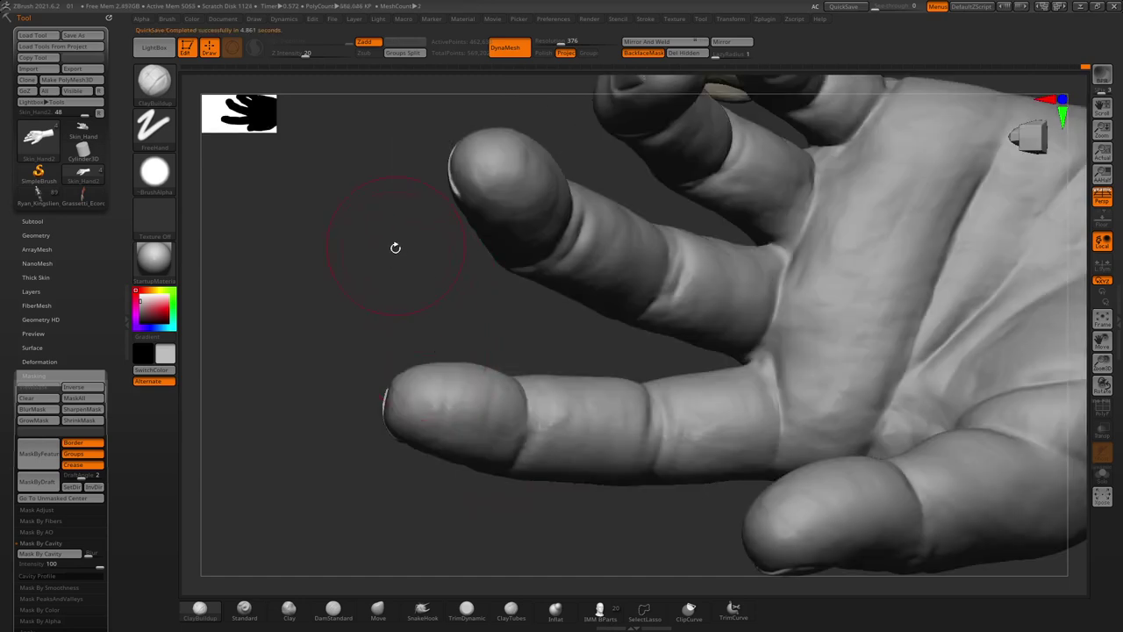
drag(394, 245, 437, 335)
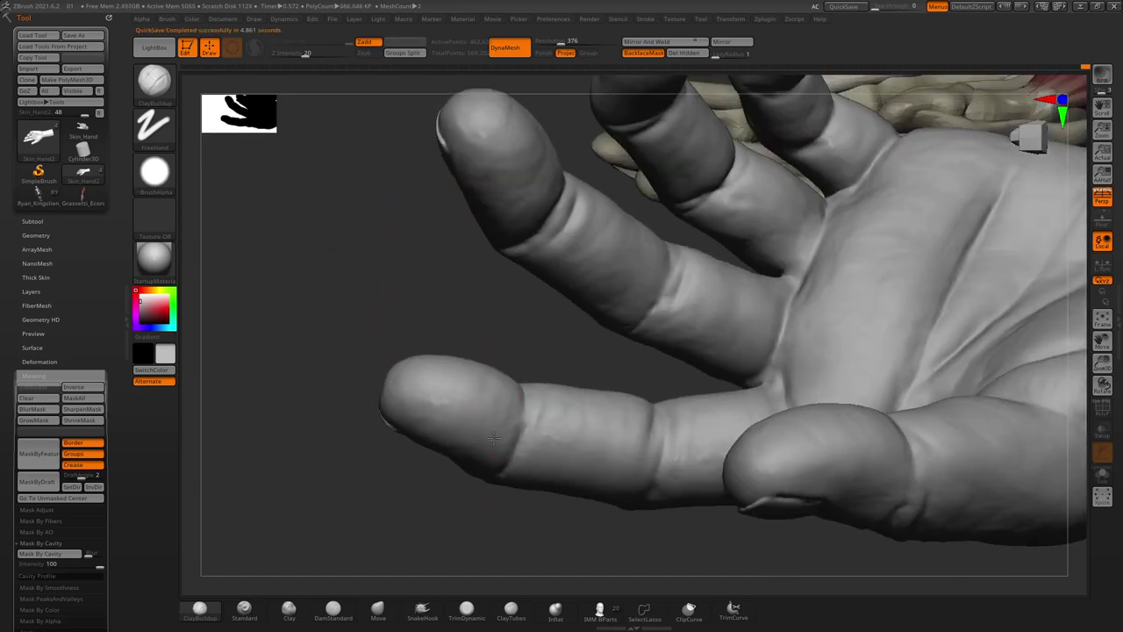
drag(550, 353, 494, 303)
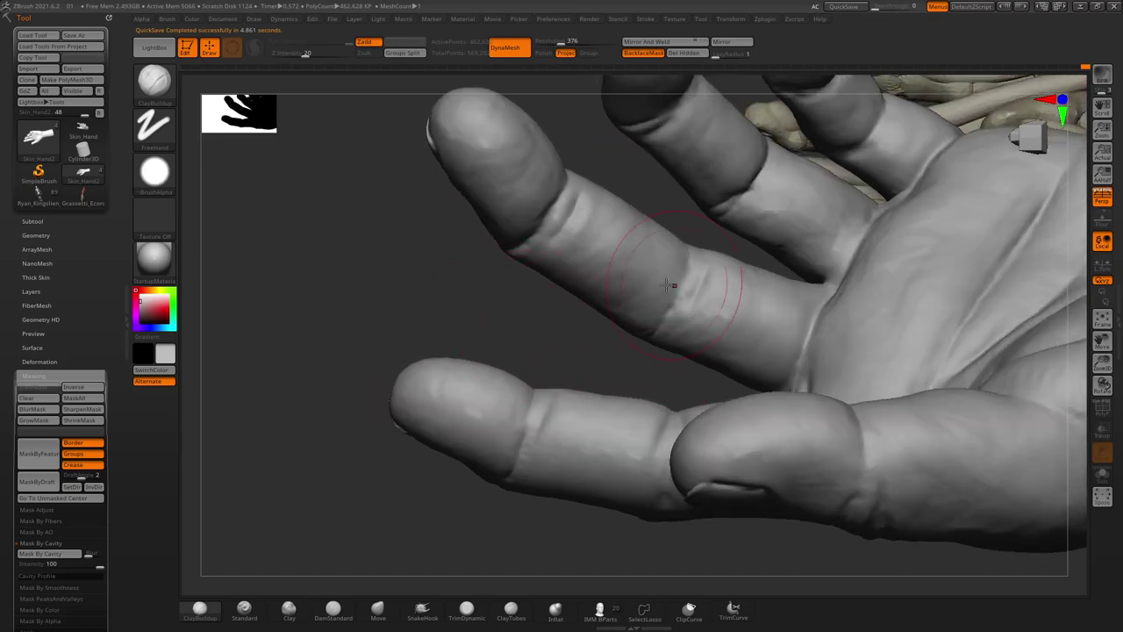
right_drag(634, 326, 611, 318)
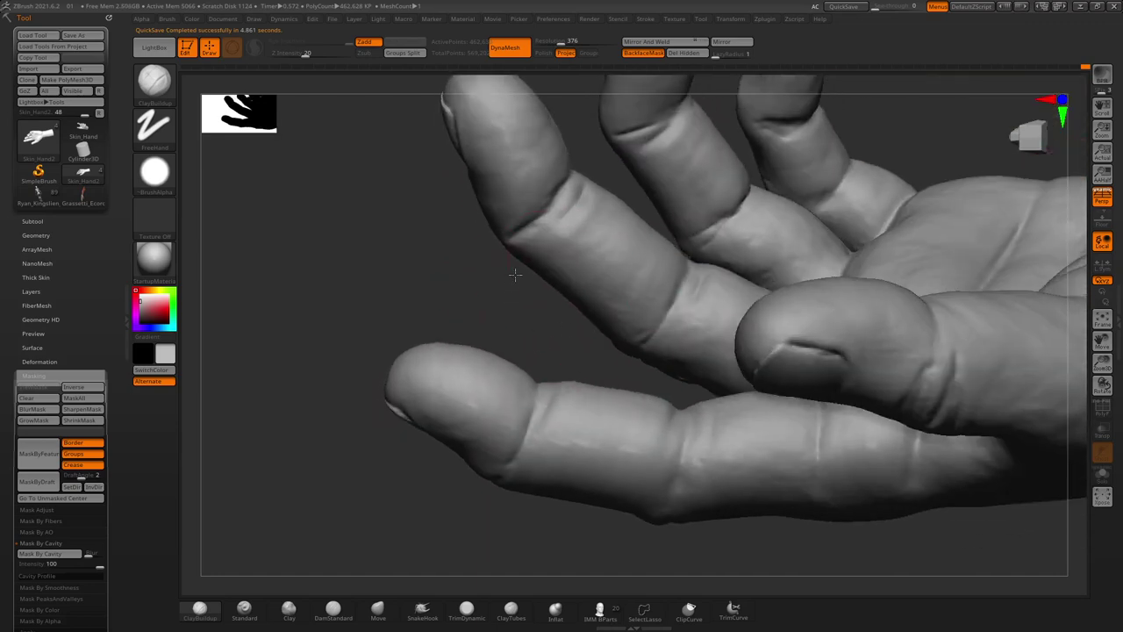
mouse_move(446, 267)
mouse_down()
mouse_move(388, 289)
mouse_move(454, 268)
mouse_move(368, 193)
mouse_move(432, 203)
mouse_move(524, 159)
mouse_up()
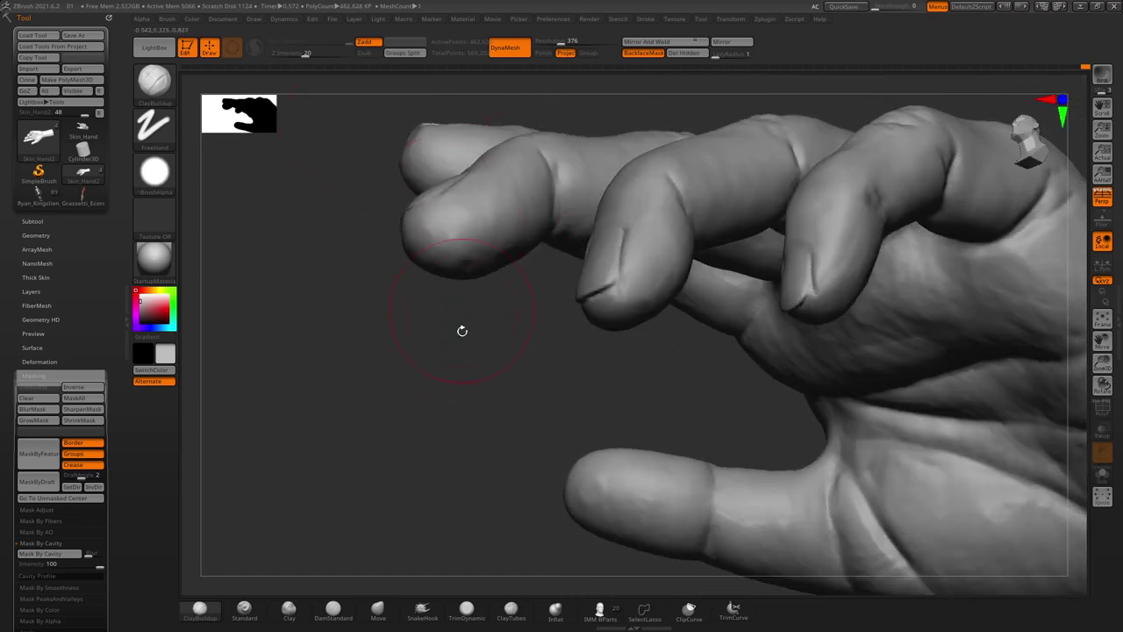
mouse_move(462, 331)
mouse_down()
mouse_move(484, 203)
mouse_move(401, 135)
mouse_move(468, 274)
mouse_up()
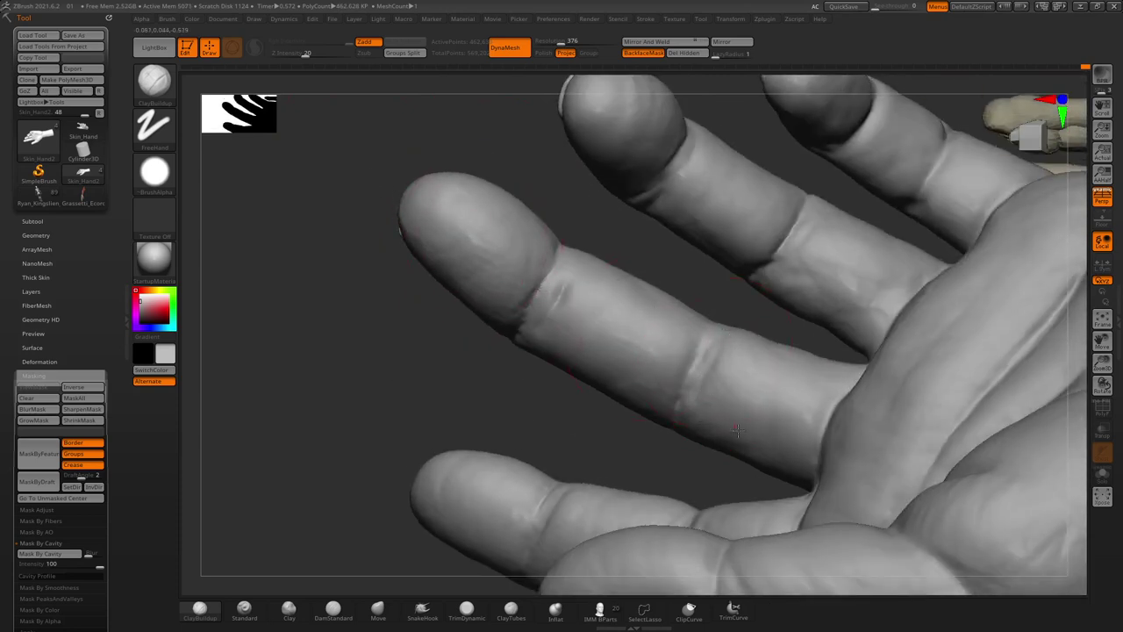
drag(737, 430, 748, 440)
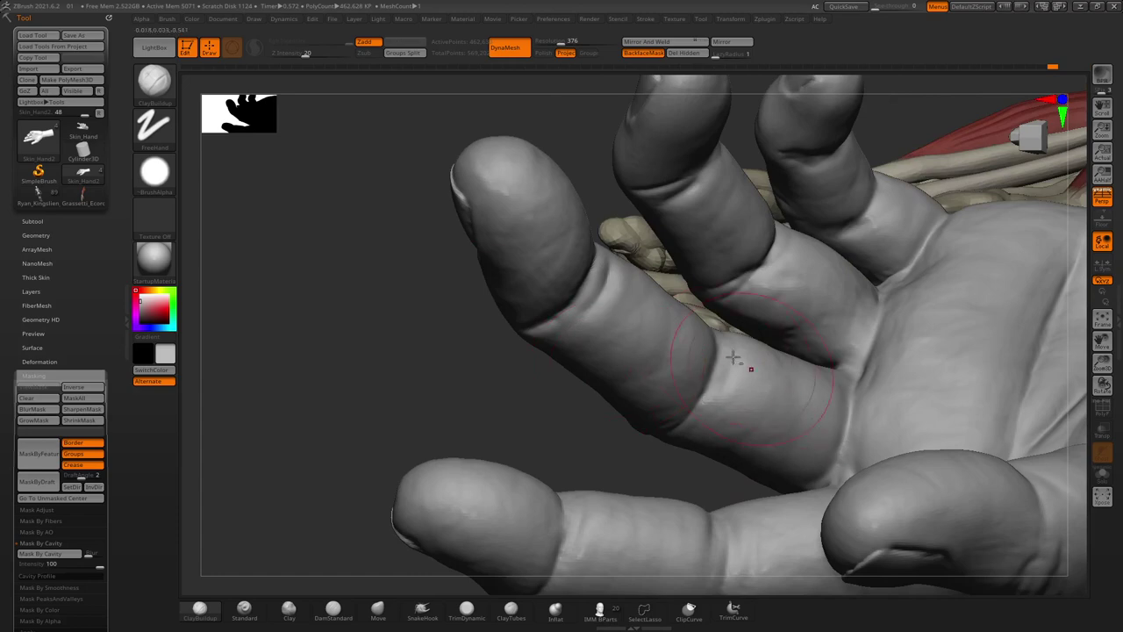
drag(734, 358, 351, 213)
mouse_move(388, 125)
mouse_down()
mouse_move(388, 184)
mouse_move(630, 321)
mouse_up()
drag(722, 272, 757, 210)
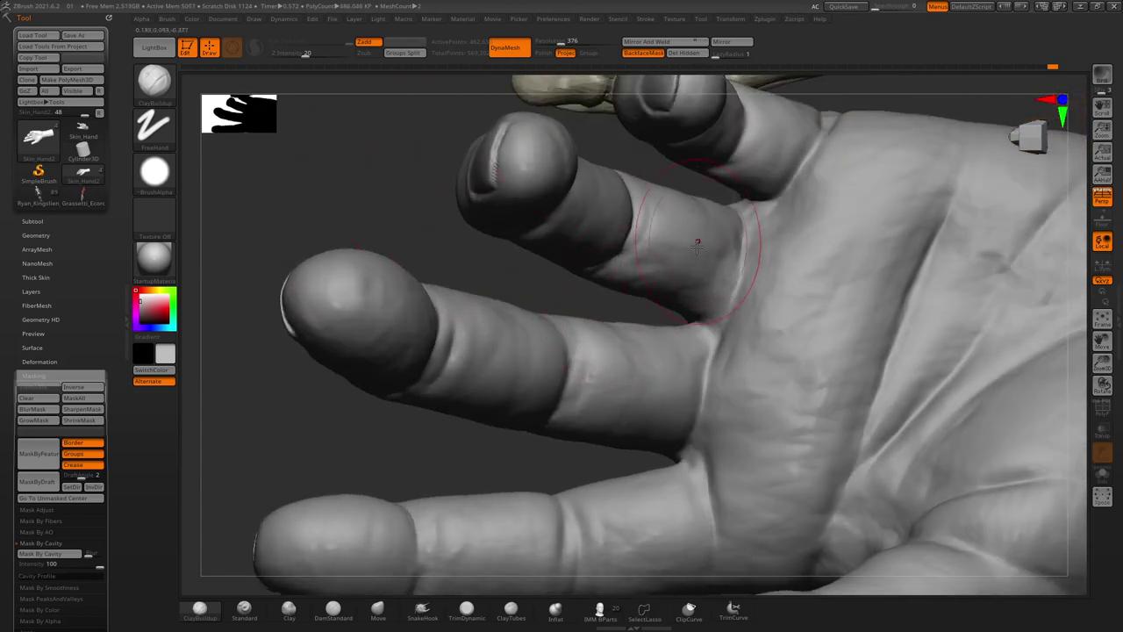
mouse_move(754, 289)
mouse_down()
mouse_move(740, 251)
mouse_move(807, 149)
mouse_up()
Halve the Draw Size and carve a sharper knuckle crease on the finger
right_drag(756, 219, 796, 310)
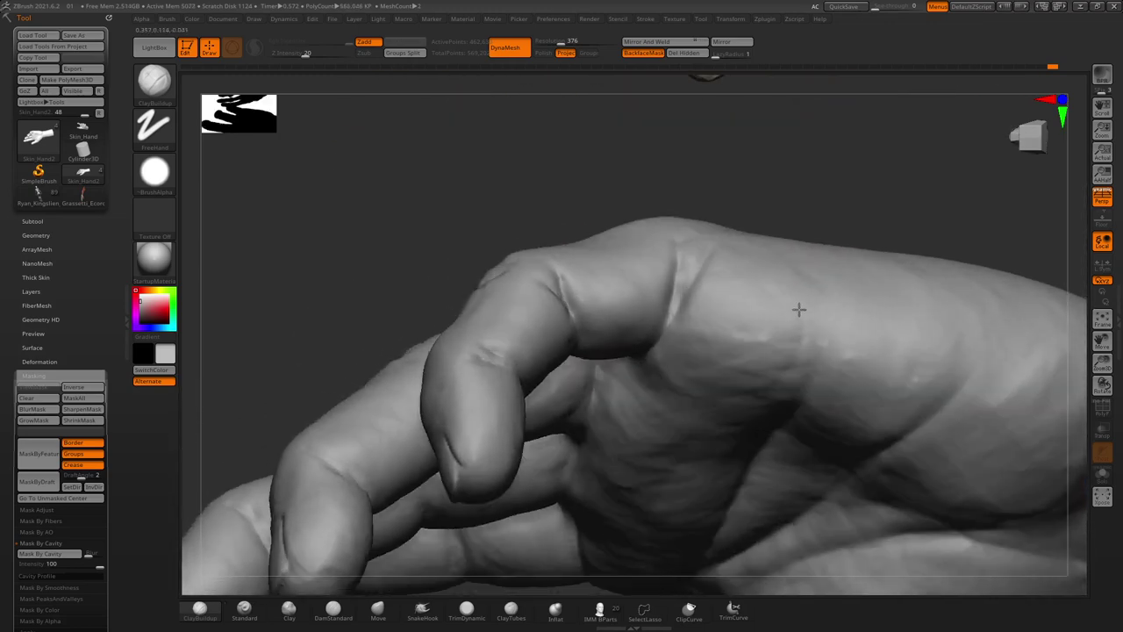
key(space)
drag(673, 283, 660, 283)
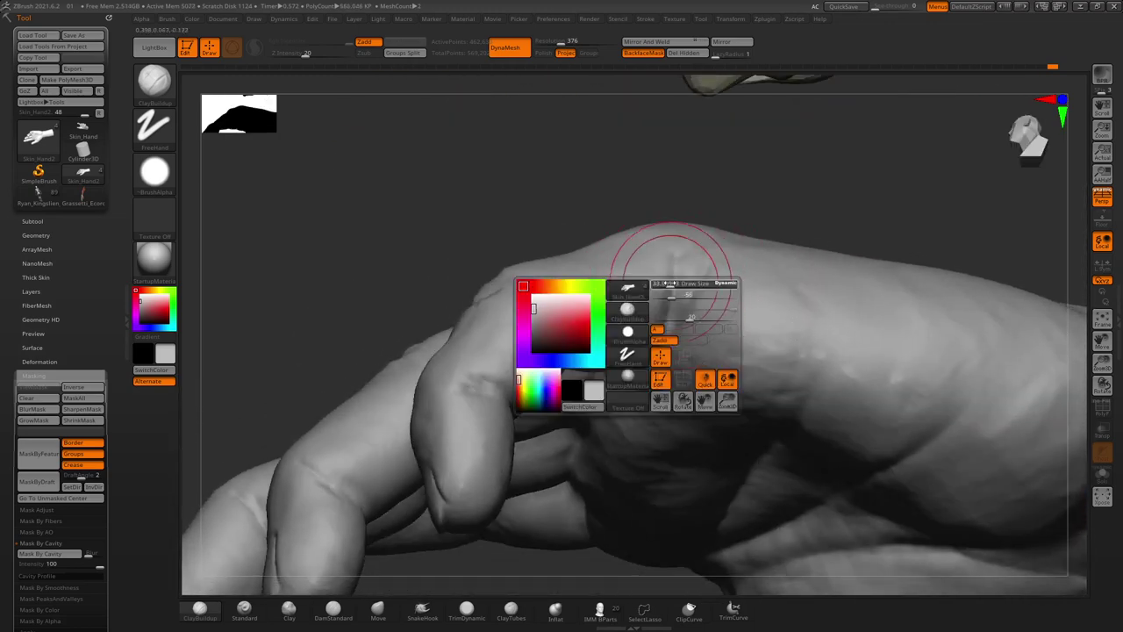
drag(696, 243, 673, 307)
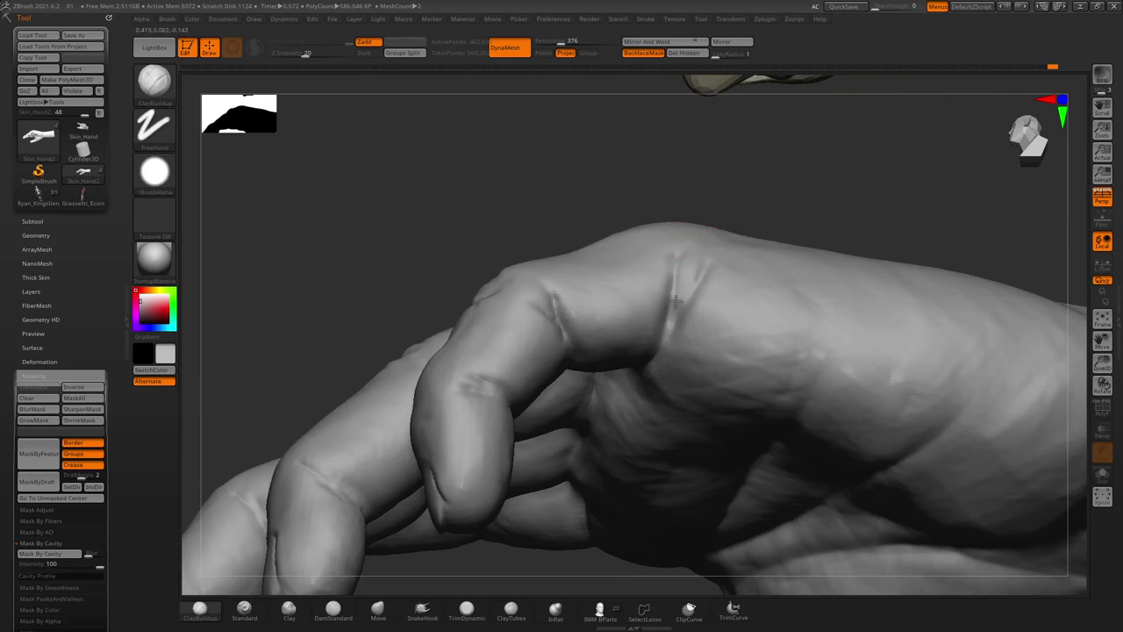
drag(690, 239, 673, 313)
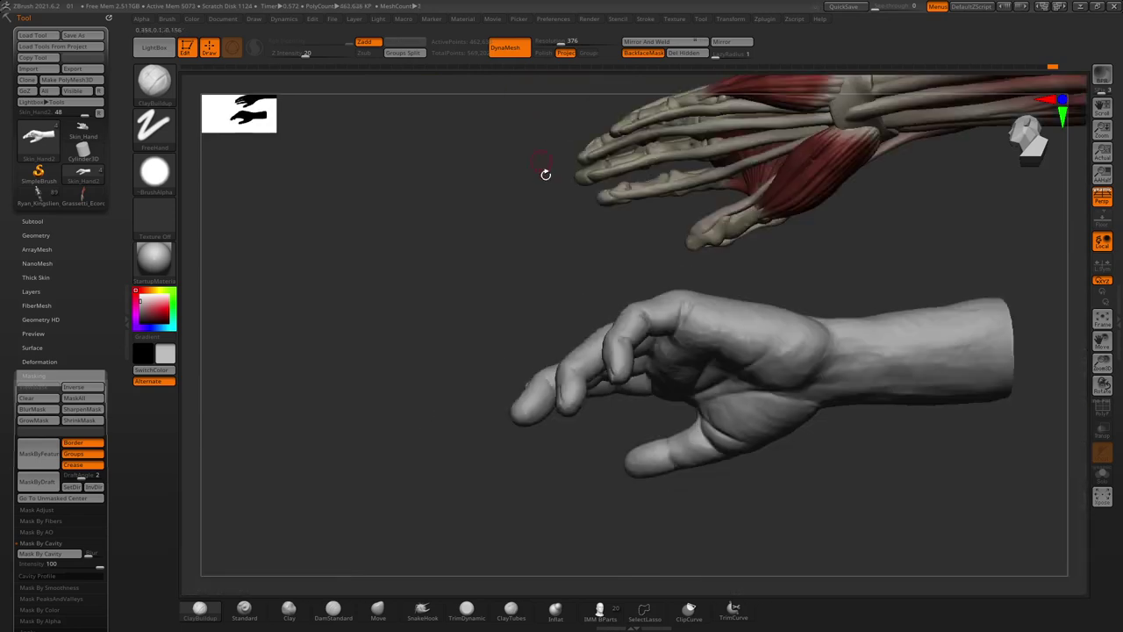
drag(544, 173, 552, 255)
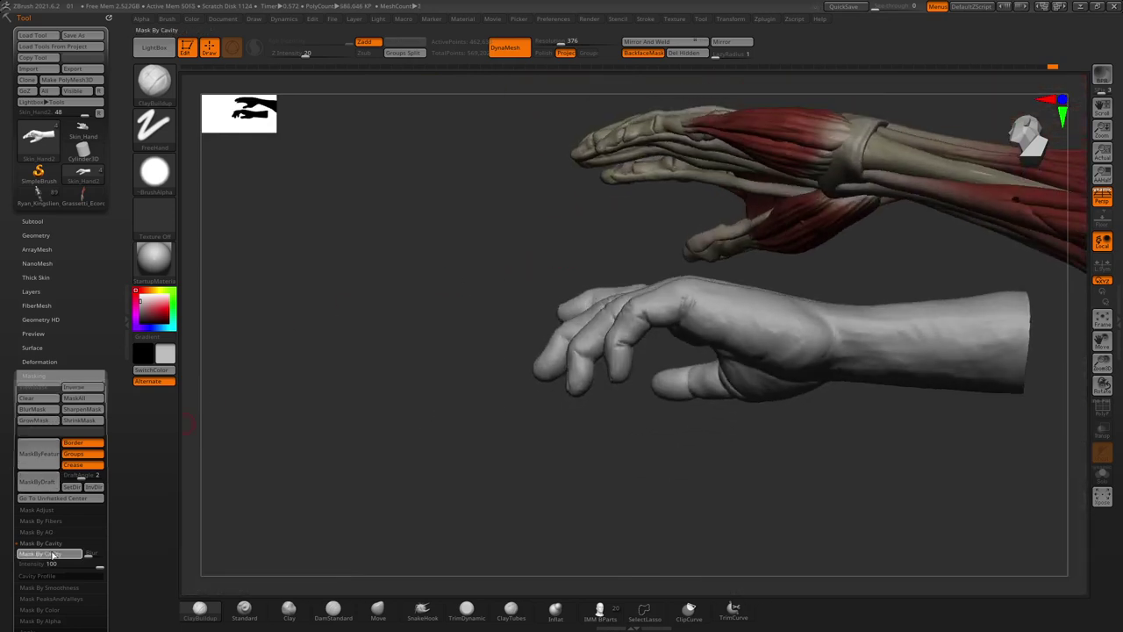
Apply Mask By Cavity to the hand, then clear the mask
click(40, 544)
key(space)
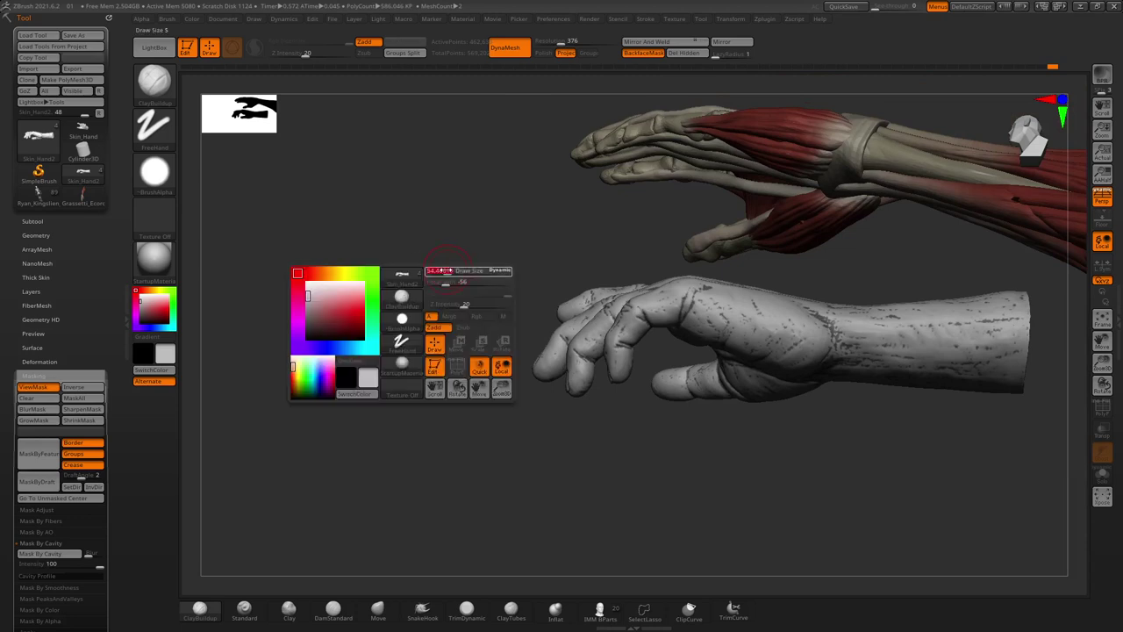
click(40, 406)
mouse_move(412, 491)
mouse_down()
mouse_move(457, 443)
mouse_move(494, 368)
mouse_move(368, 575)
mouse_up()
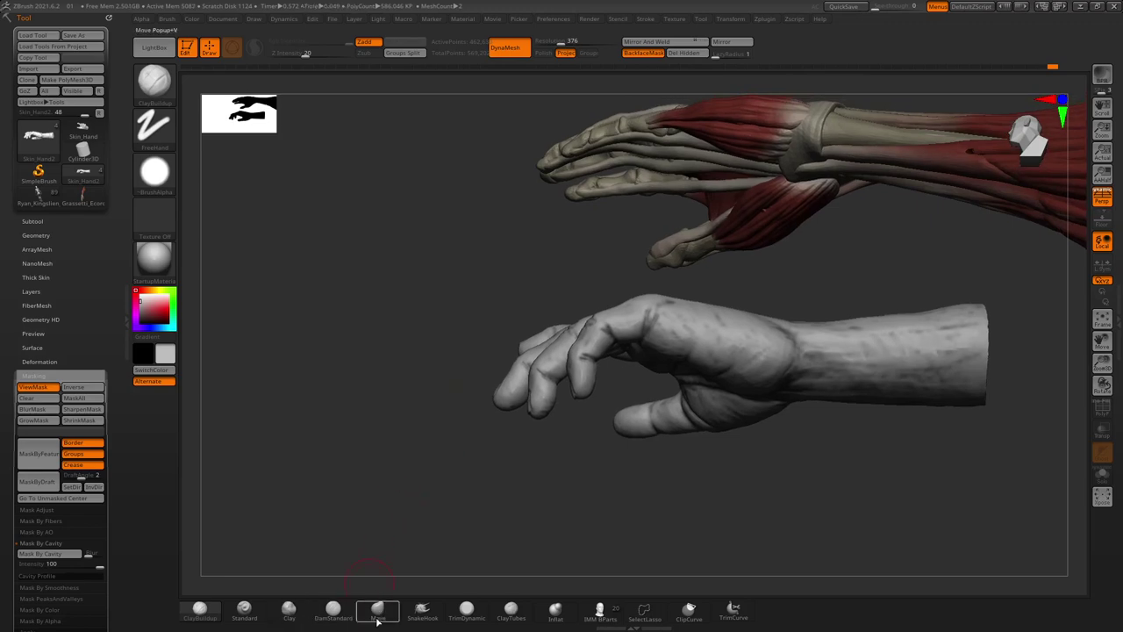
Select the Inflat brush and expand its Depth settings
click(556, 608)
mouse_move(412, 526)
mouse_down()
mouse_move(433, 344)
mouse_move(389, 321)
mouse_up()
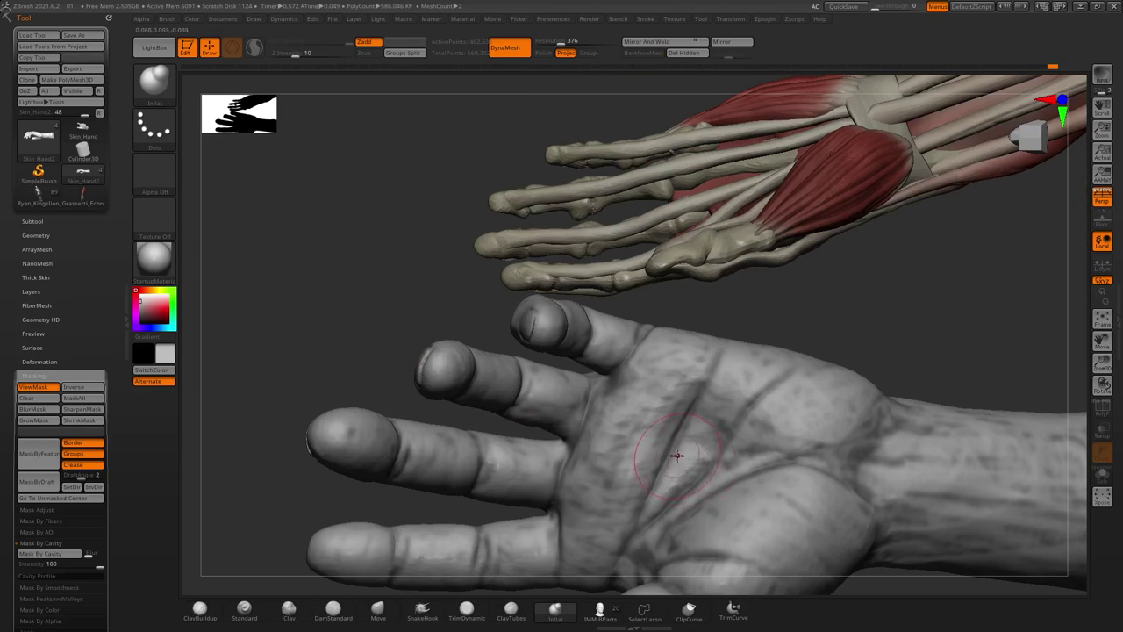
key(space)
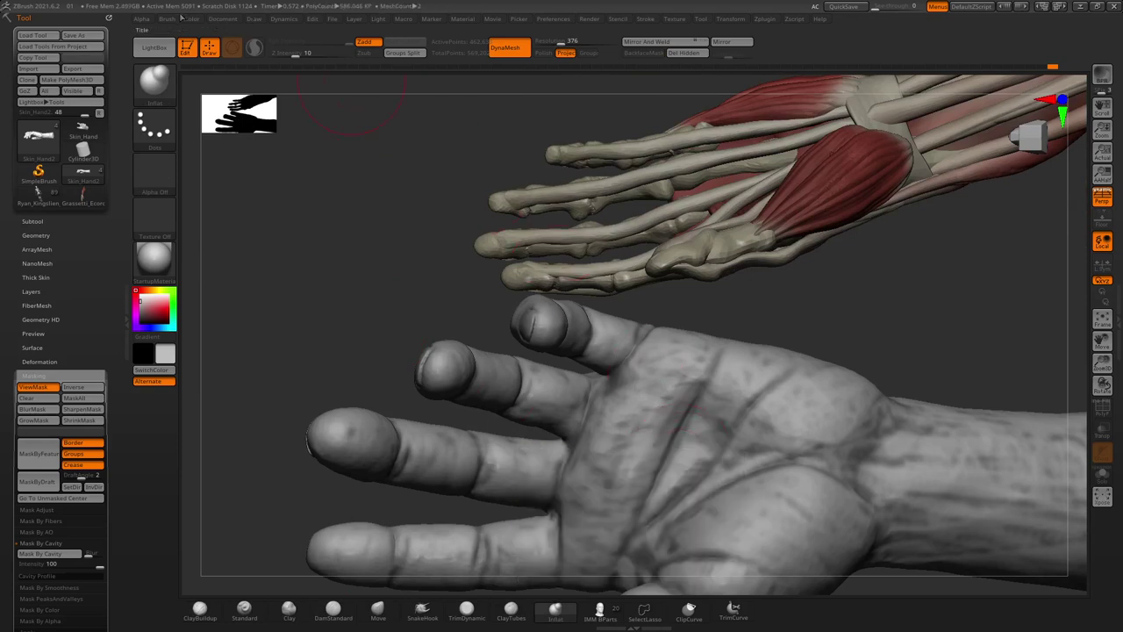
click(168, 18)
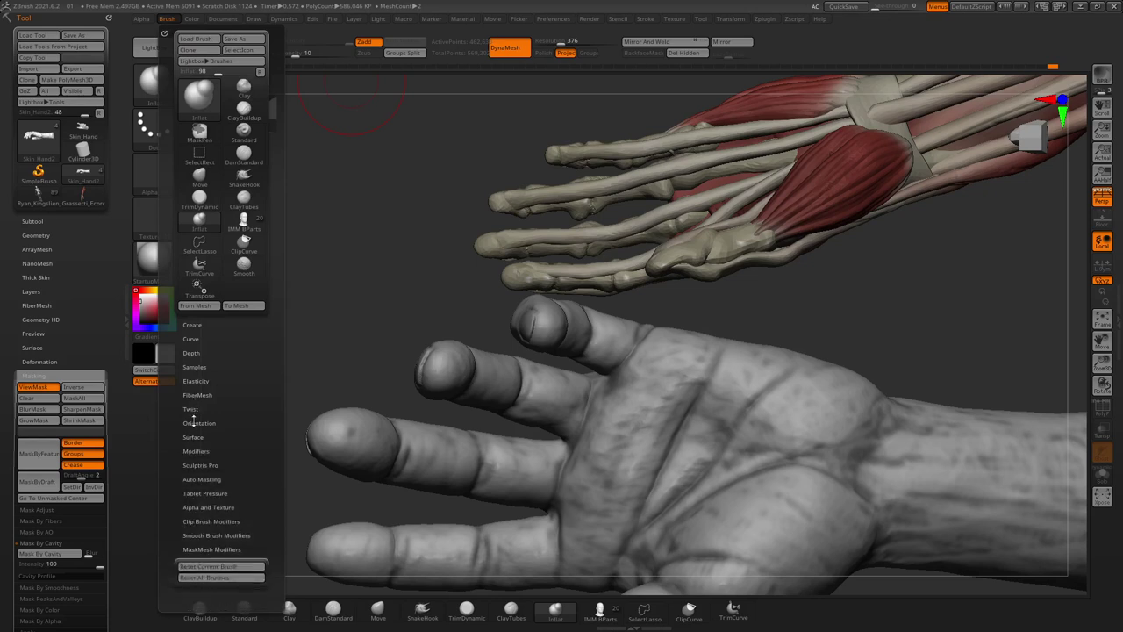
click(195, 352)
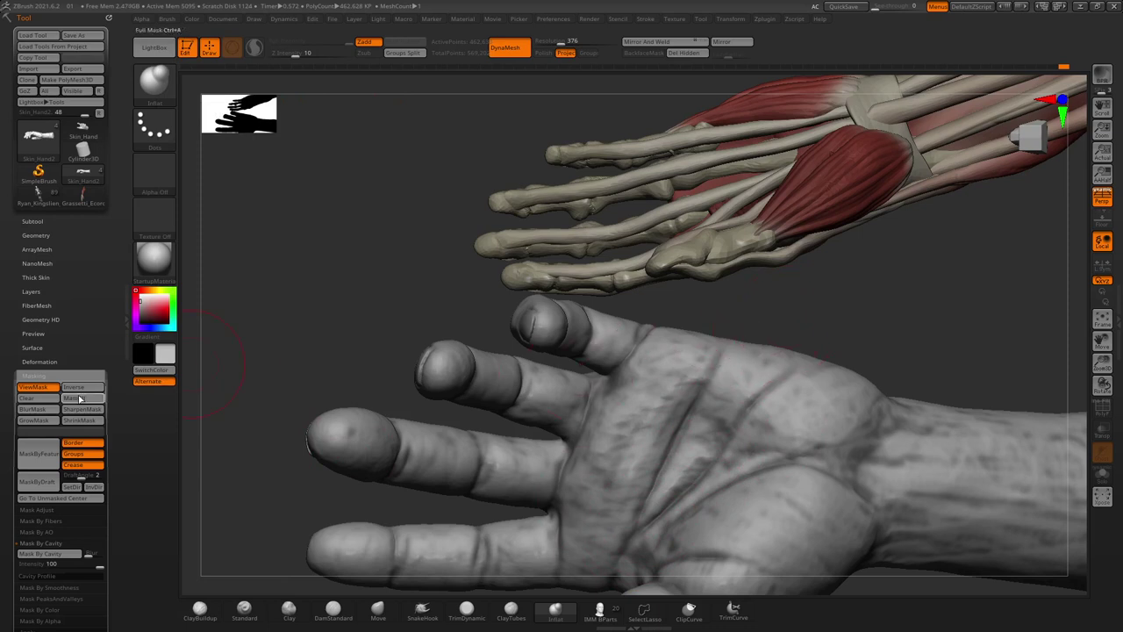
Turn off ViewMask and orbit around the palm and fingers
click(39, 387)
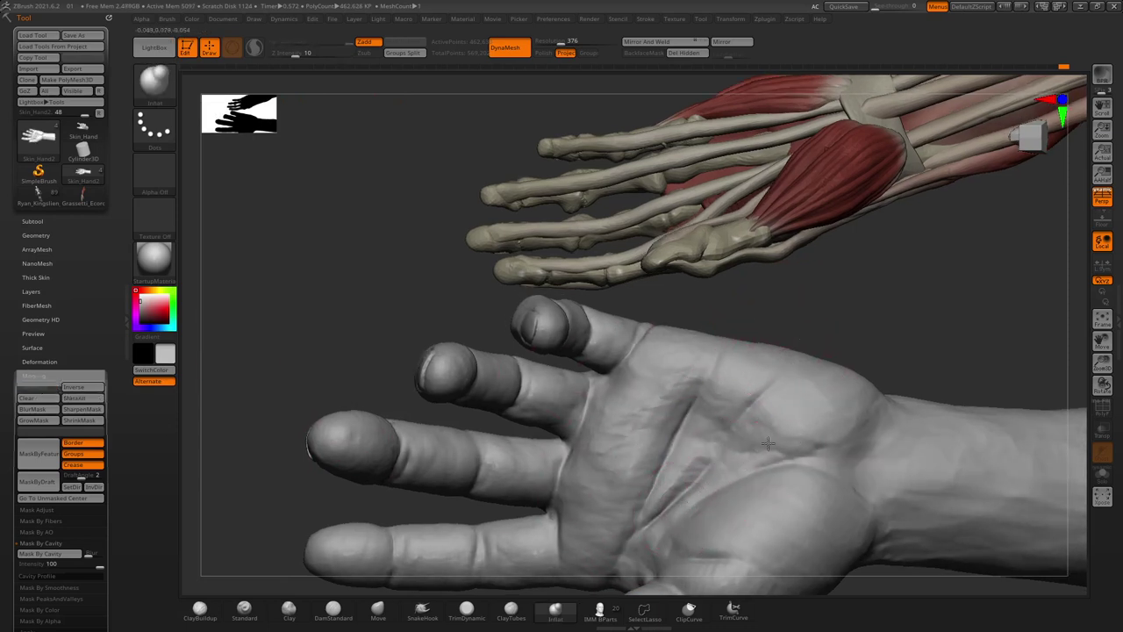
mouse_move(769, 410)
right_down()
mouse_move(645, 429)
mouse_move(652, 413)
right_up()
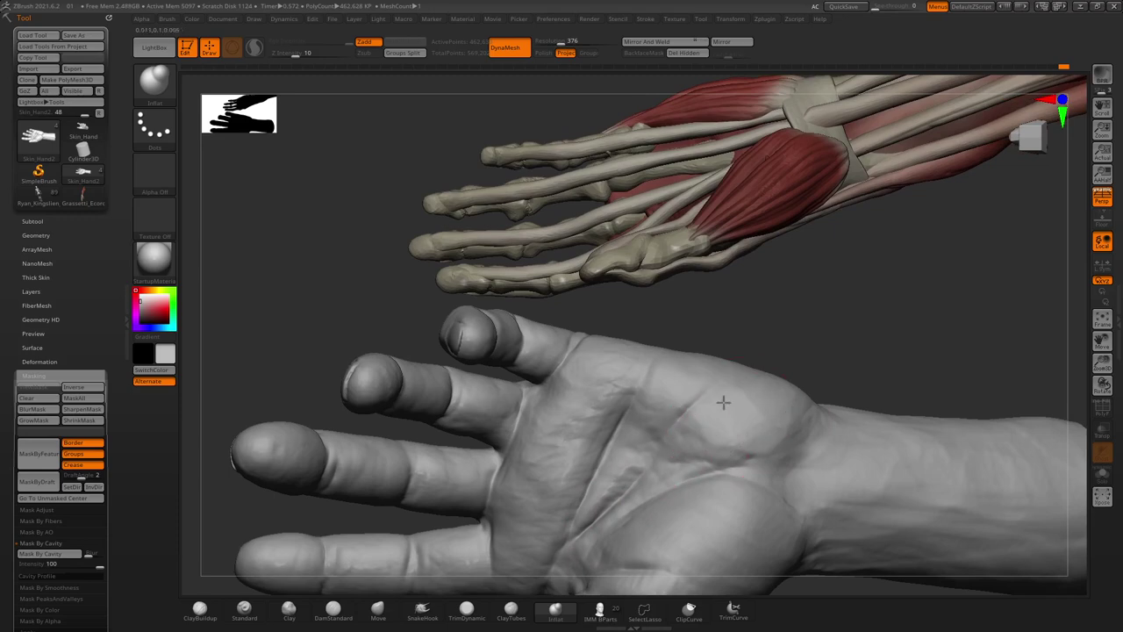
mouse_move(606, 482)
right_down()
mouse_move(298, 242)
mouse_move(634, 459)
right_up()
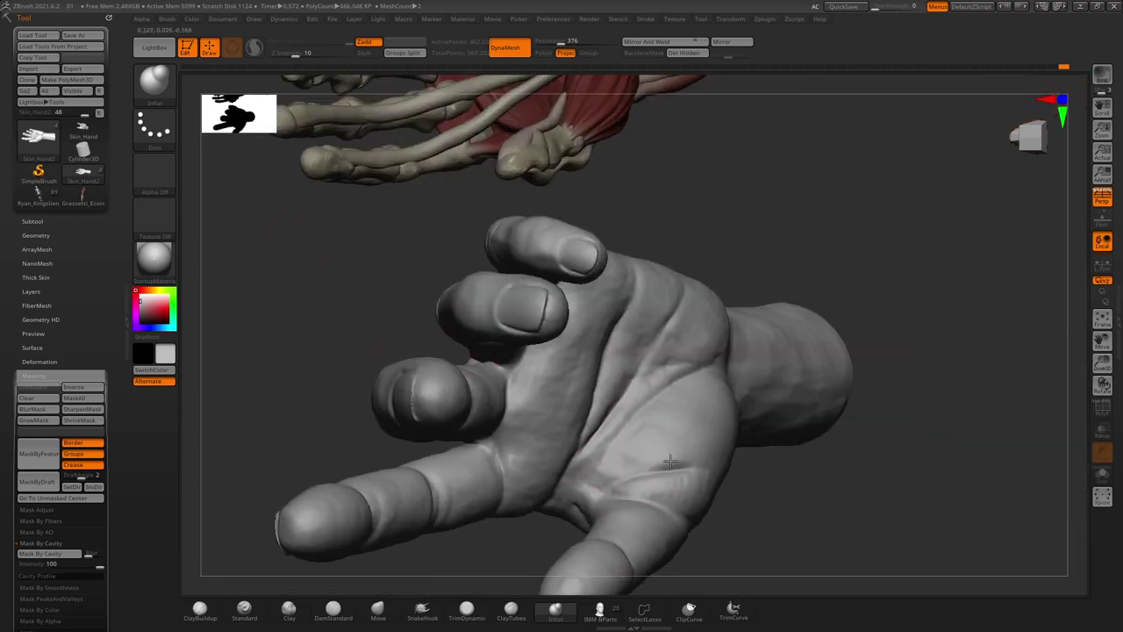
right_drag(682, 496, 671, 538)
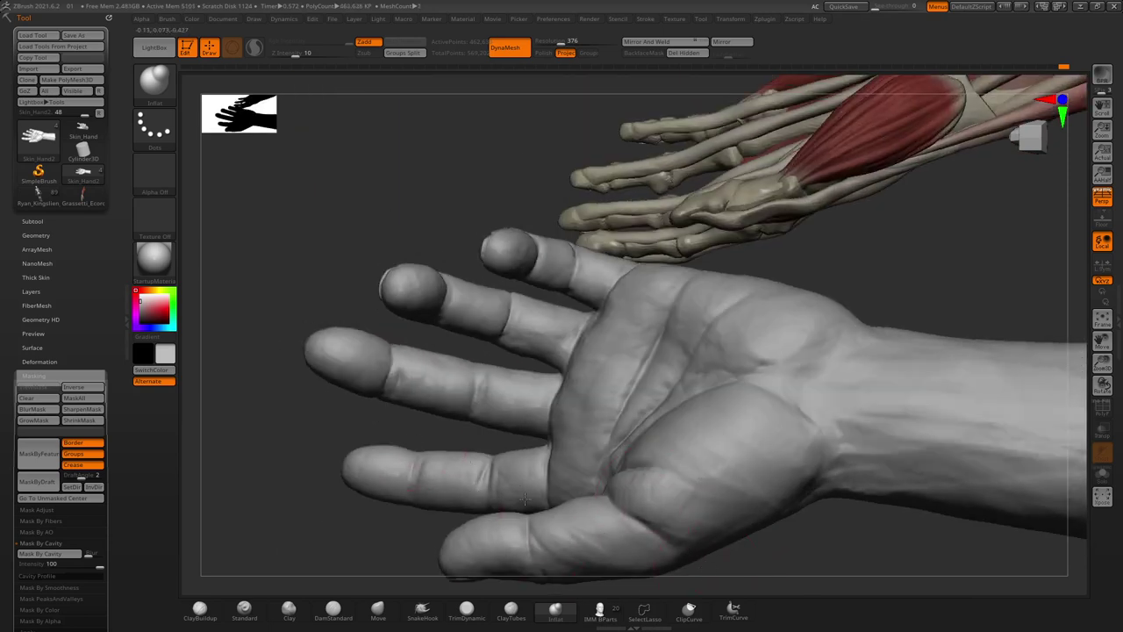
right_drag(310, 277, 402, 370)
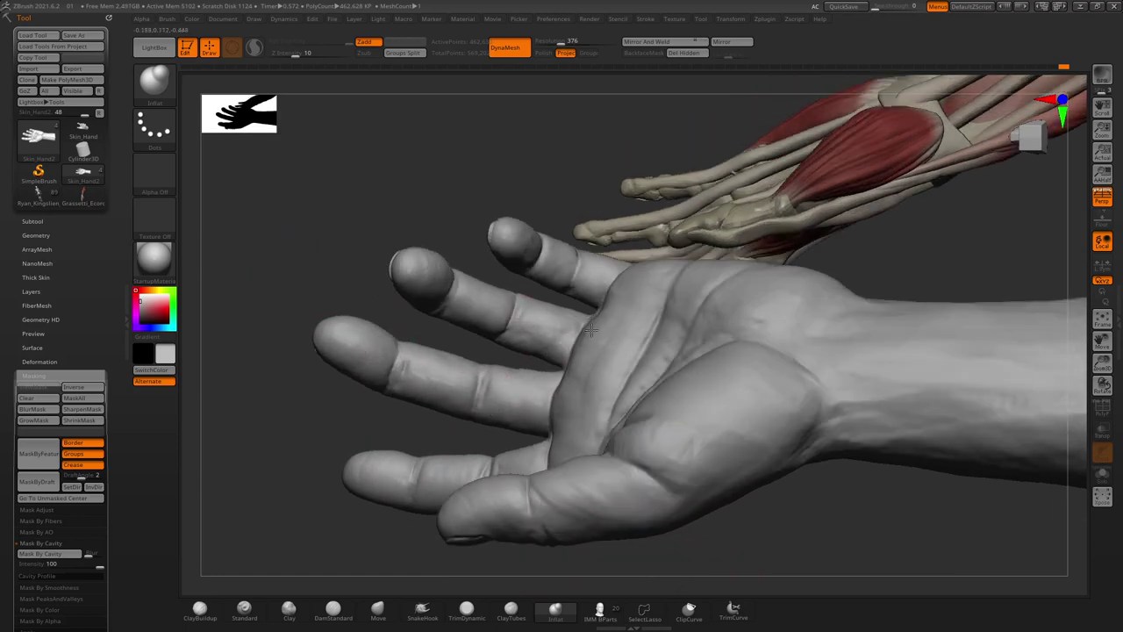
right_drag(592, 329, 575, 252)
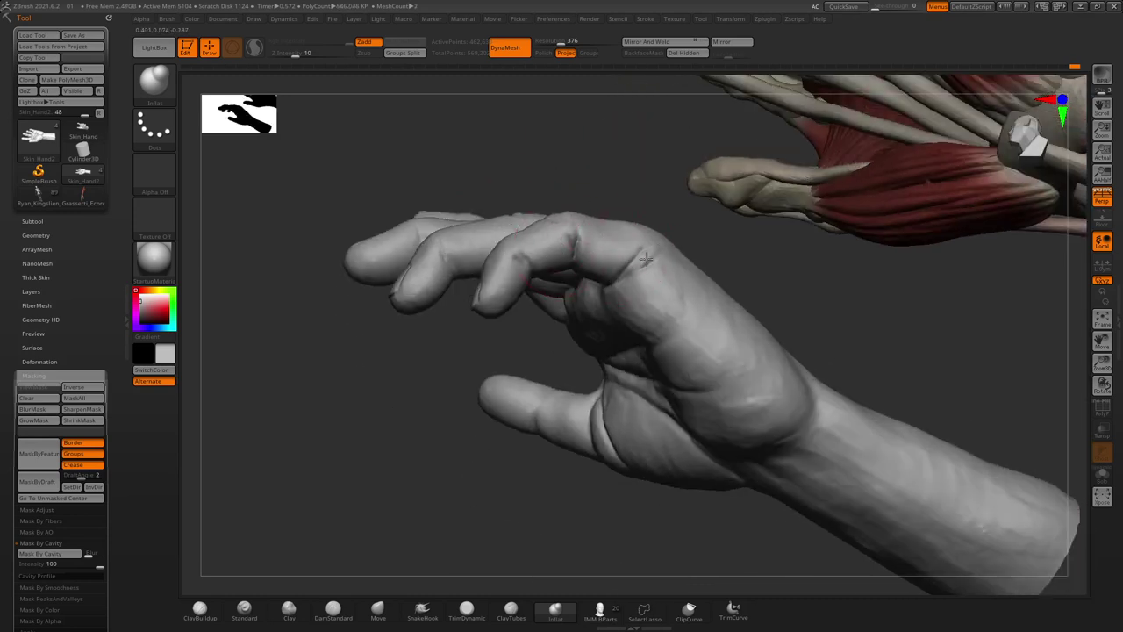
right_drag(518, 142, 519, 255)
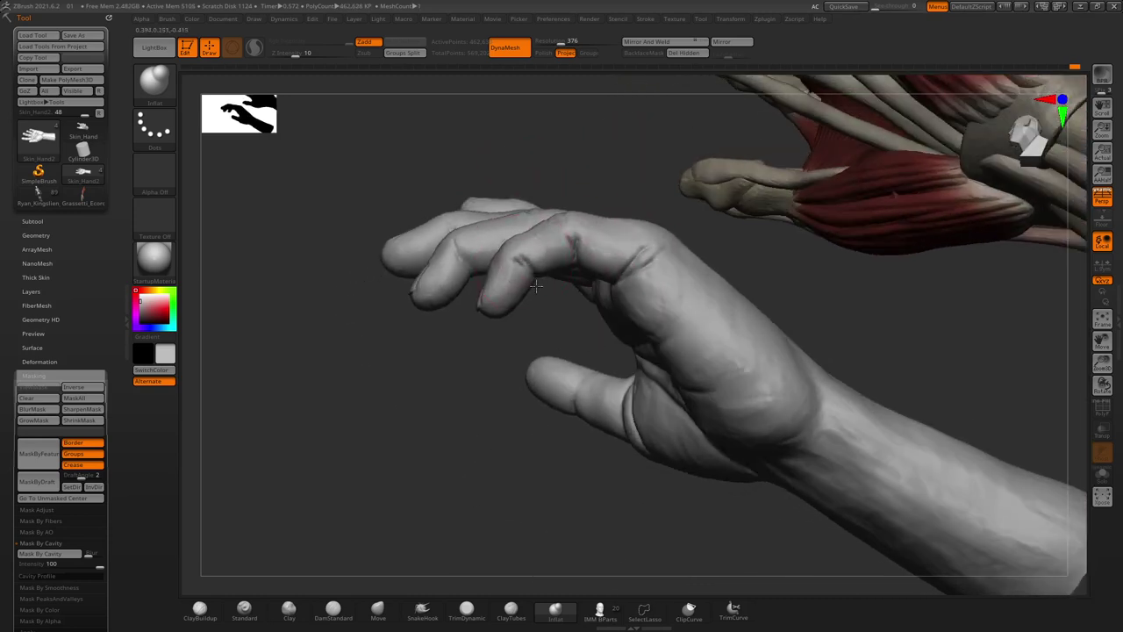
right_drag(500, 360, 516, 329)
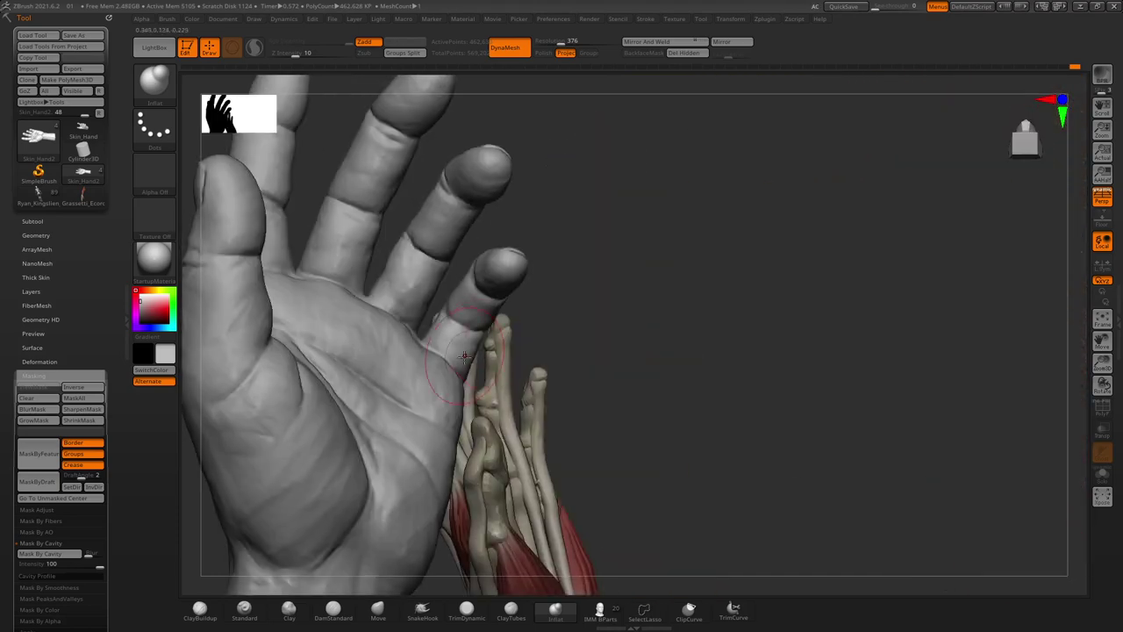
Carve a thin crease across the palm, then inspect the thumb and hand back
drag(516, 330, 415, 290)
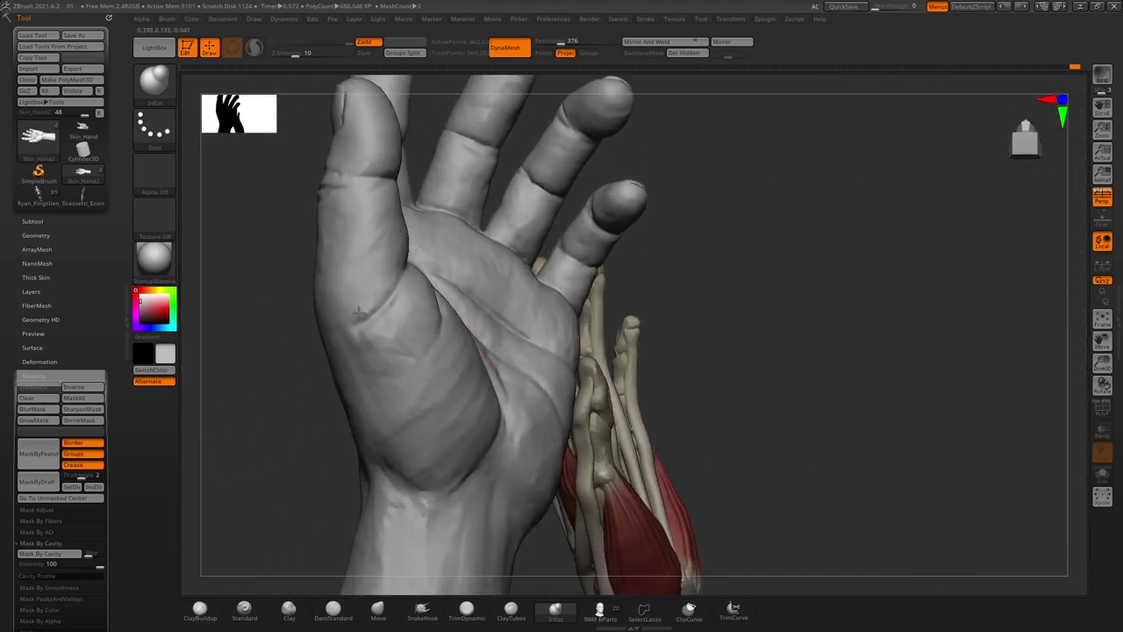
right_drag(358, 312, 421, 303)
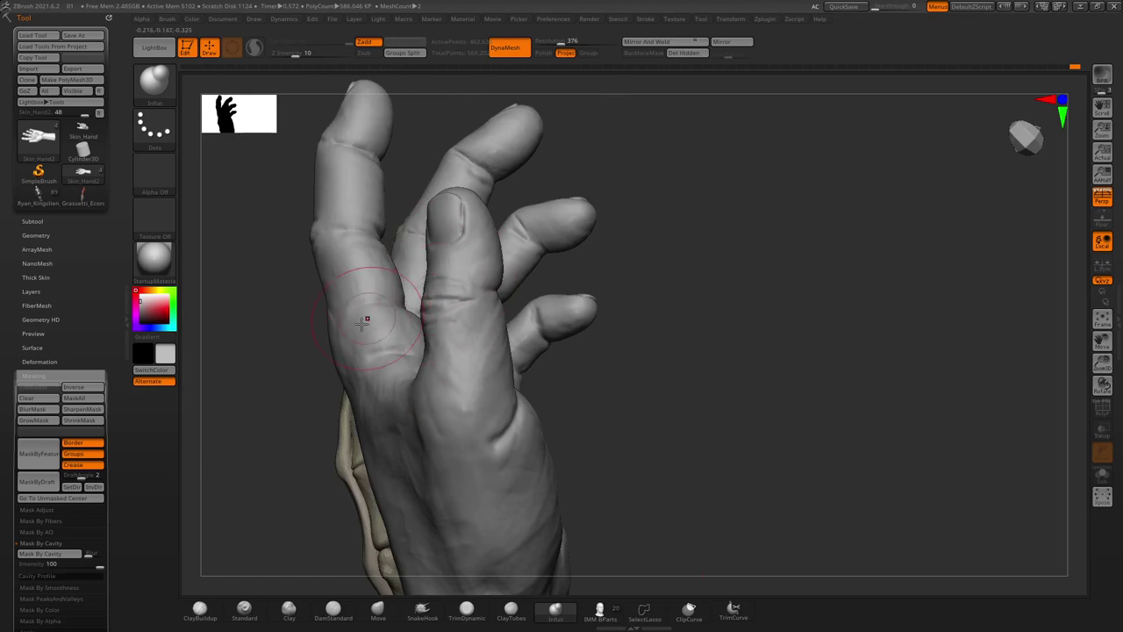
right_drag(363, 323, 452, 290)
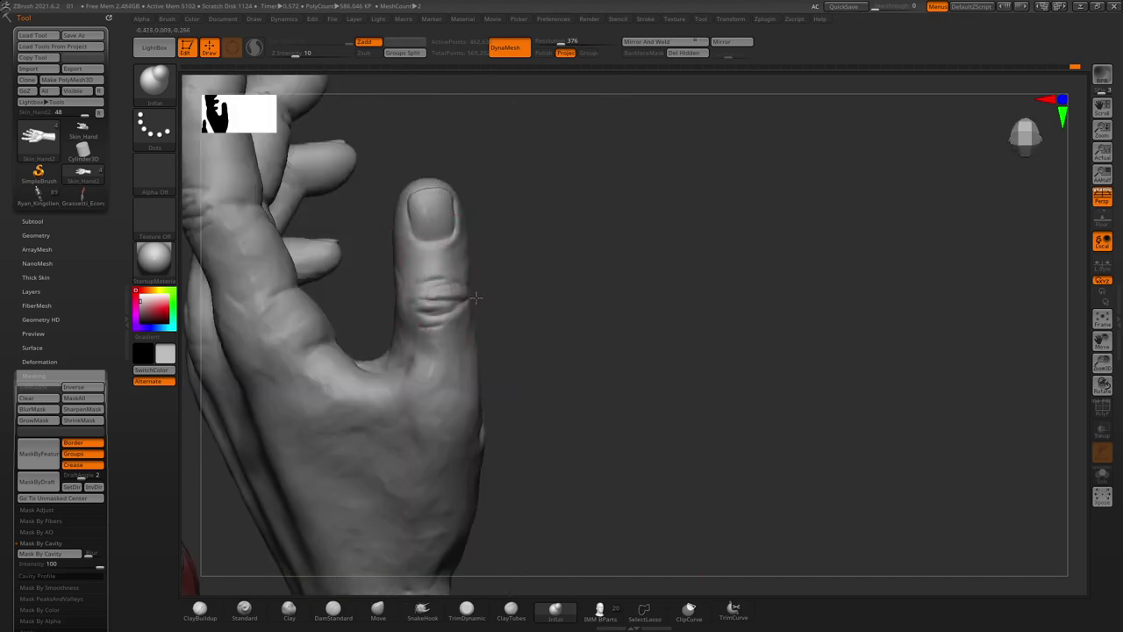
mouse_move(533, 408)
right_down()
mouse_move(574, 395)
mouse_move(464, 275)
mouse_move(342, 193)
mouse_move(402, 271)
mouse_move(450, 267)
mouse_move(404, 231)
right_up()
right_drag(334, 277, 354, 281)
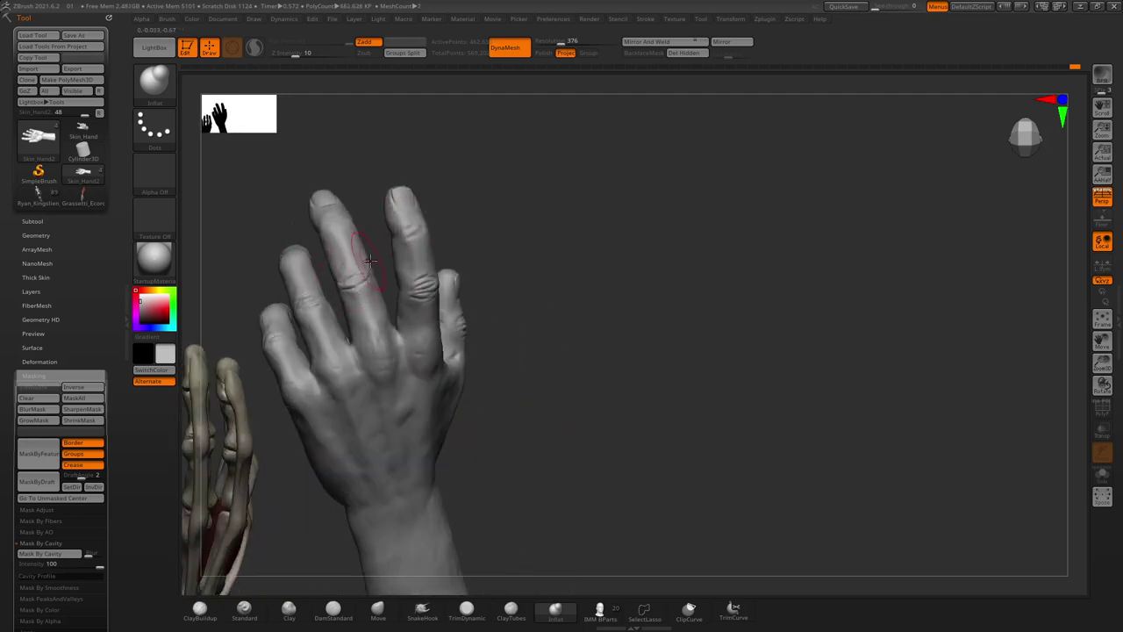
right_drag(396, 408, 483, 383)
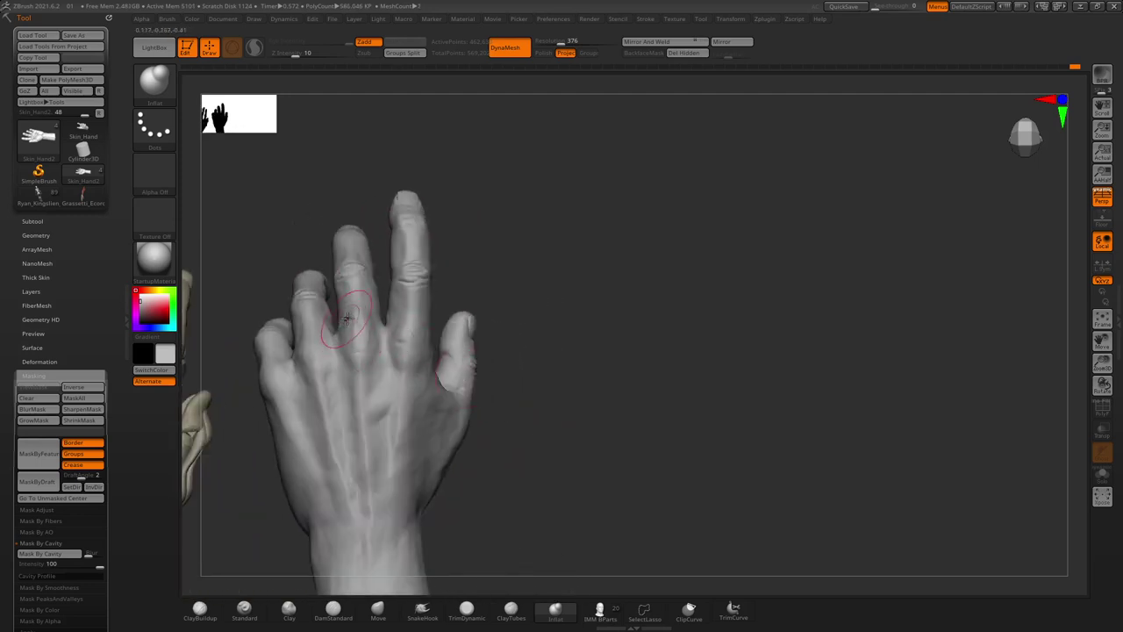
right_drag(347, 318, 507, 398)
right_click(507, 398)
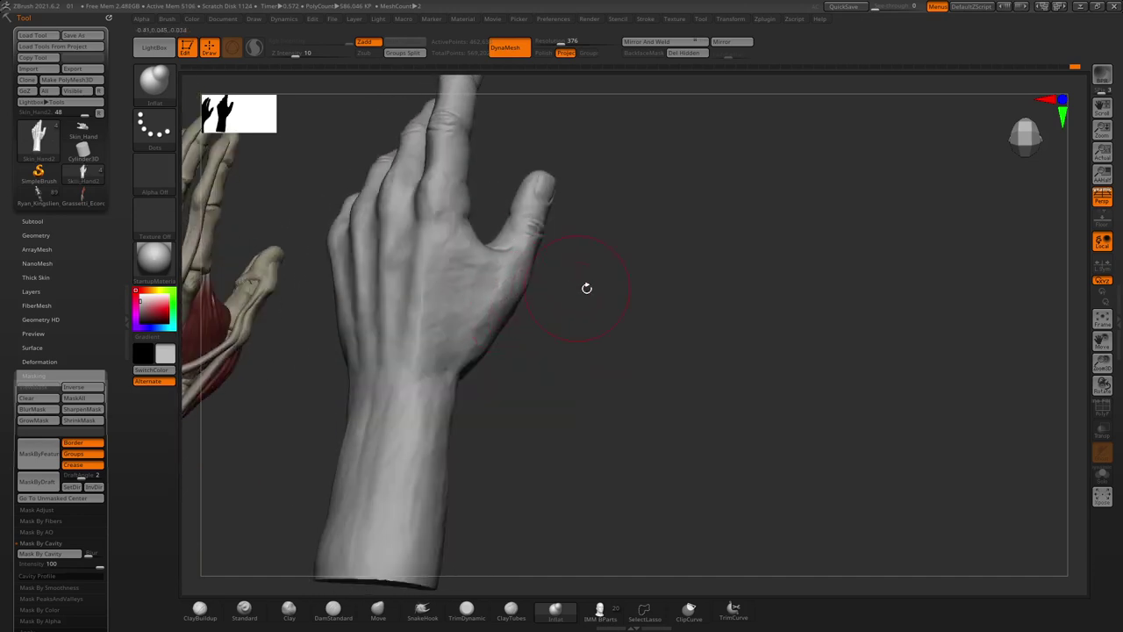
Tip the palm toward the viewer and Shift-smooth the surface
right_drag(587, 288, 482, 256)
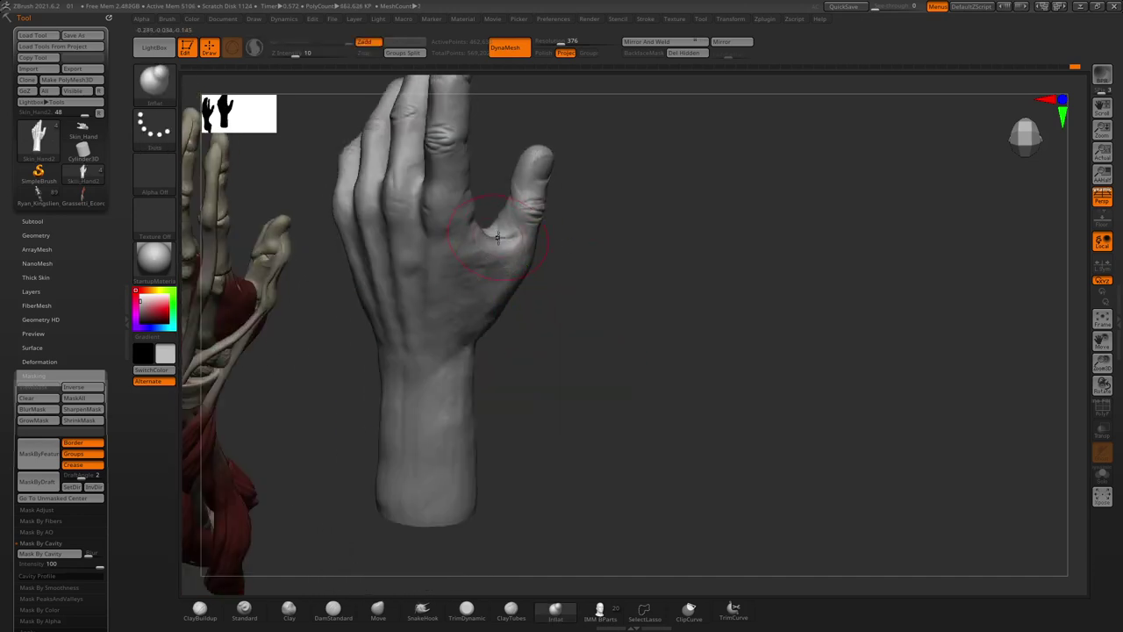
right_click(604, 370)
right_drag(589, 353, 477, 249)
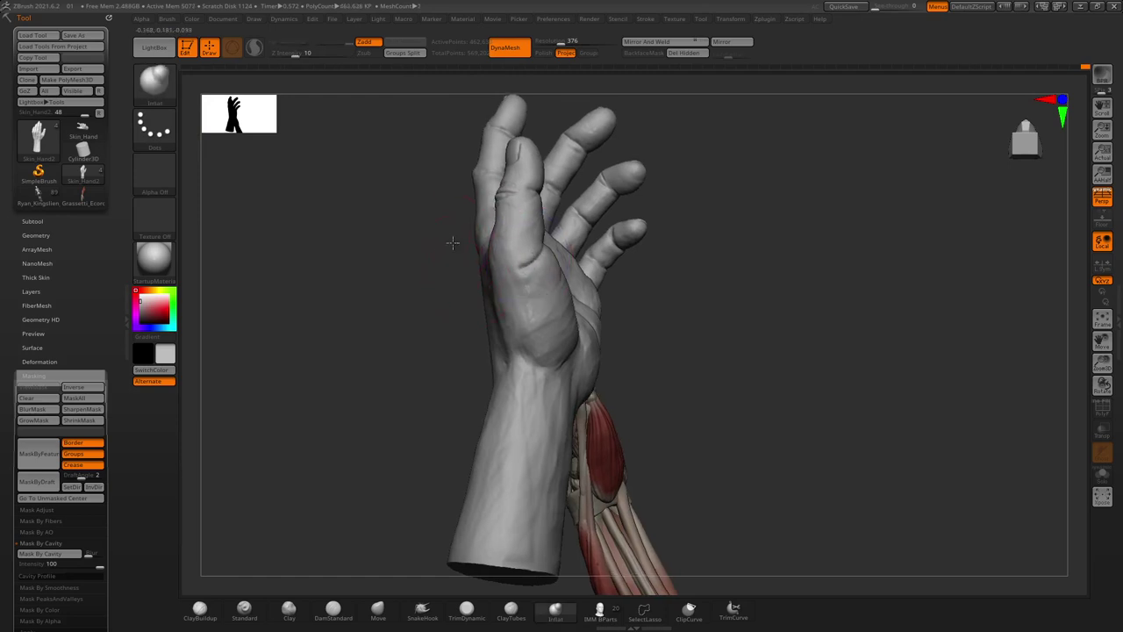
right_drag(451, 243, 546, 235)
key(shift)
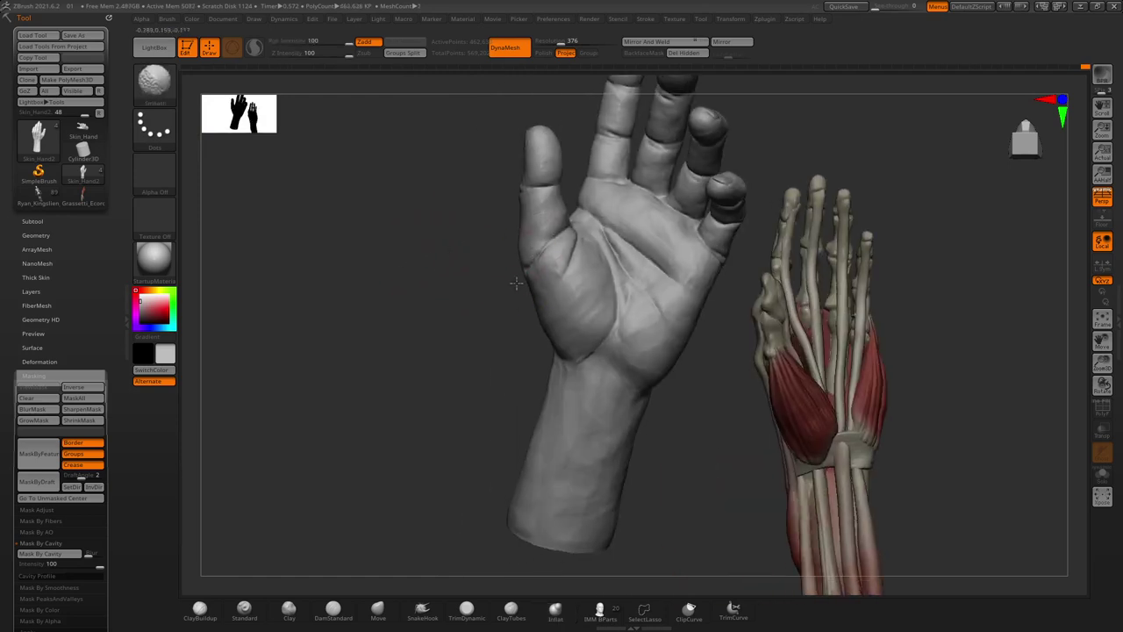
drag(489, 194, 570, 254)
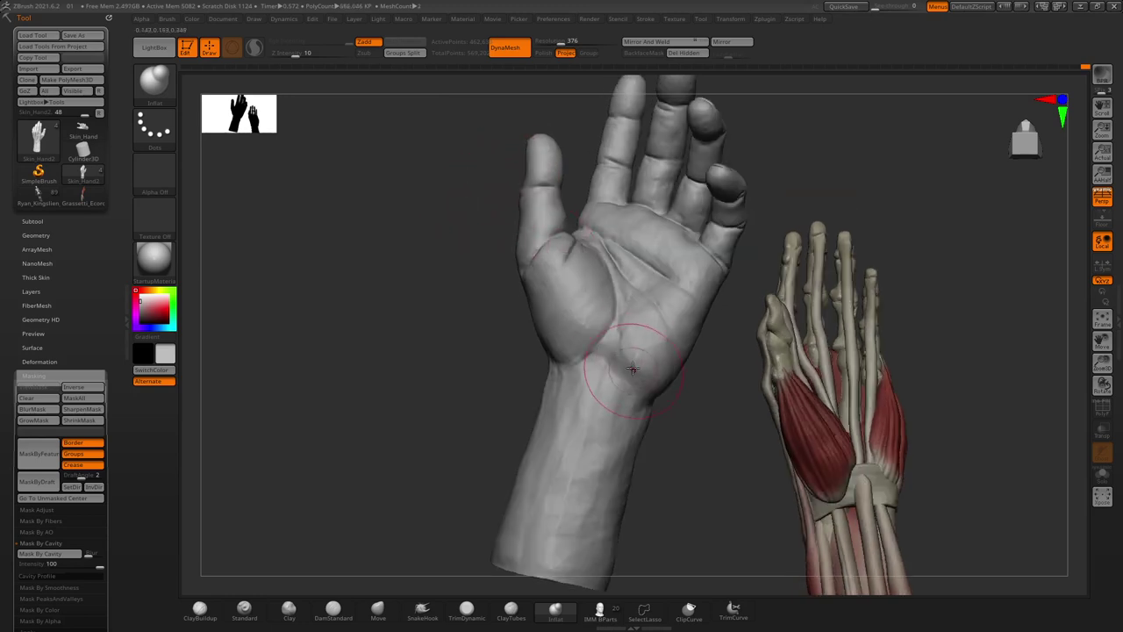
mouse_move(667, 313)
right_down()
mouse_move(658, 276)
mouse_move(743, 188)
mouse_move(650, 254)
mouse_move(670, 314)
mouse_move(667, 358)
right_up()
key(shift)
key(space)
key(space)
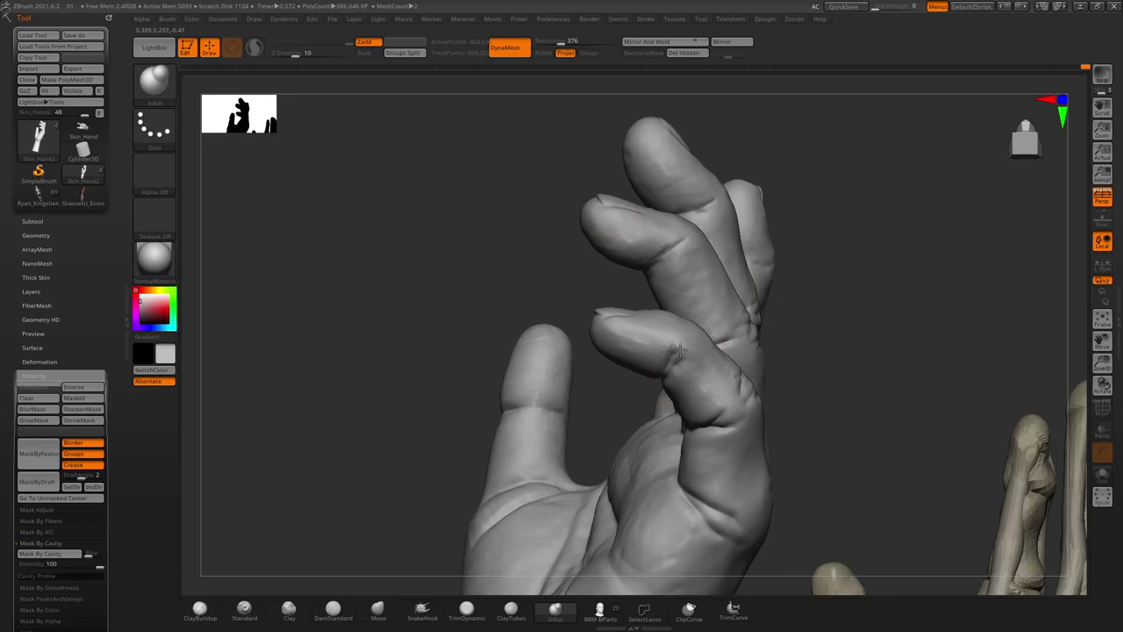
Sculpt puffy wrinkles on the finger joints while orbiting the upright fingers
right_drag(560, 325, 624, 291)
right_drag(664, 345, 723, 312)
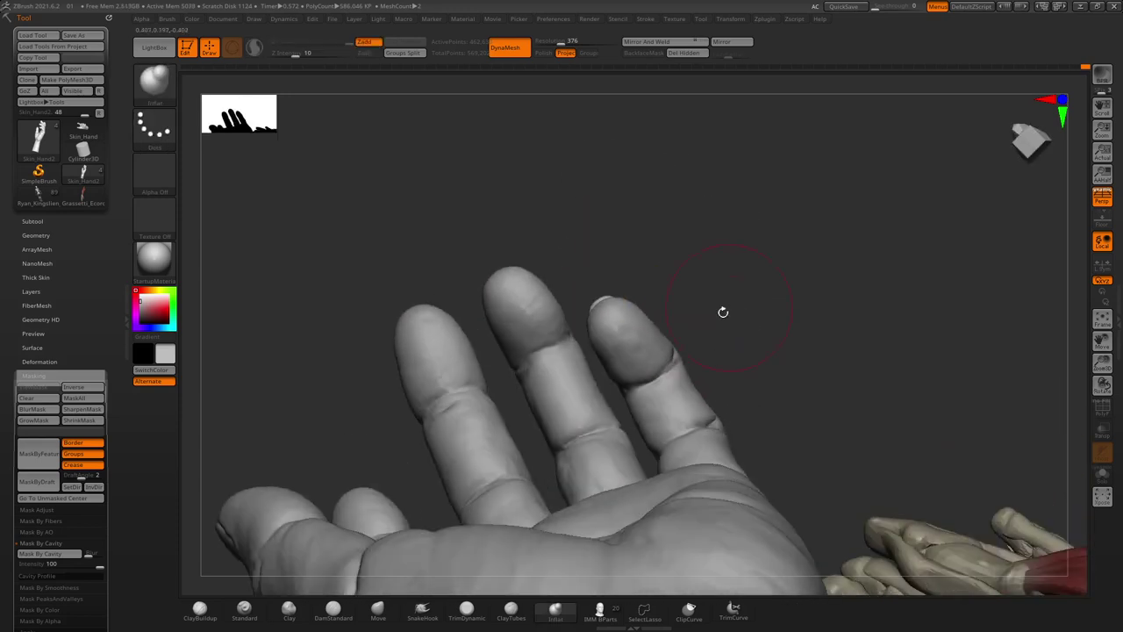
right_drag(622, 391, 606, 380)
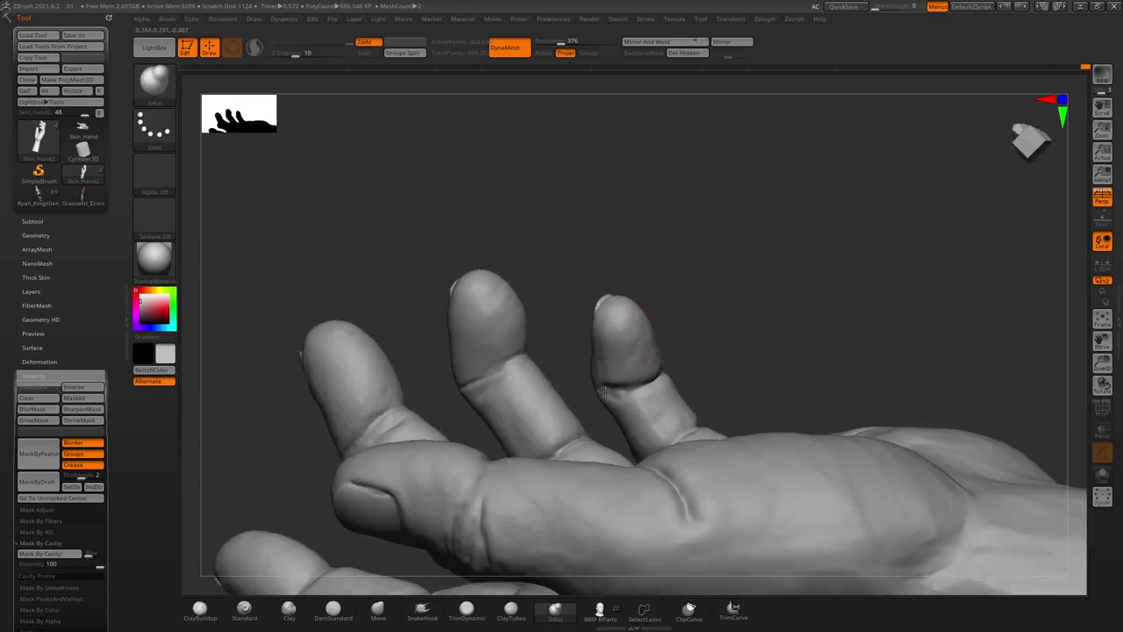
right_drag(692, 289, 470, 379)
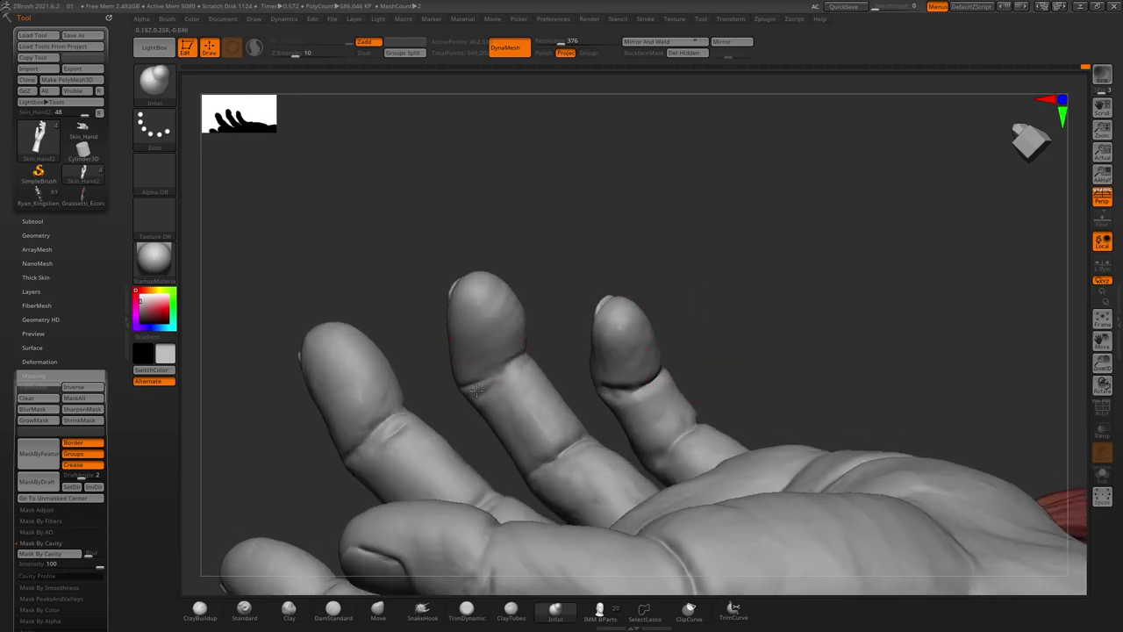
right_drag(565, 287, 549, 331)
mouse_move(509, 367)
right_down()
mouse_move(527, 348)
mouse_move(368, 369)
mouse_move(640, 369)
right_up()
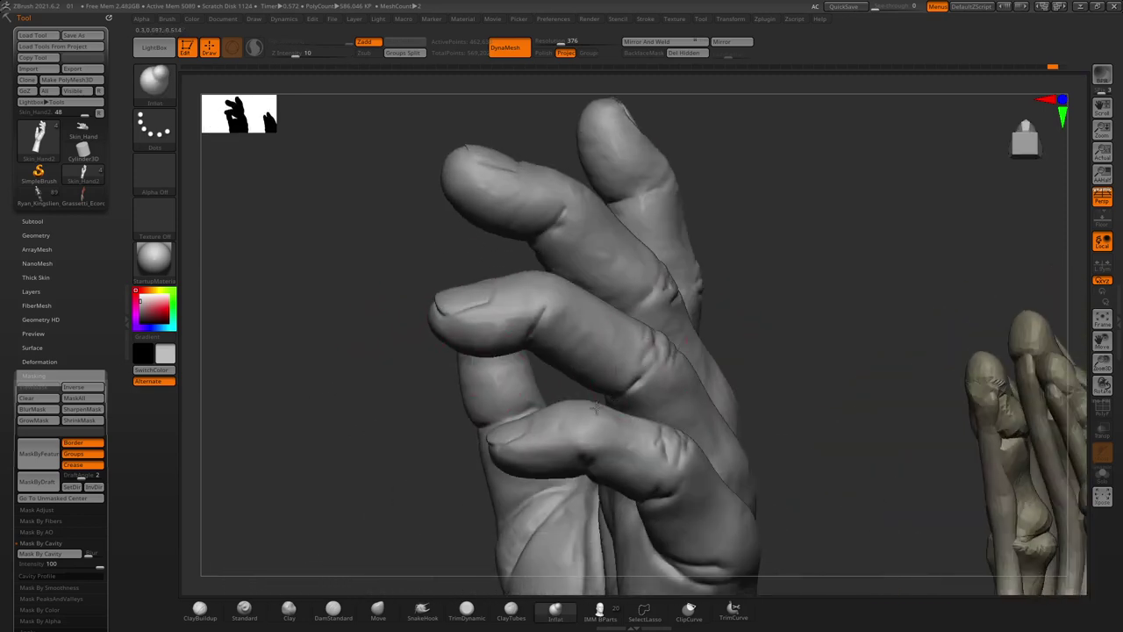
right_drag(596, 407, 614, 380)
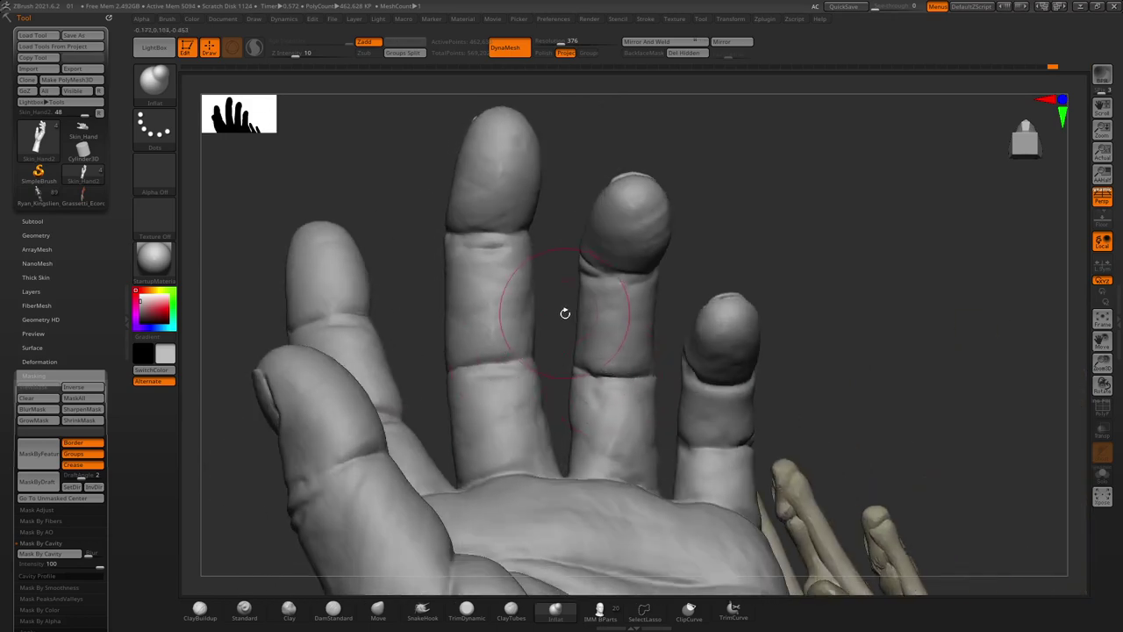
right_drag(565, 313, 594, 374)
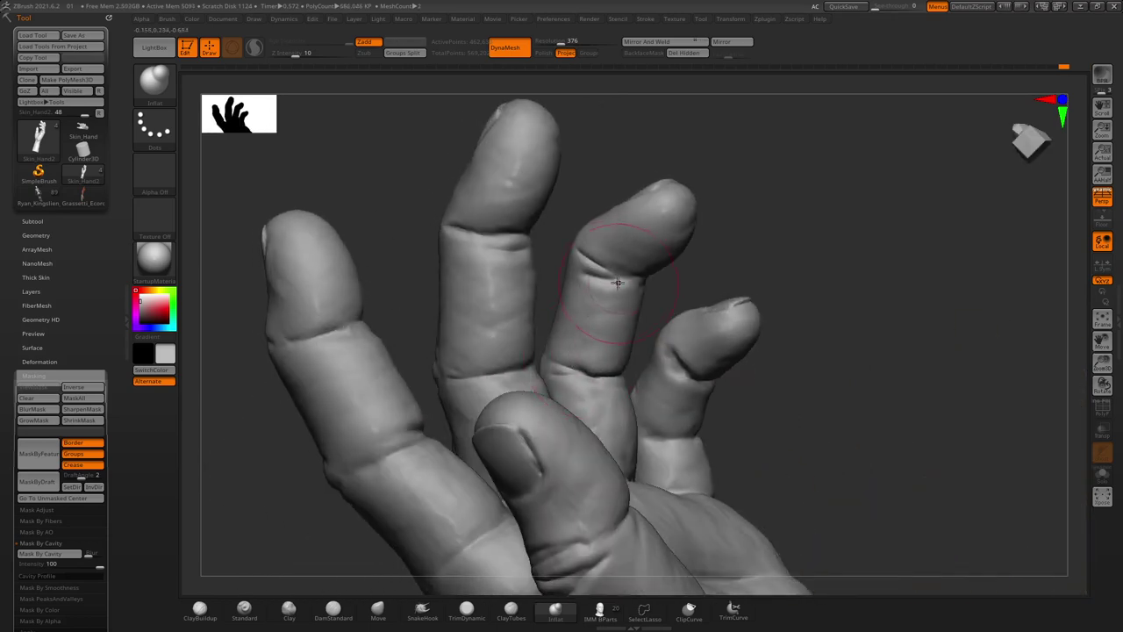
Continue shaping the joint folds around the curled fingers and the index finger
right_drag(437, 204, 469, 232)
right_drag(413, 181, 542, 217)
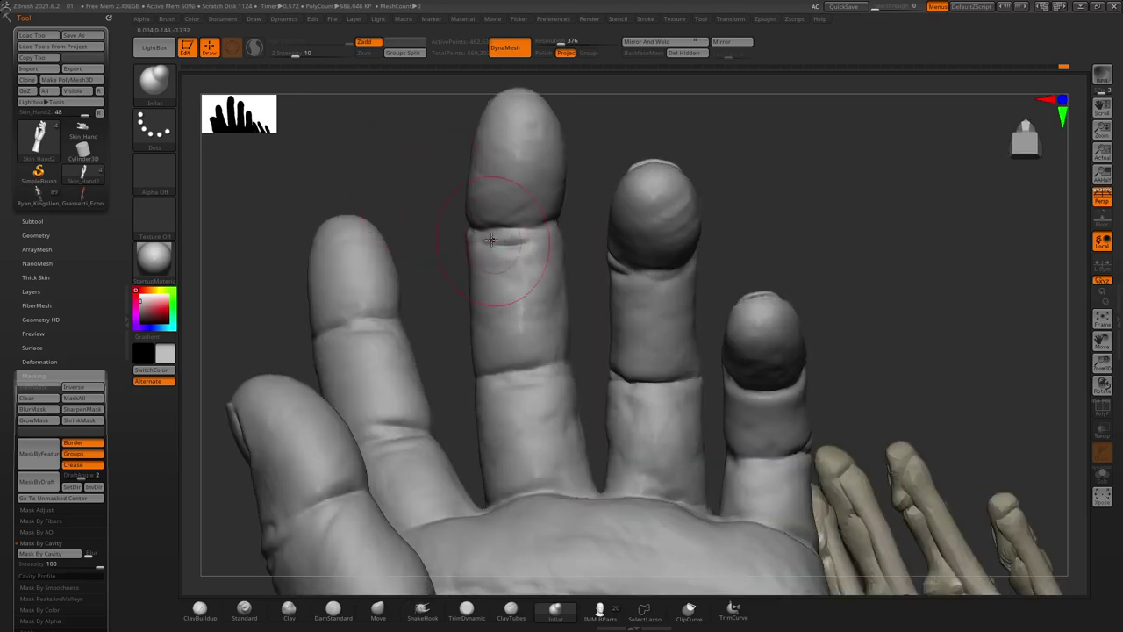
right_drag(585, 219, 560, 217)
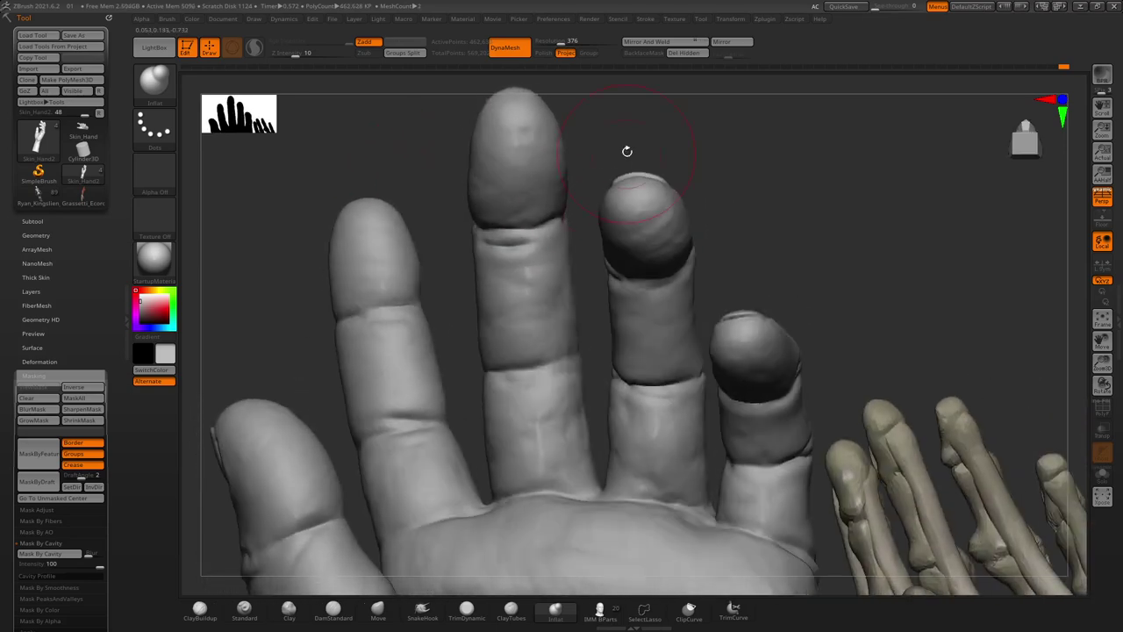
right_drag(627, 151, 594, 178)
mouse_move(512, 231)
right_down()
mouse_move(424, 239)
mouse_move(432, 302)
mouse_move(498, 336)
mouse_move(406, 241)
right_up()
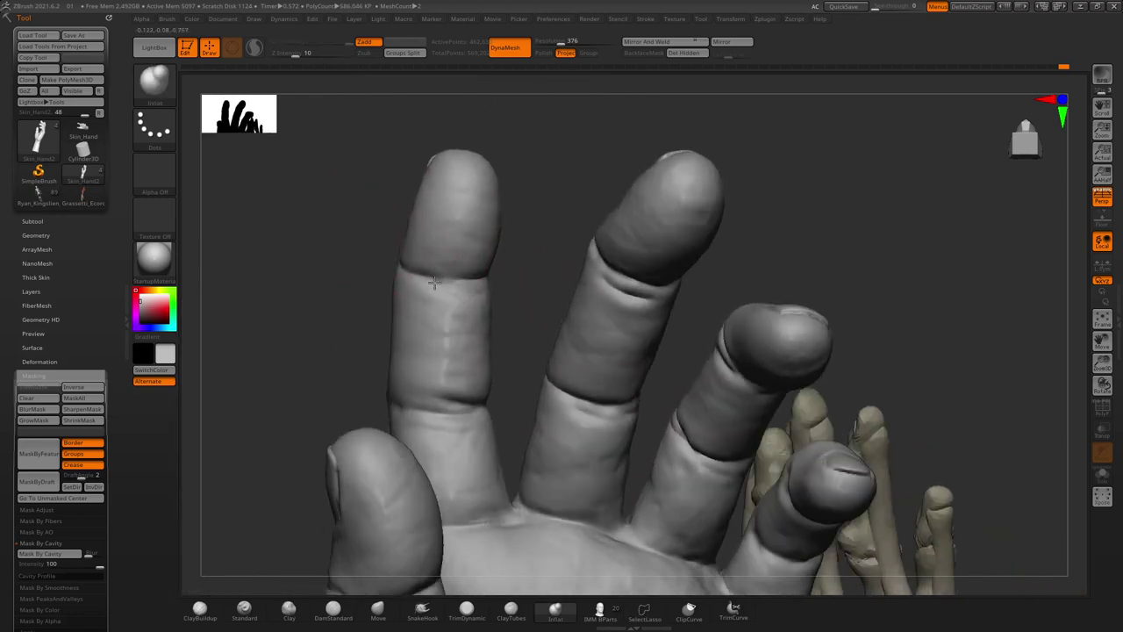
right_drag(433, 283, 426, 225)
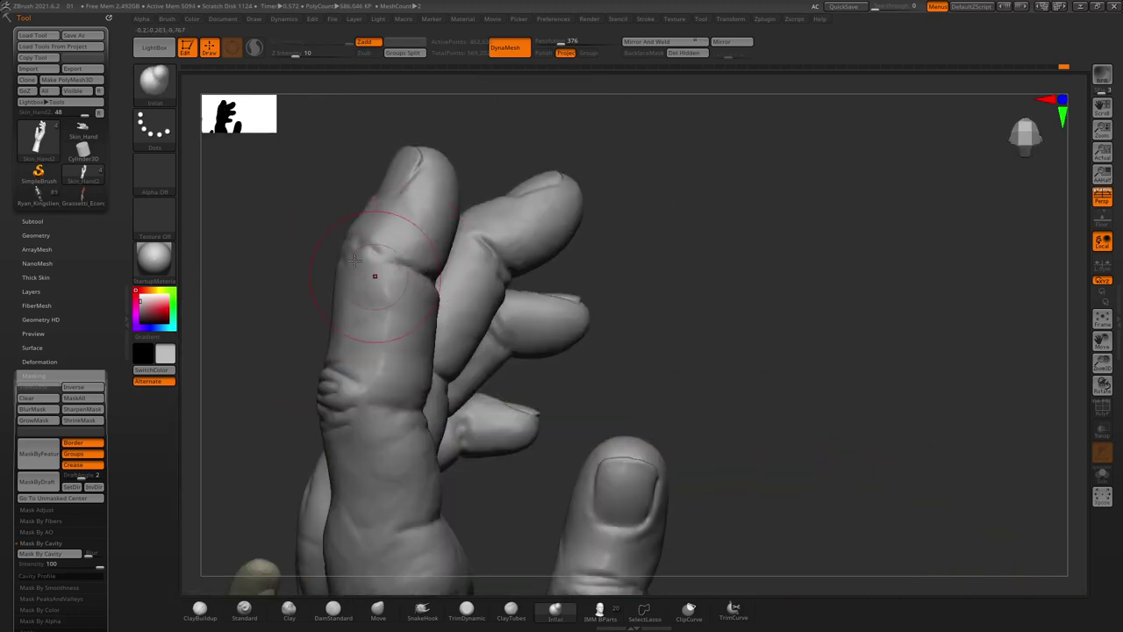
mouse_move(355, 260)
right_down()
mouse_move(269, 176)
mouse_move(447, 289)
mouse_move(500, 271)
right_up()
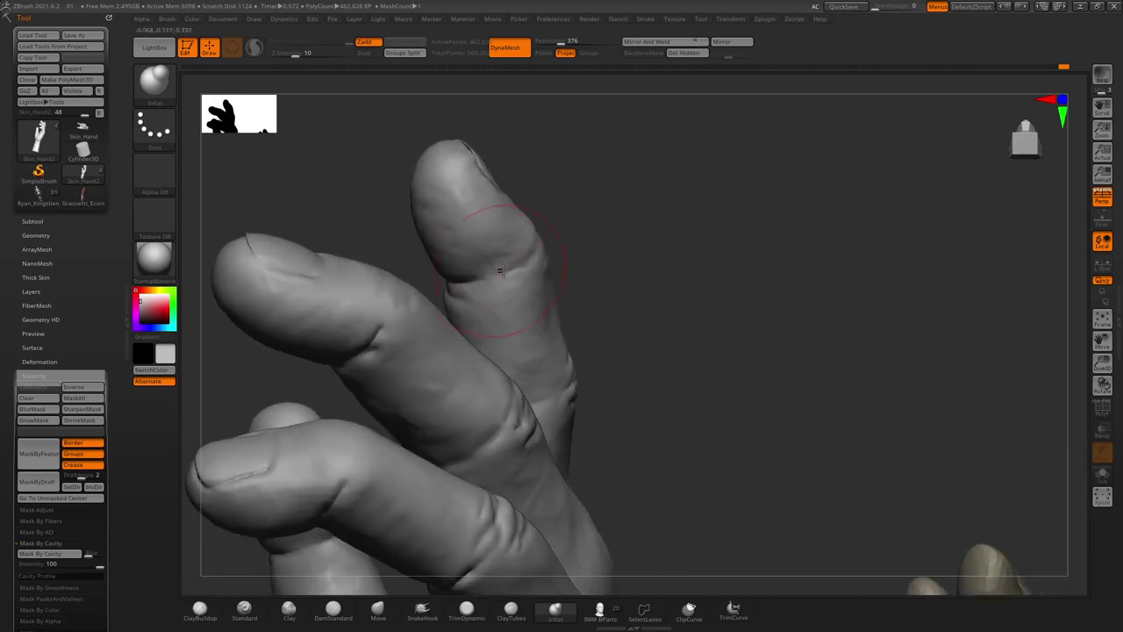
right_drag(364, 152, 427, 175)
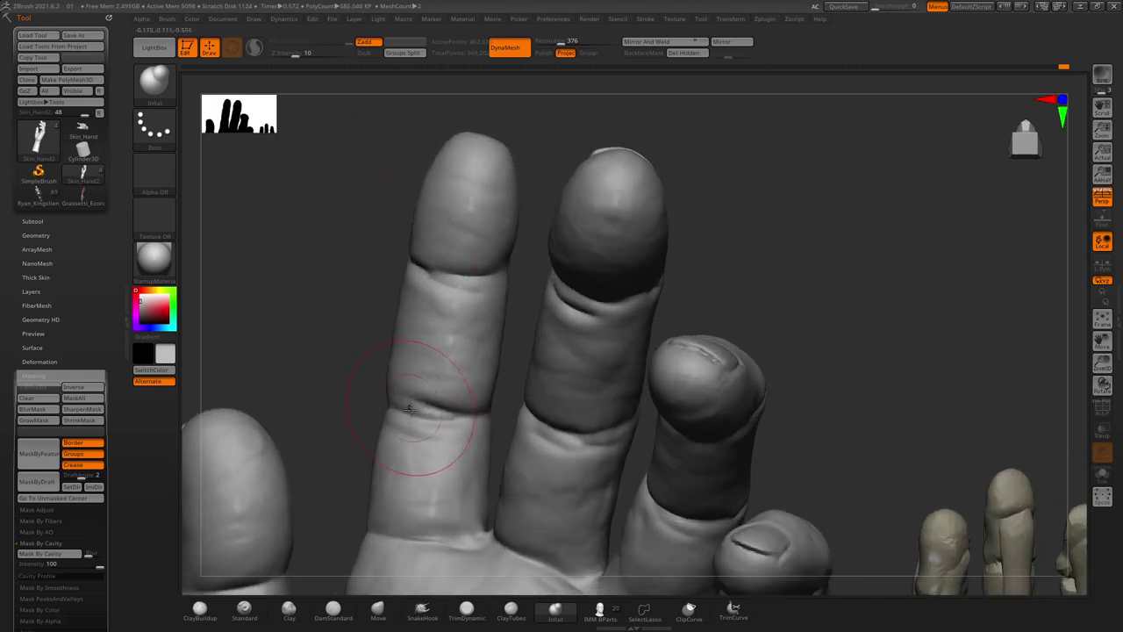
mouse_move(371, 371)
right_down()
mouse_move(407, 392)
mouse_move(351, 205)
mouse_move(388, 231)
mouse_move(401, 216)
mouse_move(414, 315)
mouse_move(514, 351)
right_up()
Switch between the Smooth and Inflate brushes and tilt both hands toward the palm
key(b)
key(s)
key(t)
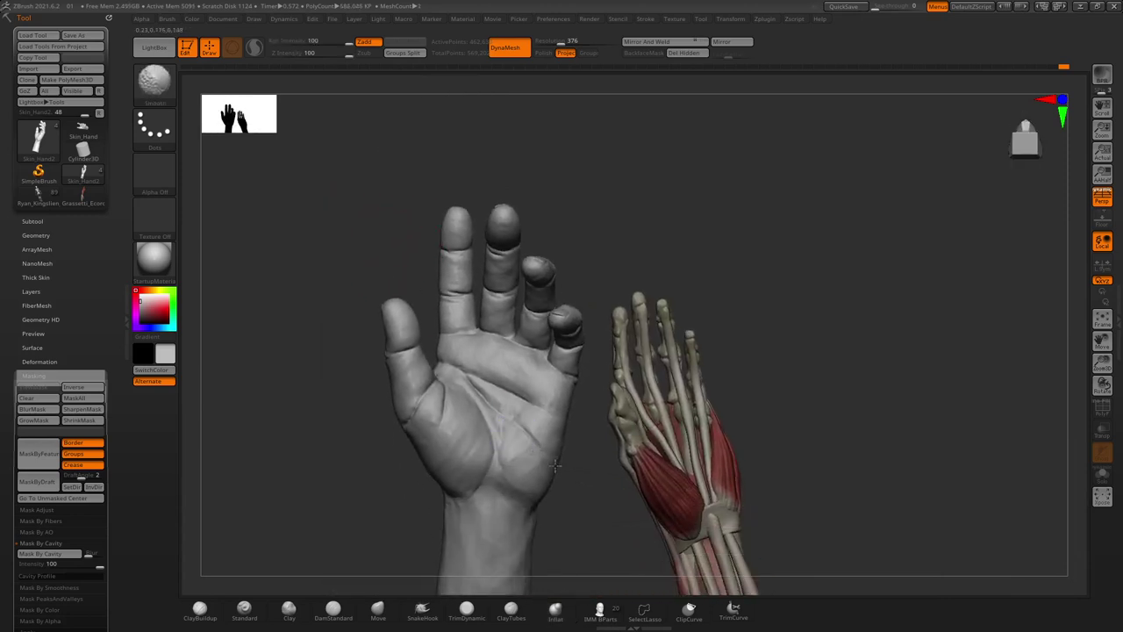
key(b)
key(i)
key(n)
mouse_move(518, 472)
right_down()
mouse_move(582, 491)
mouse_move(502, 400)
right_up()
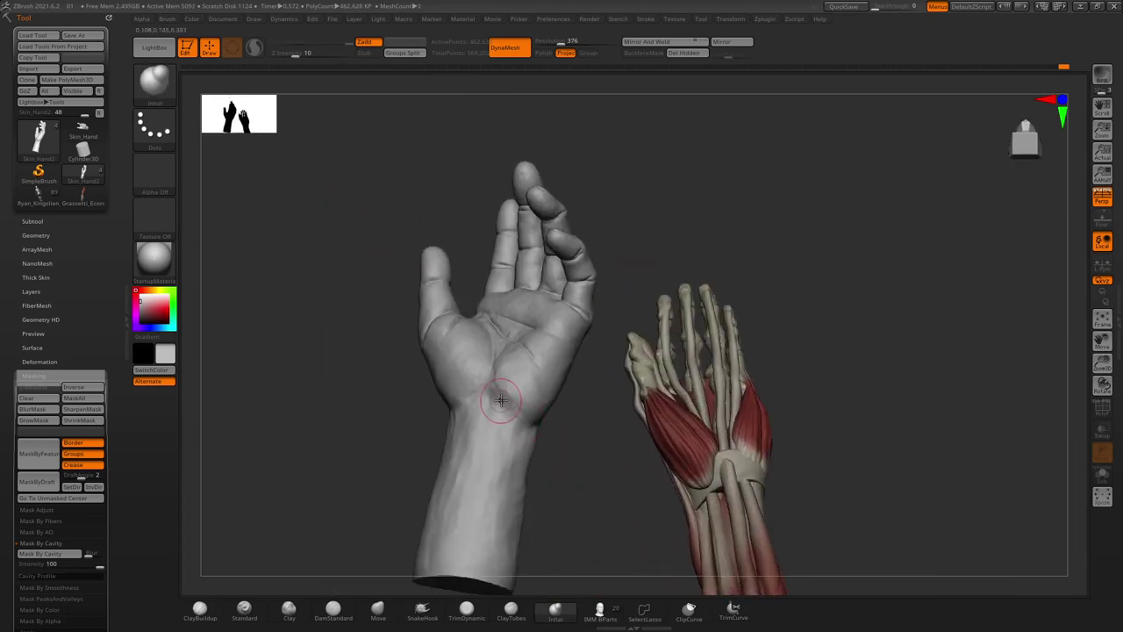
key(shift)
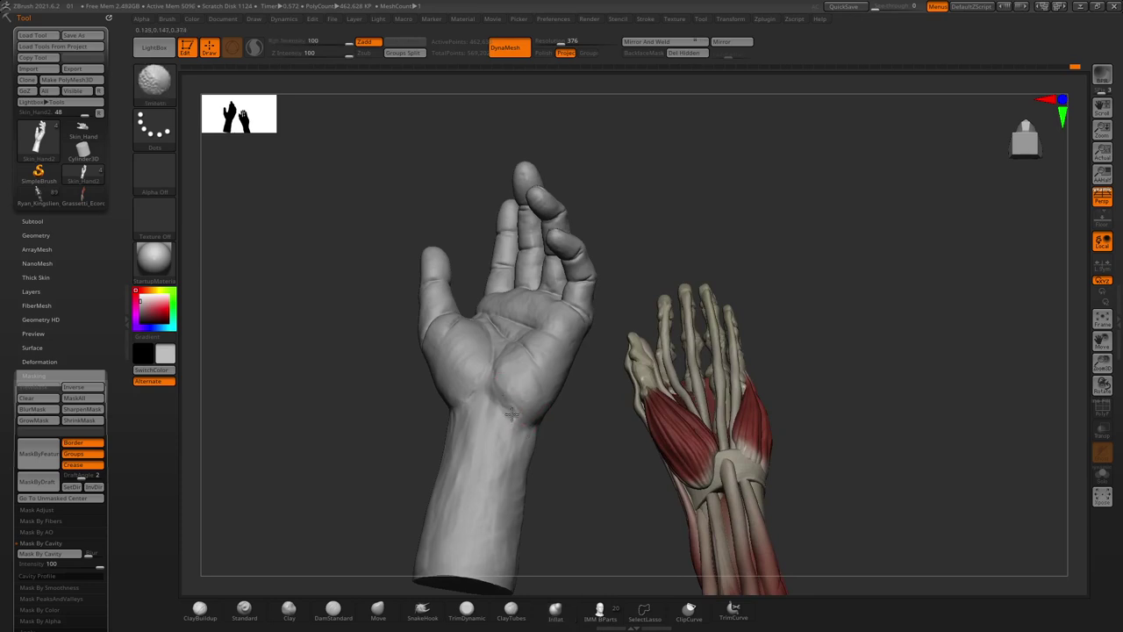
Clear the mask from the hand and zoom in on the thumb from the back
mouse_move(578, 415)
right_down()
mouse_move(527, 378)
mouse_move(409, 248)
mouse_move(431, 246)
mouse_move(403, 254)
right_up()
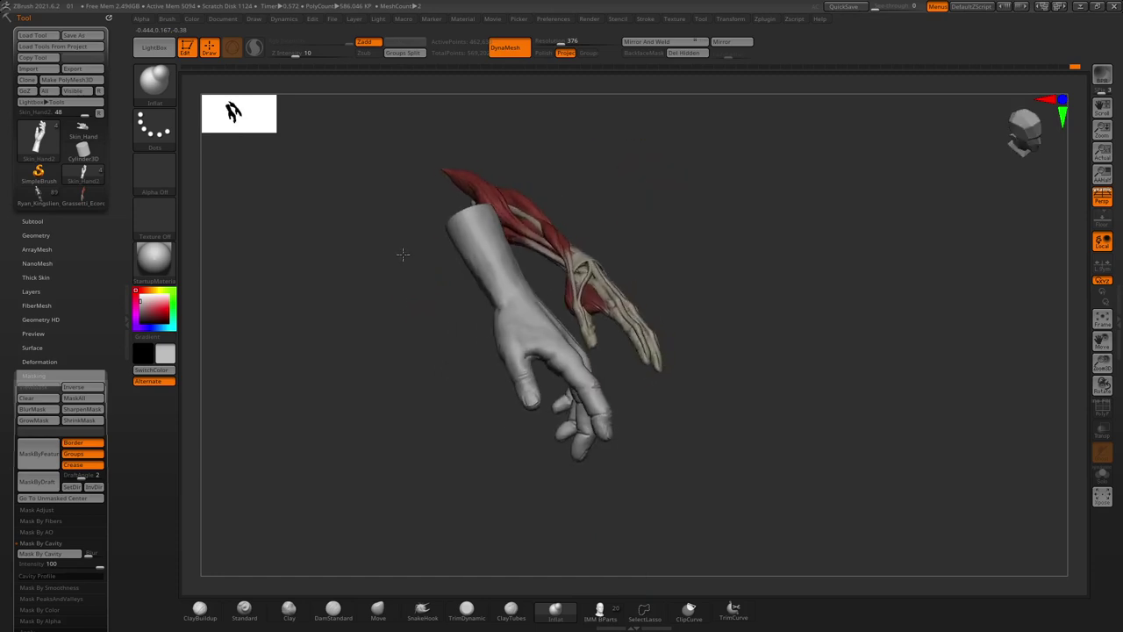
right_click(403, 254)
key(ctrl)
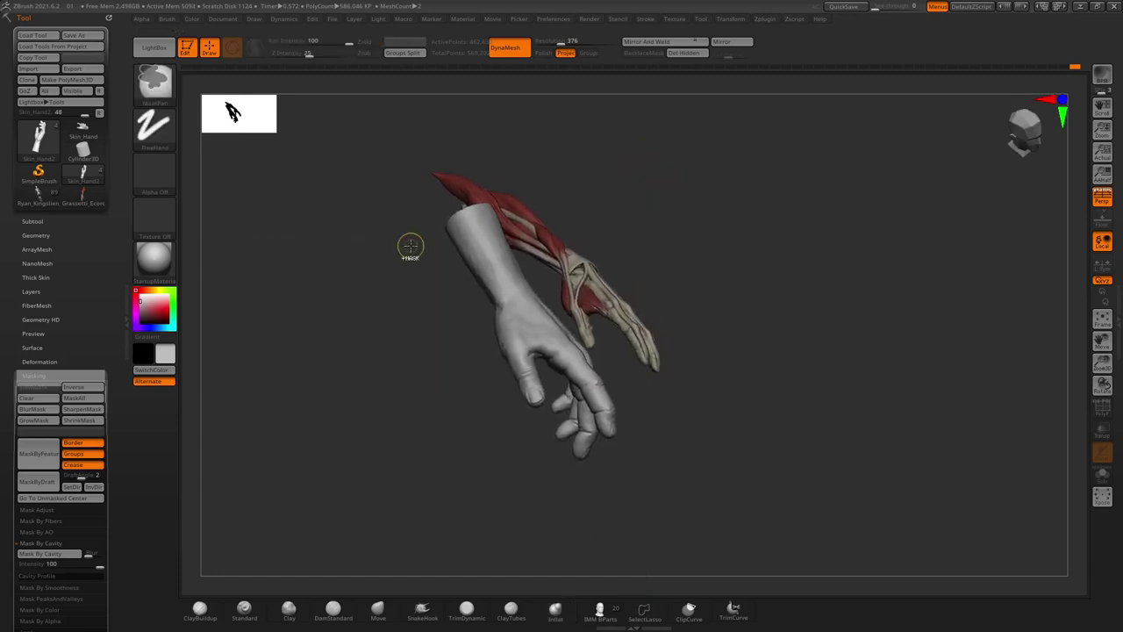
ctrl+click(409, 246)
ctrl+drag(402, 272, 411, 377)
ctrl+right_drag(412, 377, 373, 566)
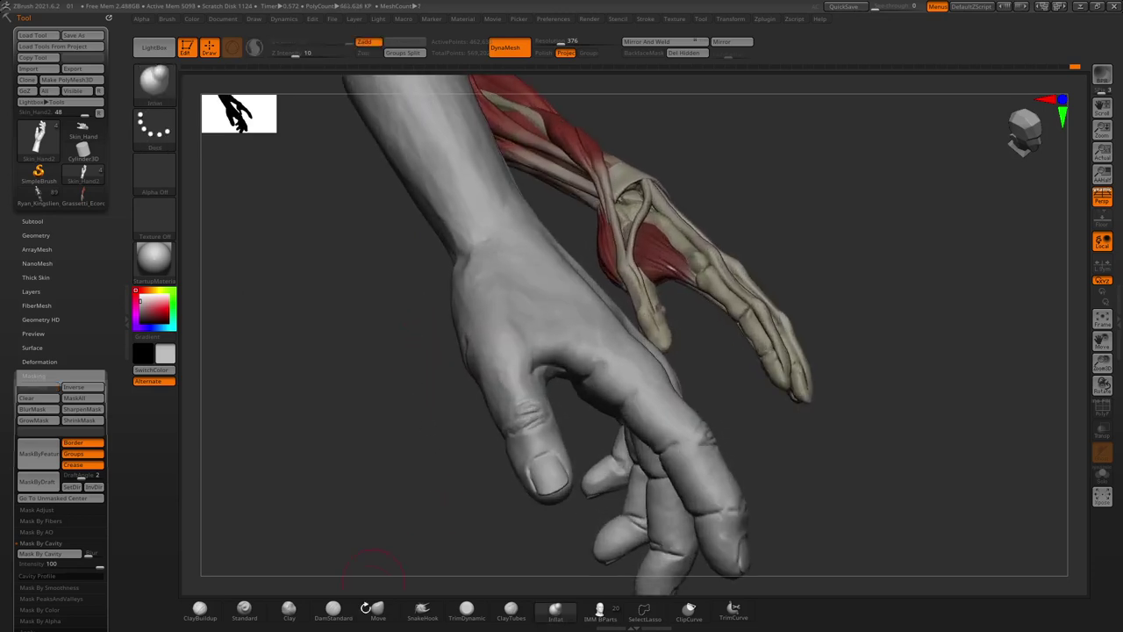
Reshape the thumb tip with the Move brush, then Shift-smooth around it
click(377, 607)
right_click(413, 373)
drag(413, 370, 438, 412)
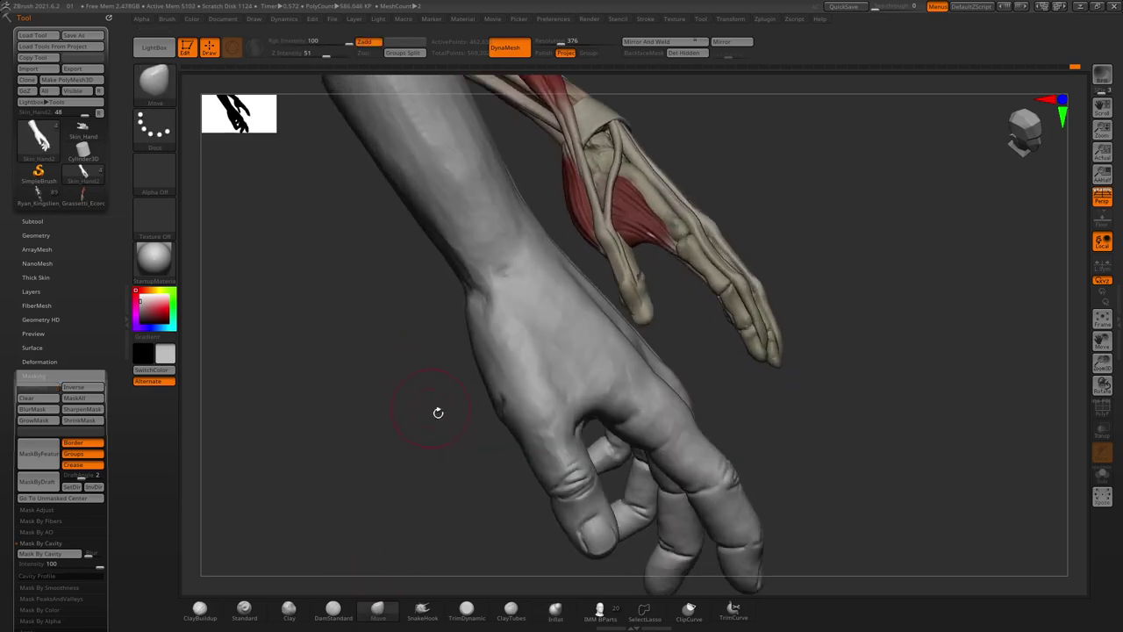
drag(547, 475, 495, 345)
key(space)
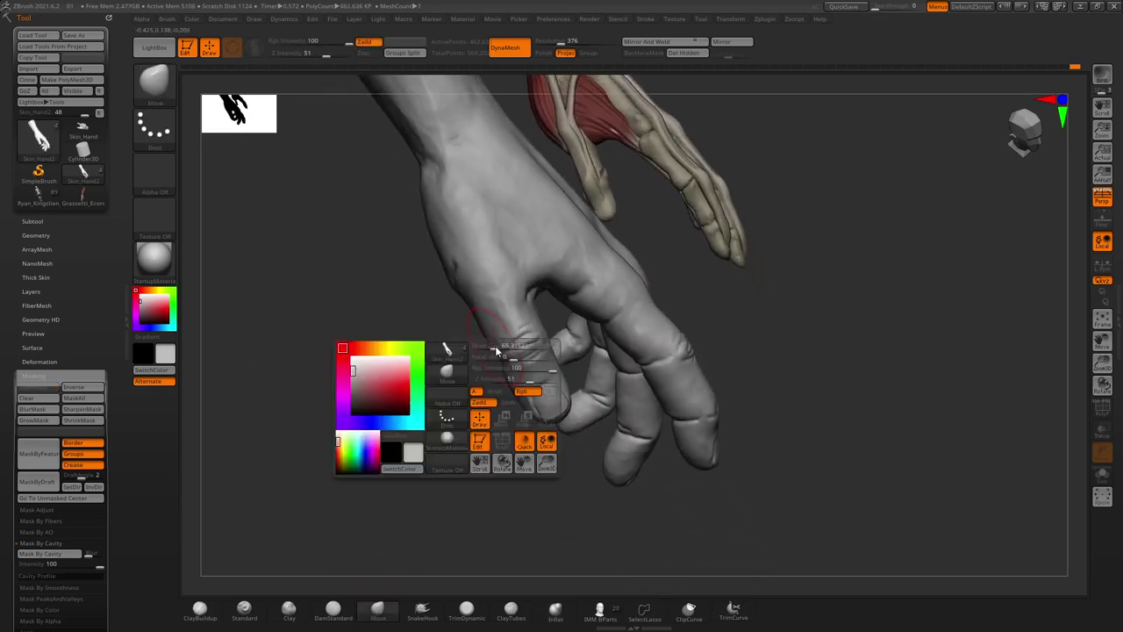
key(space)
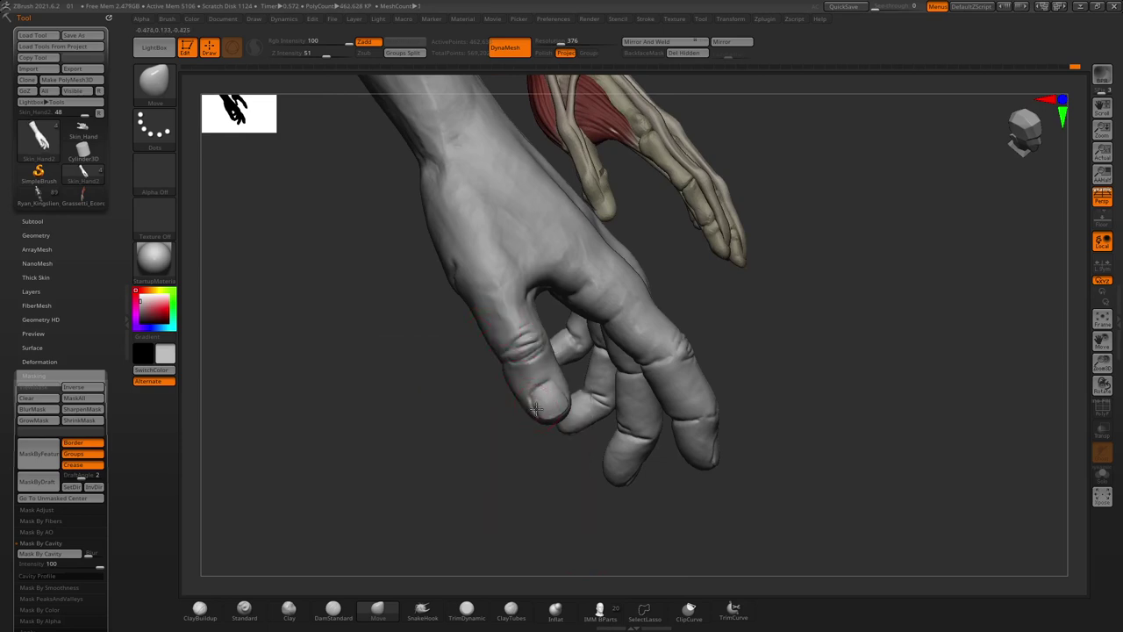
key(shift)
drag(541, 436, 509, 364)
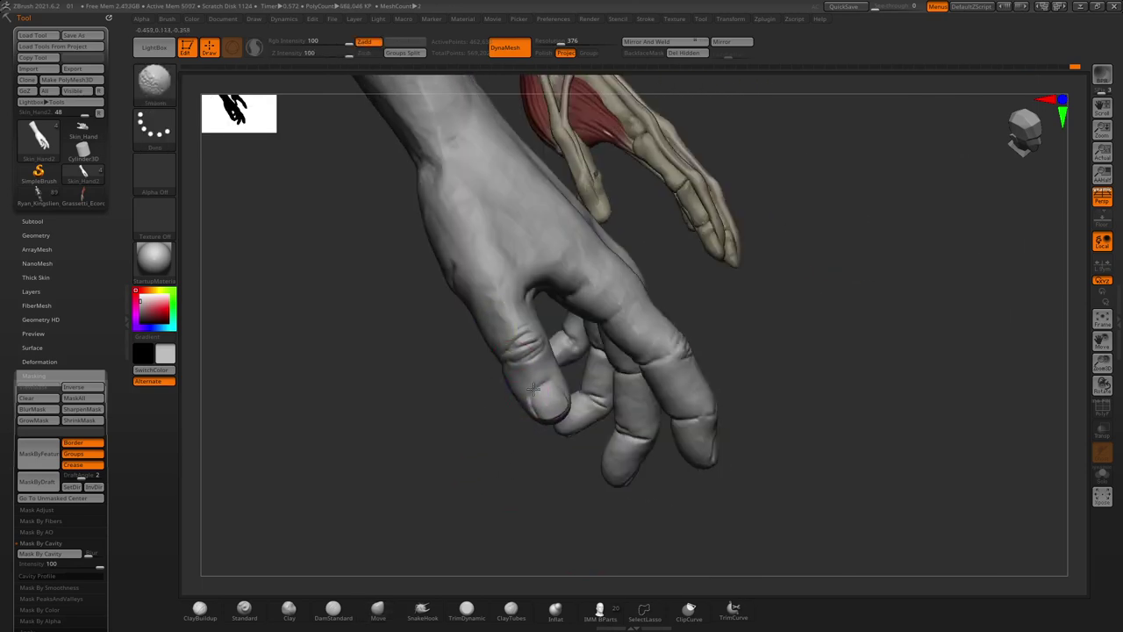
Zoom in on the thumb tip and check the fingernails from a lower angle
drag(603, 501, 563, 383)
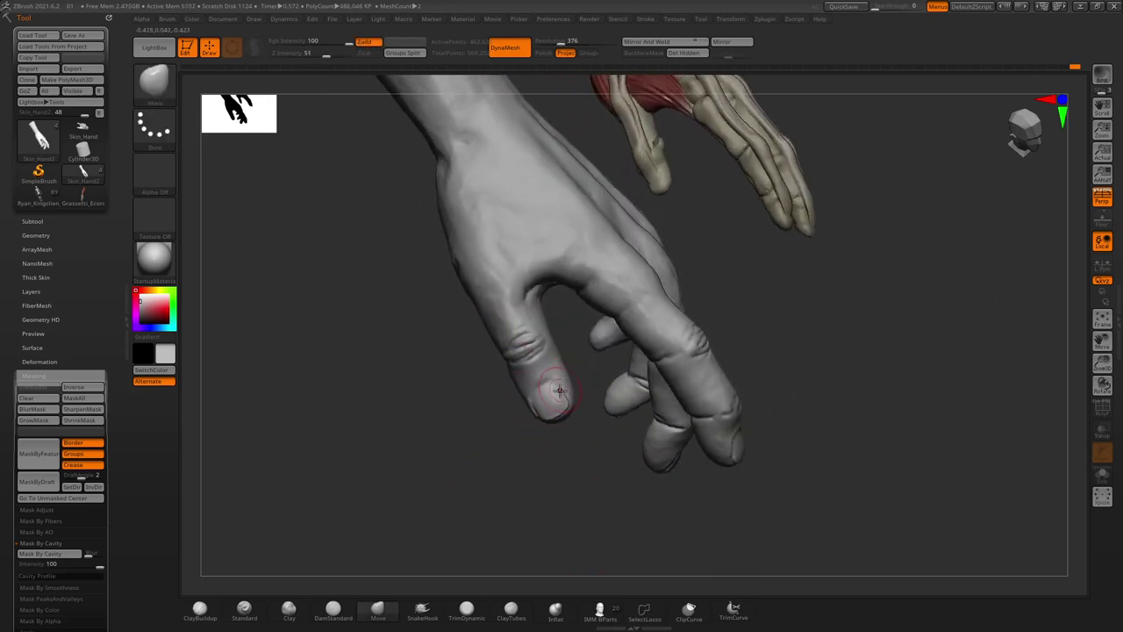
scroll(546, 379, up, 3)
scroll(542, 386, up, 2)
key(space)
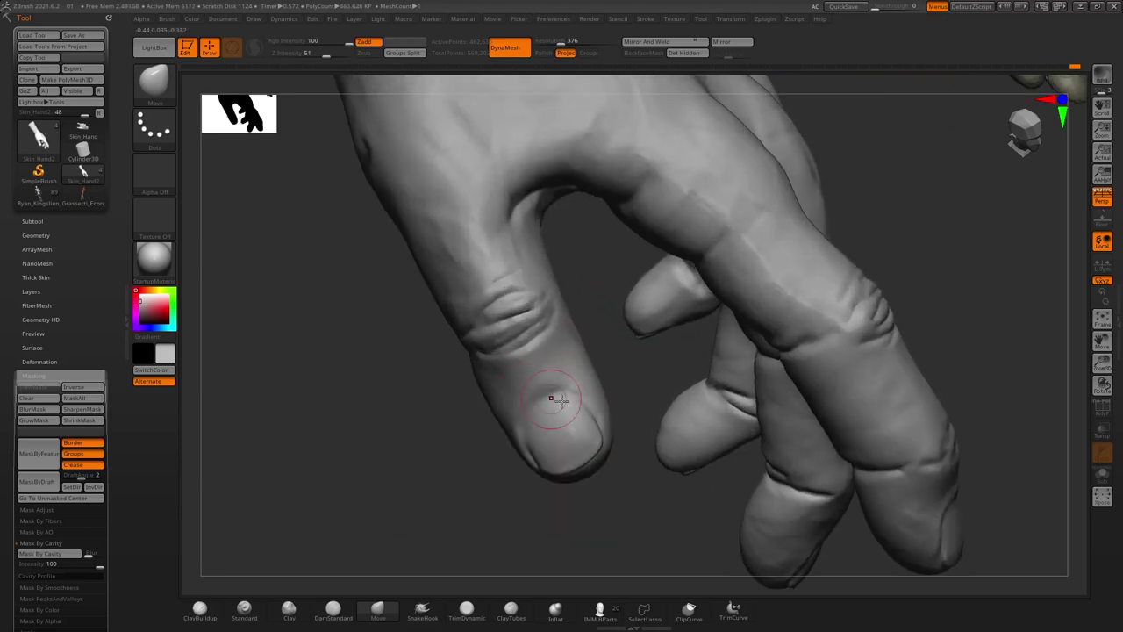
mouse_move(558, 397)
right_down()
mouse_move(453, 359)
mouse_move(565, 509)
mouse_move(572, 466)
mouse_move(529, 441)
mouse_move(614, 351)
right_up()
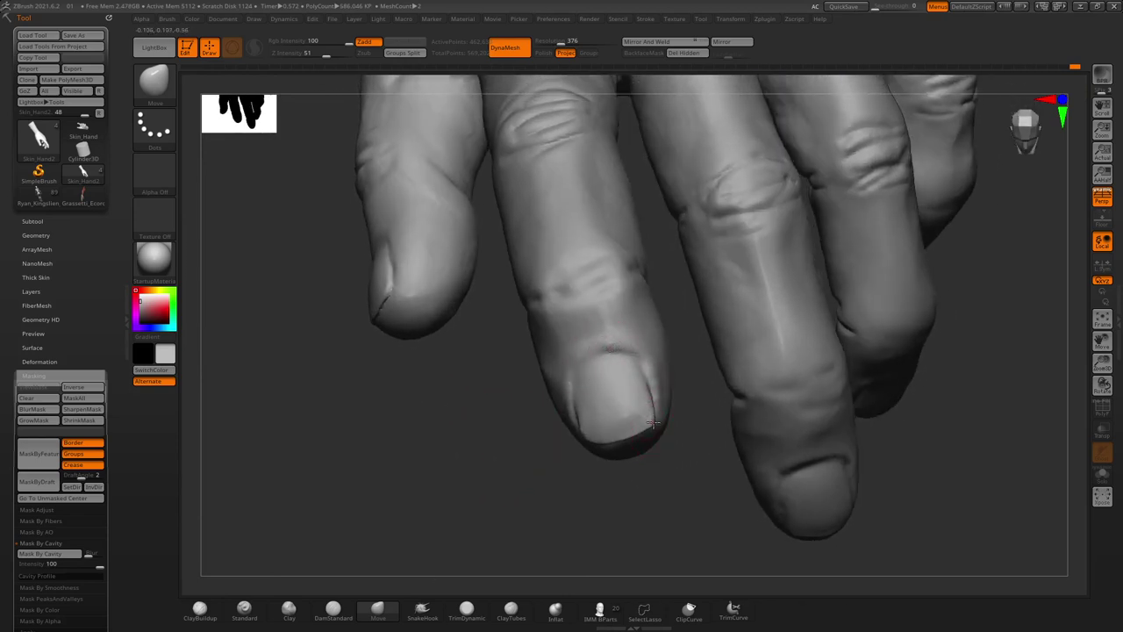
mouse_move(612, 394)
right_down()
mouse_move(551, 418)
mouse_move(534, 304)
mouse_move(575, 355)
right_up()
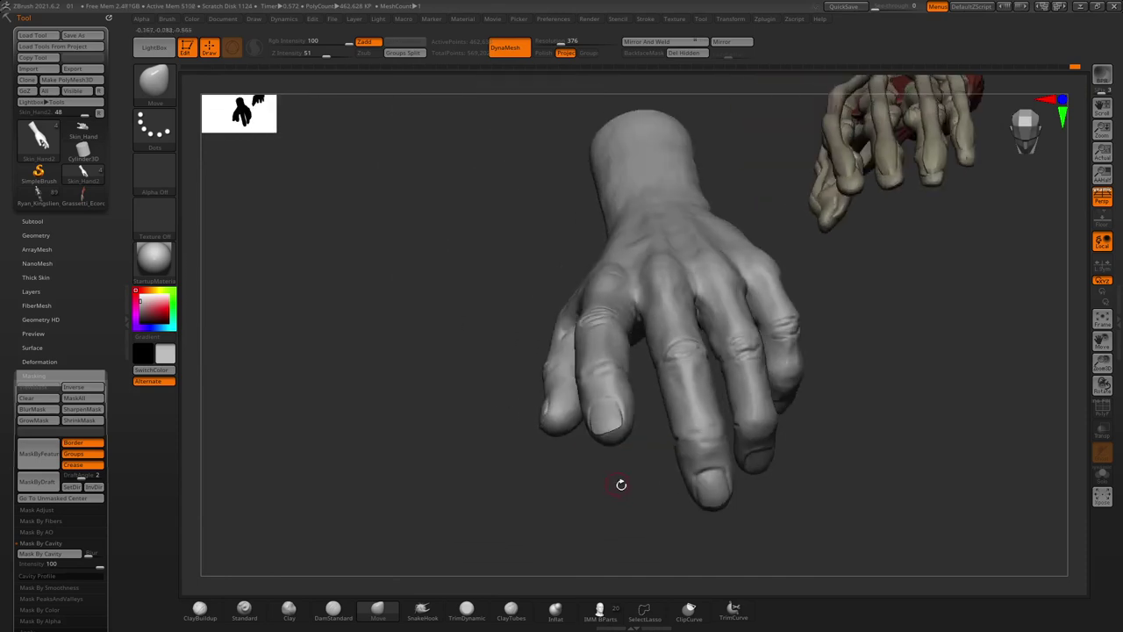
Round out the fingertip flesh around the nails, then zoom out to show both hands
mouse_move(598, 403)
alt+right_down()
mouse_move(624, 444)
mouse_move(617, 336)
alt+right_up()
key(space)
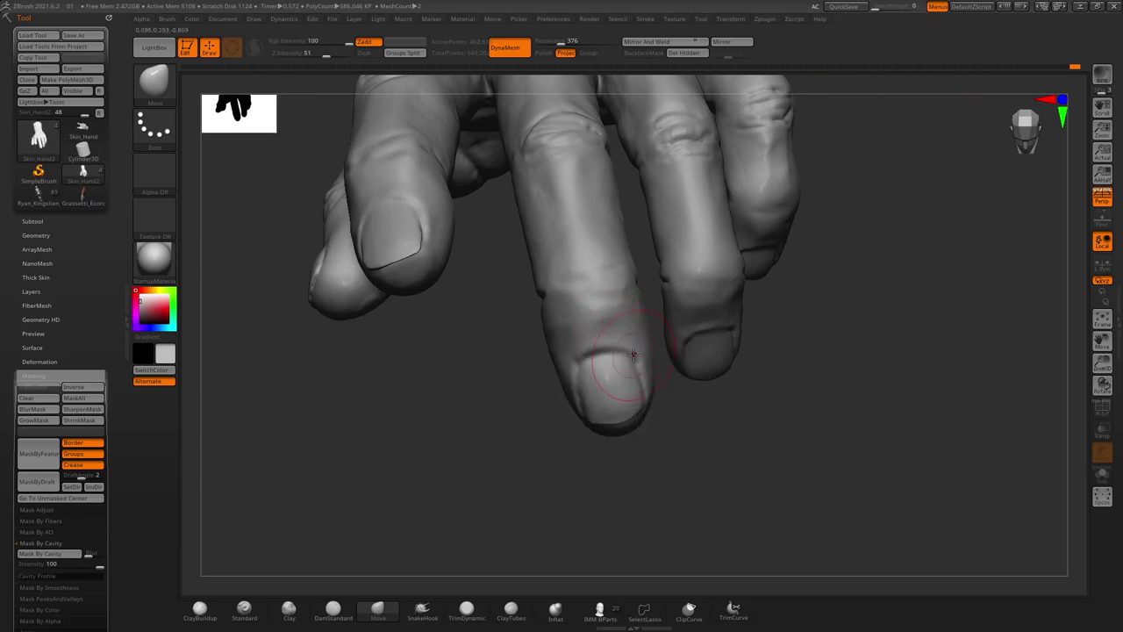
key(space)
right_drag(638, 405, 682, 453)
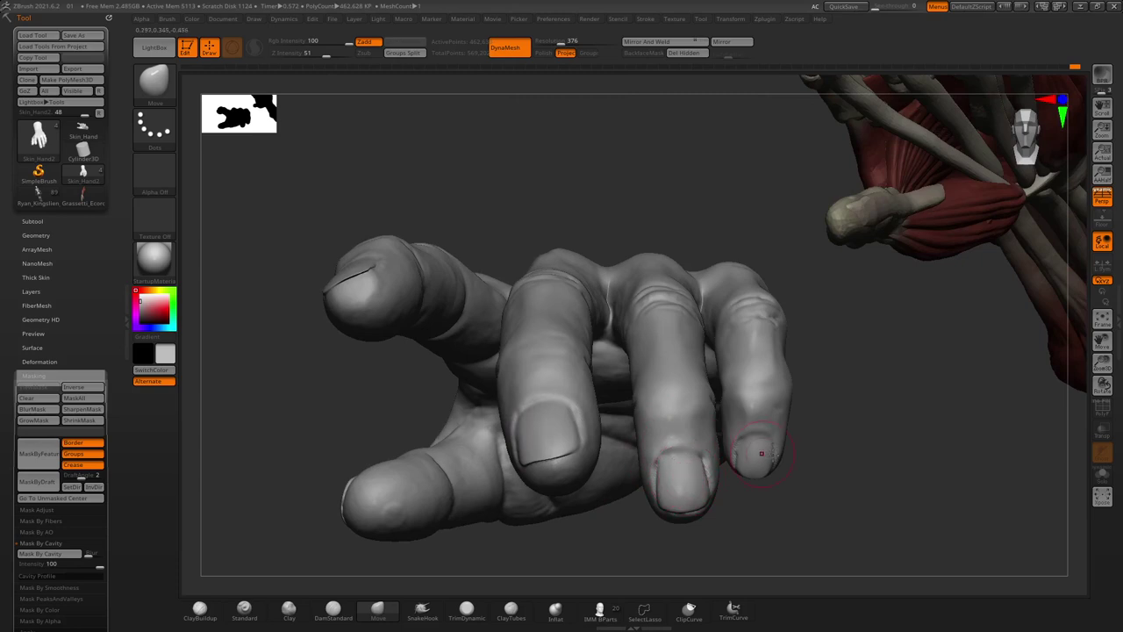
mouse_move(762, 454)
right_down()
mouse_move(793, 476)
mouse_move(654, 220)
mouse_move(449, 239)
mouse_move(459, 206)
mouse_move(532, 255)
mouse_move(500, 275)
mouse_move(527, 326)
mouse_move(509, 394)
right_up()
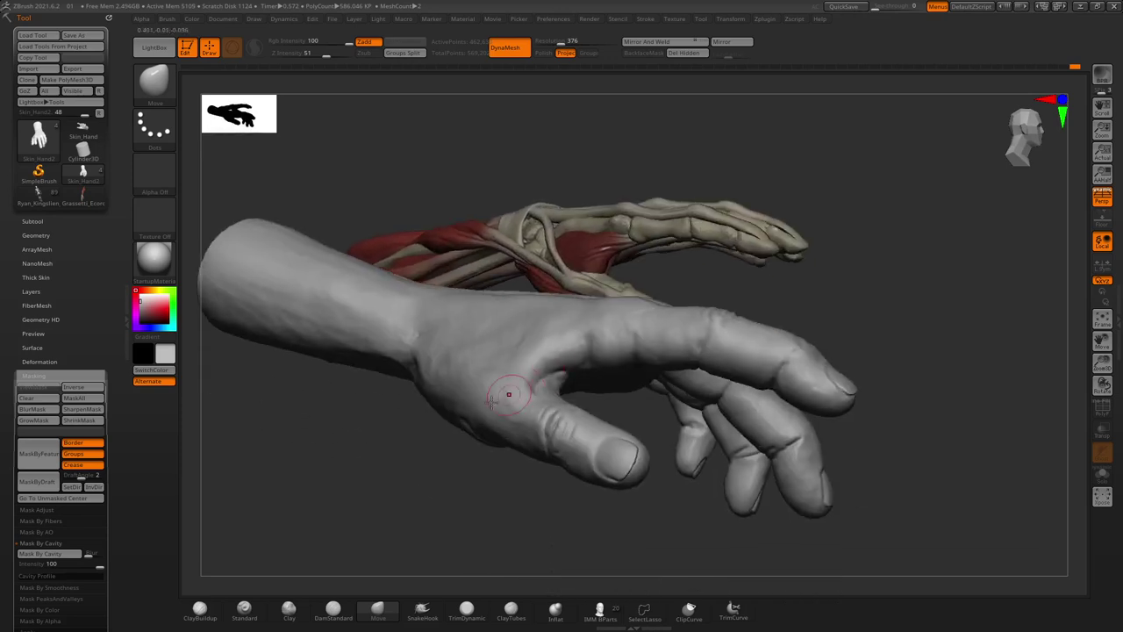
Pick the ClayBuildup brush and orbit the hand through palm, side and back views
click(213, 599)
mouse_move(326, 532)
right_down()
mouse_move(421, 426)
mouse_move(477, 298)
right_up()
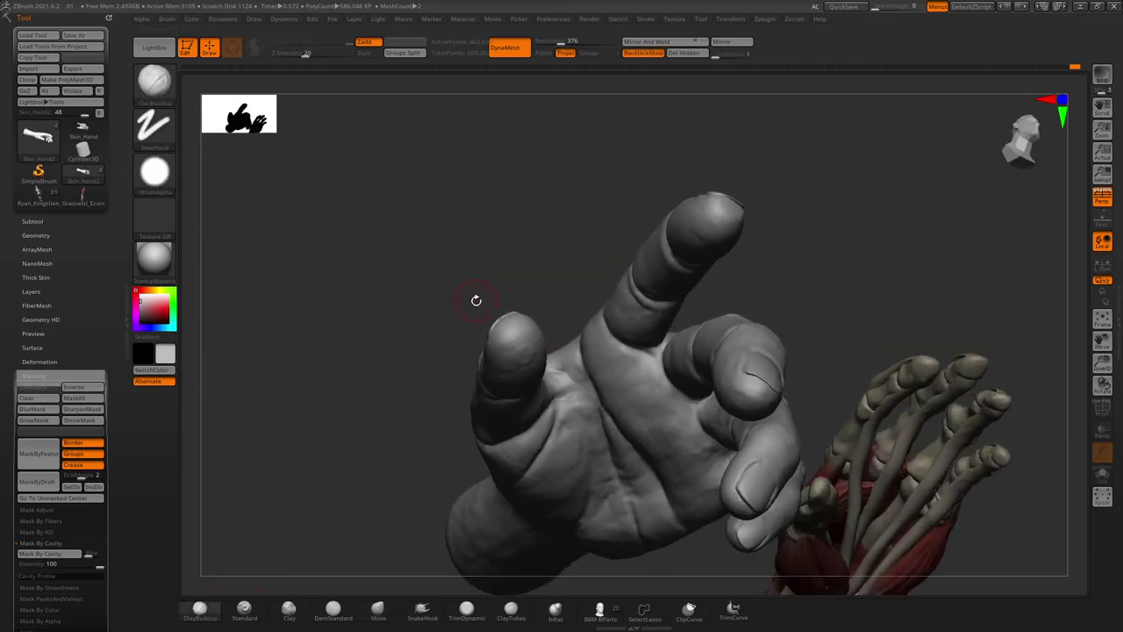
key(space)
right_drag(479, 302, 508, 342)
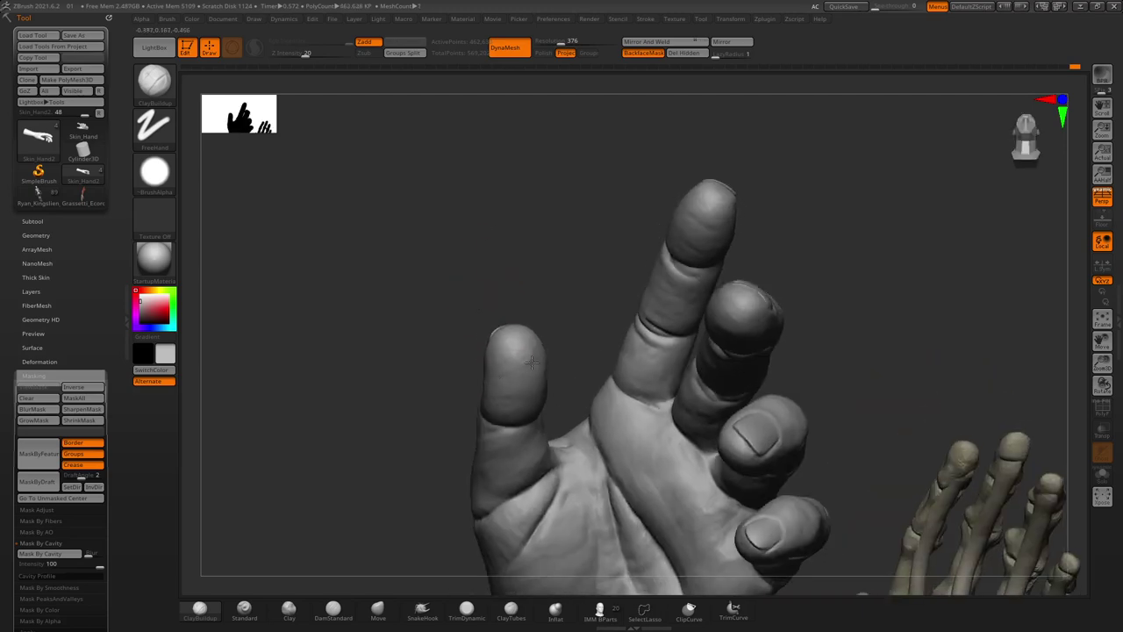
right_drag(534, 409, 550, 310)
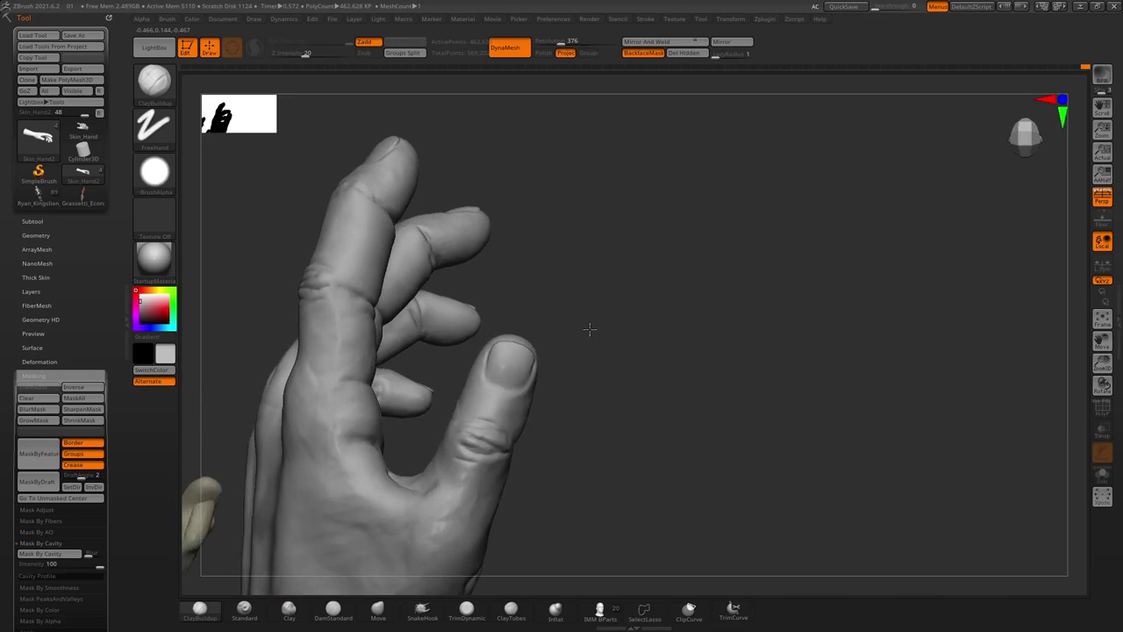
mouse_move(494, 152)
right_down()
mouse_move(391, 251)
mouse_move(555, 497)
mouse_move(605, 444)
mouse_move(561, 333)
mouse_move(456, 228)
mouse_move(444, 283)
mouse_move(492, 288)
mouse_move(477, 271)
mouse_move(478, 290)
right_up()
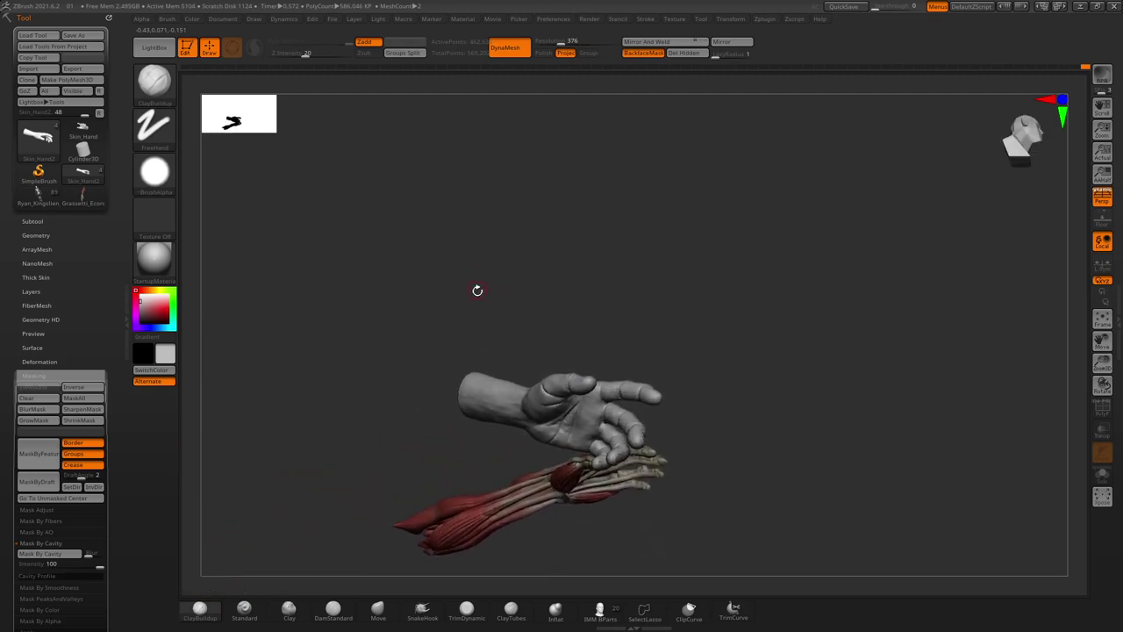